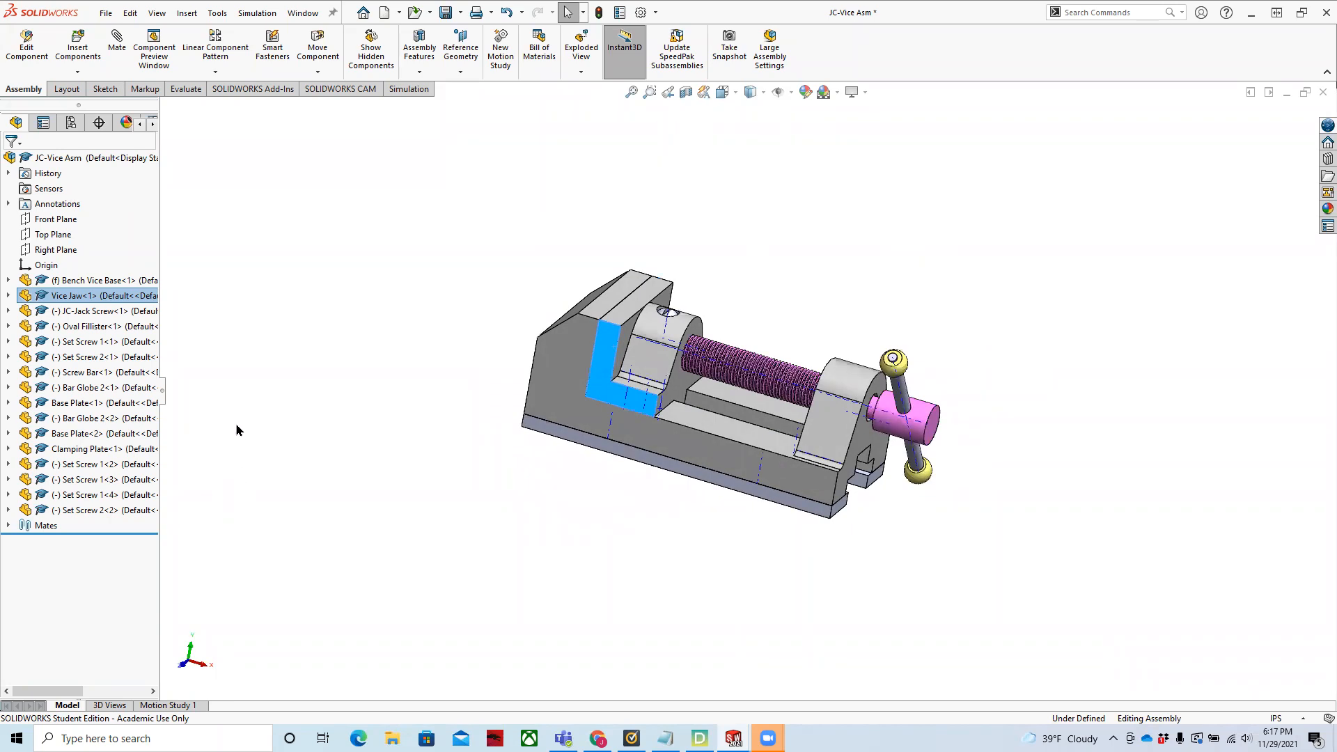
- Show the vice assembly in isometric view and start a new exploded view
{"action": "key", "text": "space"}
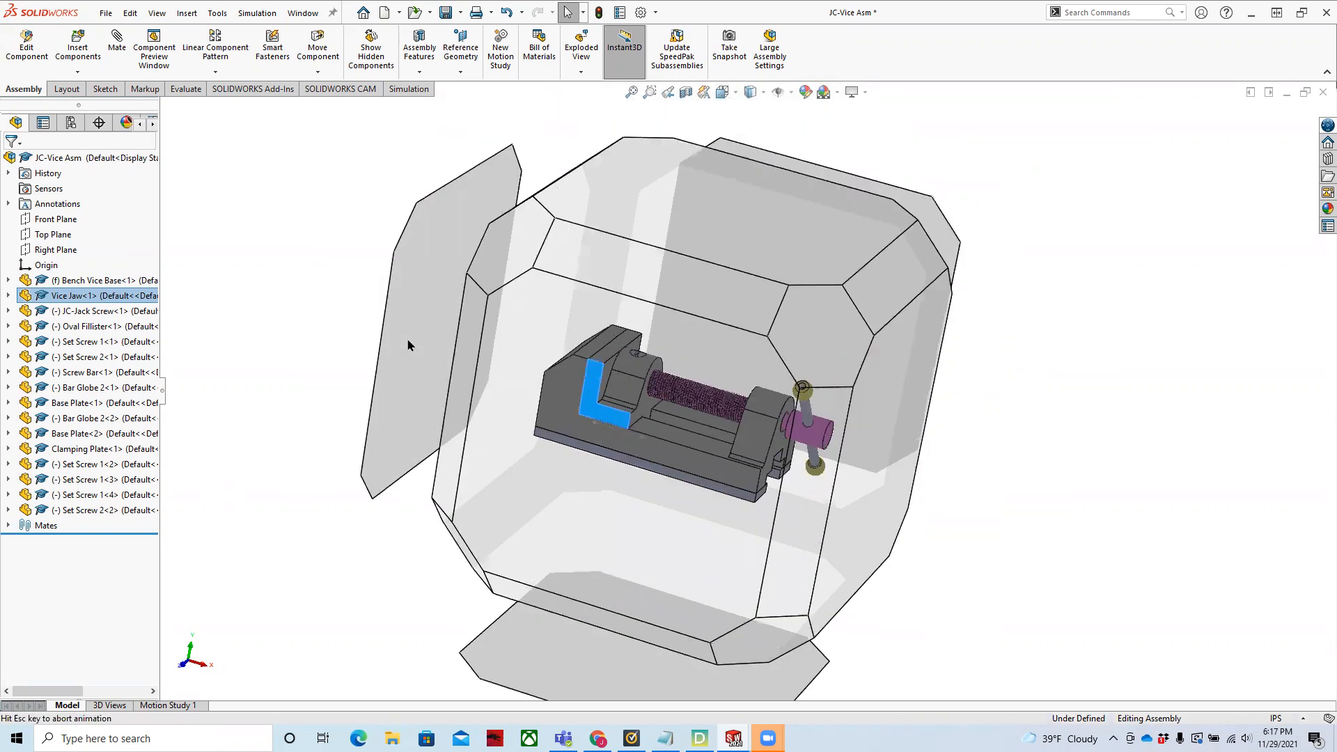
{"action": "left_click", "coordinate": [636, 443]}
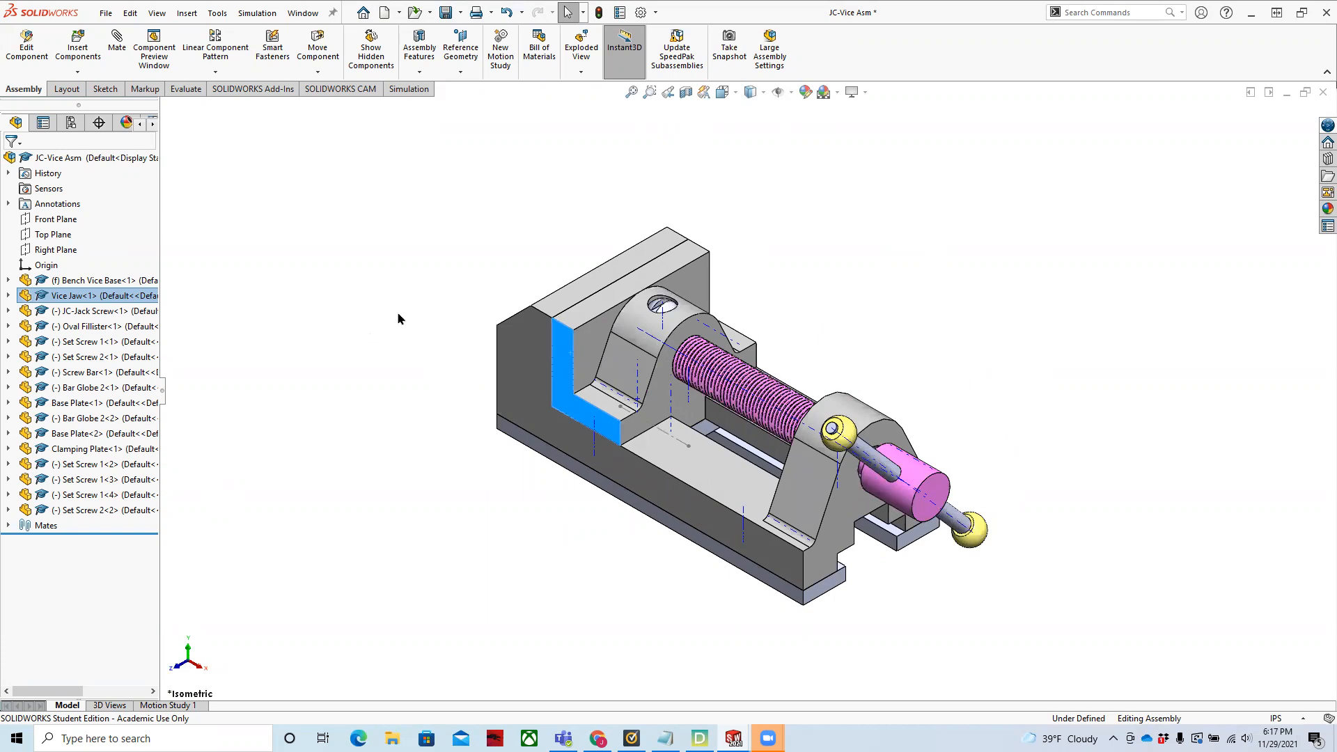
{"action": "scroll", "coordinate": [409, 310], "scroll_direction": "down", "scroll_amount": 2}
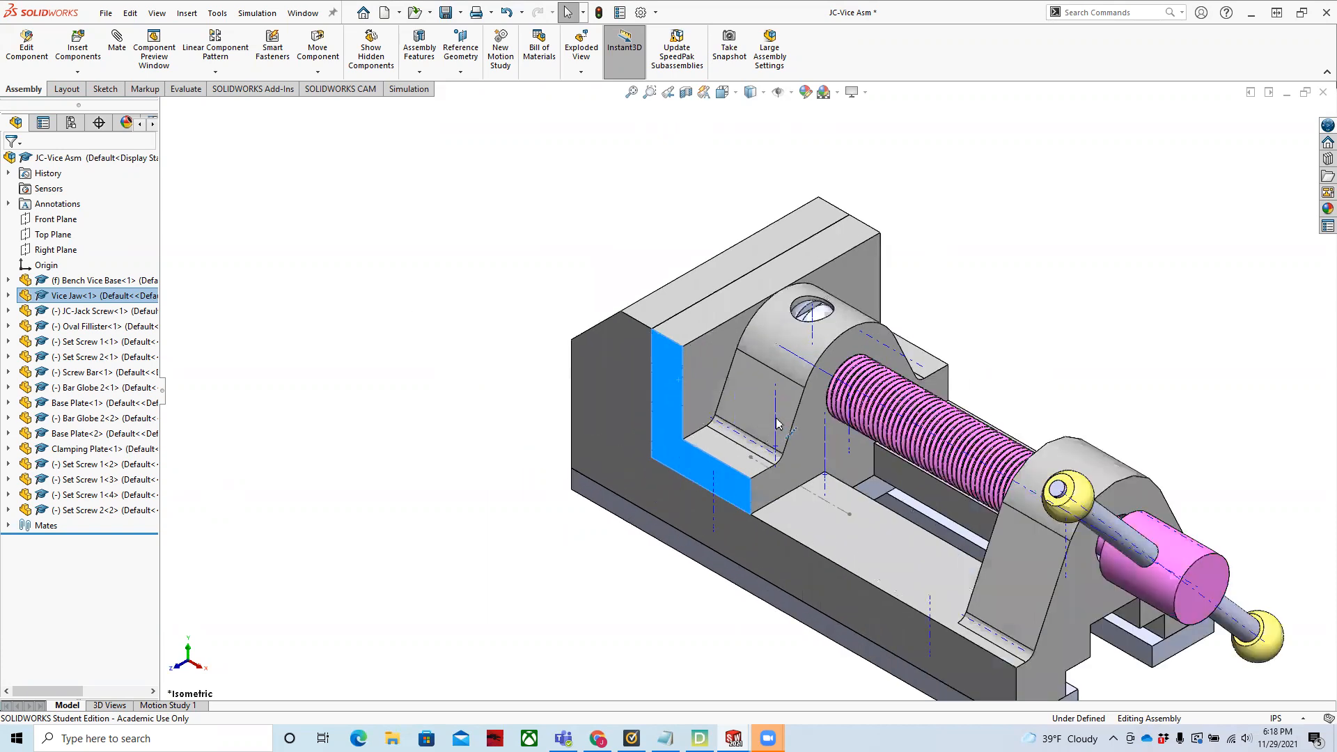
{"action": "scroll", "coordinate": [822, 411], "scroll_direction": "up", "scroll_amount": 4}
{"action": "scroll", "coordinate": [862, 402], "scroll_direction": "up", "scroll_amount": 1}
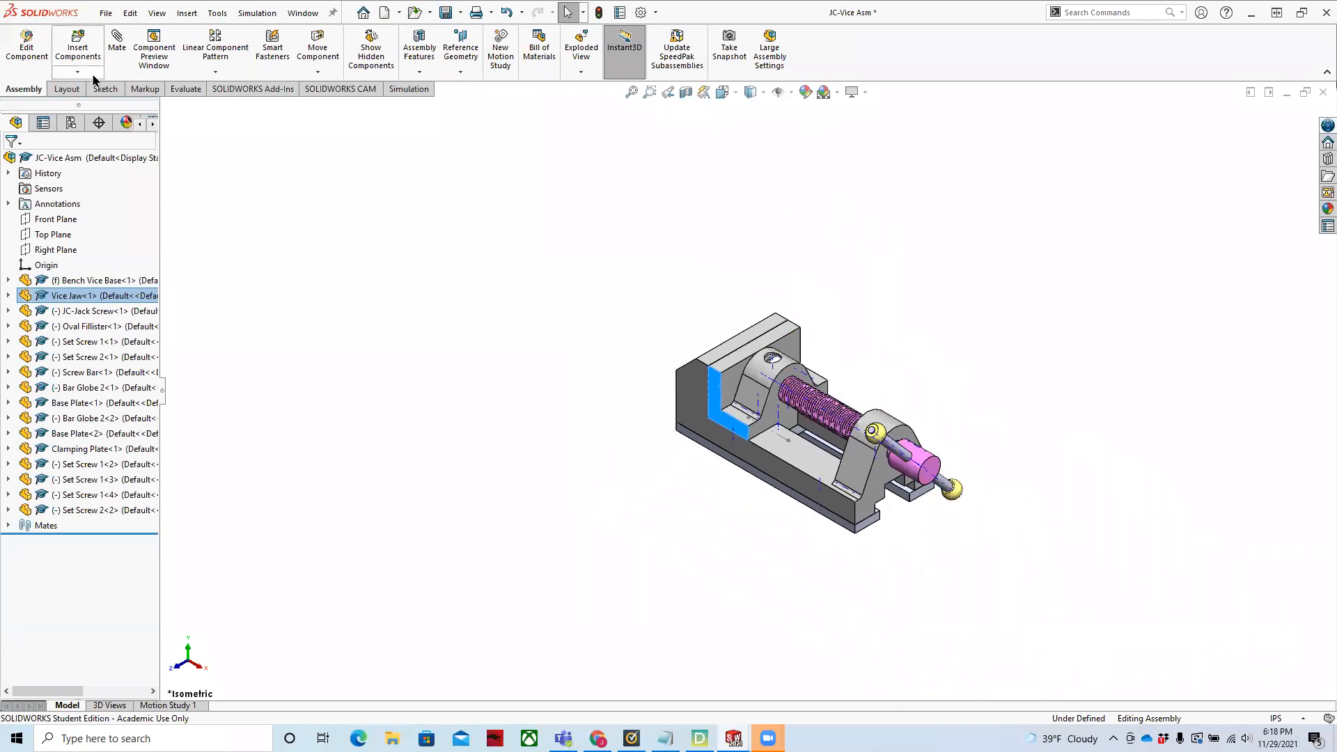
{"action": "left_click", "coordinate": [581, 72]}
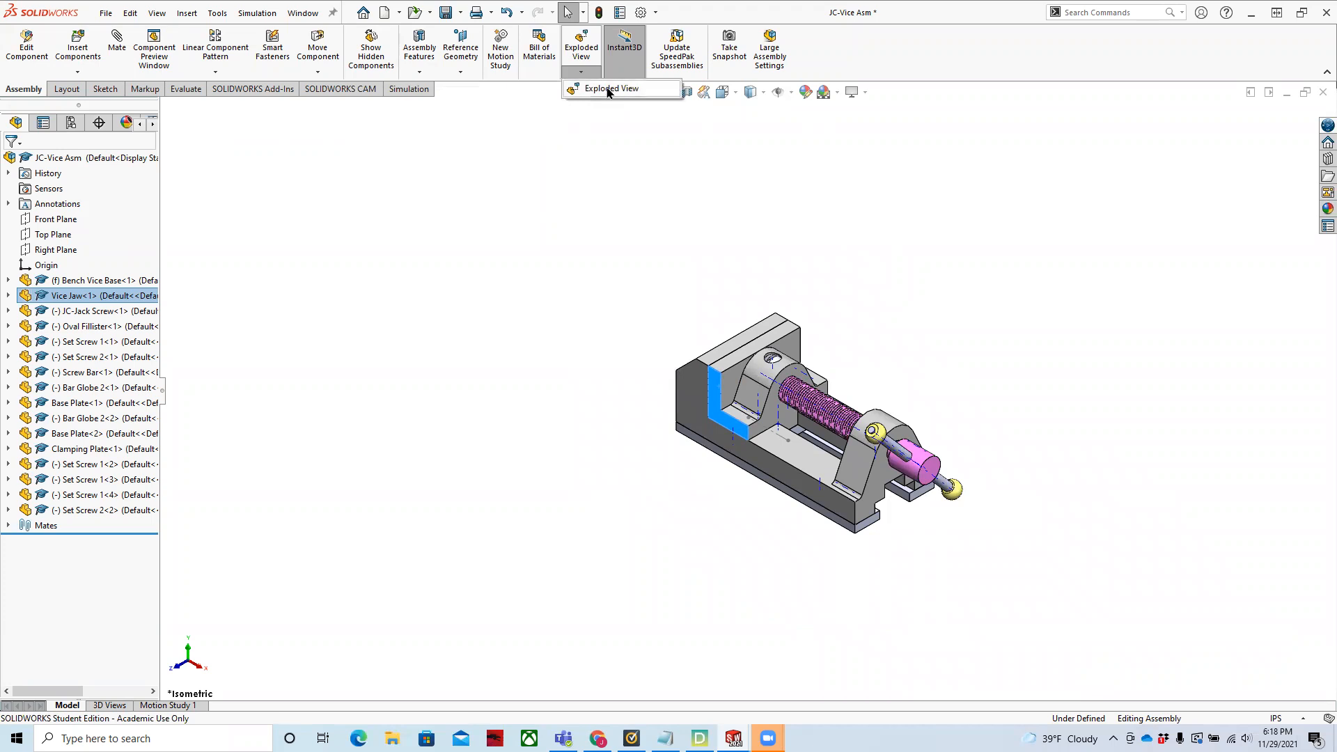
{"action": "left_click", "coordinate": [608, 90]}
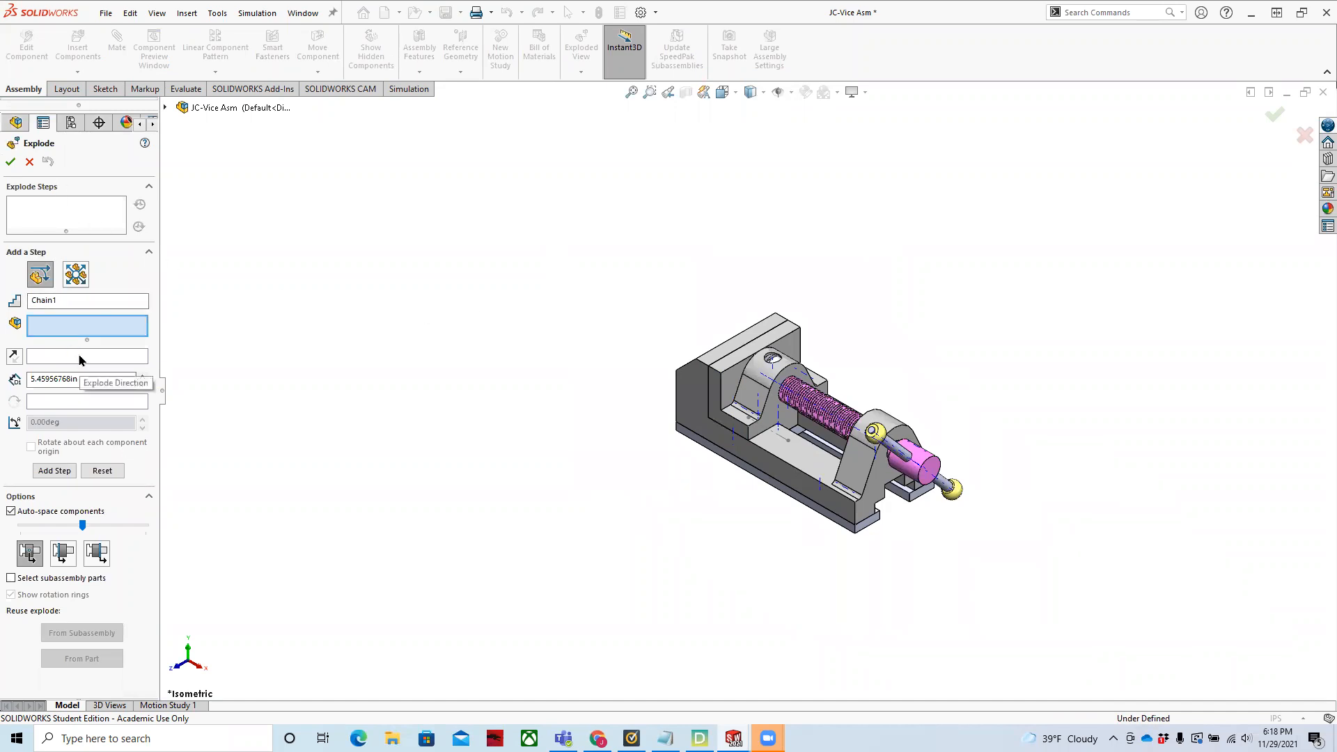
- With component auto-spacing turned off, explode the jack screw, screw bar and both bar globes about 6.85 in outward along X
{"action": "left_click", "coordinate": [832, 417]}
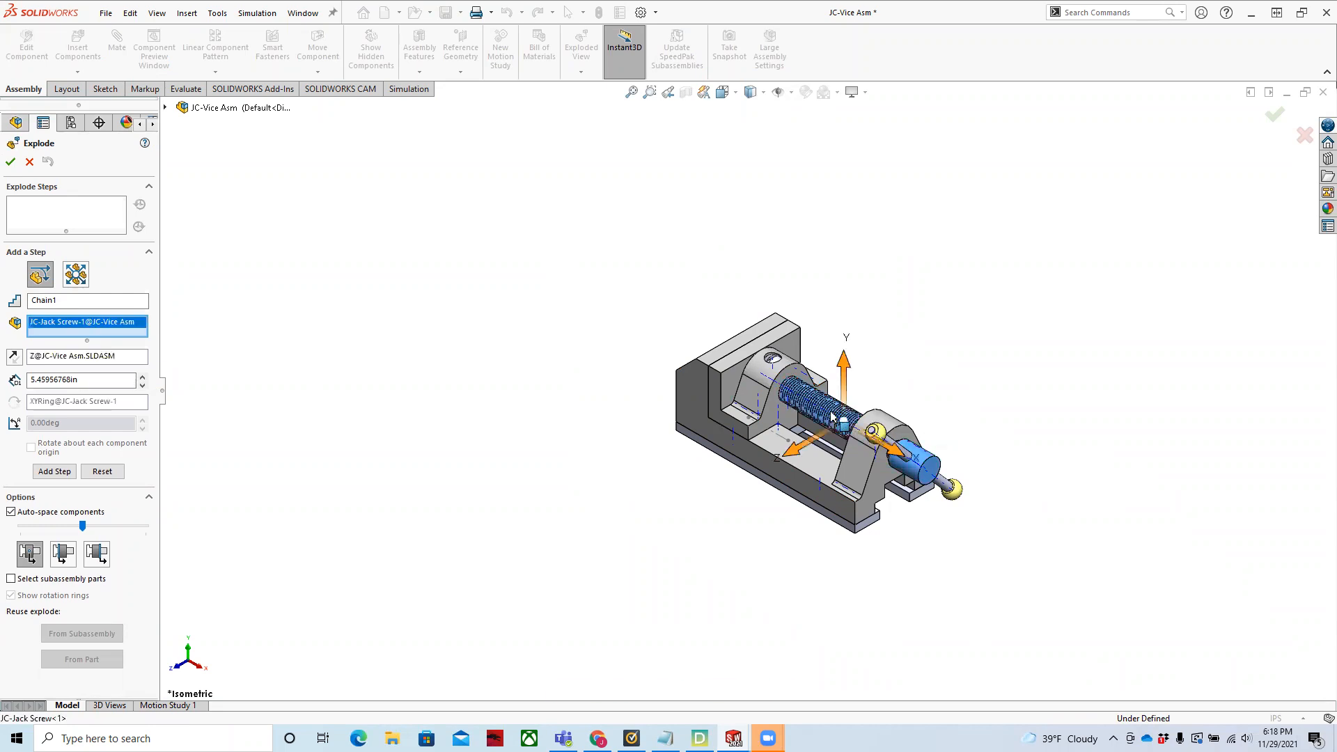
{"action": "left_click", "coordinate": [954, 491]}
{"action": "left_click", "coordinate": [878, 442]}
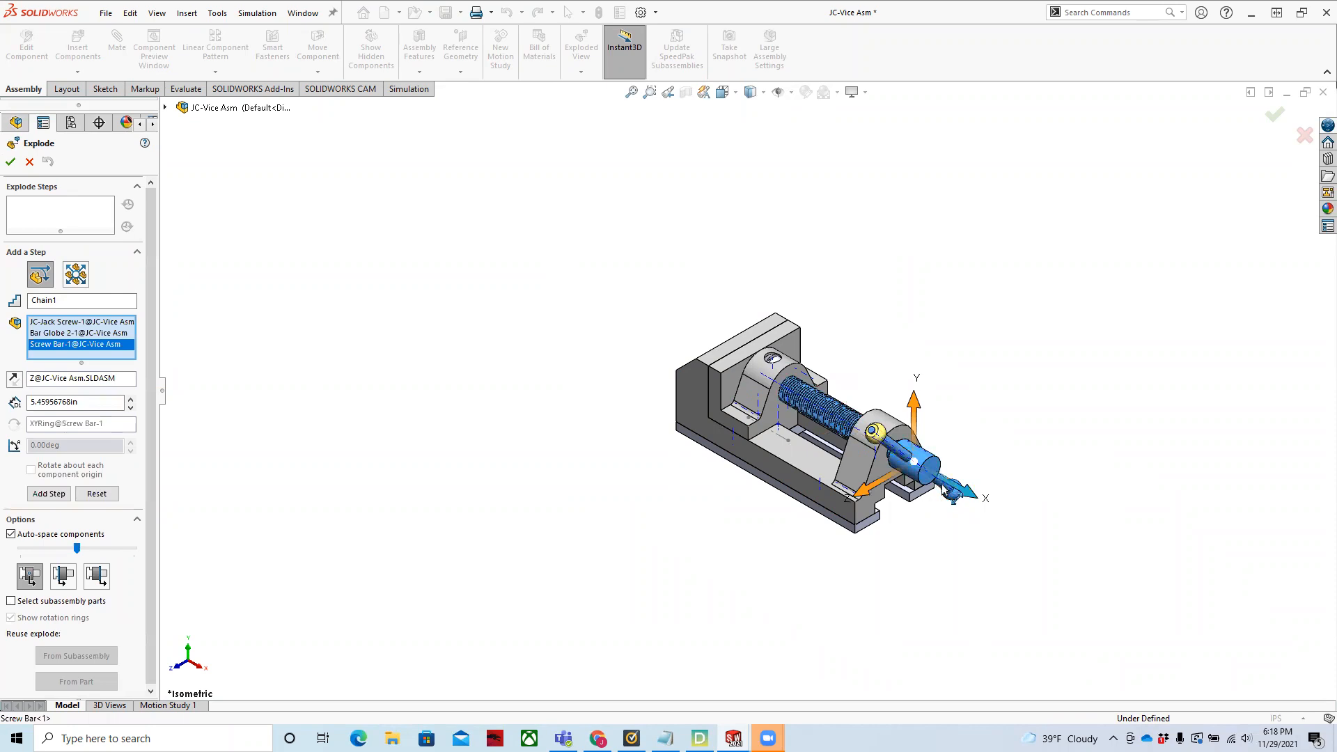
{"action": "left_click", "coordinate": [874, 437]}
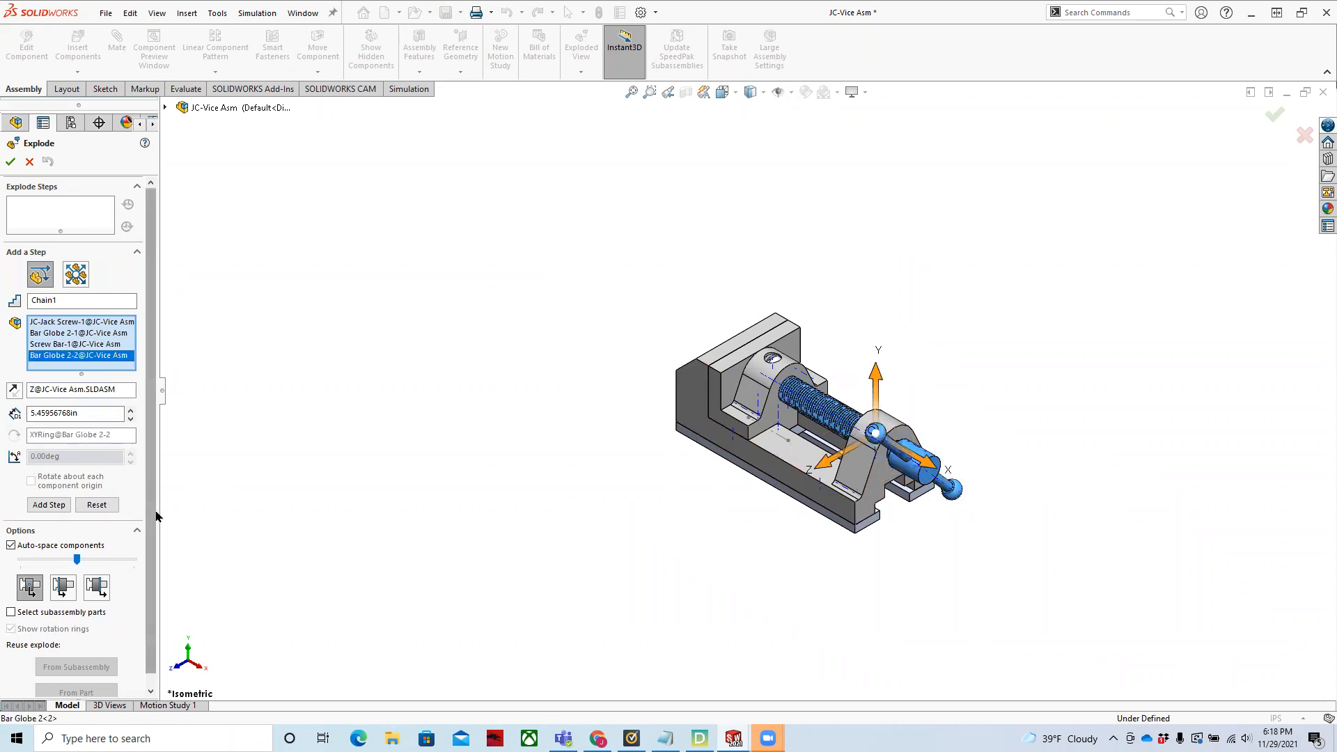
{"action": "left_click", "coordinate": [11, 546]}
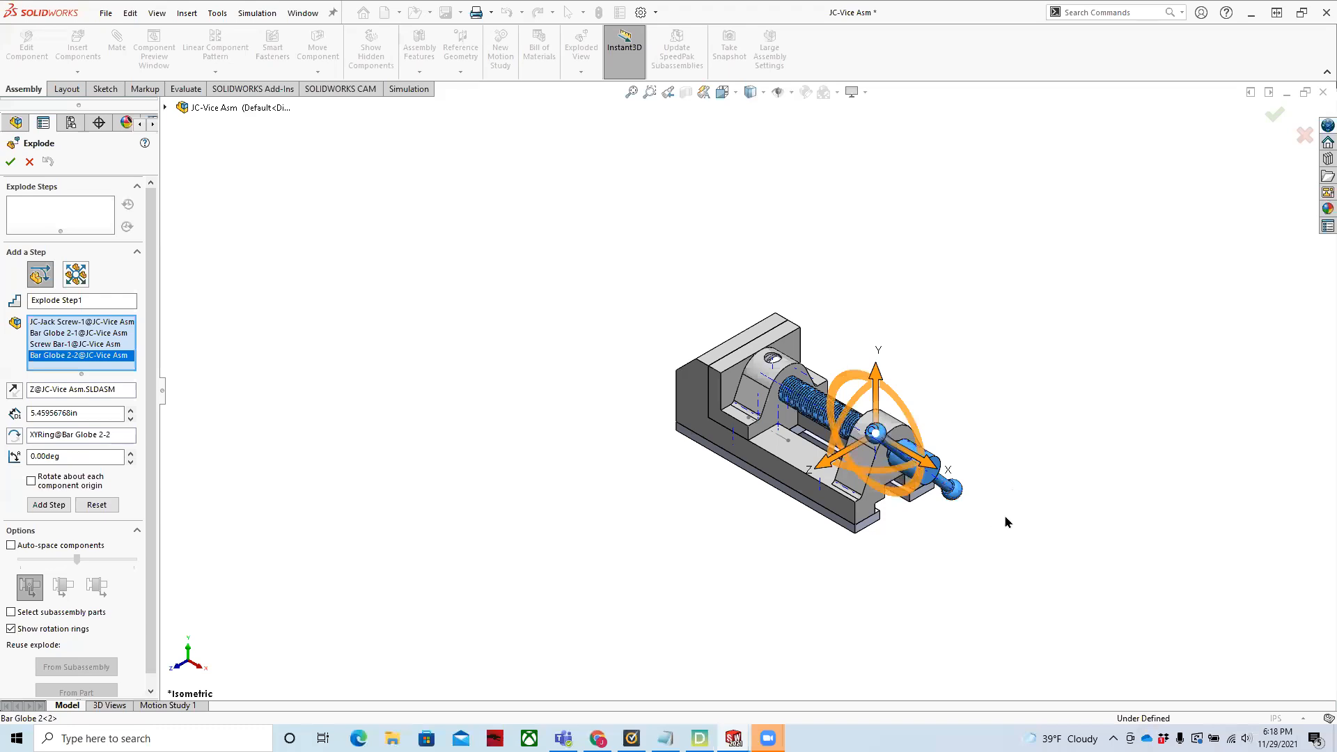
{"action": "scroll", "coordinate": [1008, 523], "scroll_direction": "up", "scroll_amount": 3}
{"action": "scroll", "coordinate": [919, 450], "scroll_direction": "down", "scroll_amount": 1}
{"action": "scroll", "coordinate": [736, 348], "scroll_direction": "down", "scroll_amount": 1}
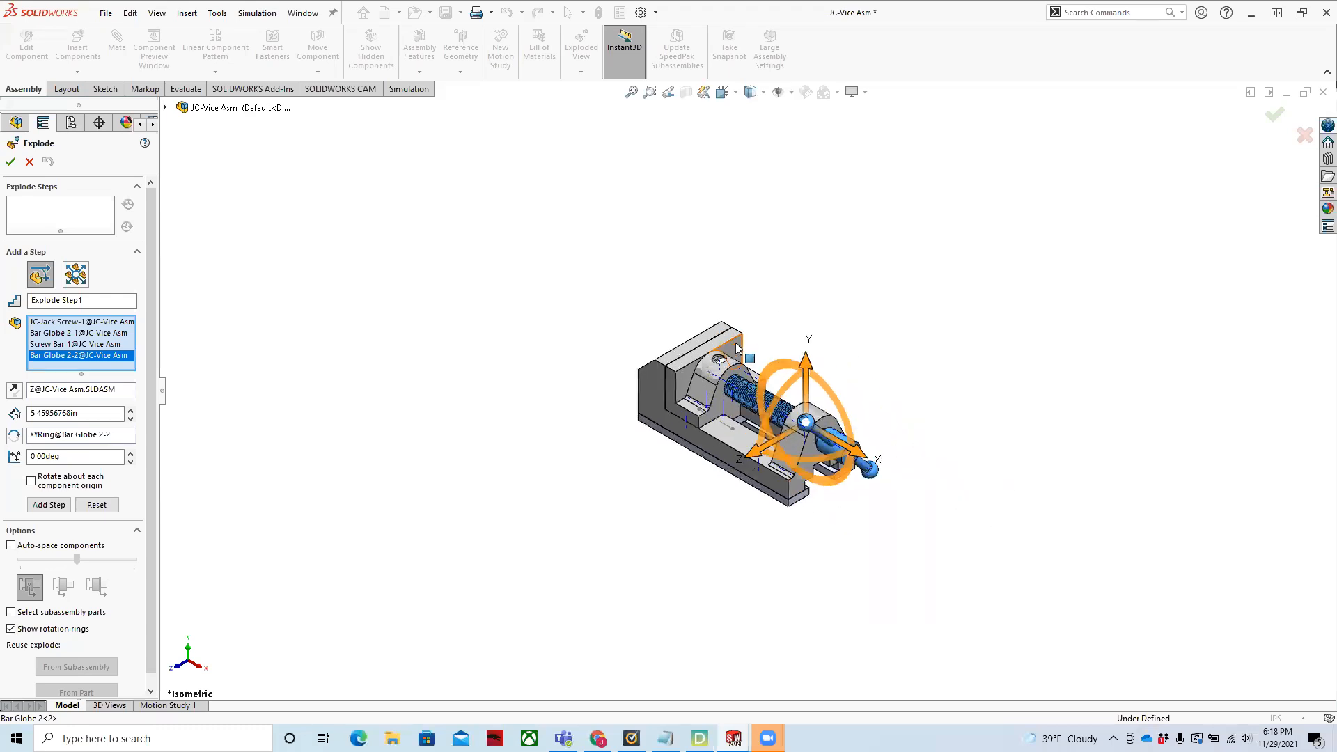
{"action": "left_click_drag", "start_coordinate": [859, 453], "coordinate": [1054, 585]}
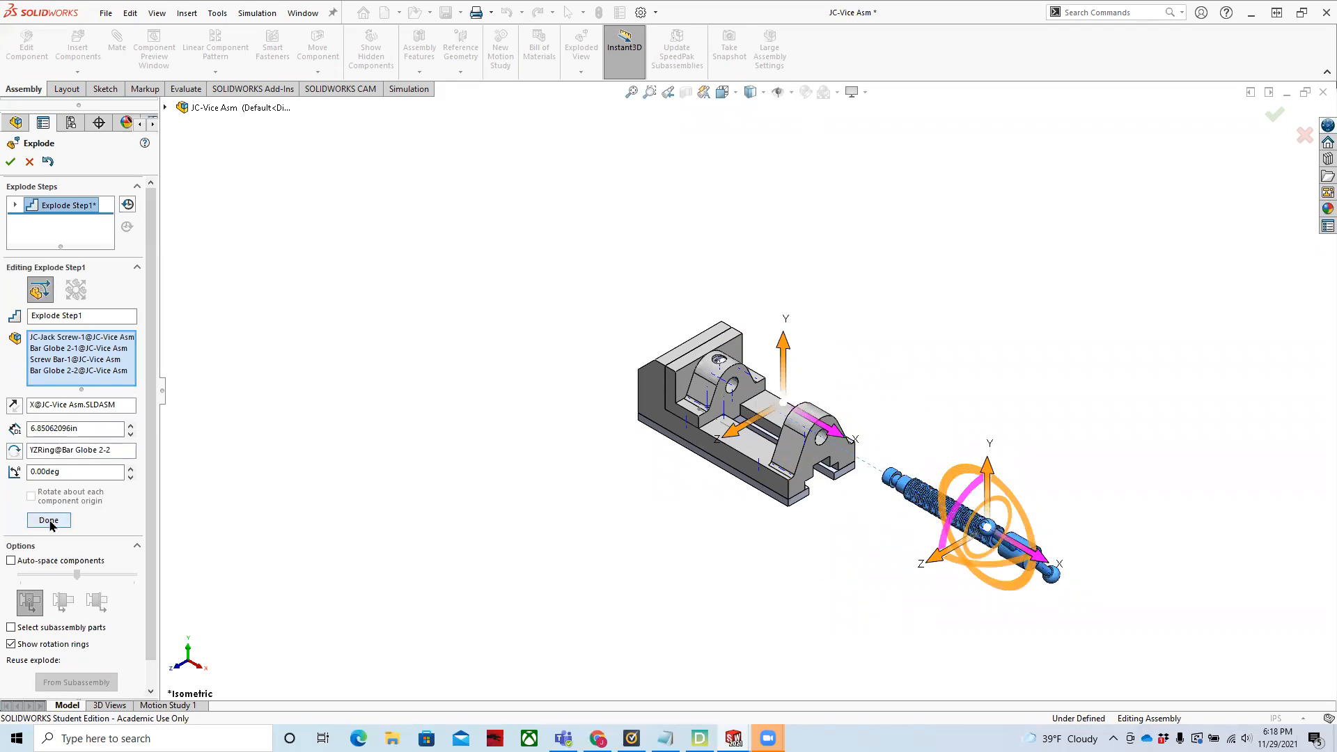
{"action": "left_click", "coordinate": [48, 522]}
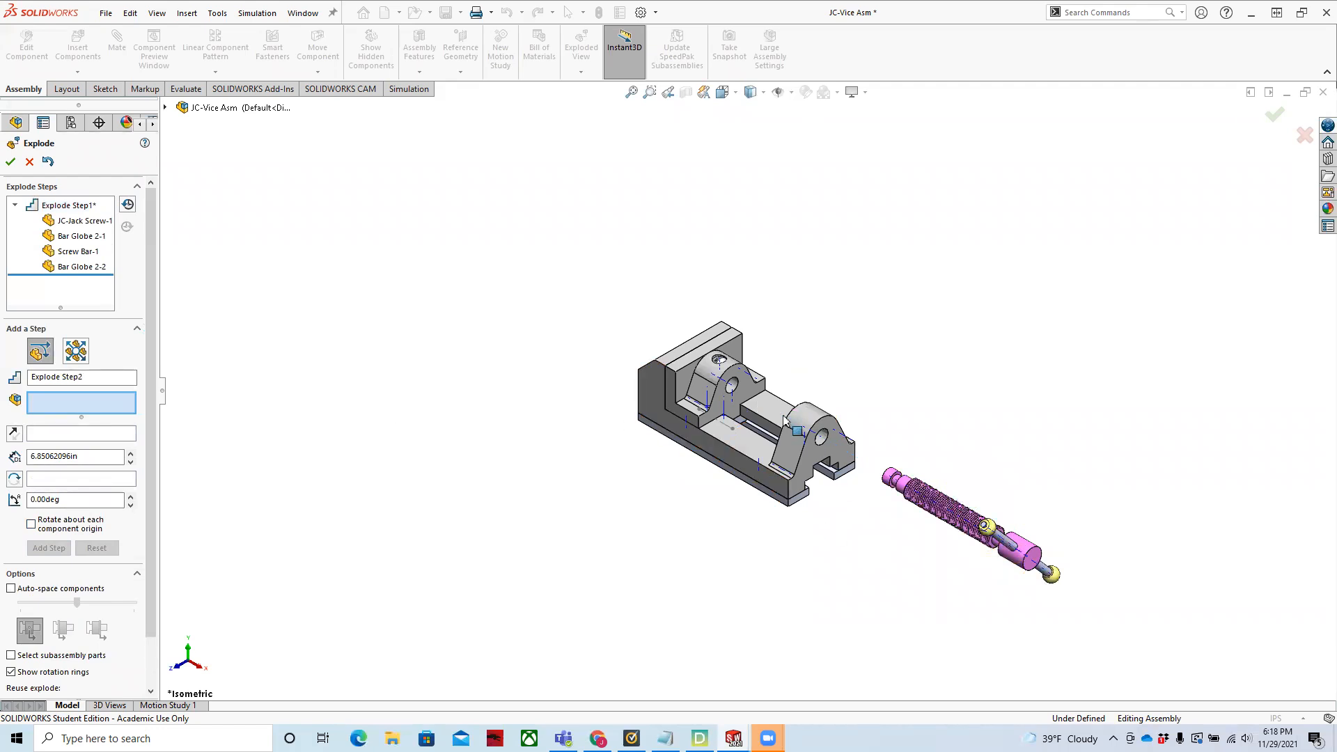
- Add an explode step raising the vice jaw and its oval fillister screw about 6.67 in along Y
{"action": "left_click", "coordinate": [739, 380]}
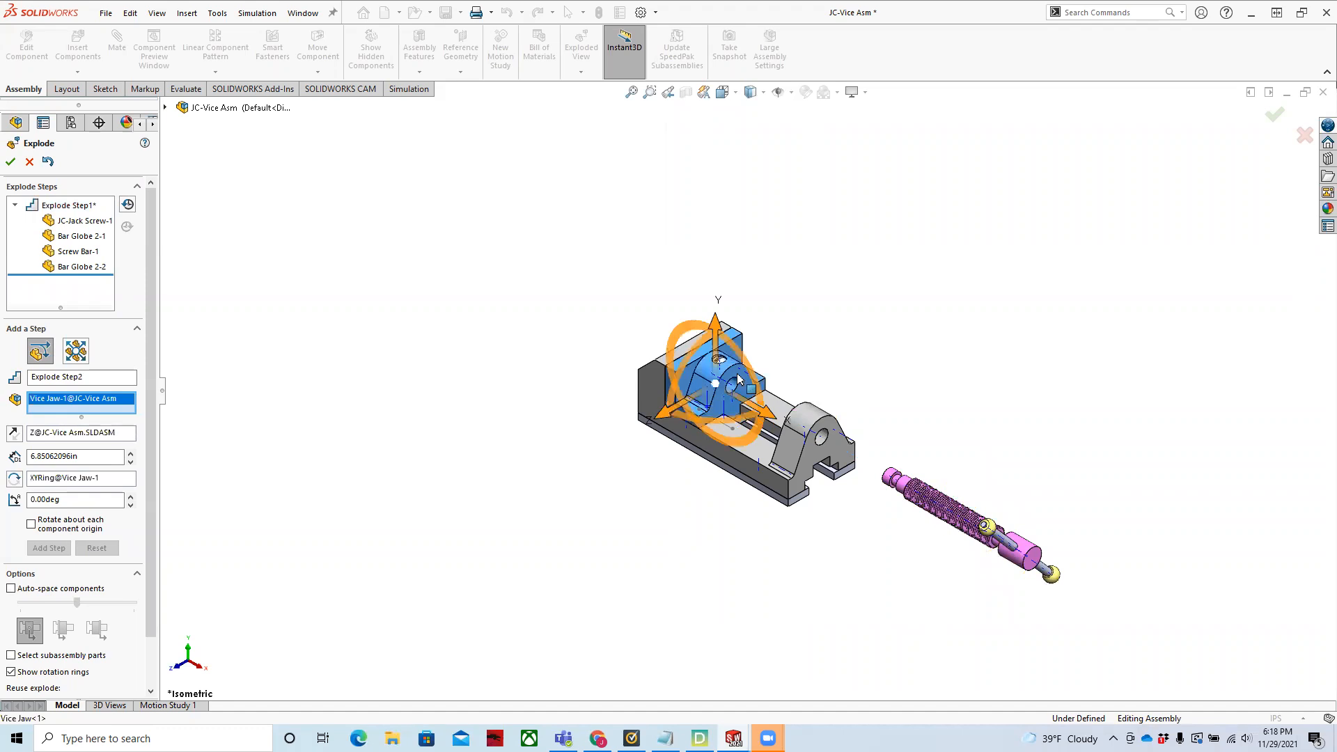
{"action": "left_click", "coordinate": [719, 363]}
{"action": "scroll", "coordinate": [724, 373], "scroll_direction": "down", "scroll_amount": 10}
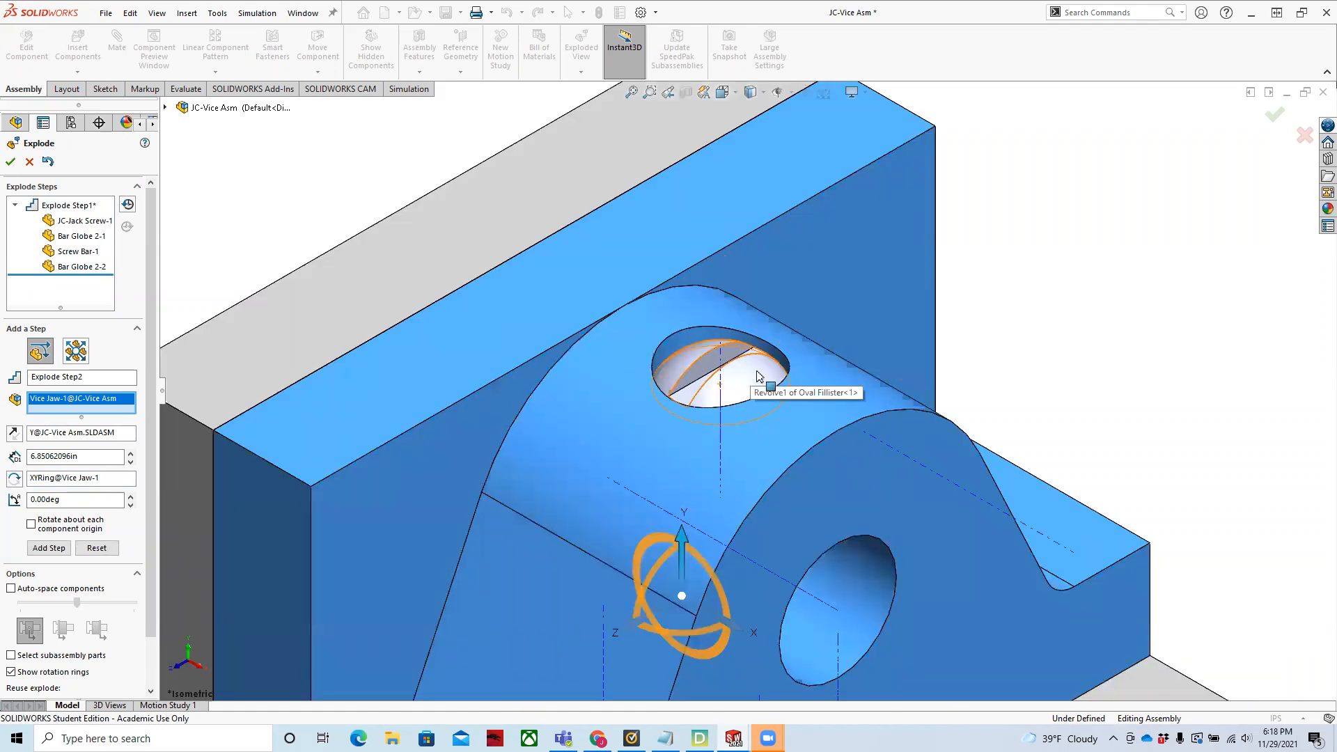
{"action": "left_click", "coordinate": [755, 395]}
{"action": "scroll", "coordinate": [755, 399], "scroll_direction": "up", "scroll_amount": 10}
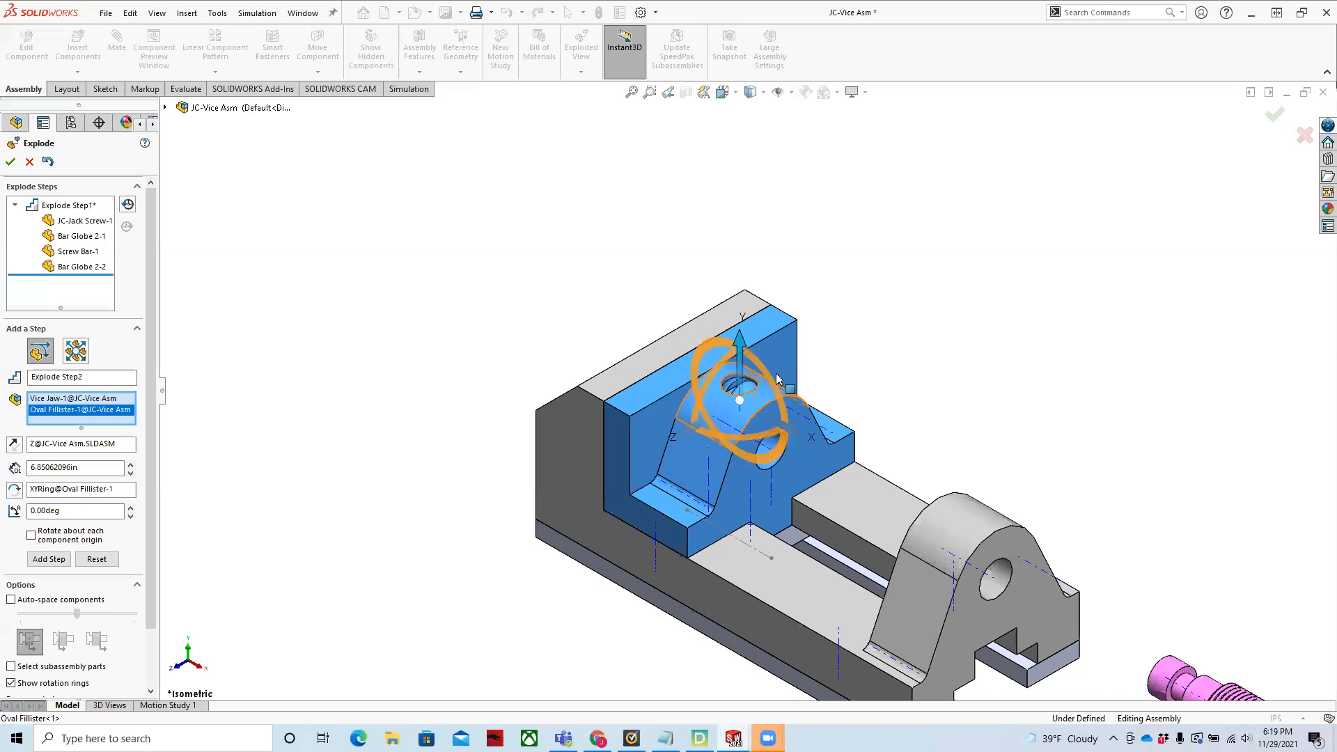
{"action": "left_click_drag", "start_coordinate": [747, 335], "coordinate": [737, 126]}
{"action": "scroll", "coordinate": [737, 126], "scroll_direction": "up", "scroll_amount": 3}
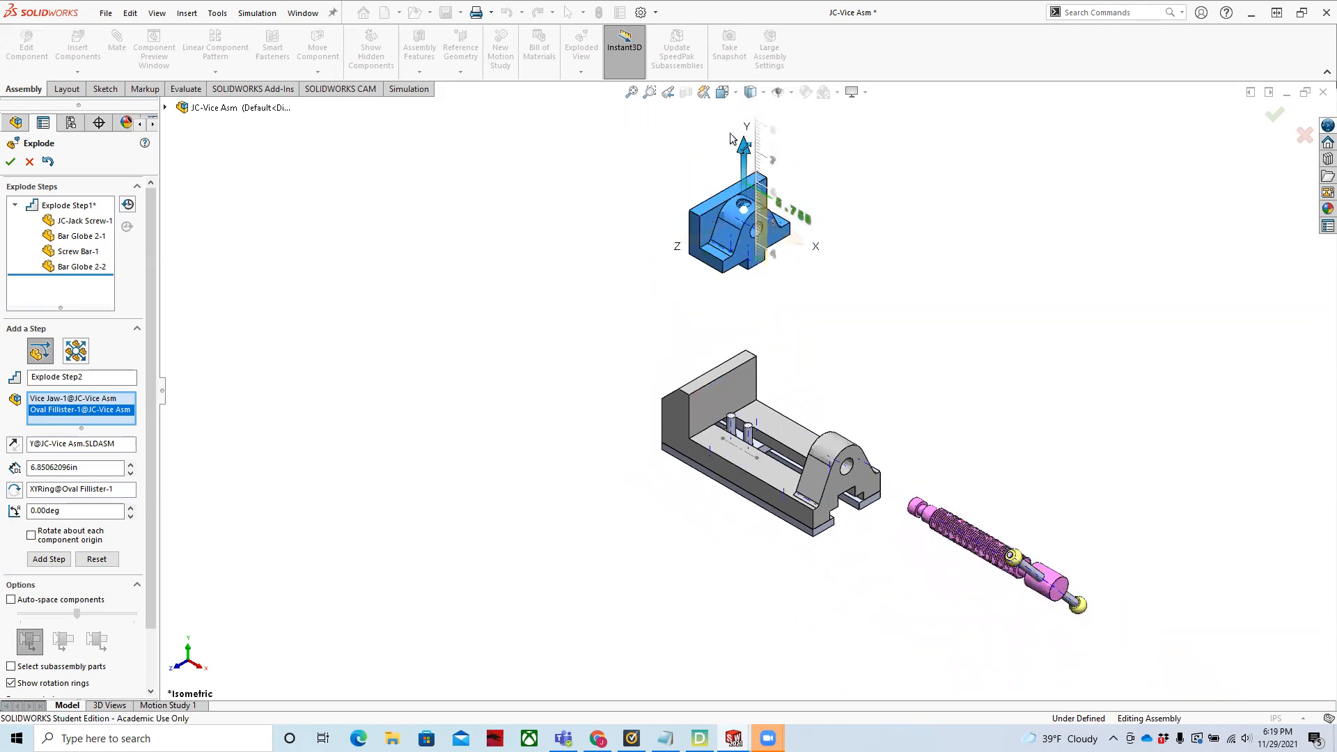
{"action": "left_click_drag", "start_coordinate": [731, 153], "coordinate": [734, 180]}
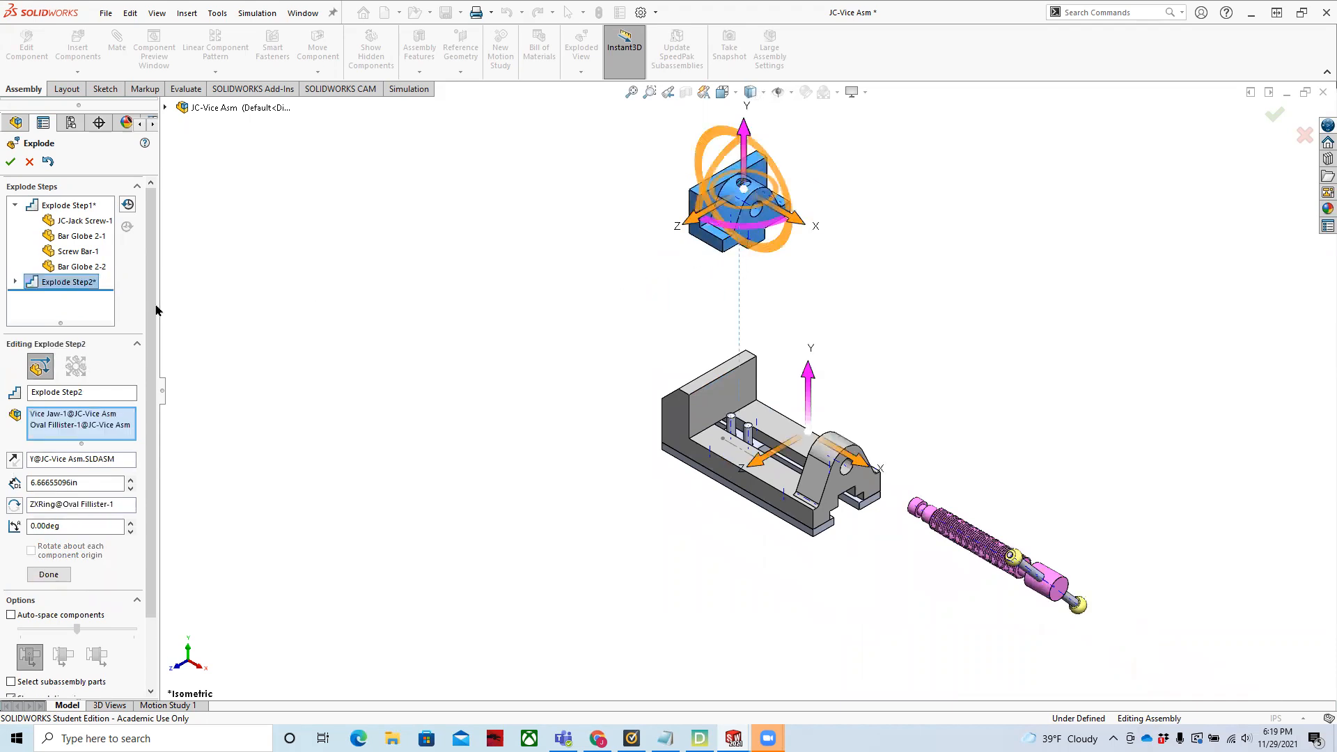
{"action": "left_click", "coordinate": [49, 575]}
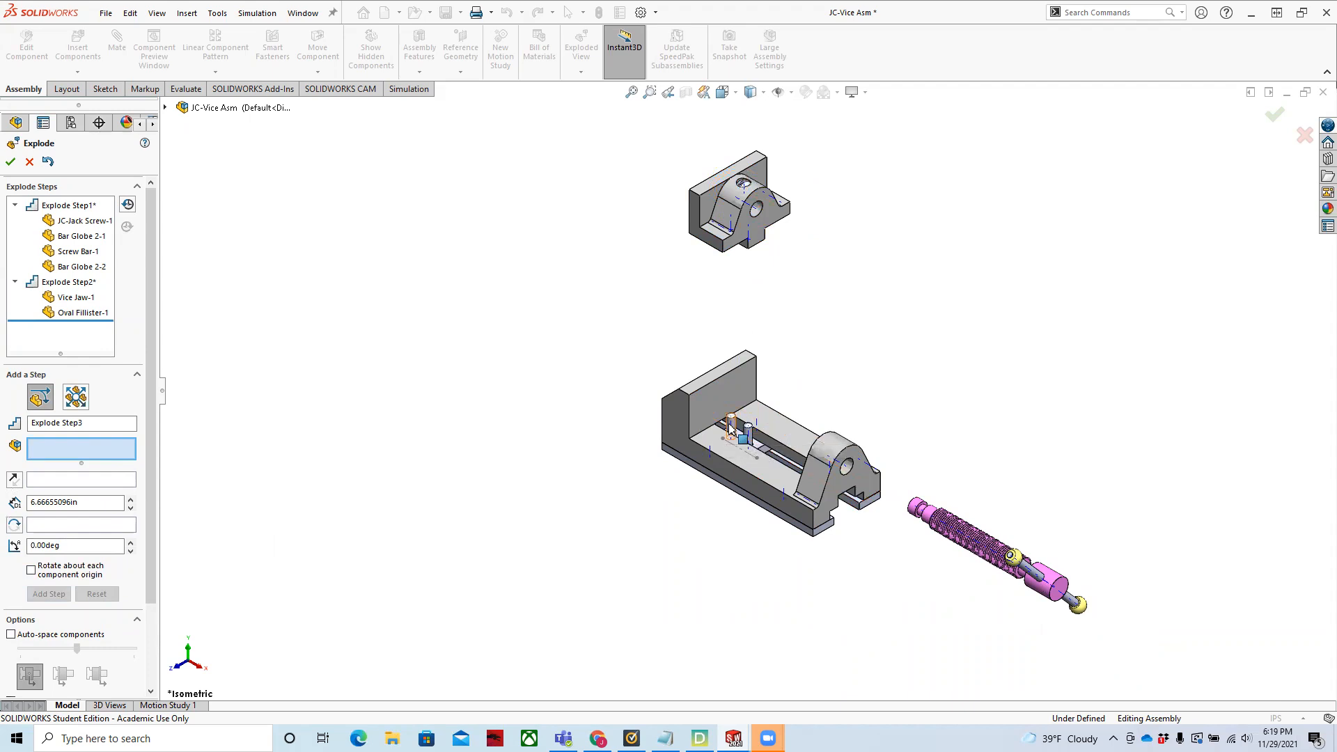
- Add an explode step lowering the clamping plate and both Set Screw 2 parts about 3.96 in below the base along Y
{"action": "scroll", "coordinate": [730, 428], "scroll_direction": "down", "scroll_amount": 5}
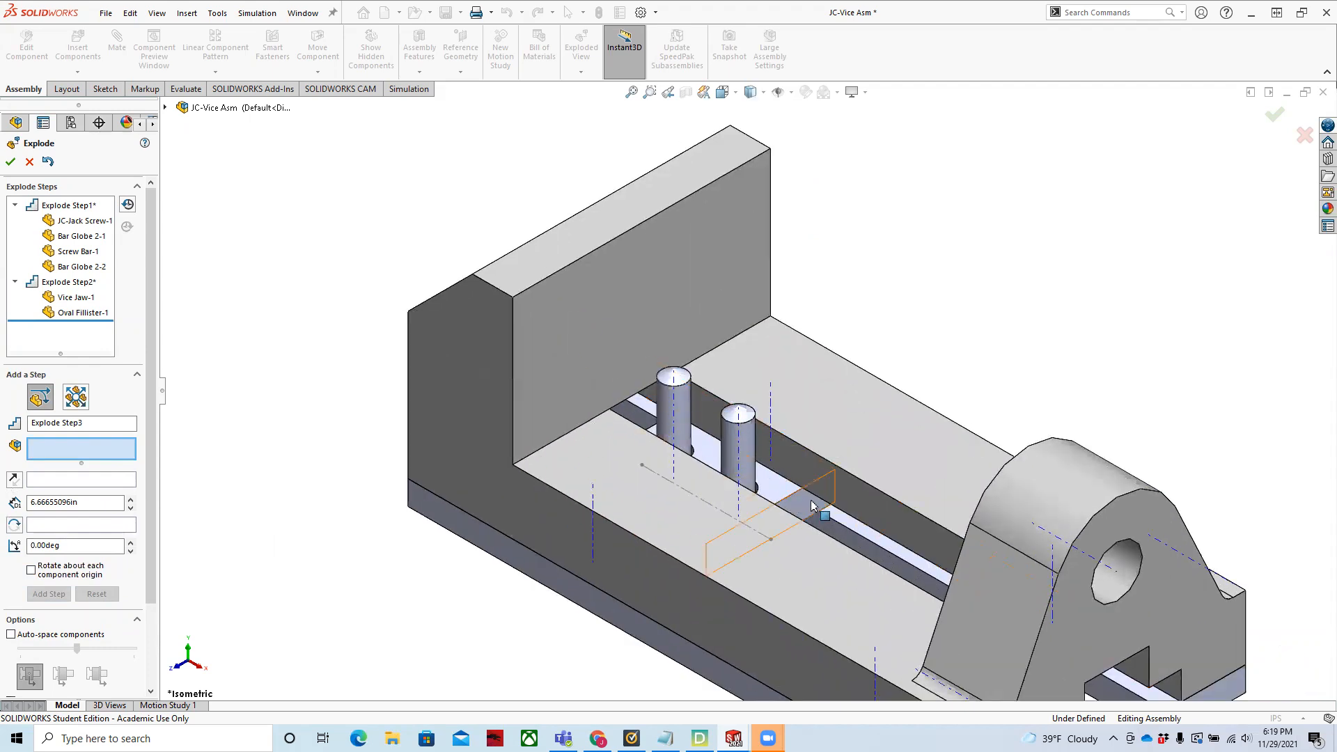
{"action": "left_click", "coordinate": [801, 503]}
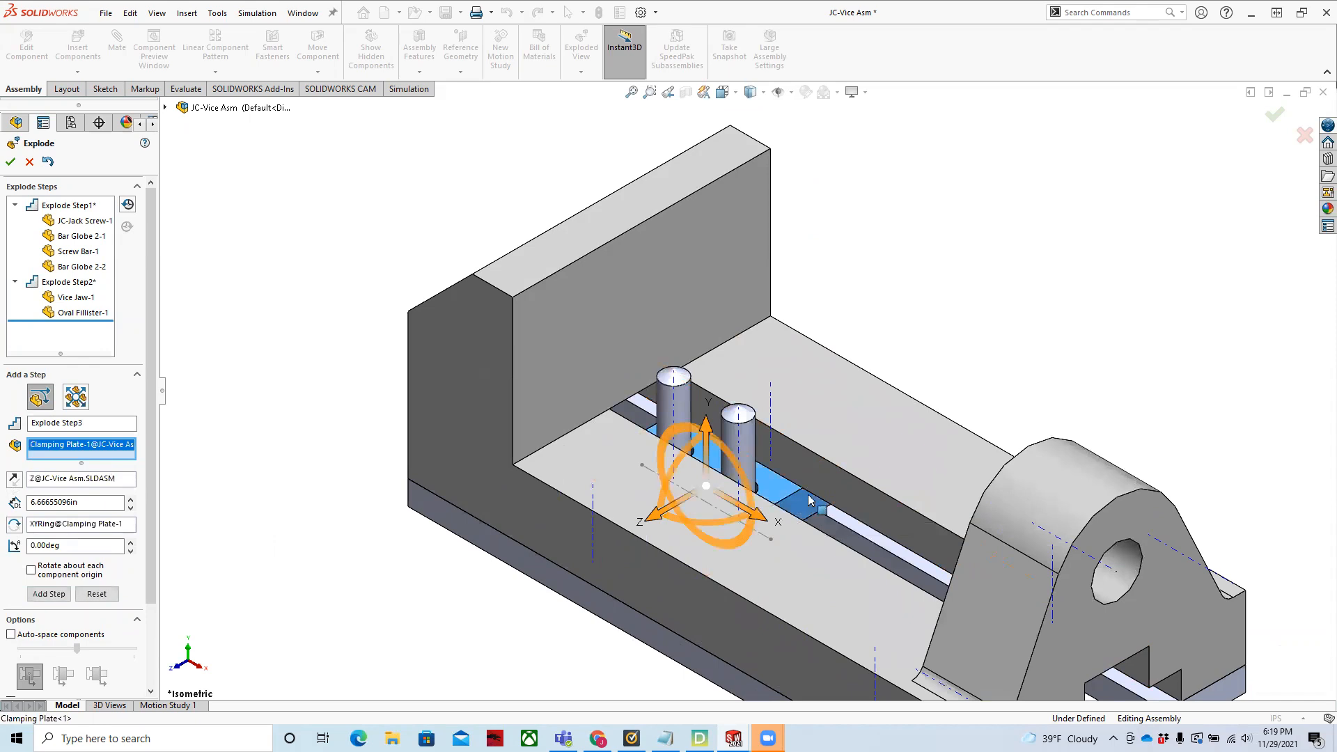
{"action": "left_click", "coordinate": [747, 433]}
{"action": "left_click", "coordinate": [674, 408]}
{"action": "scroll", "coordinate": [840, 412], "scroll_direction": "up", "scroll_amount": 5}
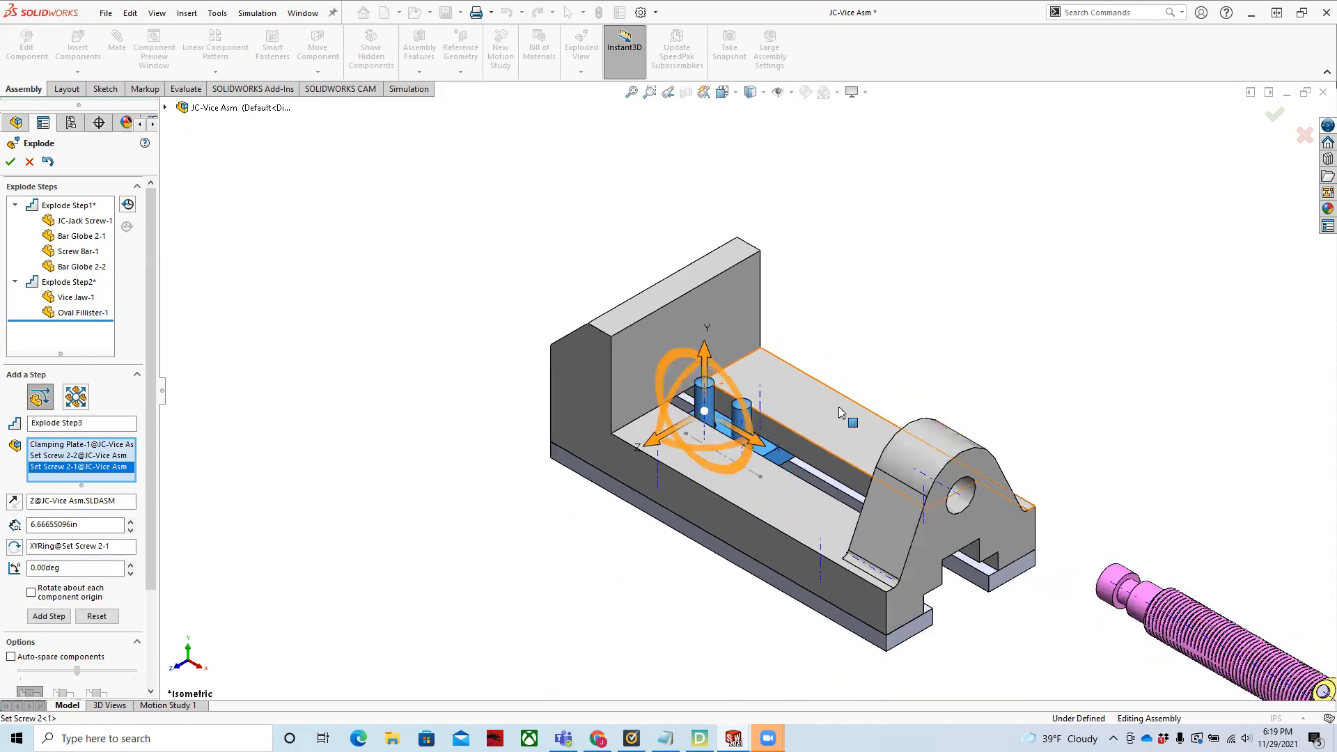
{"action": "left_click_drag", "start_coordinate": [712, 351], "coordinate": [716, 577]}
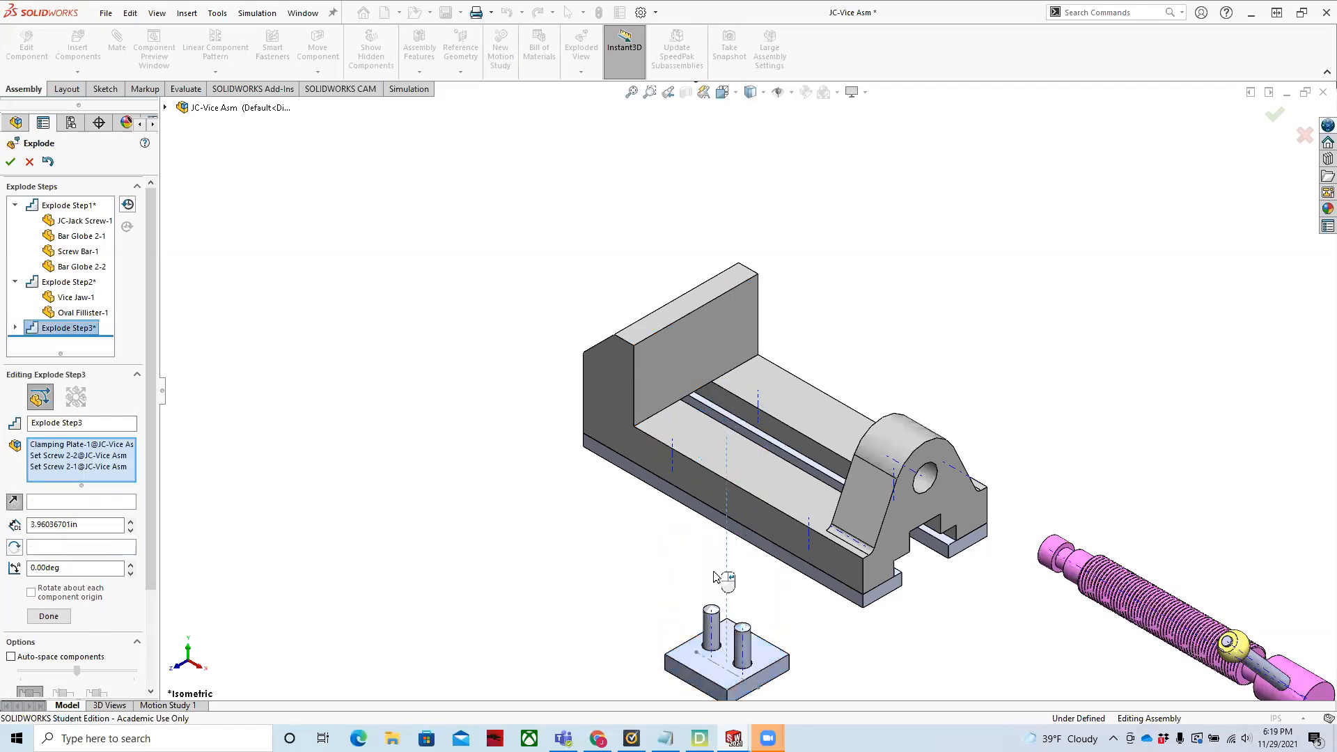
{"action": "scroll", "coordinate": [745, 570], "scroll_direction": "up", "scroll_amount": 5}
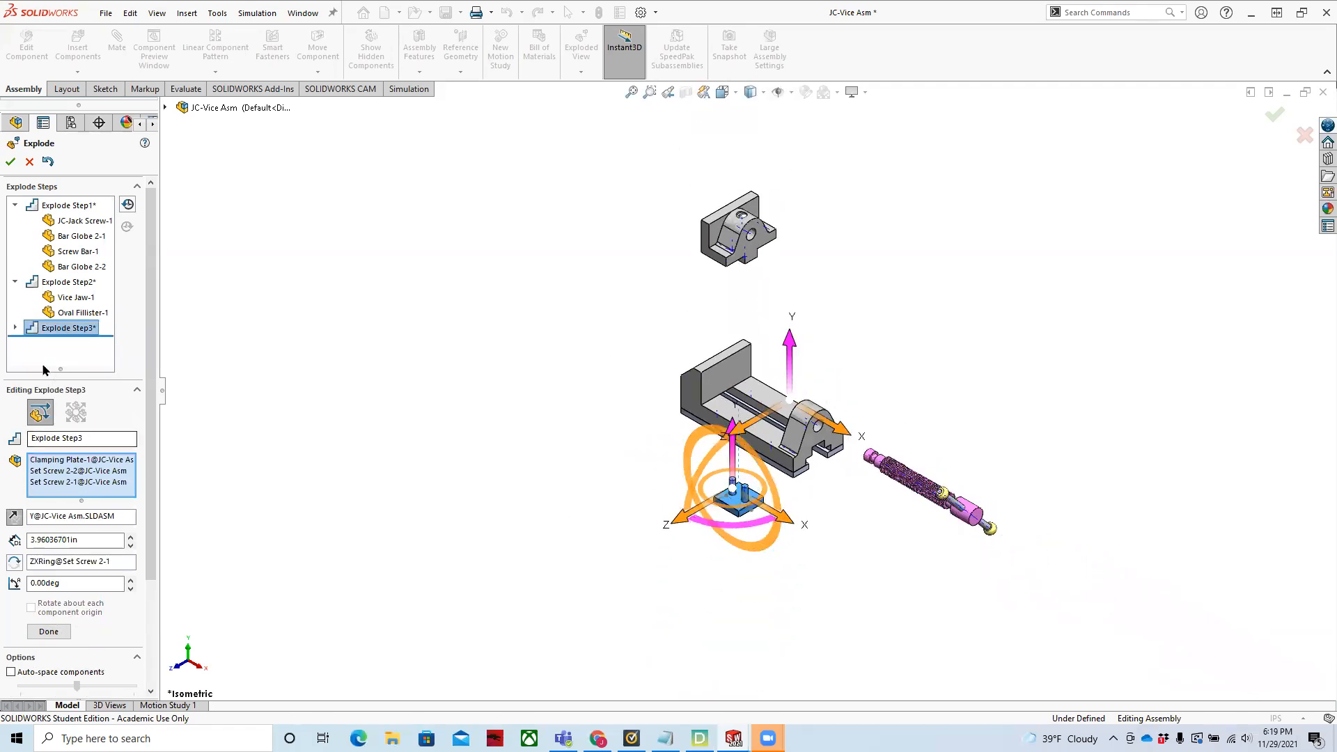
{"action": "left_click", "coordinate": [48, 632]}
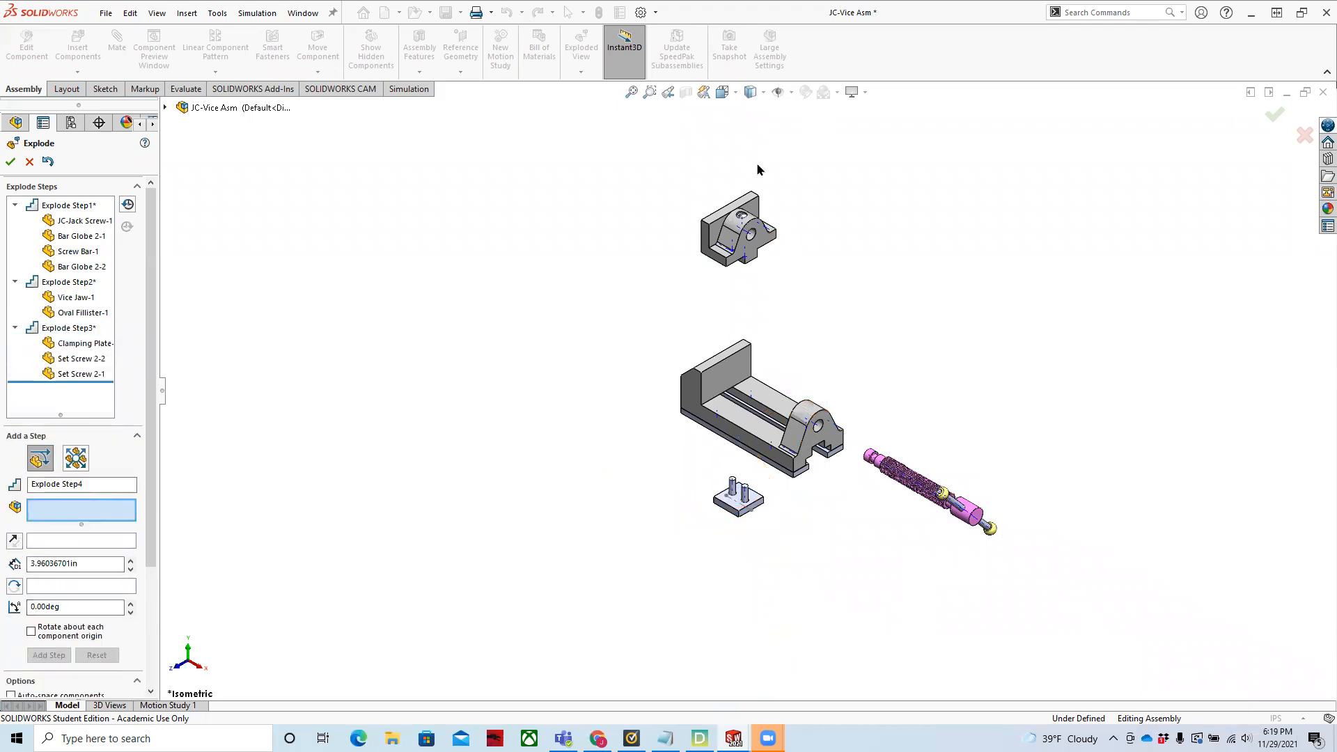
- Add an explode step lifting the oval fillister screw about 1.82 in above the vice jaw along Y
{"action": "scroll", "coordinate": [755, 173], "scroll_direction": "up", "scroll_amount": 8}
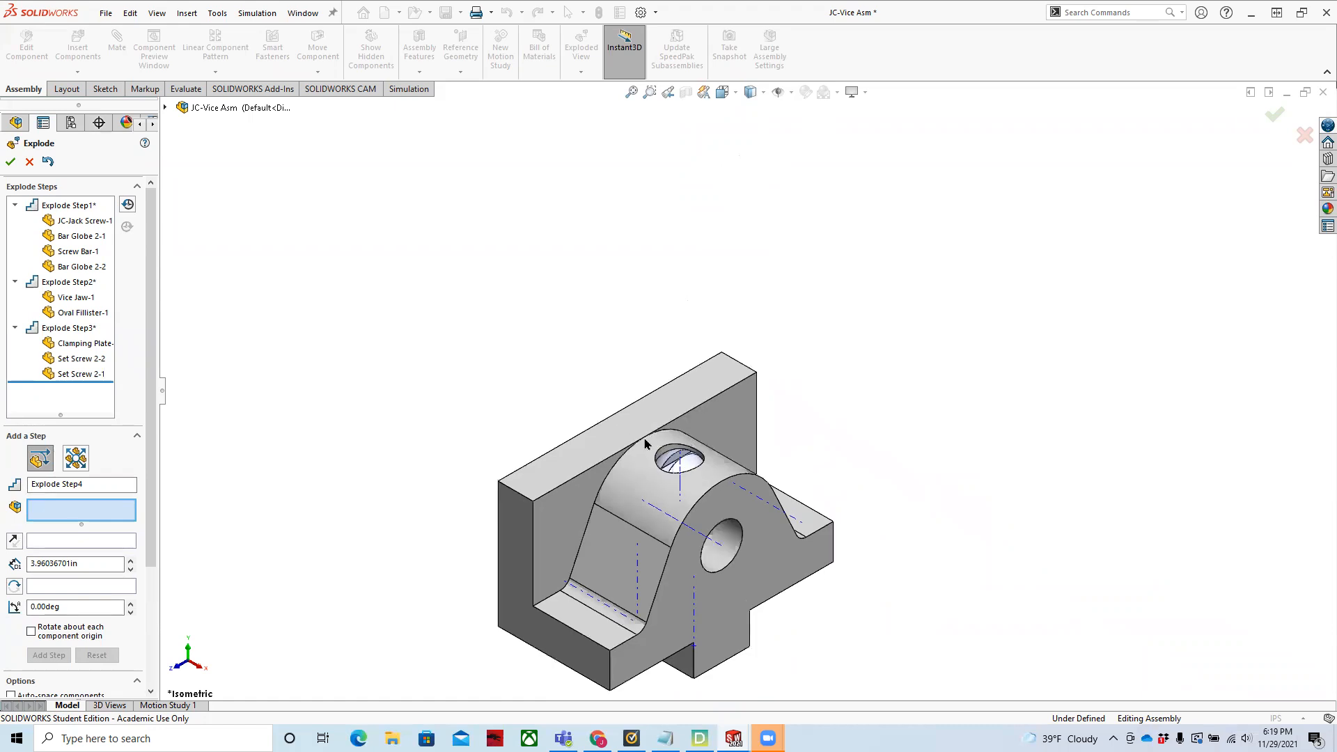
{"action": "left_click", "coordinate": [700, 462]}
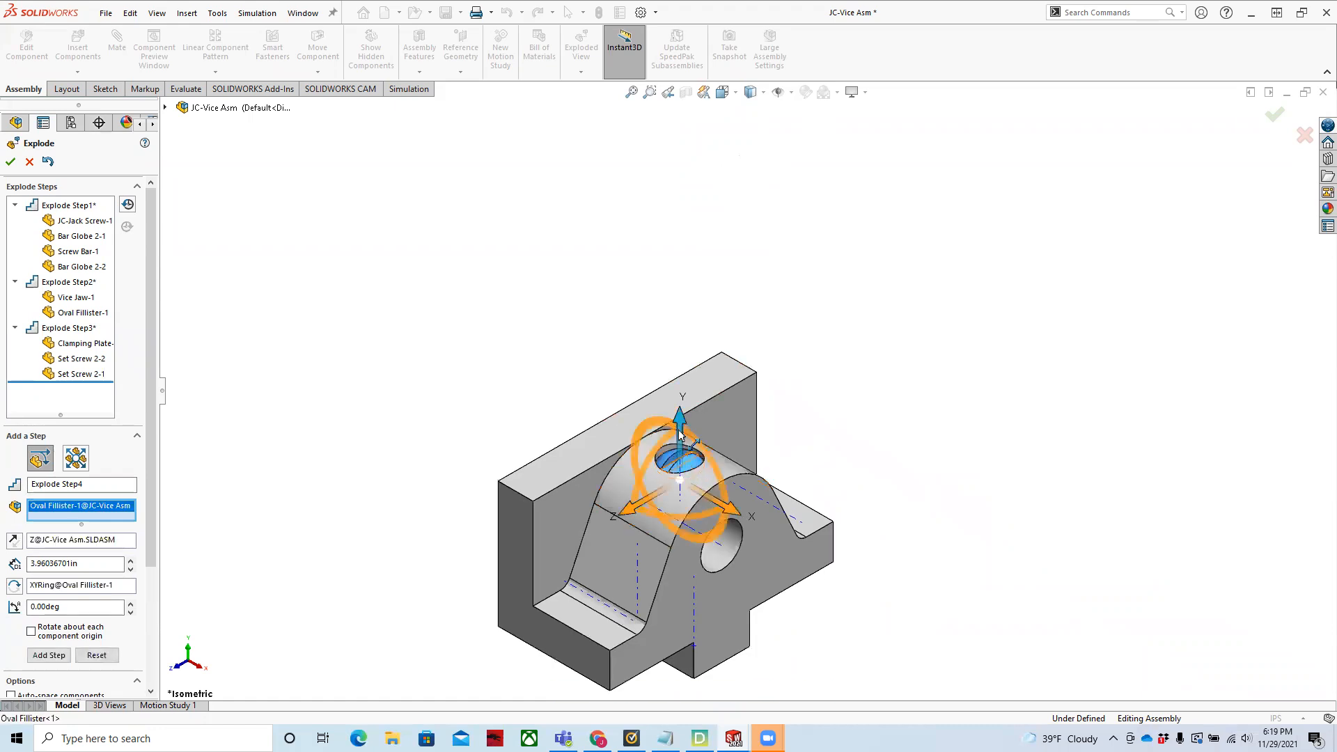
{"action": "left_click_drag", "start_coordinate": [693, 396], "coordinate": [693, 223]}
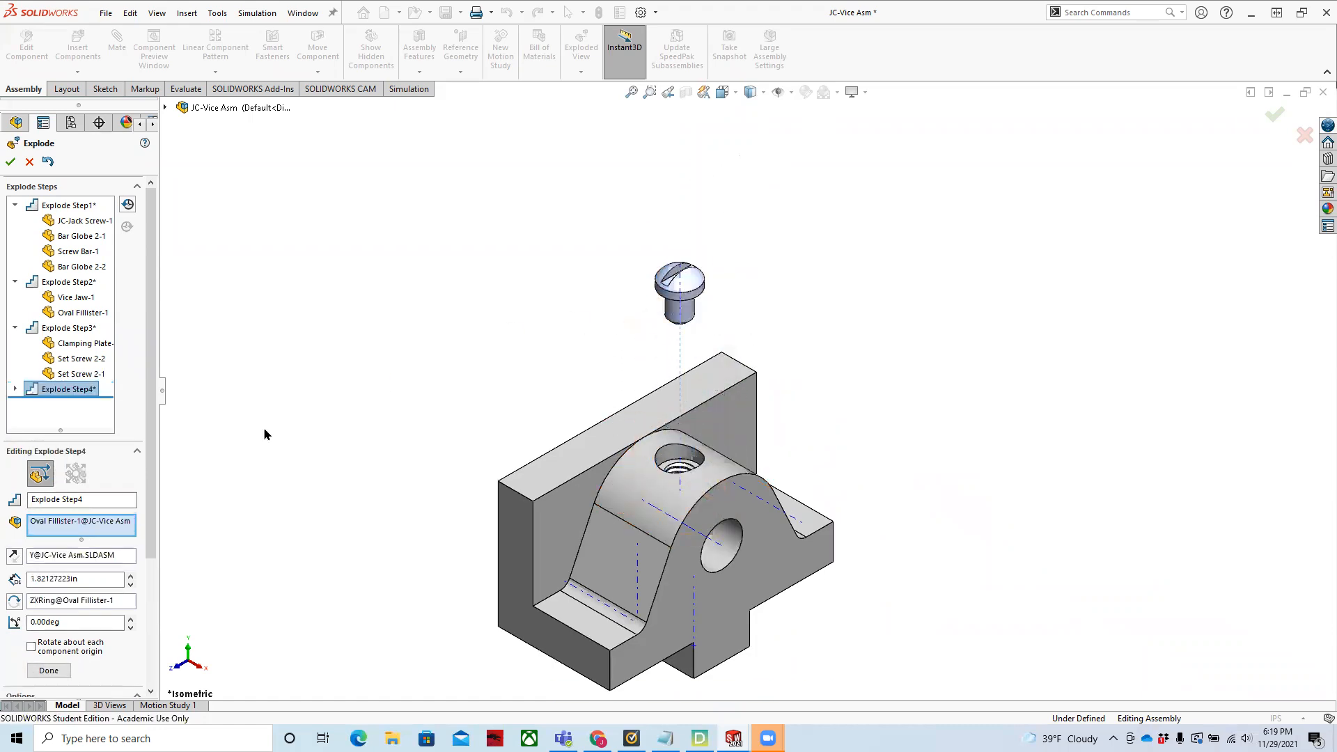
{"action": "left_click", "coordinate": [49, 671]}
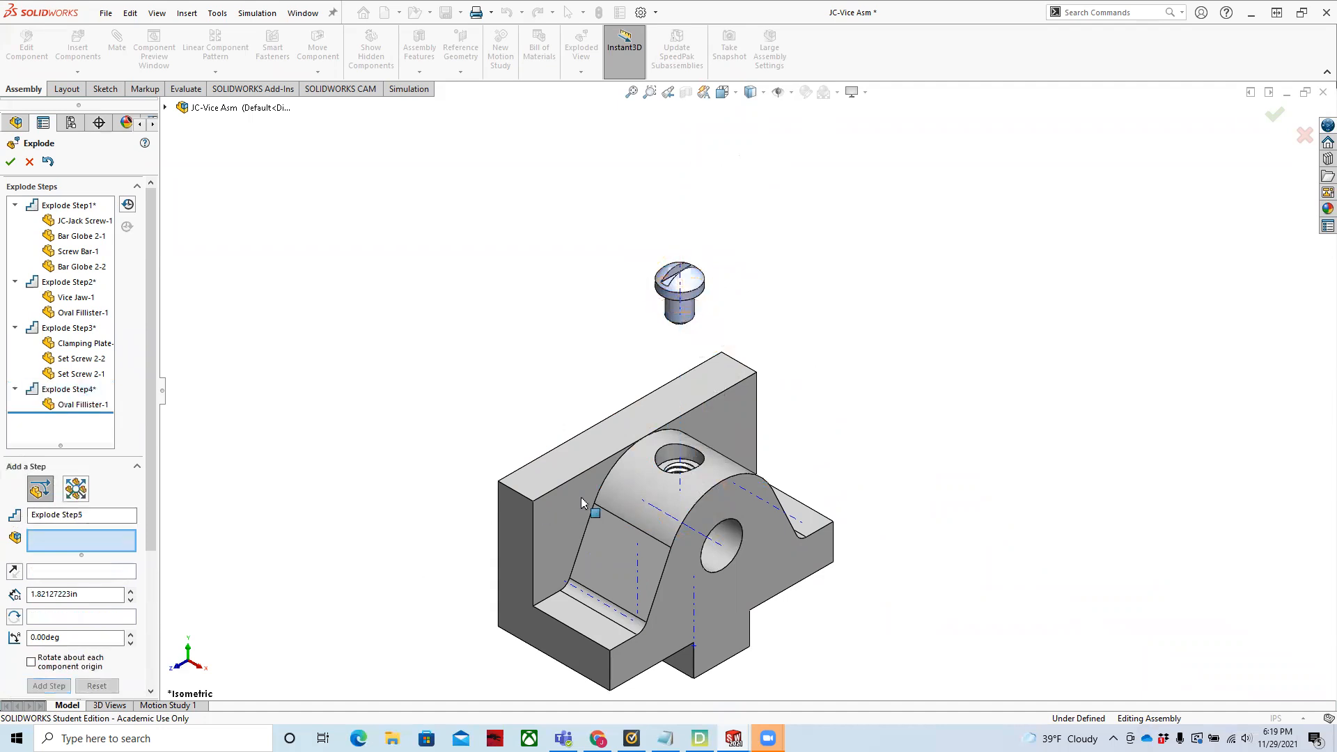
- Add an explode step lowering both Set Screw 2 parts about 2.63 in below the clamping plate along Y
{"action": "scroll", "coordinate": [745, 390], "scroll_direction": "down", "scroll_amount": 5}
{"action": "scroll", "coordinate": [794, 514], "scroll_direction": "down", "scroll_amount": 3}
{"action": "scroll", "coordinate": [648, 418], "scroll_direction": "up", "scroll_amount": 10}
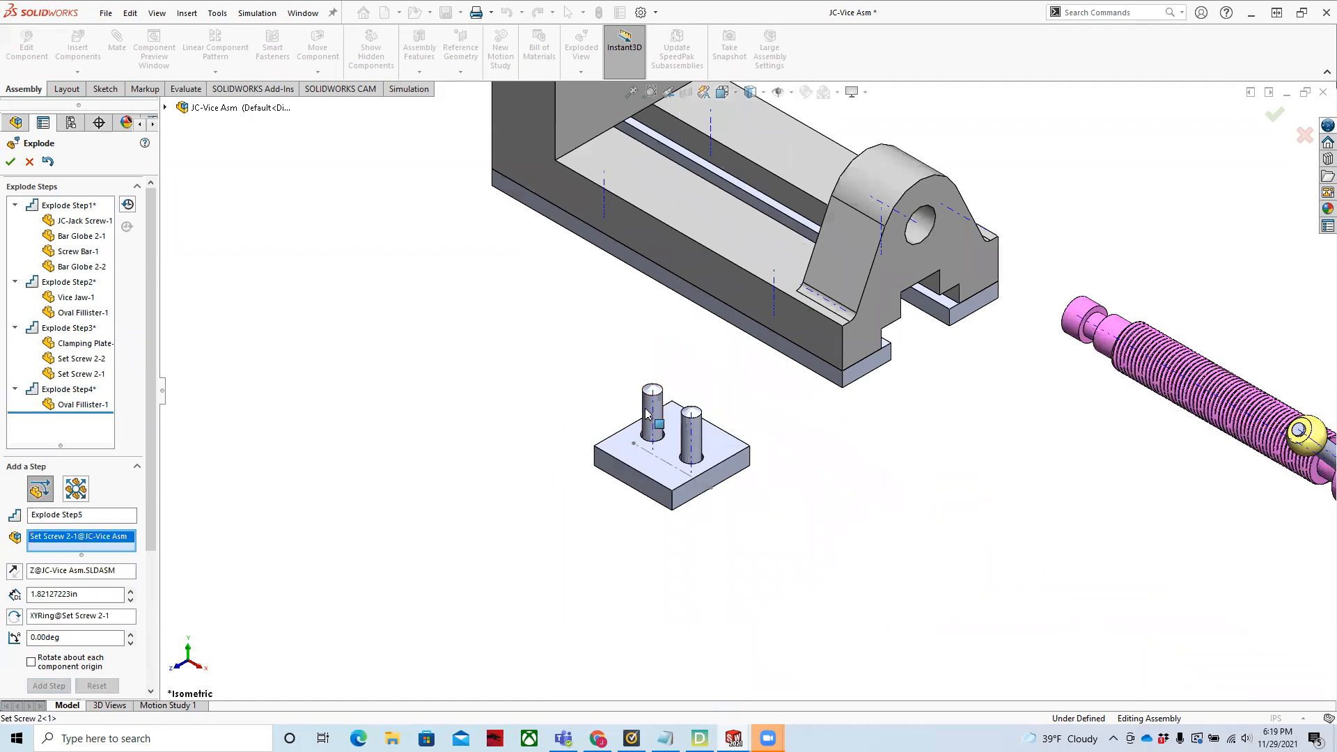
{"action": "left_click", "coordinate": [651, 417]}
{"action": "left_click_drag", "start_coordinate": [692, 423], "coordinate": [699, 427]}
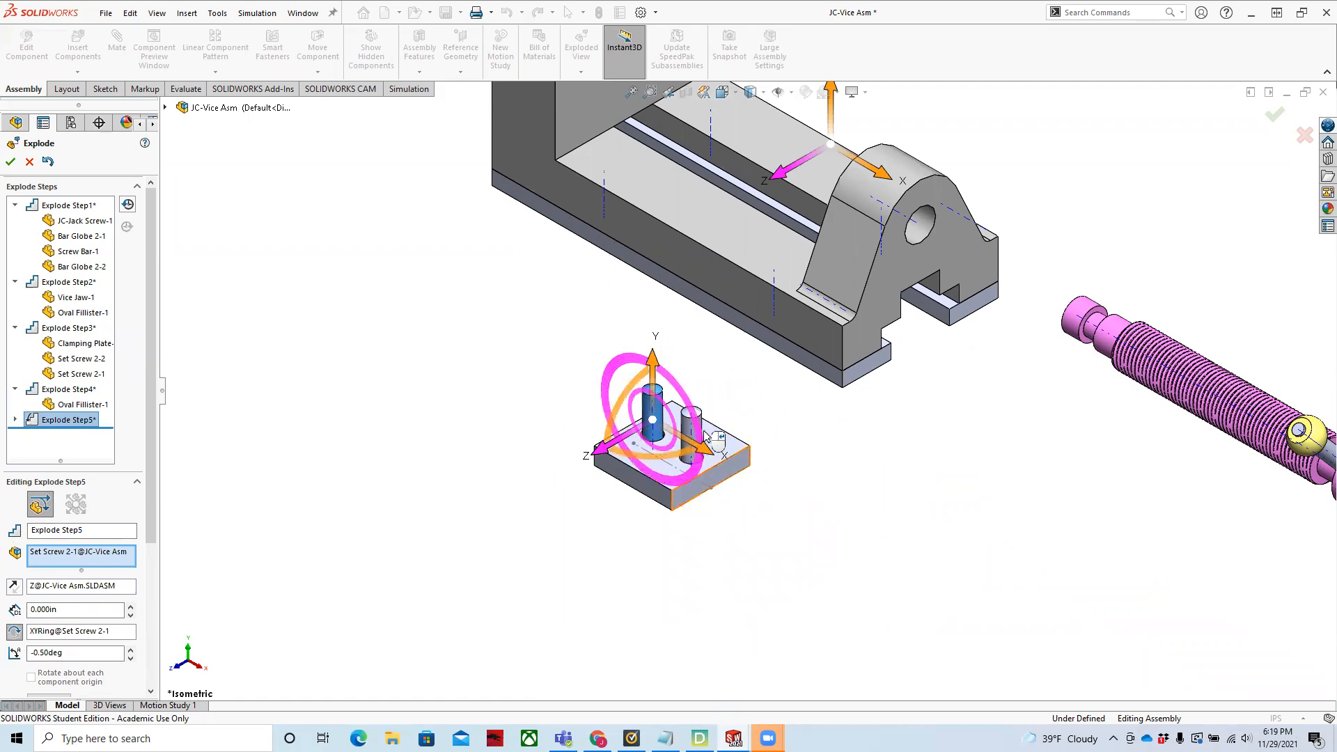
{"action": "scroll", "coordinate": [724, 404], "scroll_direction": "down", "scroll_amount": 5}
{"action": "left_click", "coordinate": [707, 404]}
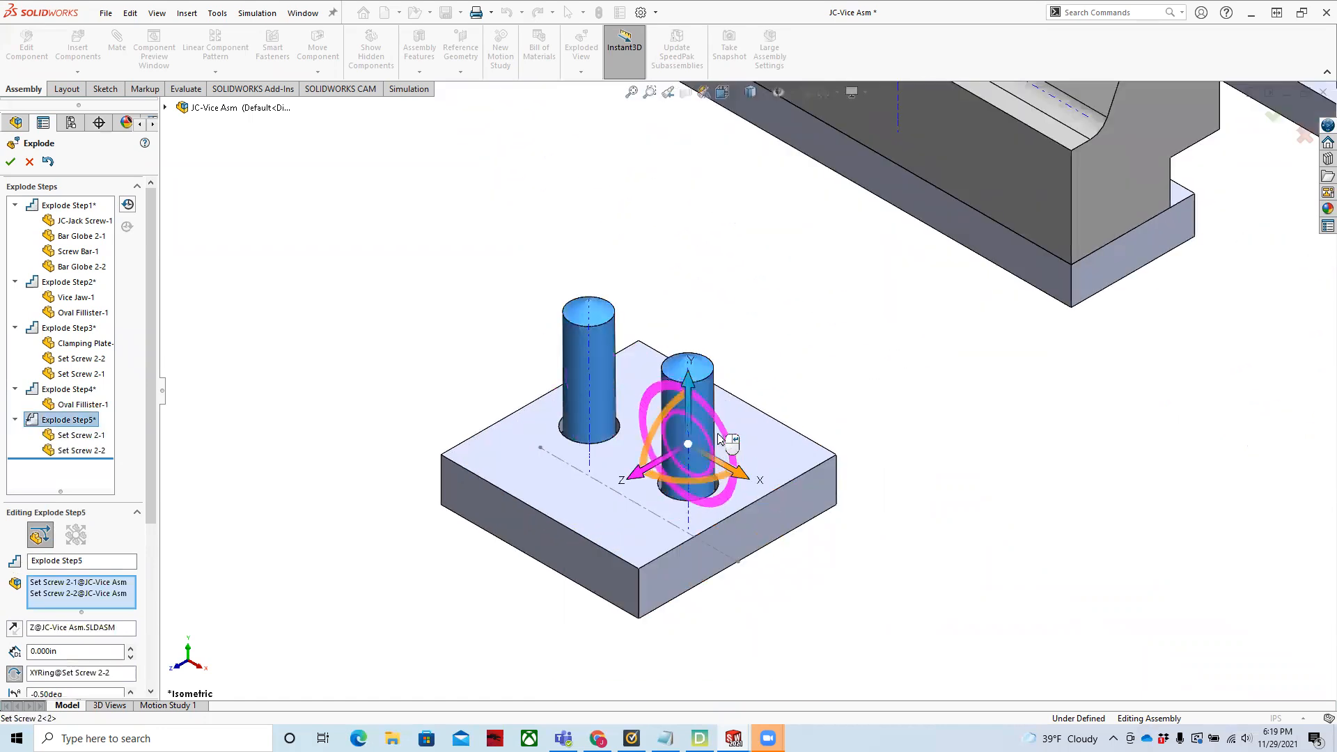
{"action": "scroll", "coordinate": [724, 390], "scroll_direction": "up", "scroll_amount": 5}
{"action": "left_click", "coordinate": [729, 362]}
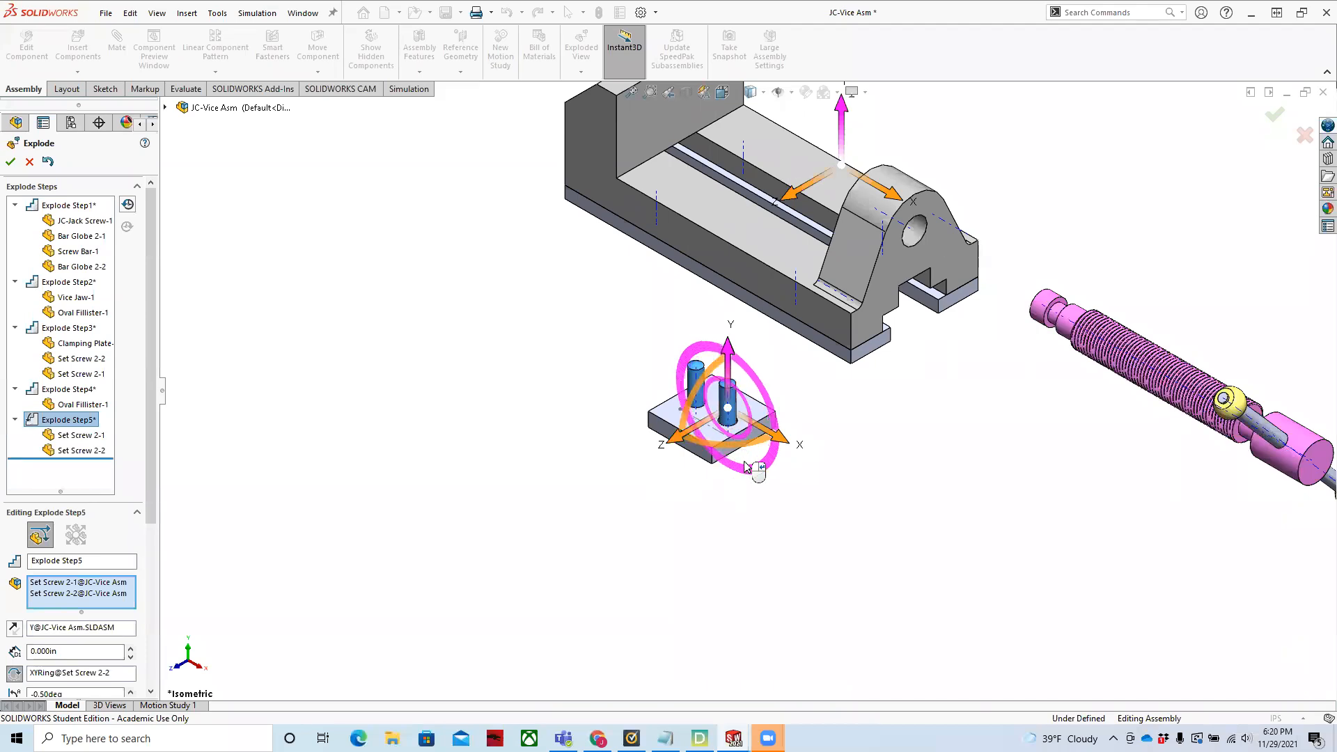
{"action": "left_click_drag", "start_coordinate": [728, 353], "coordinate": [731, 506]}
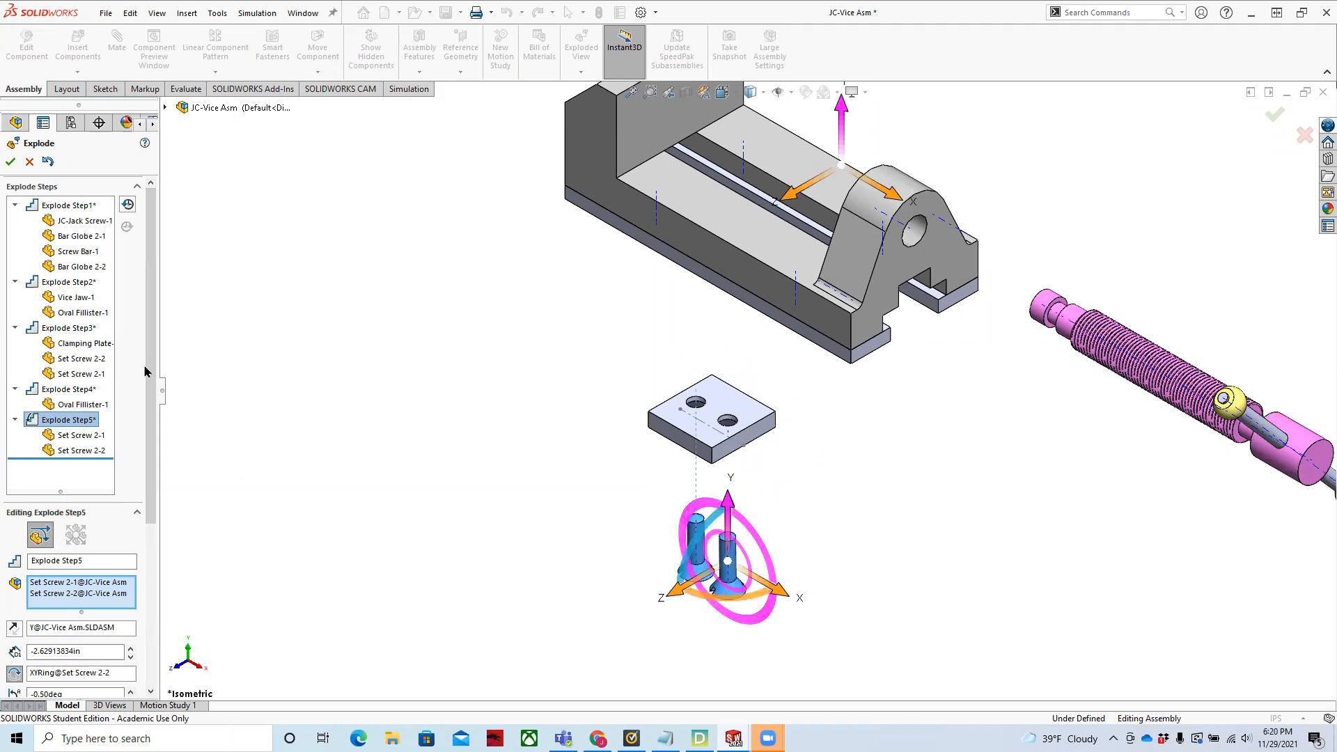
{"action": "left_click_drag", "start_coordinate": [152, 360], "coordinate": [160, 500]}
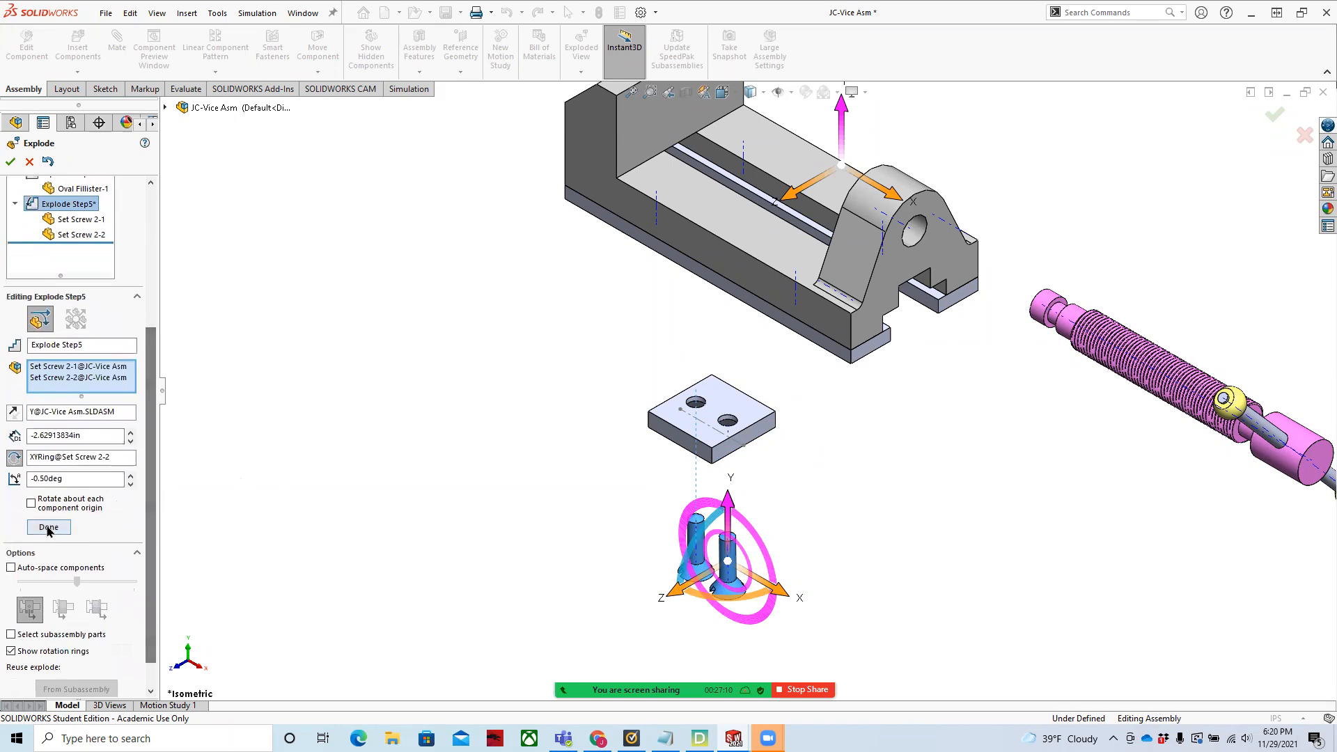
{"action": "left_click", "coordinate": [48, 528]}
{"action": "key", "text": "f"}
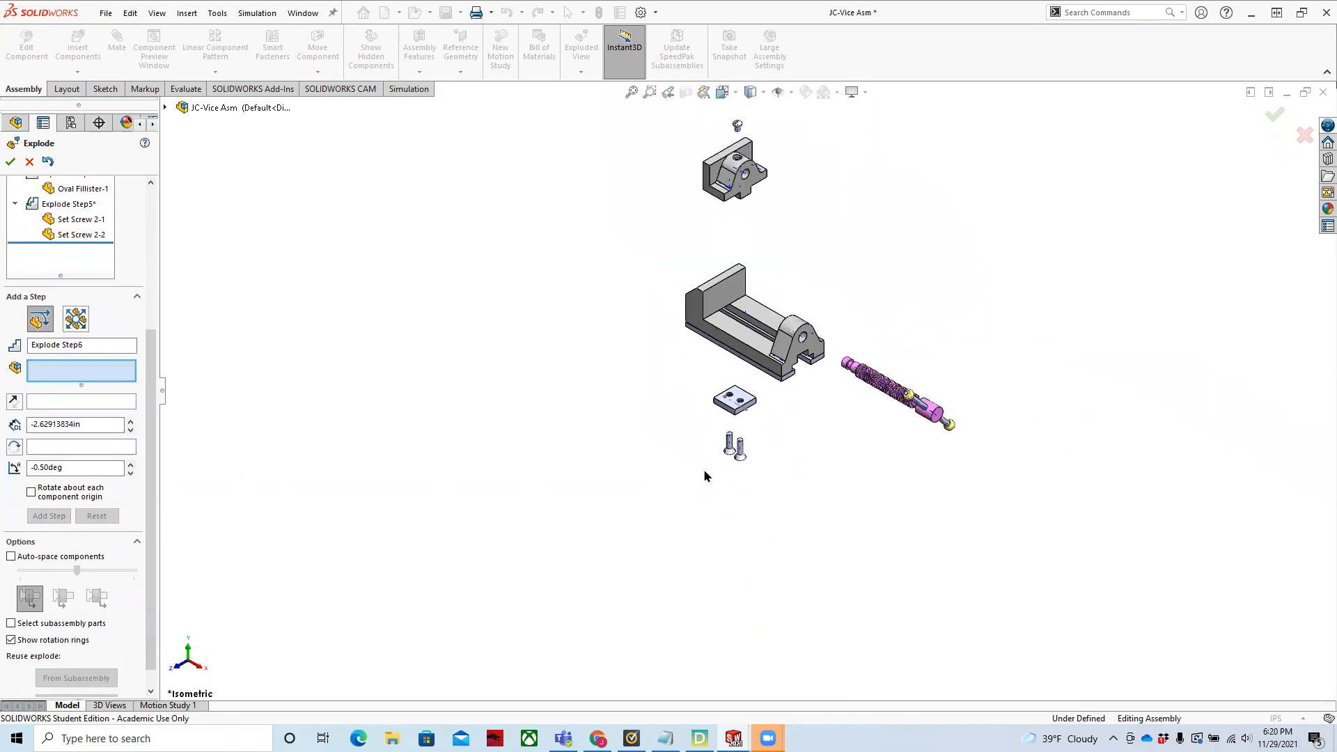
- Add an explode step raising the screw bar and both bar globes about 4.07 in above the jack screw along Y
{"action": "scroll", "coordinate": [907, 411], "scroll_direction": "down", "scroll_amount": 3}
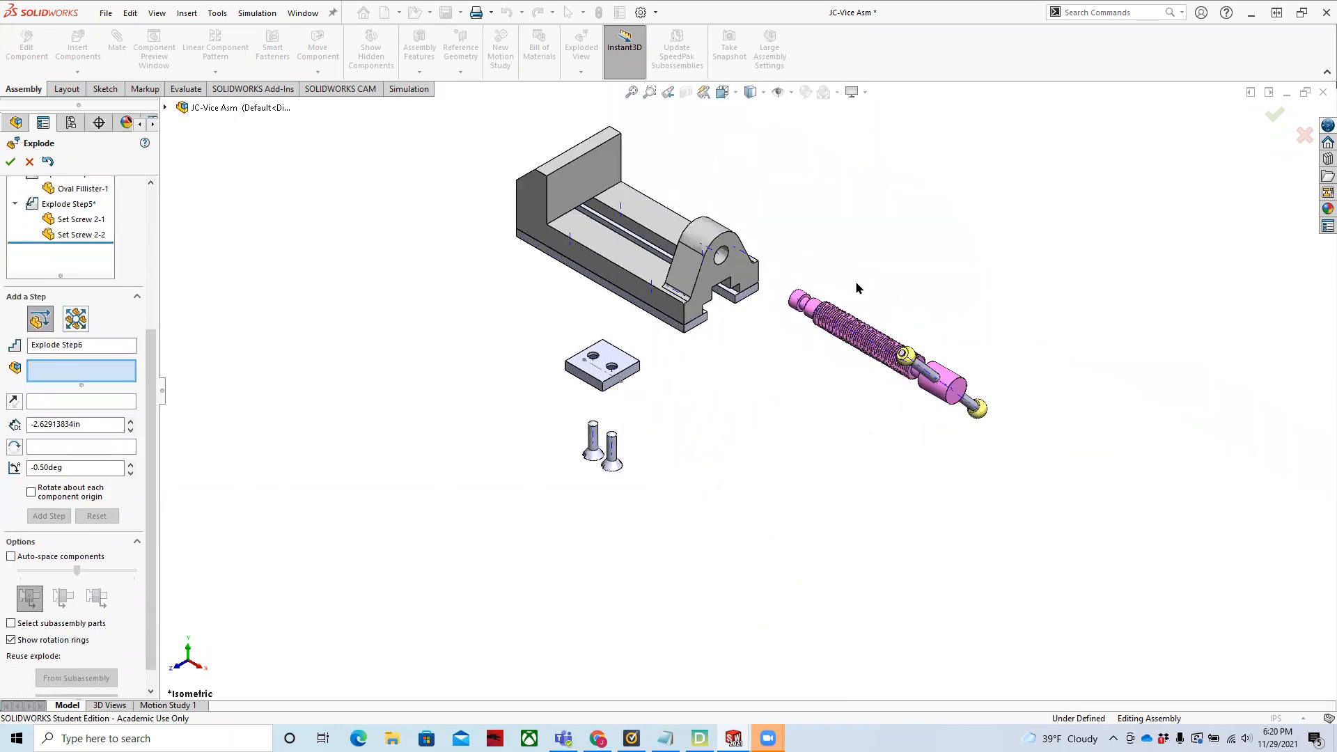
{"action": "scroll", "coordinate": [1003, 372], "scroll_direction": "down", "scroll_amount": 5}
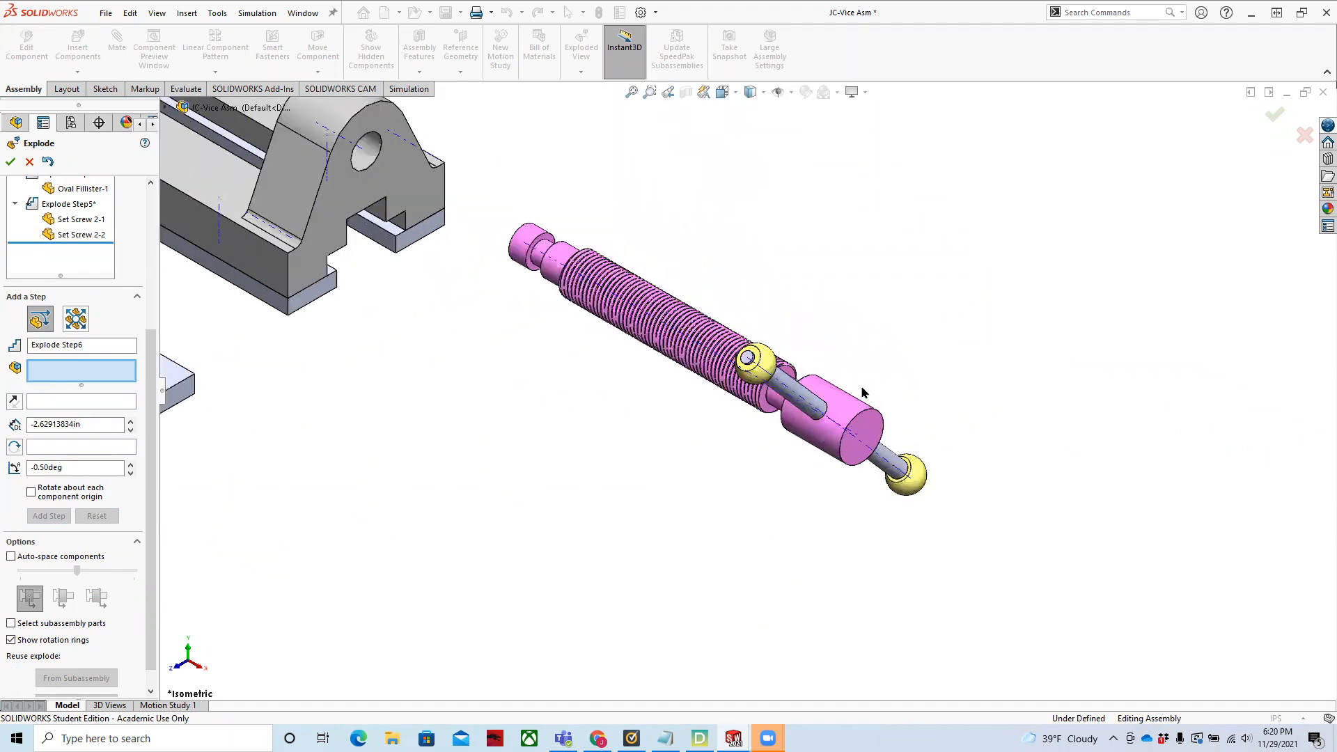
{"action": "scroll", "coordinate": [862, 392], "scroll_direction": "up", "scroll_amount": 5}
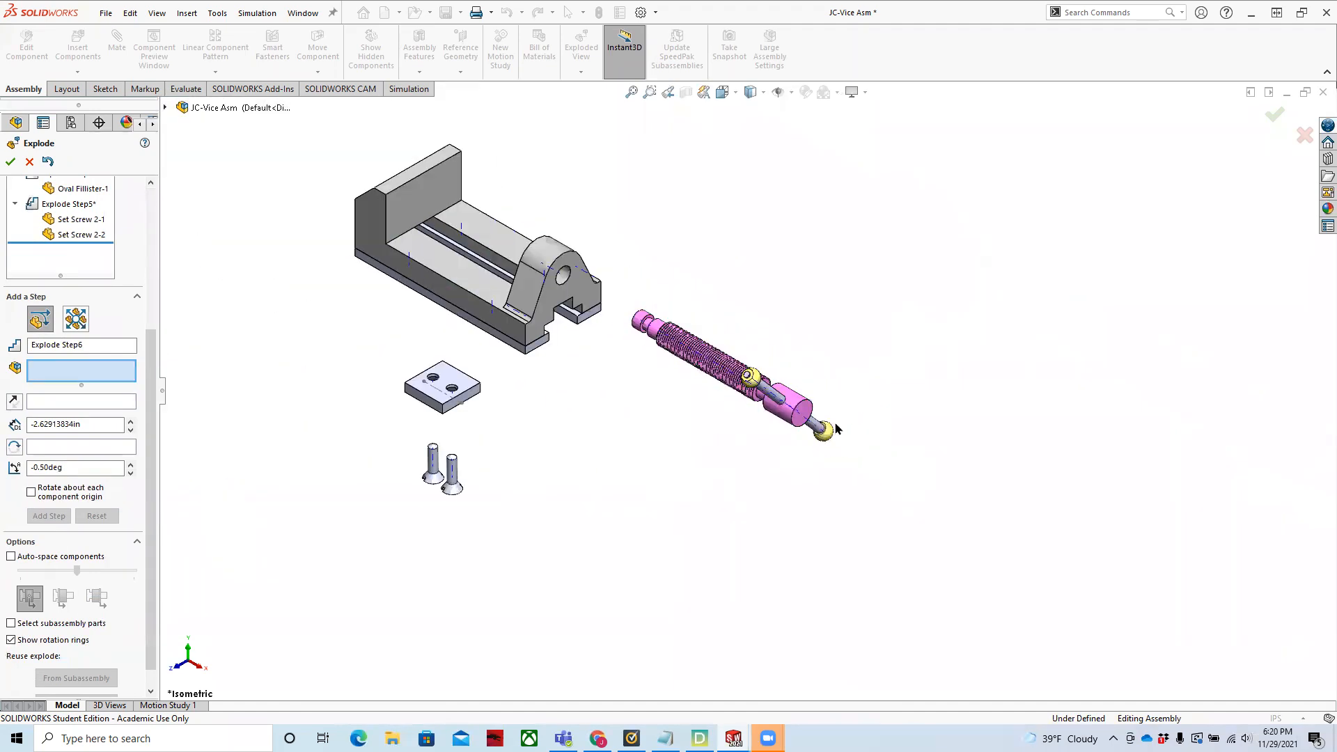
{"action": "left_click", "coordinate": [822, 430]}
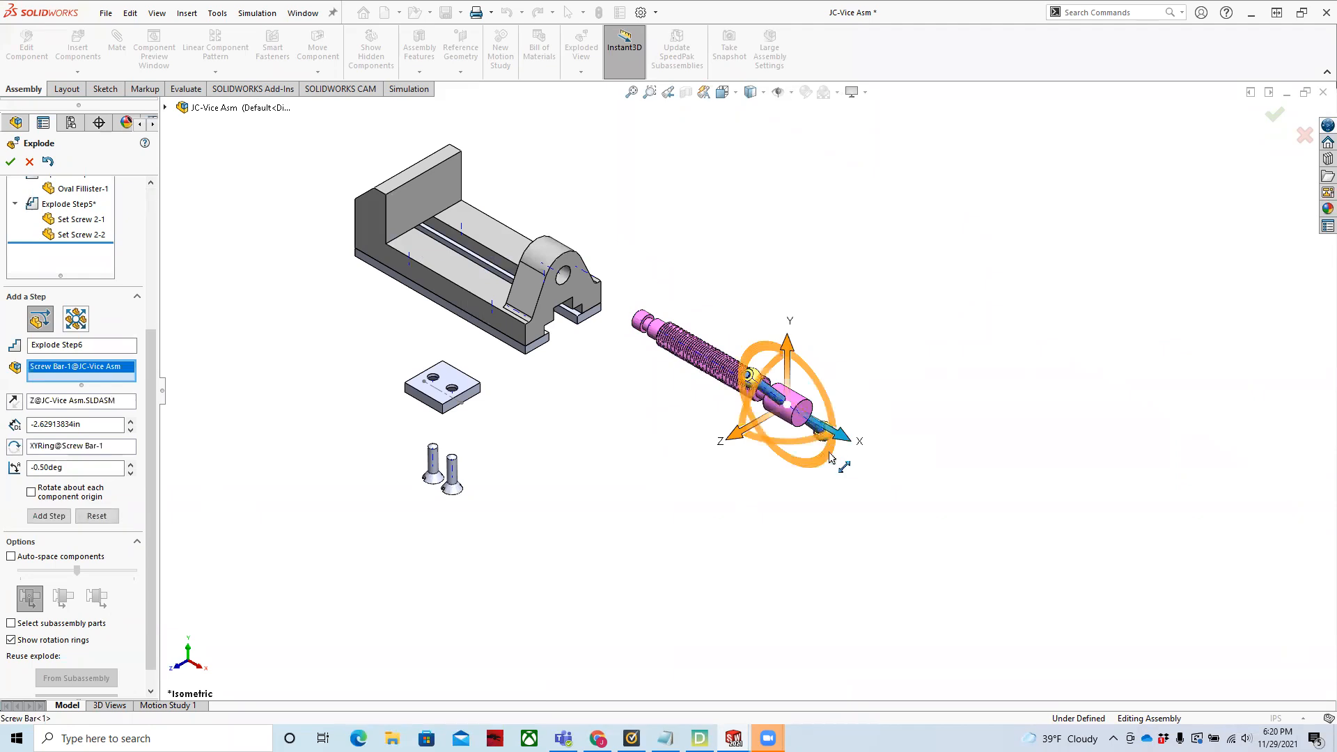
{"action": "scroll", "coordinate": [824, 441], "scroll_direction": "down", "scroll_amount": 8}
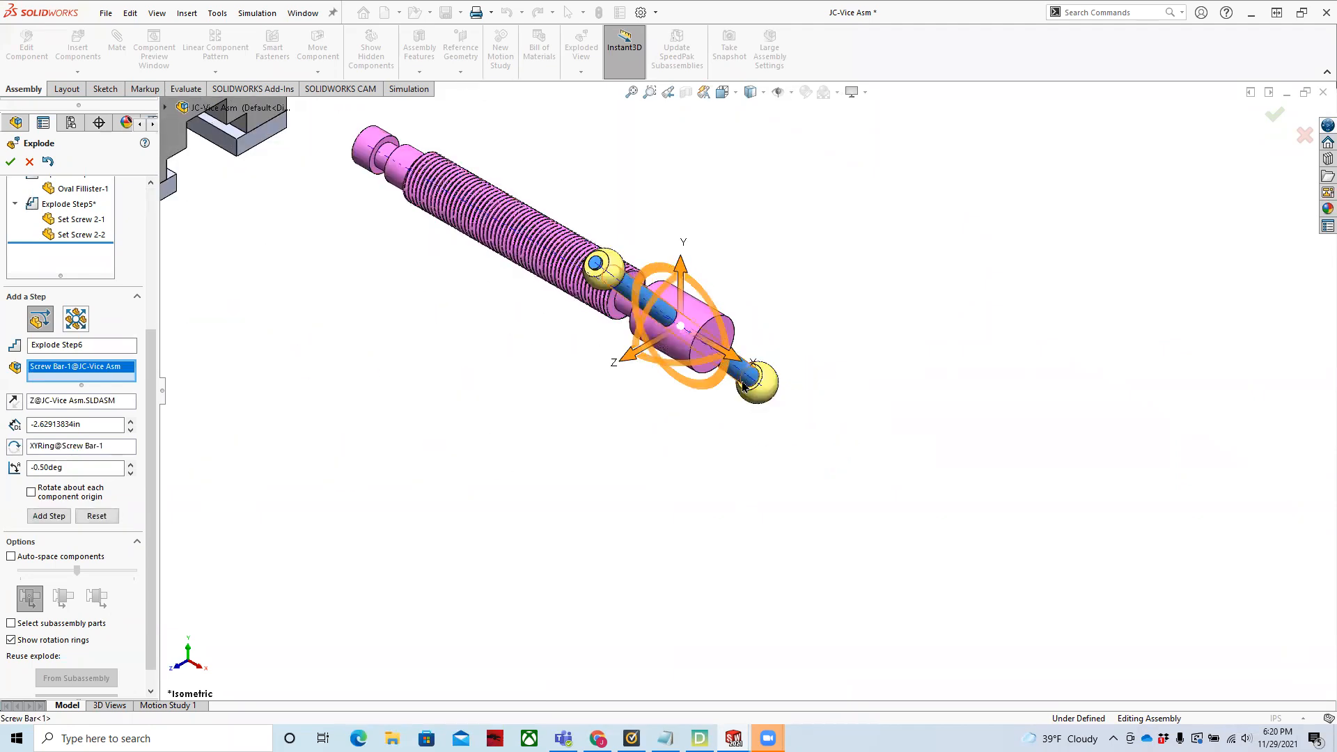
{"action": "left_click", "coordinate": [794, 396]}
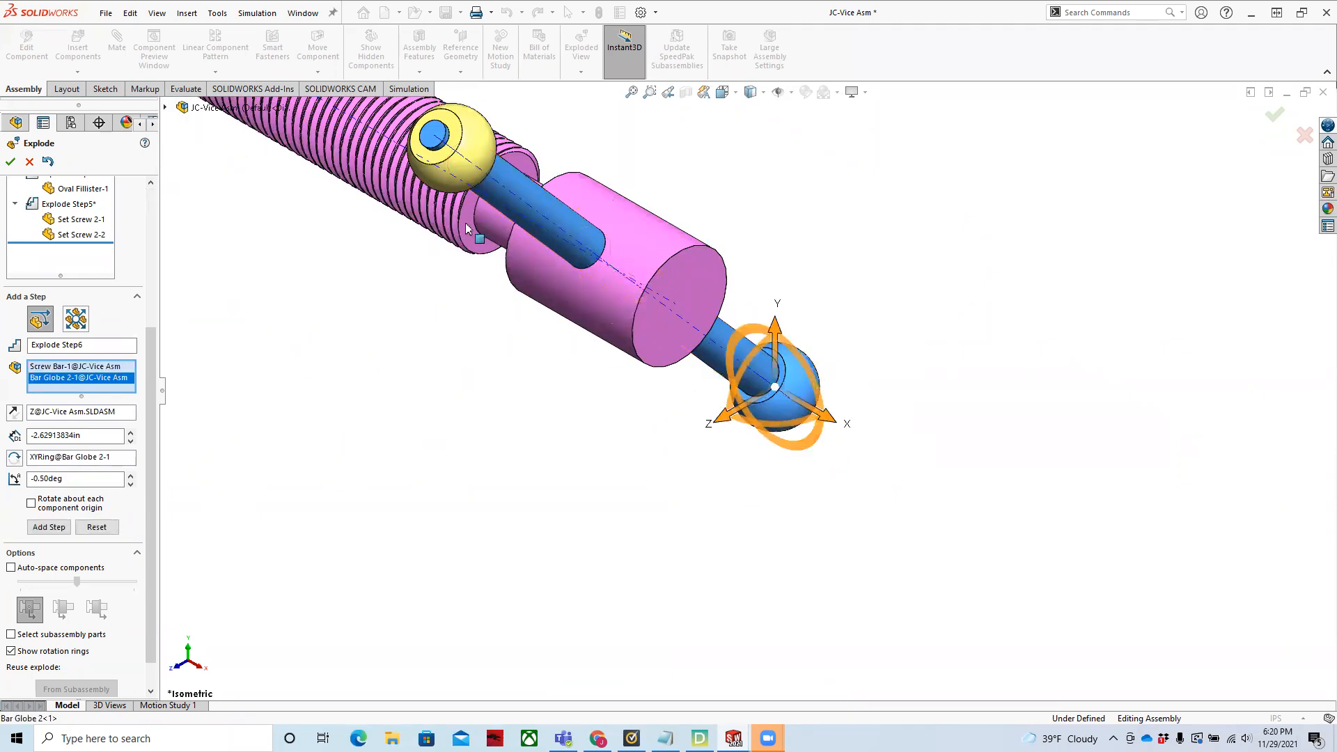
{"action": "left_click", "coordinate": [470, 170]}
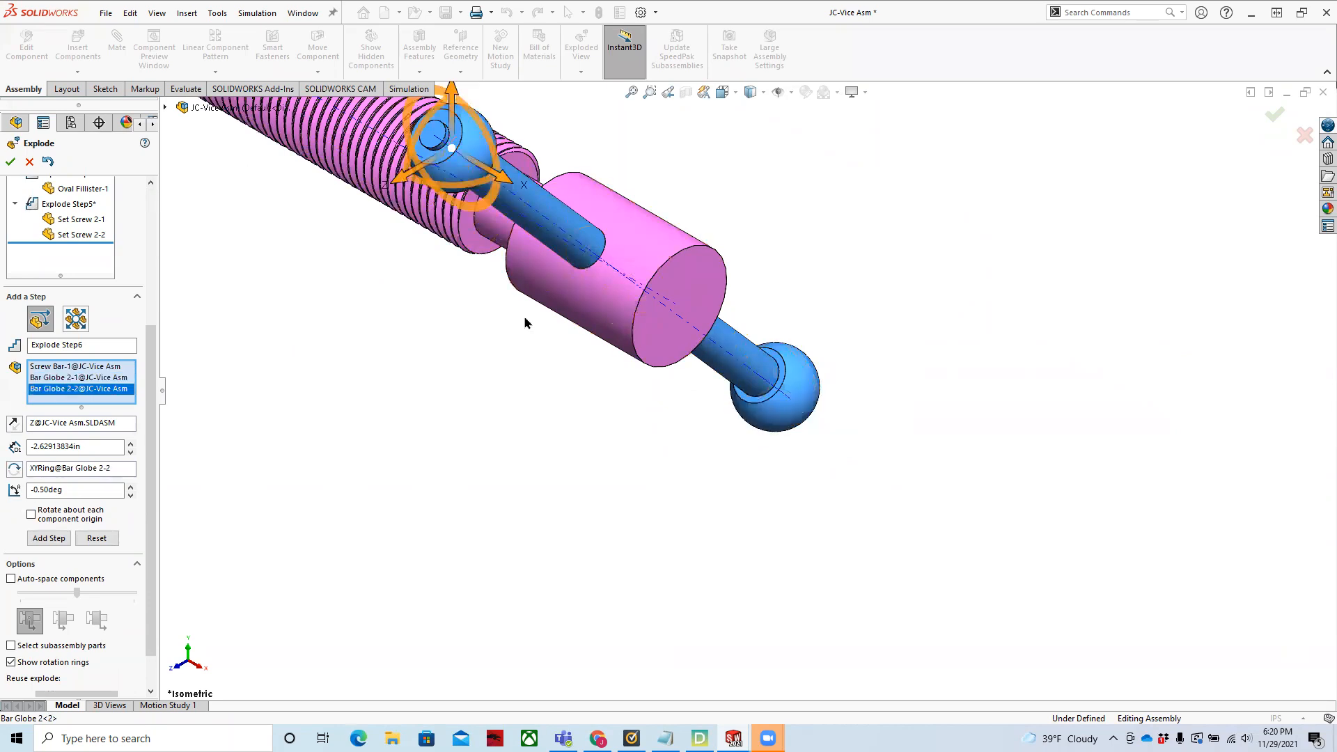
{"action": "scroll", "coordinate": [529, 319], "scroll_direction": "up", "scroll_amount": 8}
{"action": "scroll", "coordinate": [575, 325], "scroll_direction": "up", "scroll_amount": 5}
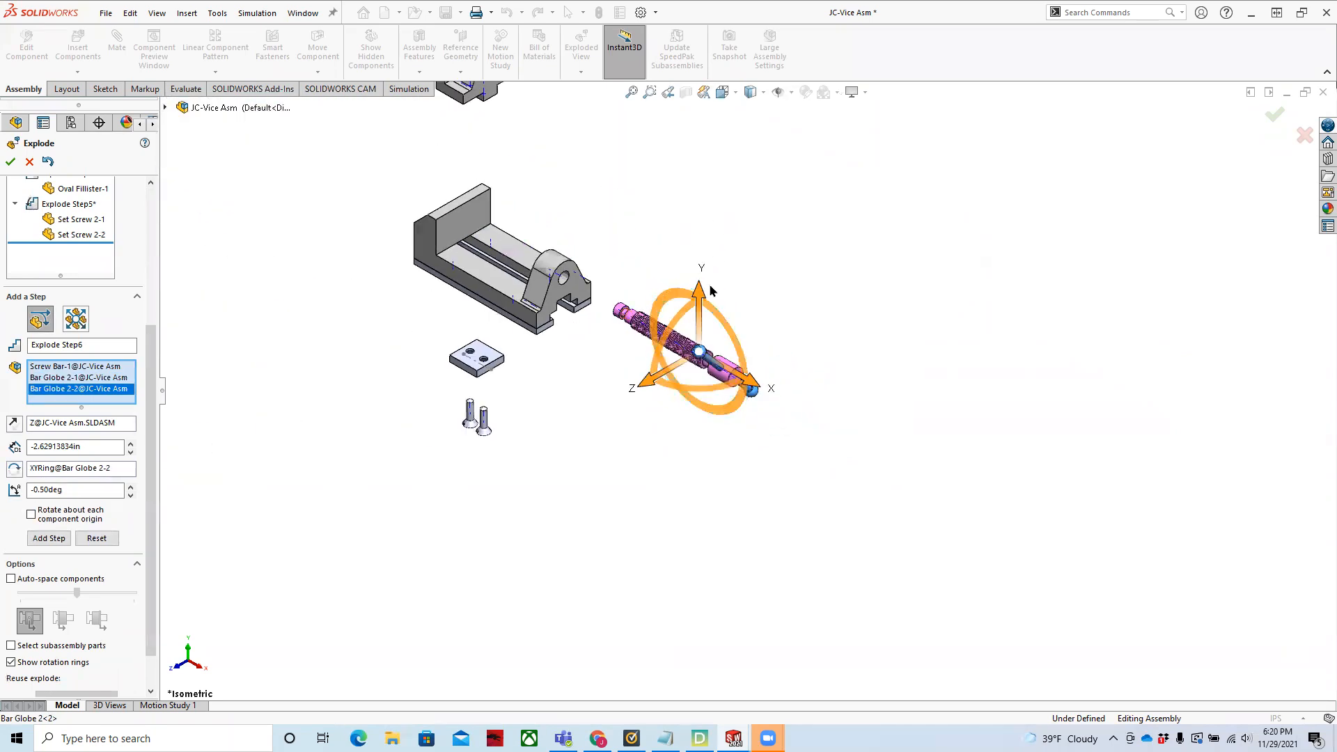
{"action": "left_click_drag", "start_coordinate": [704, 298], "coordinate": [722, 271]}
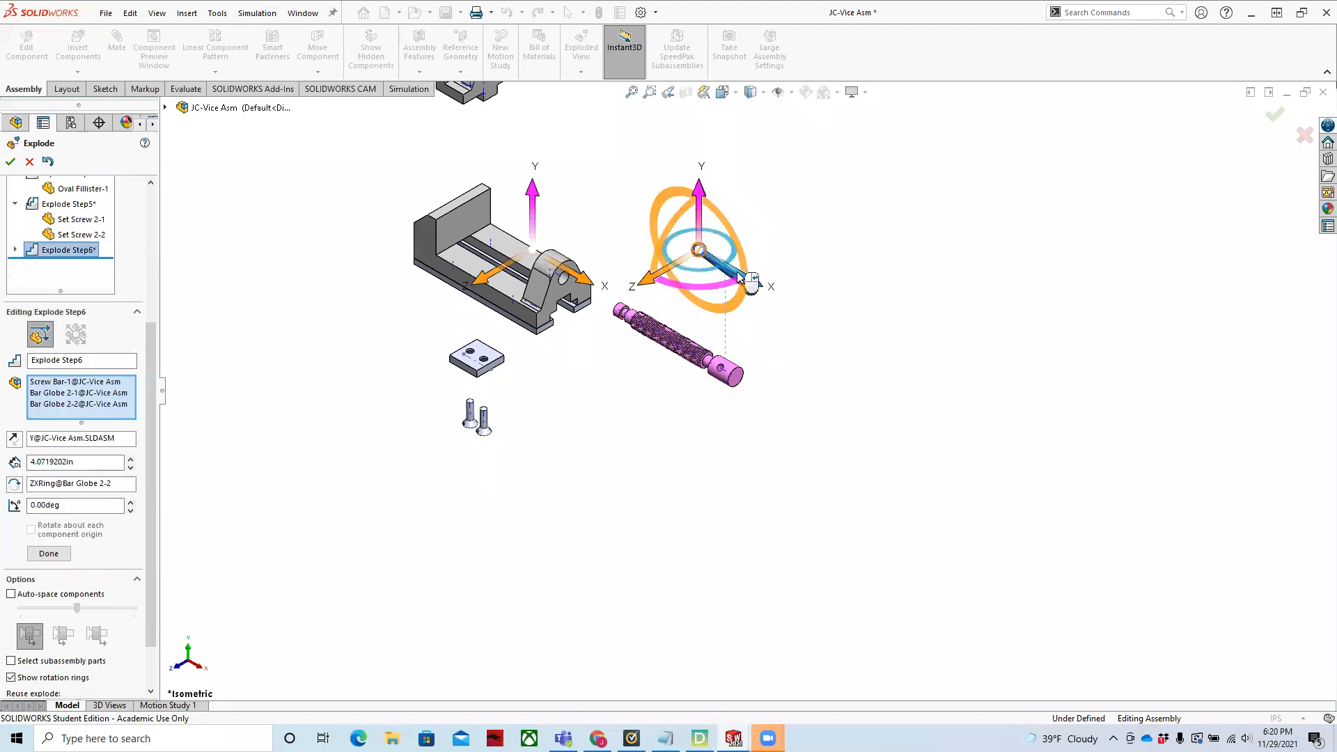
{"action": "left_click", "coordinate": [48, 555]}
- Add an explode step shifting both bar globes about 1.02 in along X toward the vice base
{"action": "scroll", "coordinate": [703, 278], "scroll_direction": "down", "scroll_amount": 5}
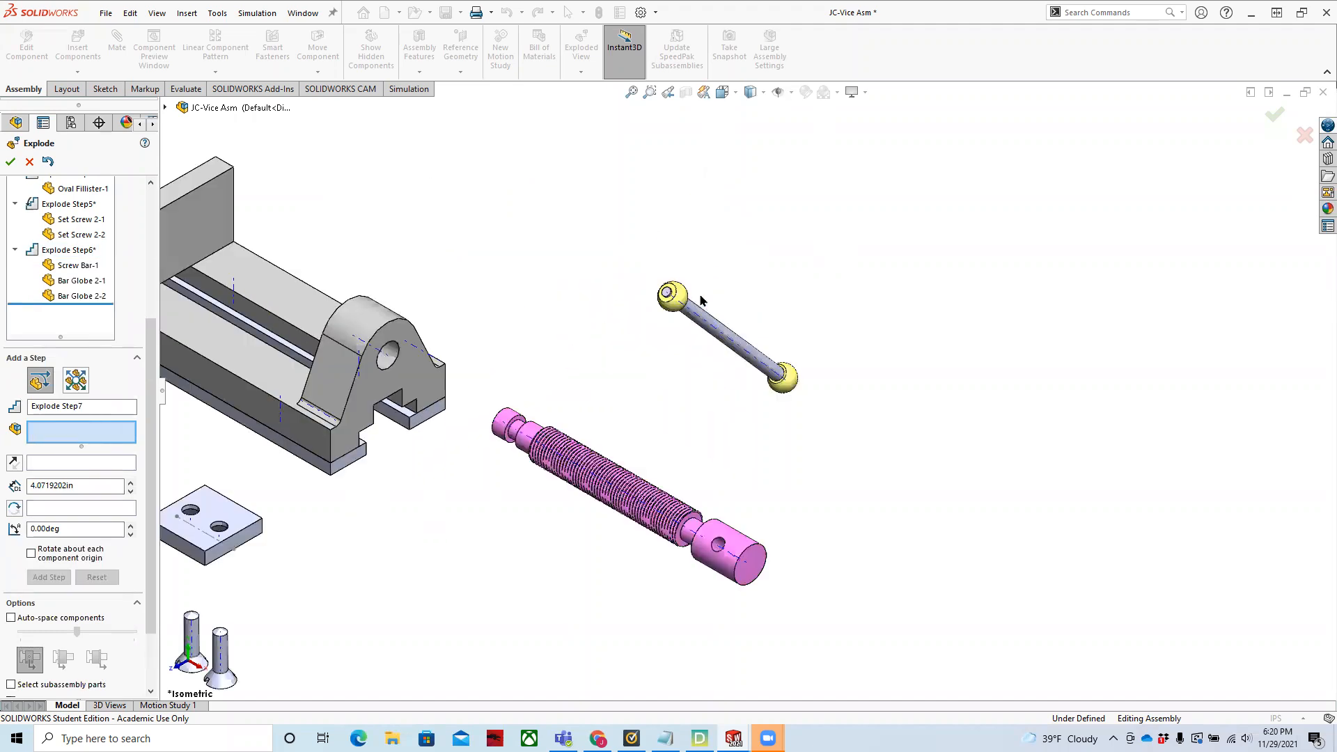
{"action": "left_click", "coordinate": [680, 294]}
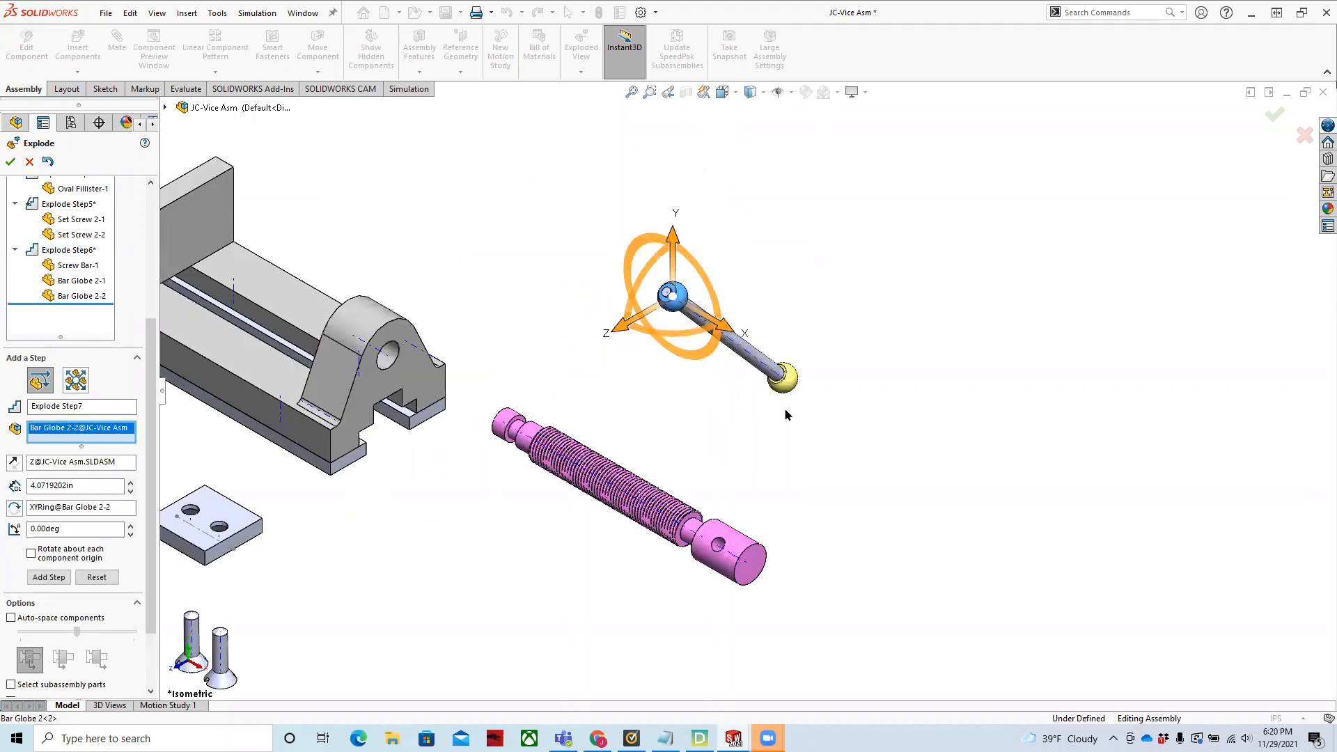
{"action": "left_click_drag", "start_coordinate": [728, 331], "coordinate": [798, 387]}
{"action": "left_click", "coordinate": [793, 382]}
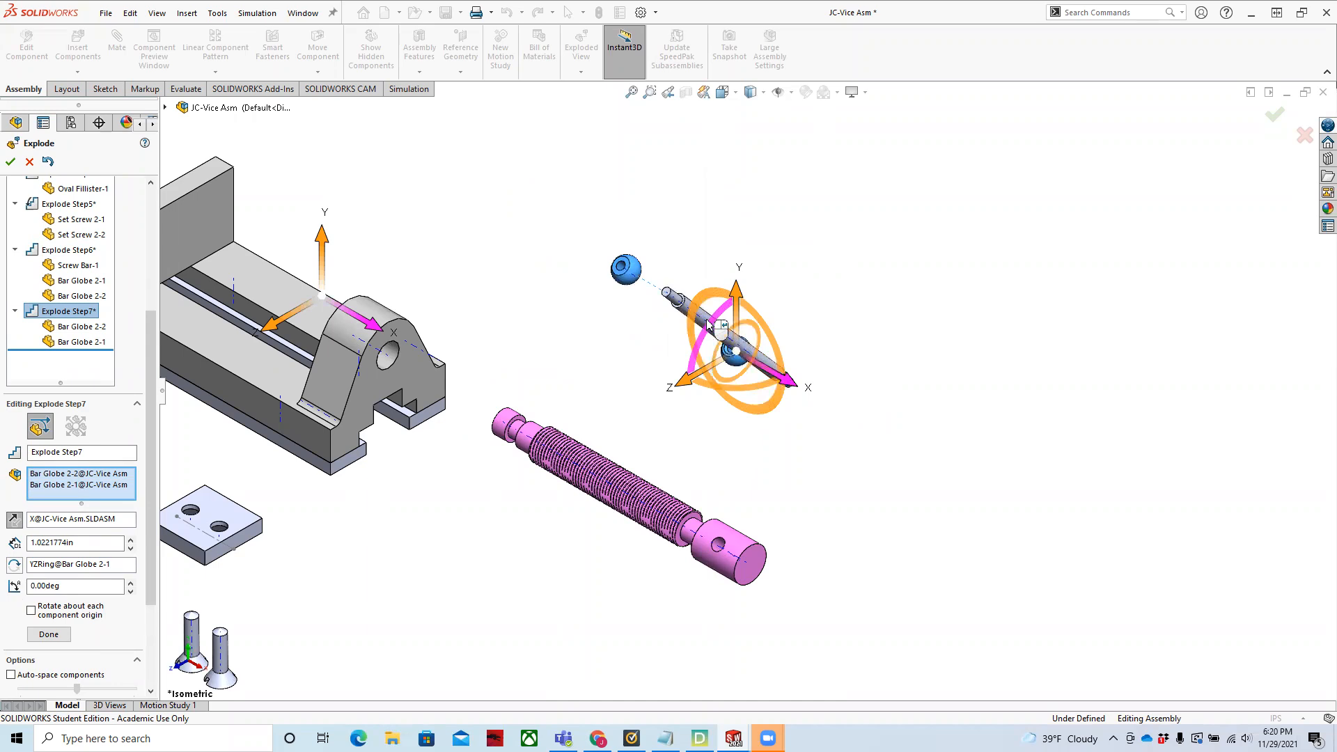
{"action": "scroll", "coordinate": [728, 341], "scroll_direction": "up", "scroll_amount": 2}
{"action": "scroll", "coordinate": [728, 341], "scroll_direction": "down", "scroll_amount": 3}
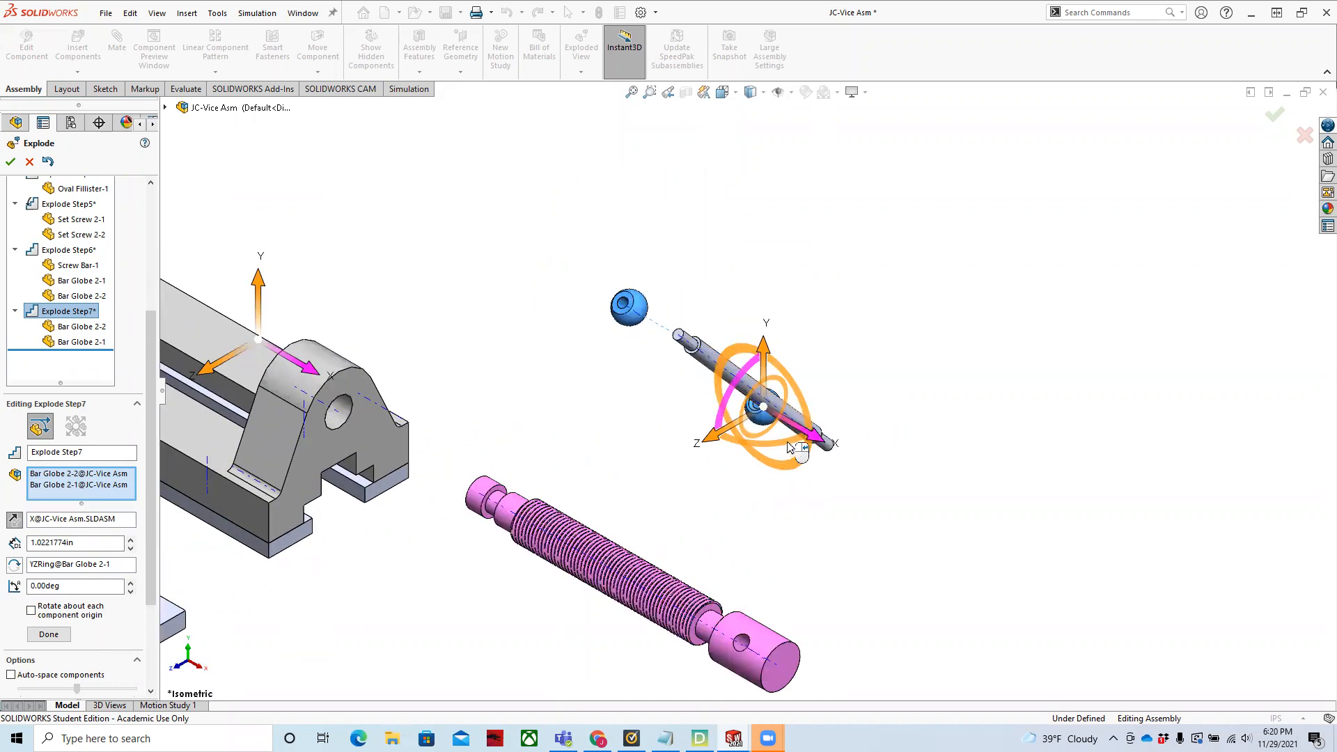
{"action": "left_click", "coordinate": [56, 637]}
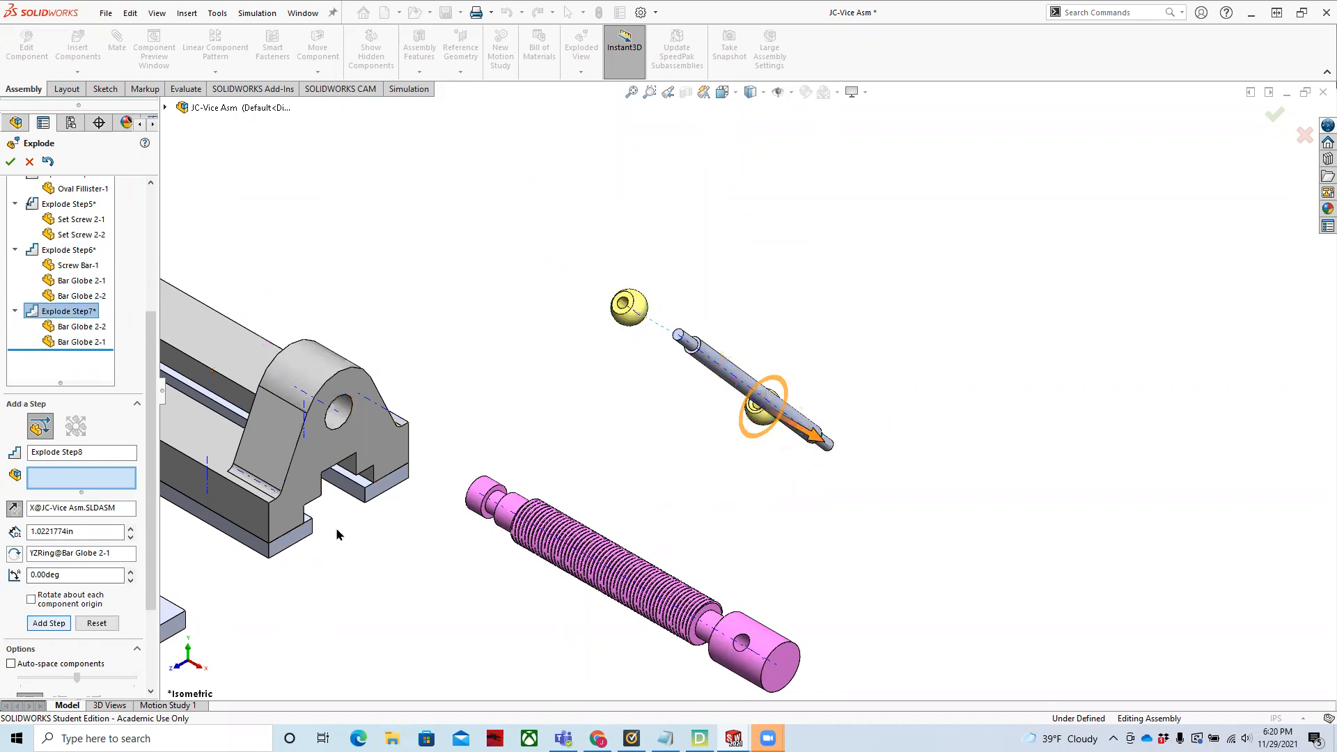
- Add an explode step moving Bar Globe 2-1 about 2.08 in along X, past the screw bar's outer end
{"action": "left_click", "coordinate": [760, 425]}
{"action": "left_click_drag", "start_coordinate": [829, 453], "coordinate": [927, 506]}
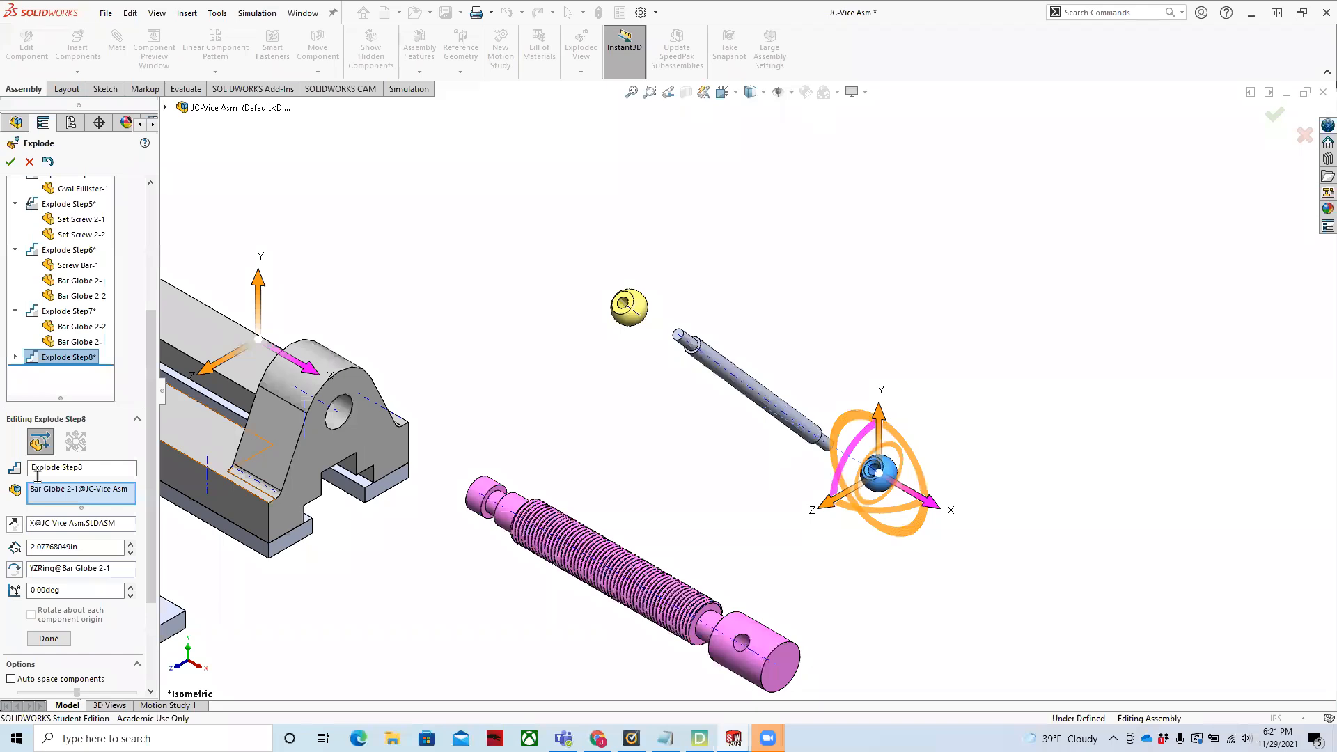
{"action": "left_click", "coordinate": [48, 639]}
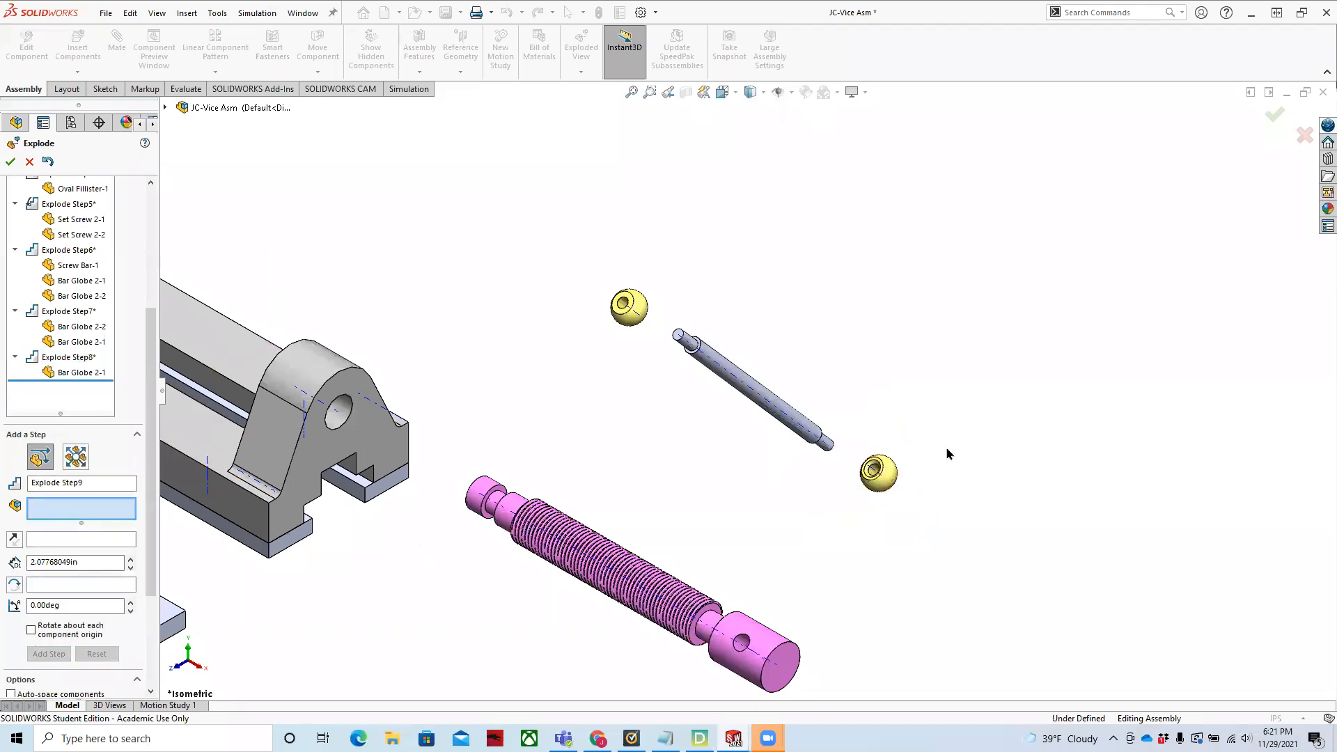
- Add an explode step lowering both base plates and all four Set Screw 1 parts about 1.58 in below the vice base along Y
{"action": "scroll", "coordinate": [962, 468], "scroll_direction": "up", "scroll_amount": 2}
{"action": "scroll", "coordinate": [545, 445], "scroll_direction": "up", "scroll_amount": 3}
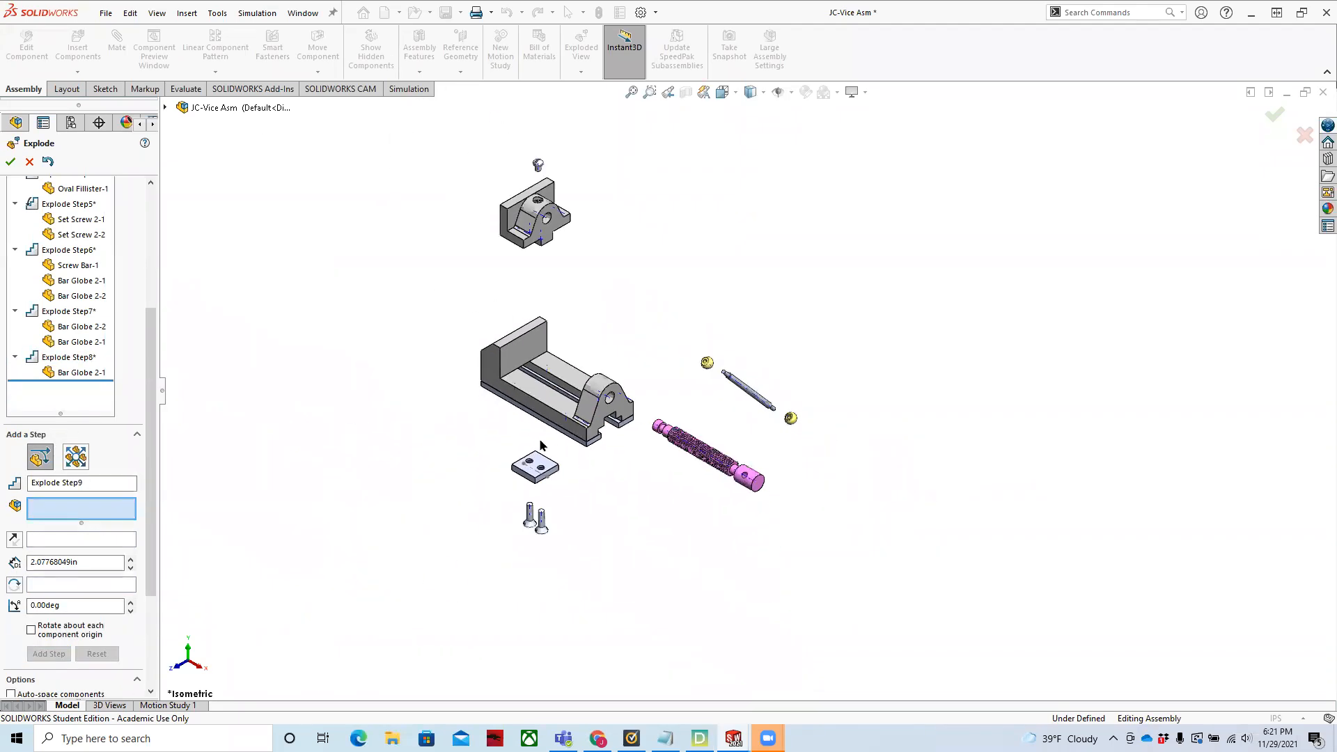
{"action": "scroll", "coordinate": [542, 444], "scroll_direction": "down", "scroll_amount": 2}
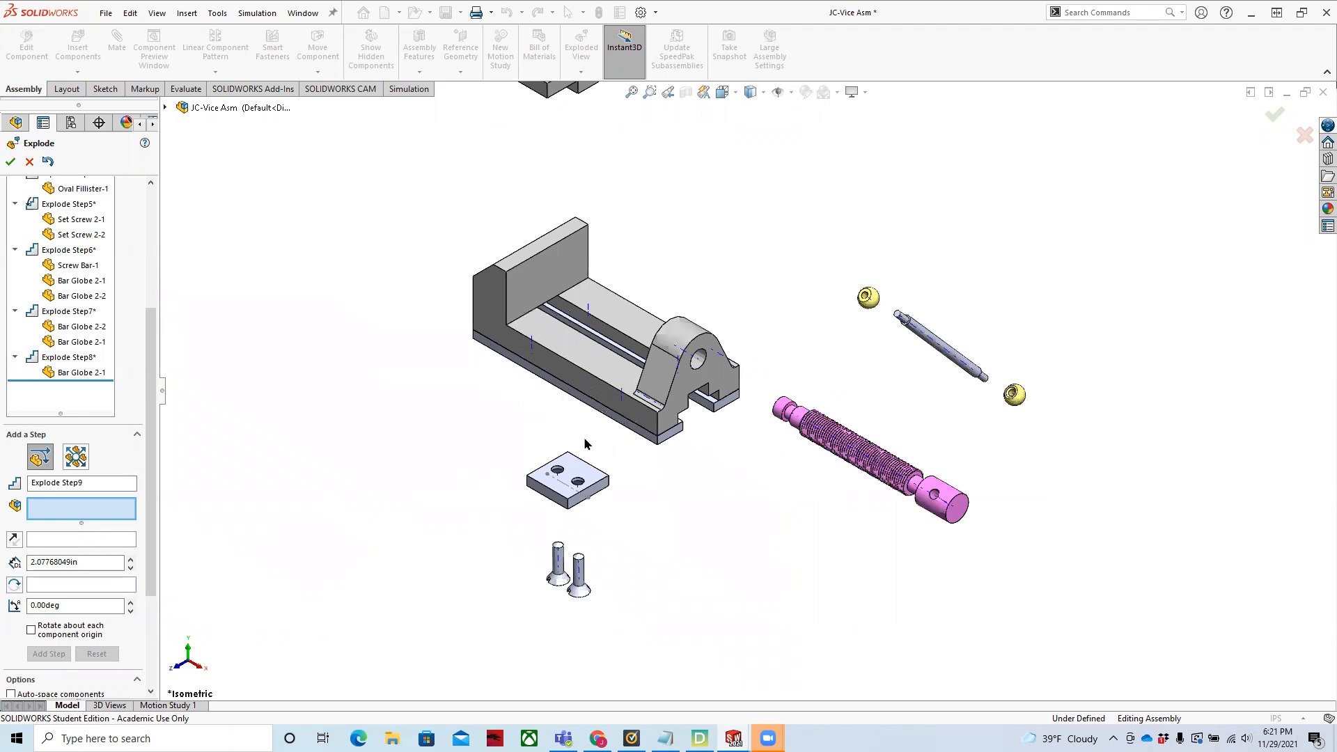
{"action": "left_click", "coordinate": [664, 440]}
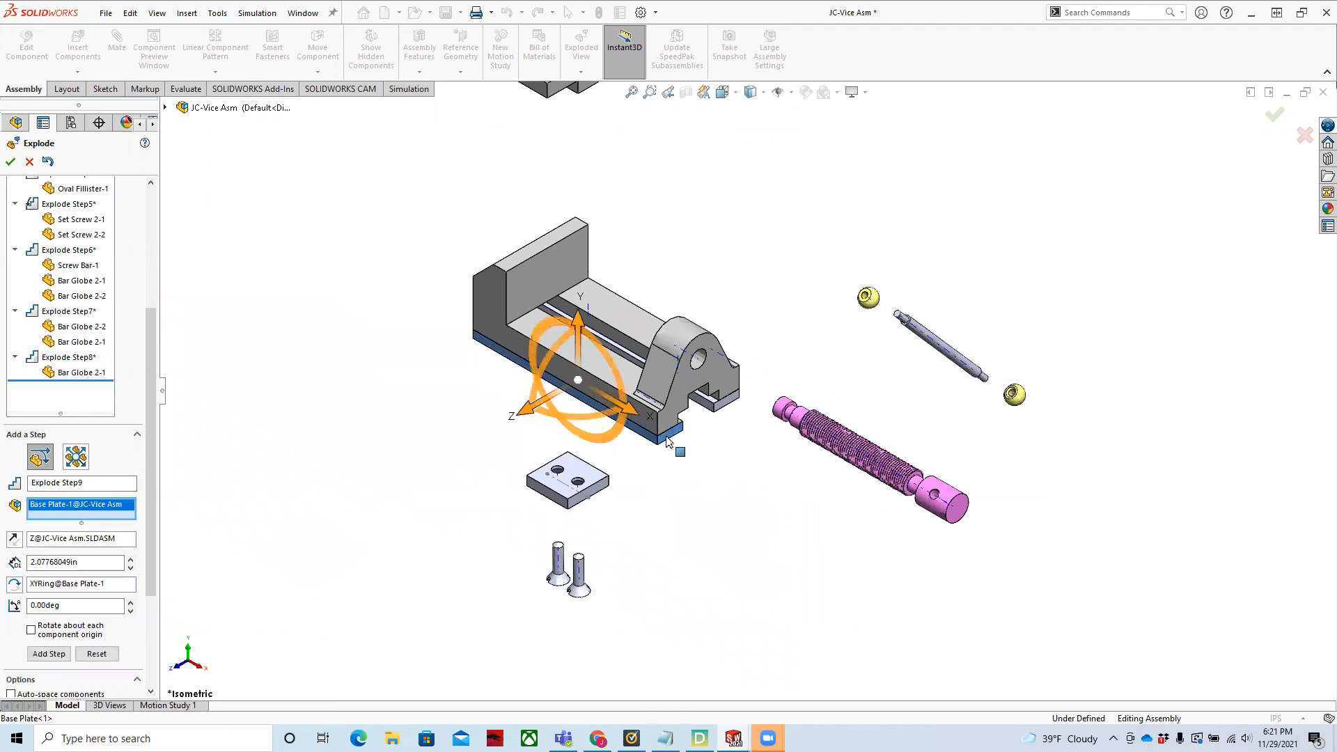
{"action": "left_click", "coordinate": [729, 406]}
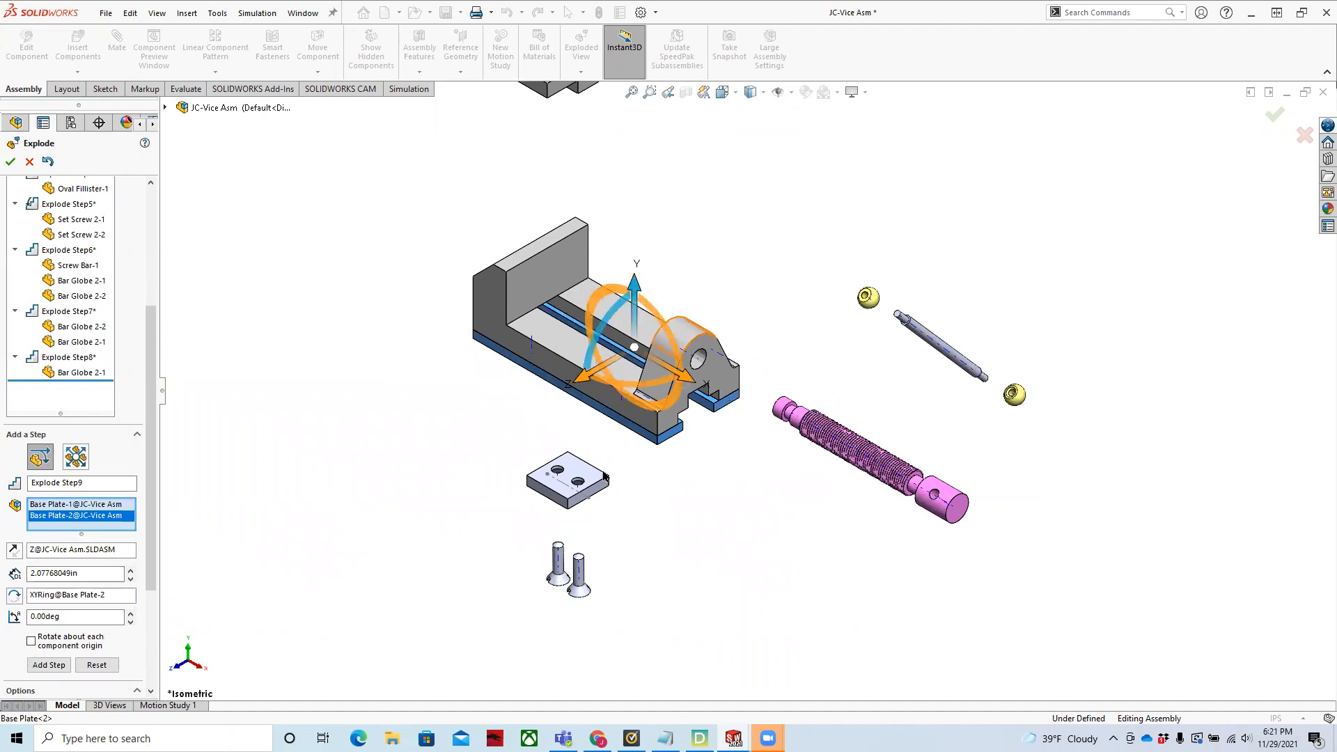
{"action": "scroll", "coordinate": [767, 479], "scroll_direction": "down", "scroll_amount": 5}
{"action": "middle_click_drag", "start_coordinate": [759, 424], "coordinate": [774, 251]}
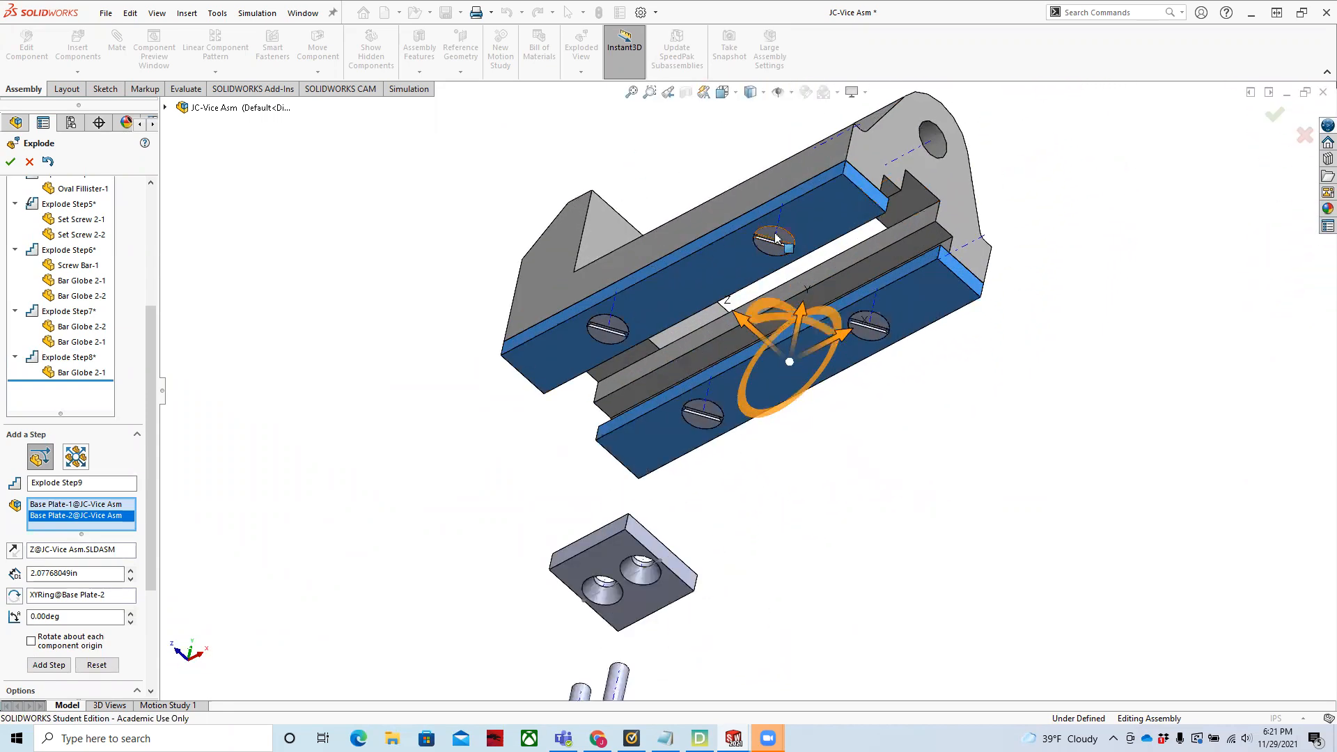
{"action": "left_click", "coordinate": [773, 248]}
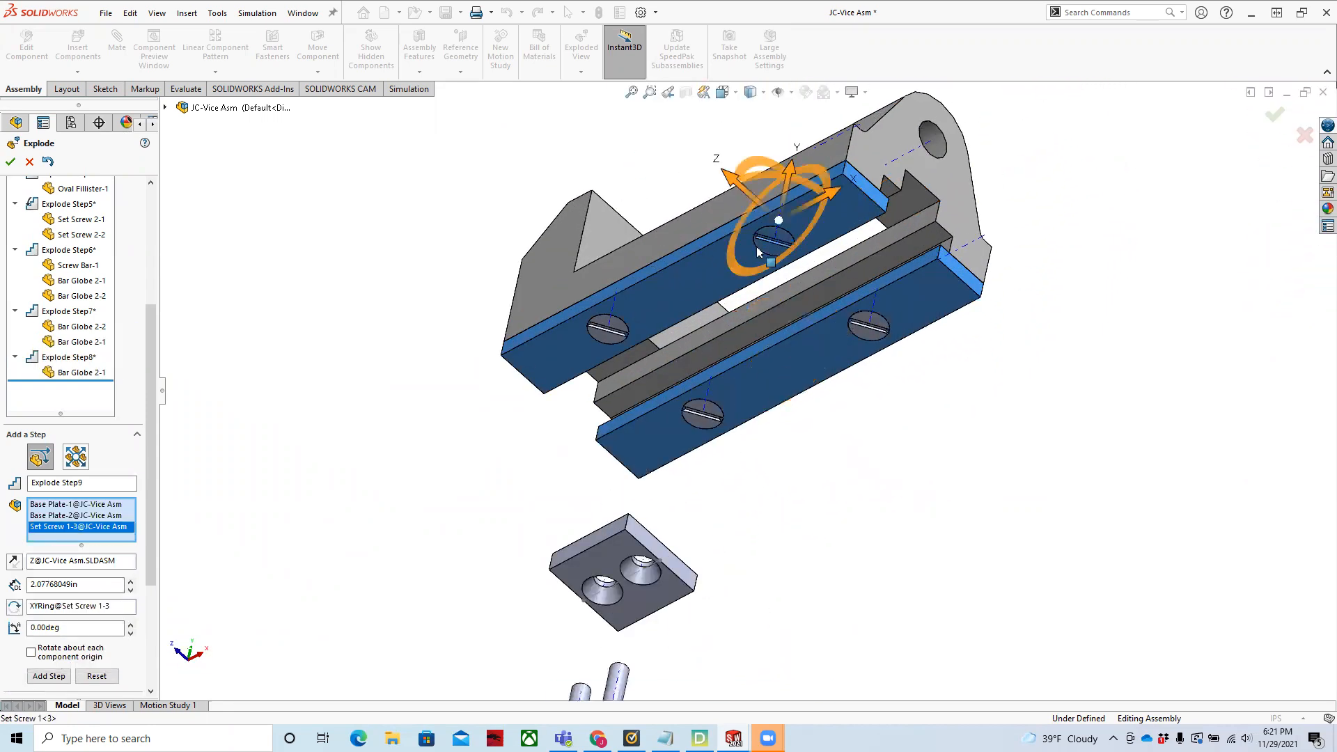
{"action": "left_click", "coordinate": [616, 327]}
{"action": "left_click", "coordinate": [703, 411]}
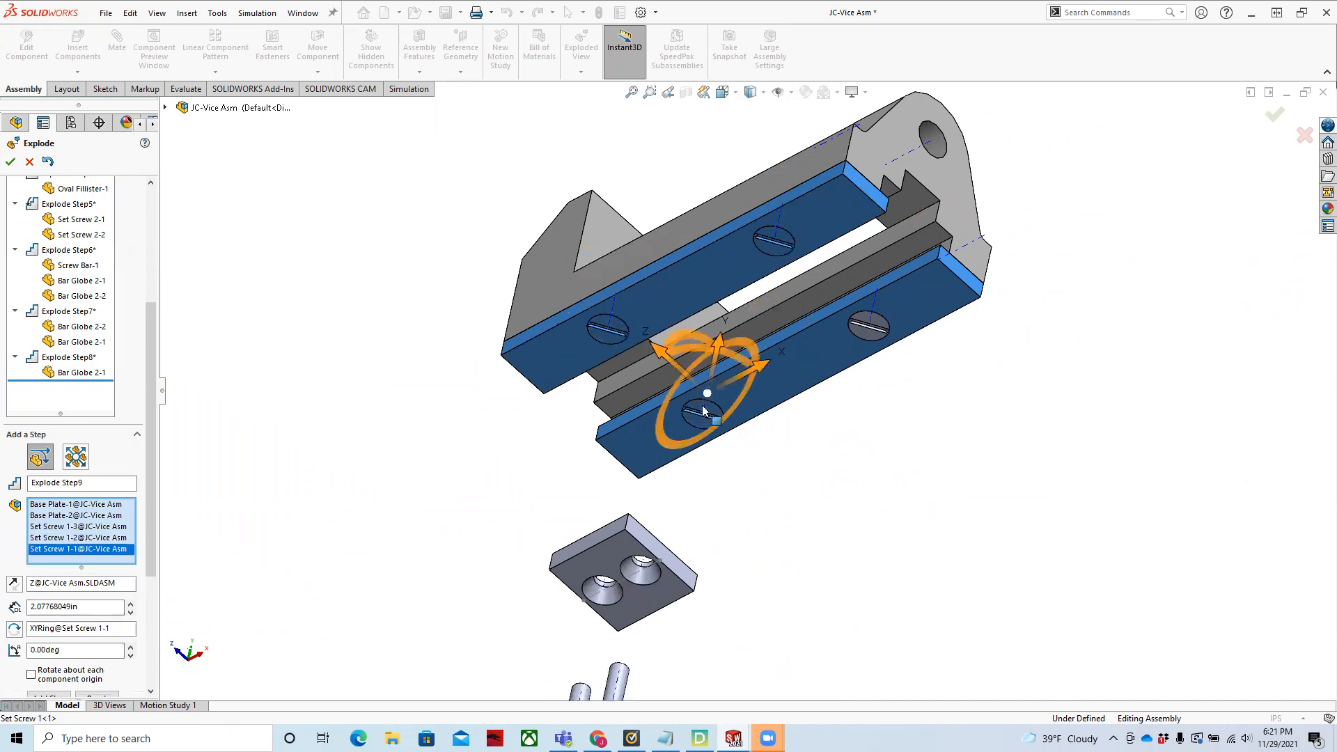
{"action": "left_click", "coordinate": [872, 326]}
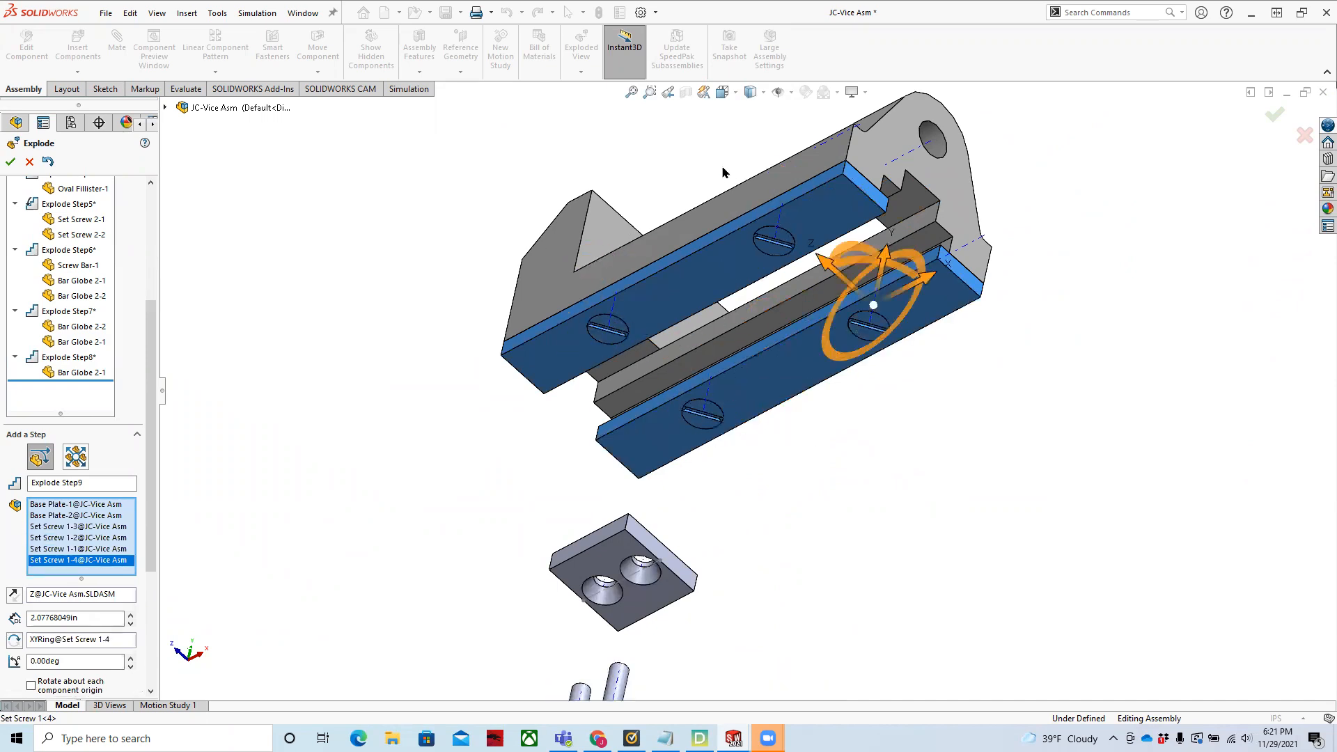
{"action": "middle_click_drag", "start_coordinate": [872, 326], "coordinate": [728, 439]}
{"action": "scroll", "coordinate": [794, 298], "scroll_direction": "up", "scroll_amount": 6}
{"action": "left_click_drag", "start_coordinate": [794, 228], "coordinate": [810, 276]}
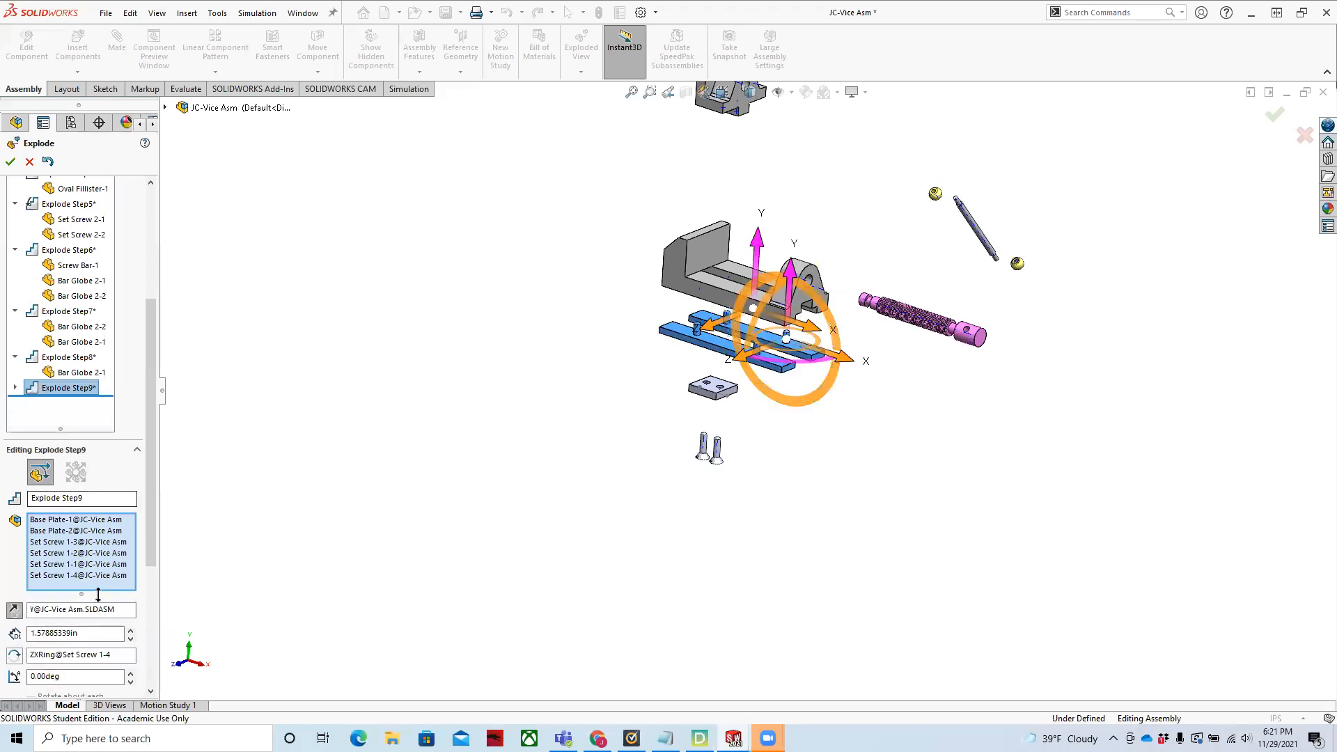
{"action": "left_click_drag", "start_coordinate": [153, 459], "coordinate": [154, 546]}
{"action": "left_click", "coordinate": [42, 551]}
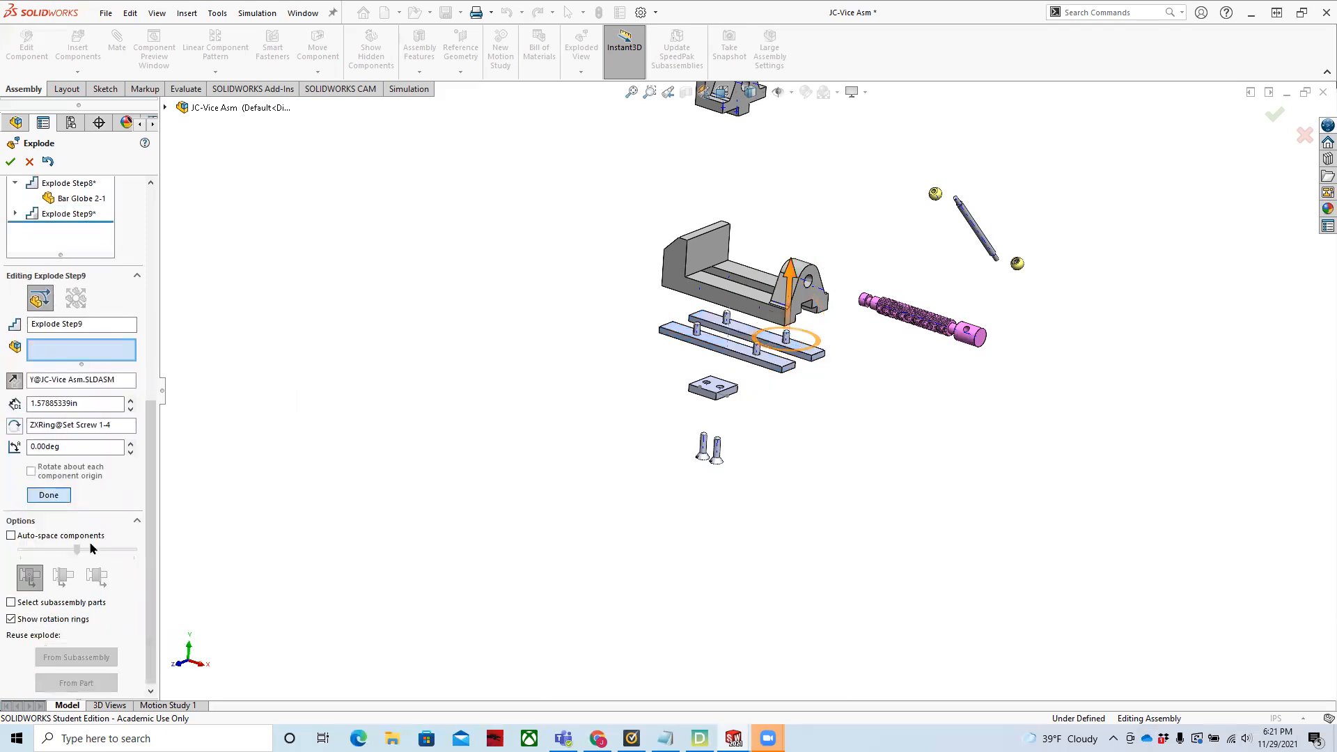
- Add an explode step lowering all four Set Screw 1 parts about 1.38 in below the base plates along Y, and finish the exploded view
{"action": "scroll", "coordinate": [730, 359], "scroll_direction": "down", "scroll_amount": 3}
{"action": "scroll", "coordinate": [731, 358], "scroll_direction": "down", "scroll_amount": 3}
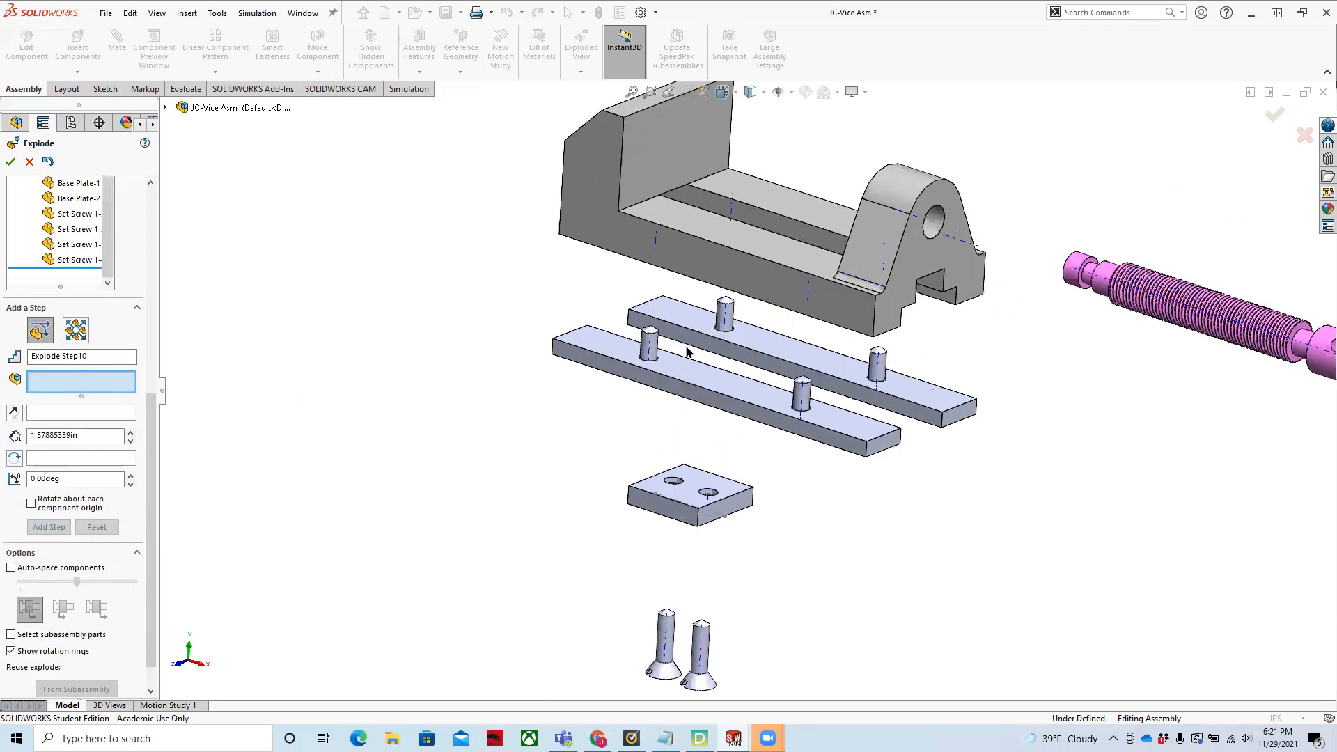
{"action": "left_click", "coordinate": [636, 345]}
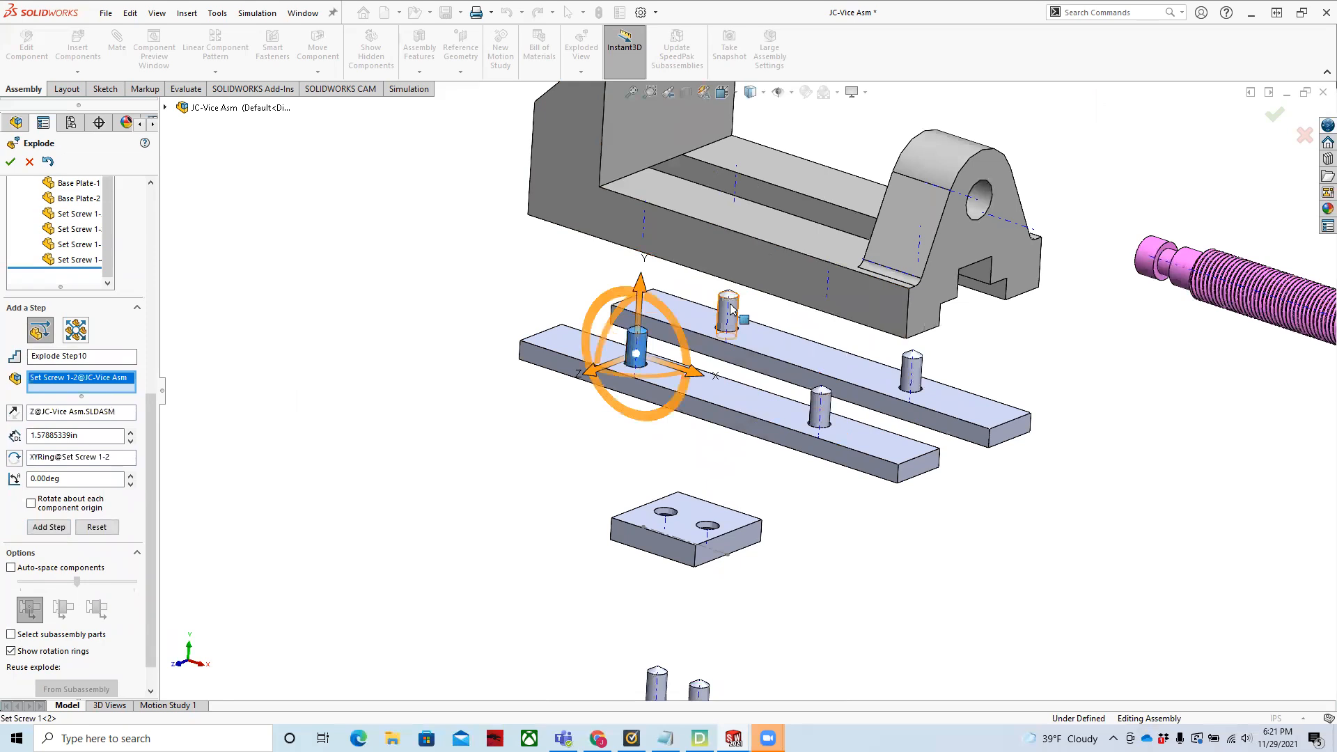
{"action": "left_click", "coordinate": [725, 310]}
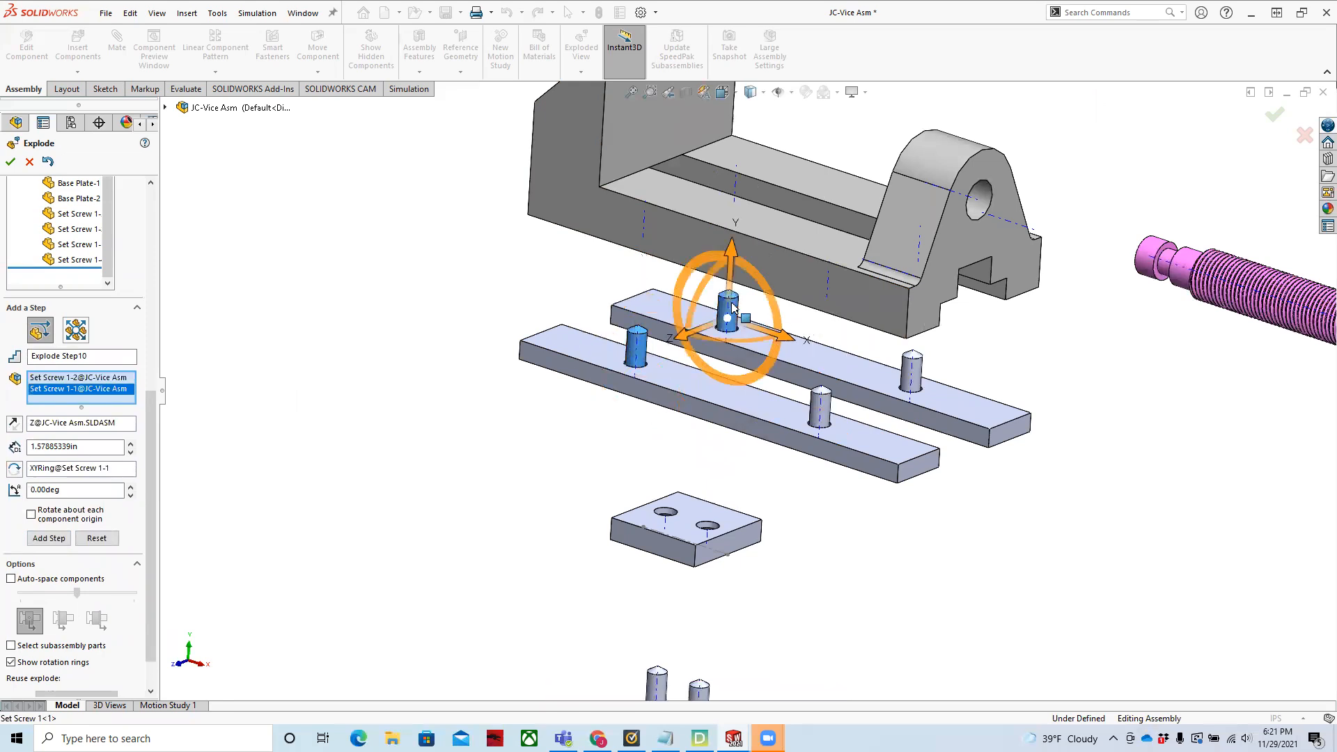
{"action": "left_click", "coordinate": [914, 365]}
{"action": "left_click", "coordinate": [823, 407]}
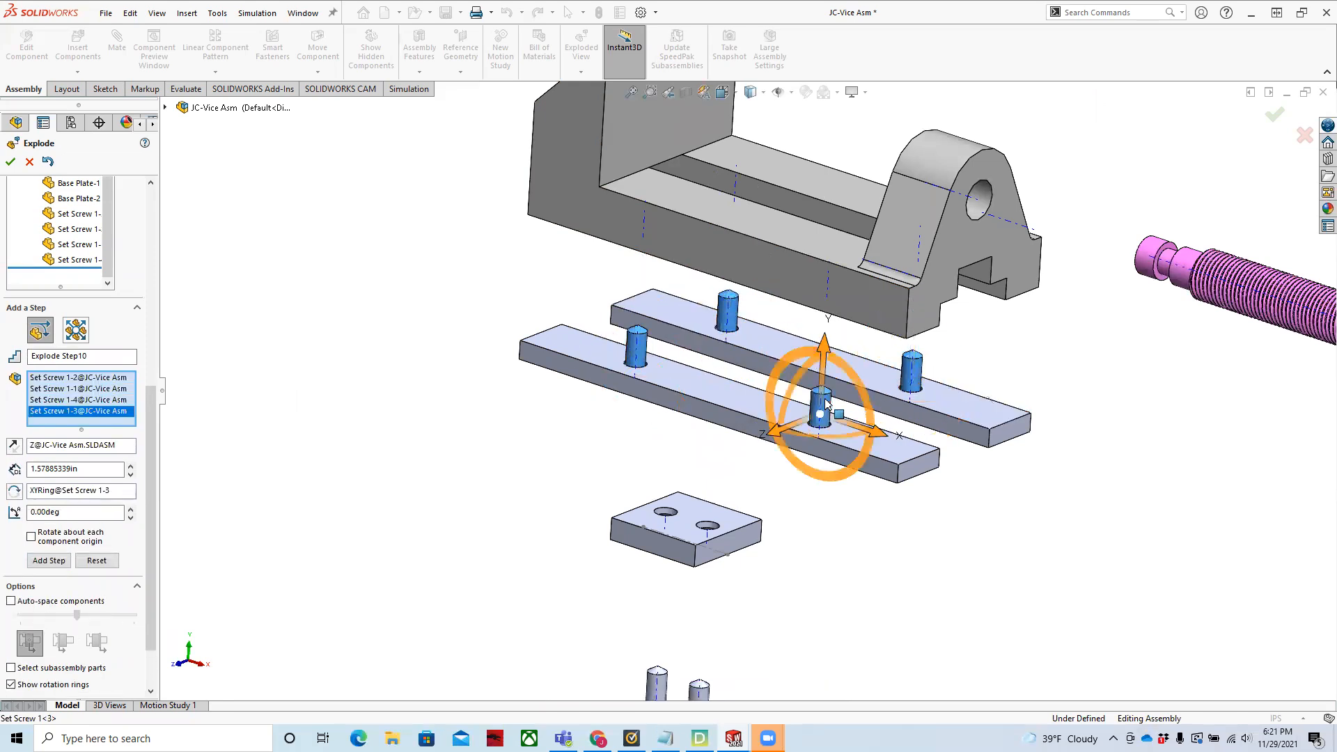
{"action": "left_click_drag", "start_coordinate": [825, 355], "coordinate": [826, 453]}
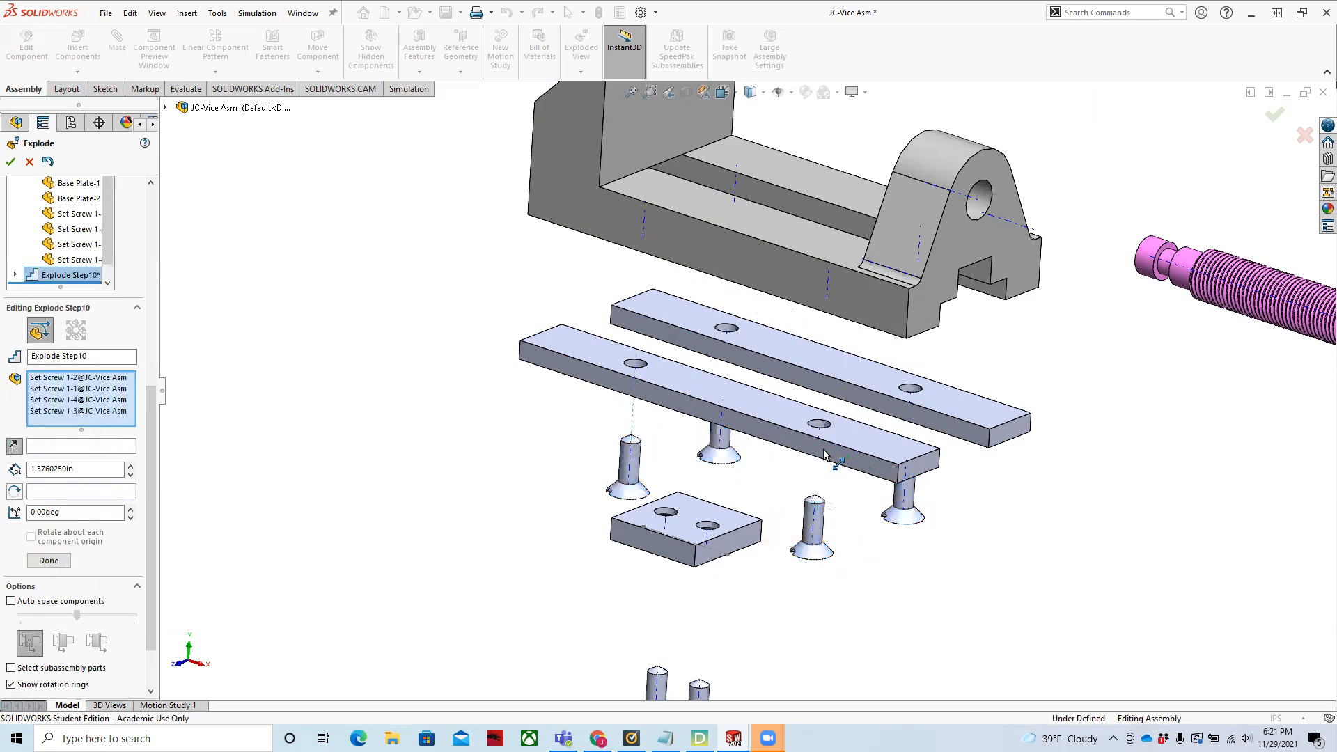
{"action": "left_click", "coordinate": [49, 532]}
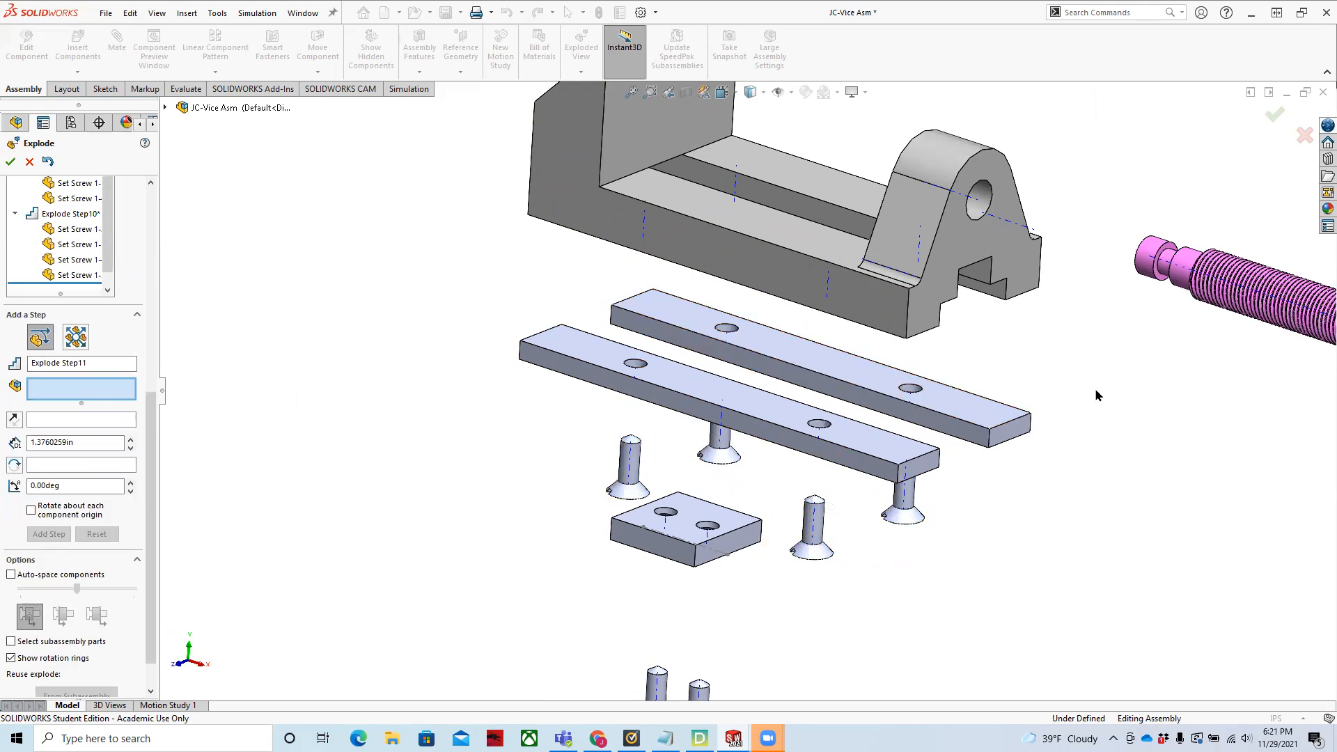
{"action": "key", "text": "f"}
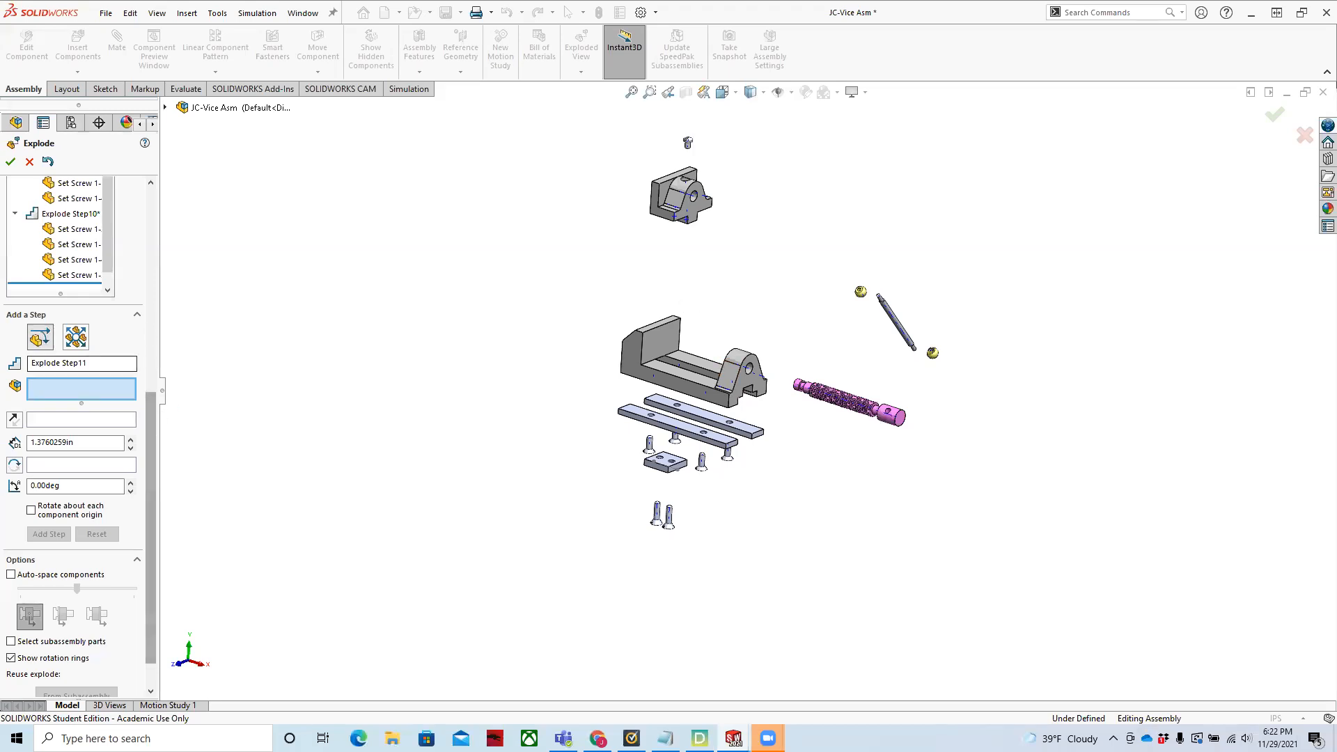
{"action": "left_click", "coordinate": [9, 163]}
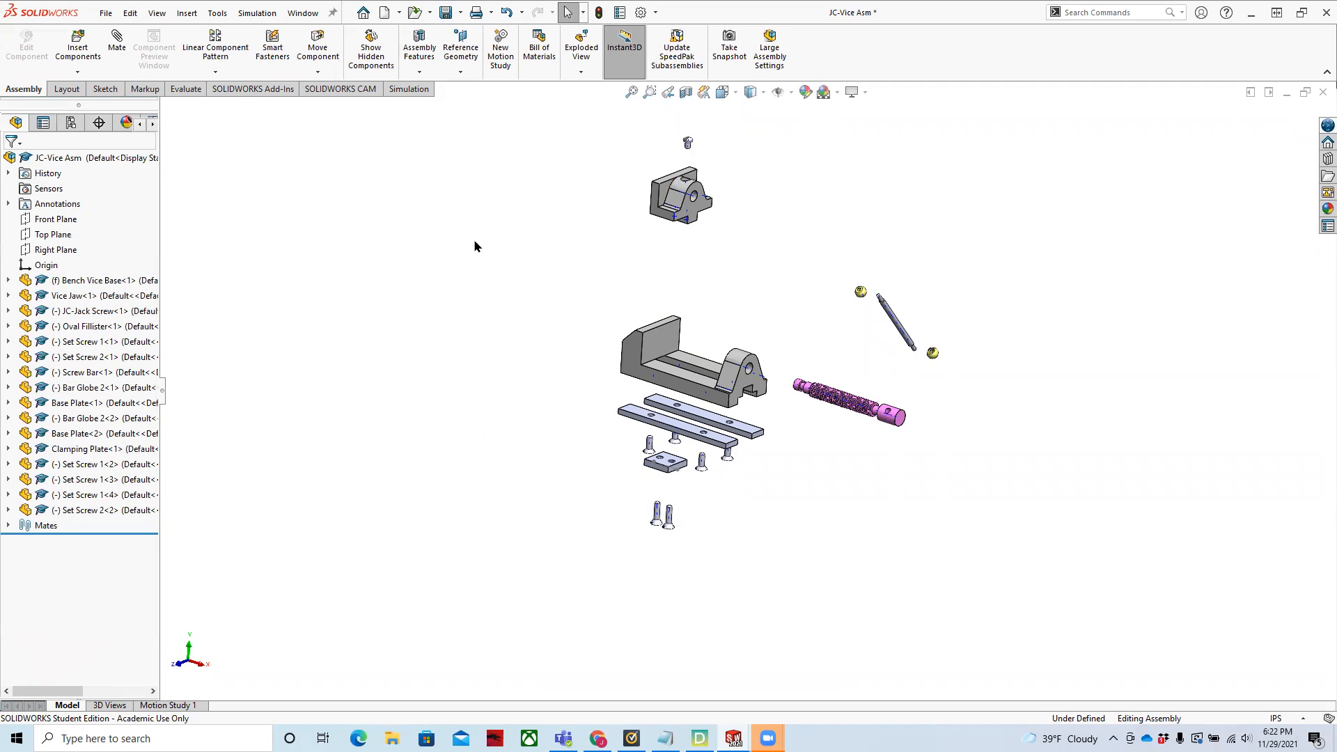
- Try to collapse the exploded assembly from the configuration tree, using the top assembly and its Default configuration
{"action": "left_click", "coordinate": [71, 123]}
{"action": "left_click", "coordinate": [79, 170]}
{"action": "right_click", "coordinate": [78, 171]}
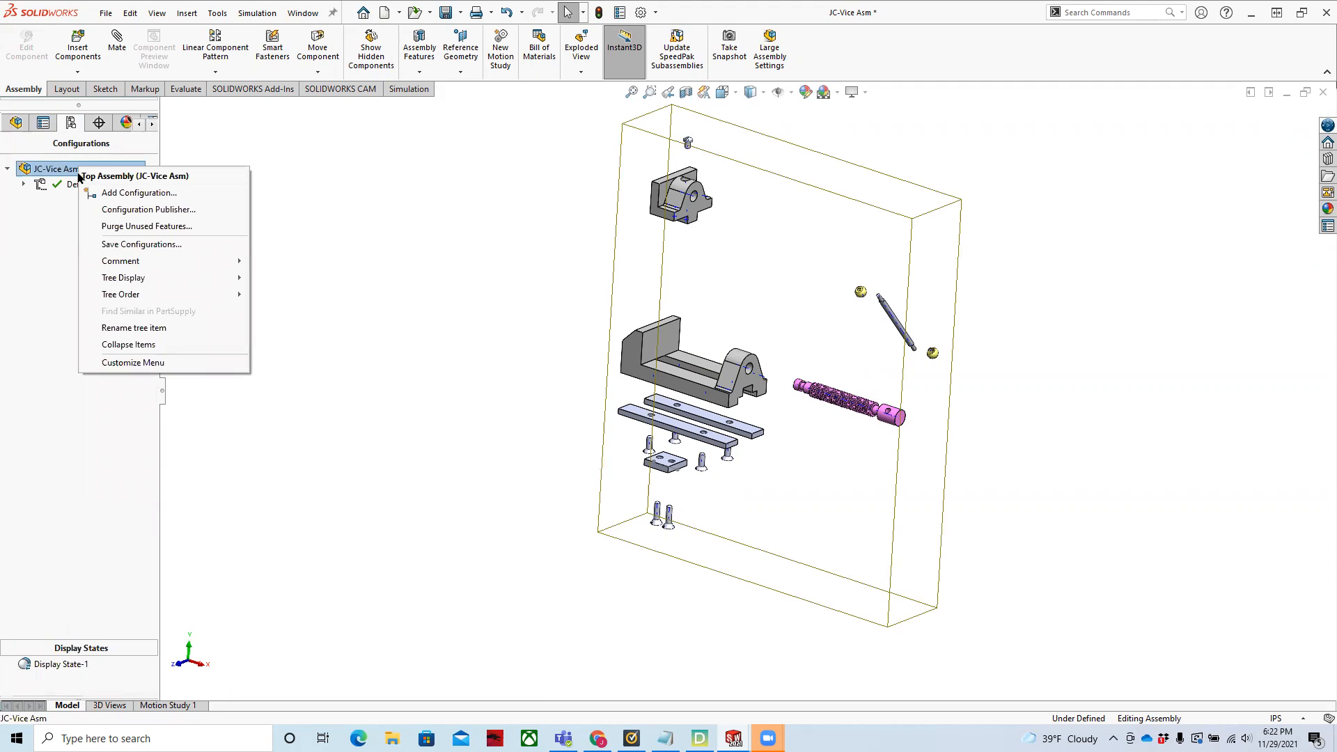
{"action": "left_click", "coordinate": [40, 222]}
{"action": "right_click", "coordinate": [85, 185]}
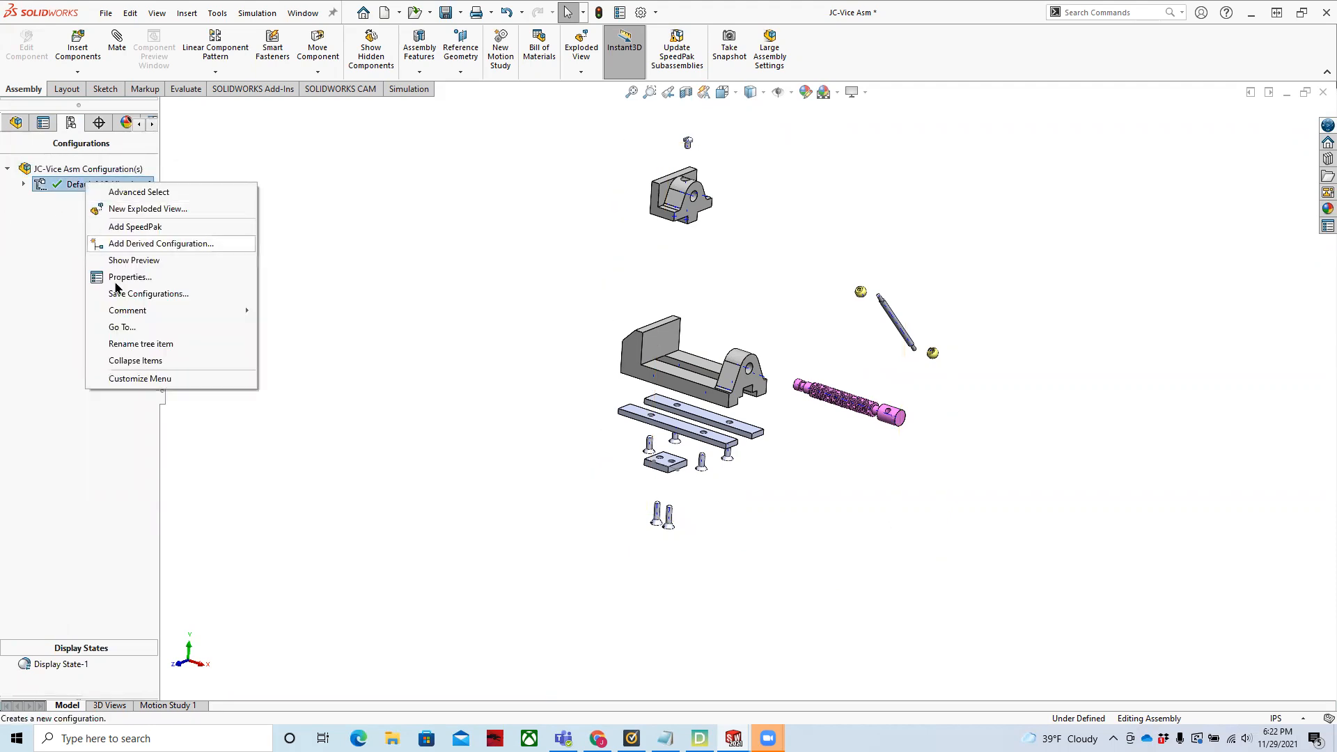
{"action": "left_click", "coordinate": [136, 361]}
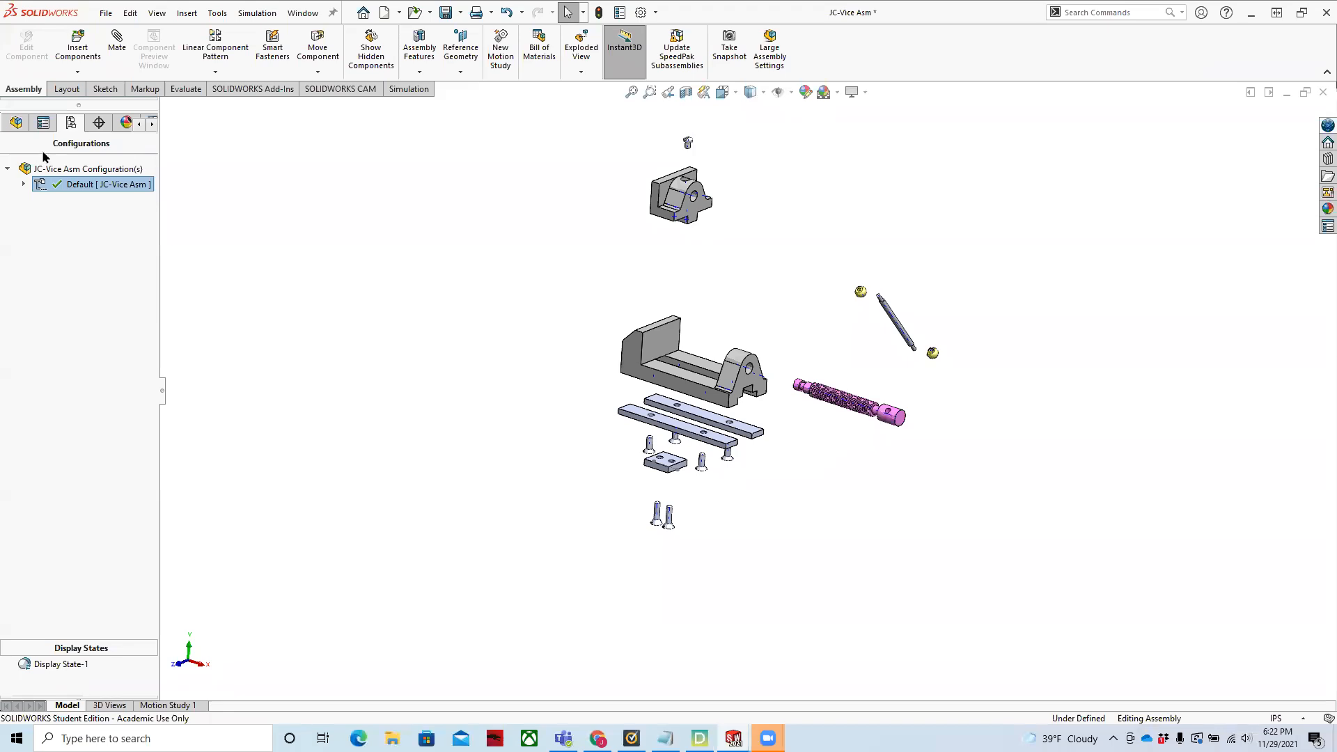
{"action": "right_click", "coordinate": [72, 187]}
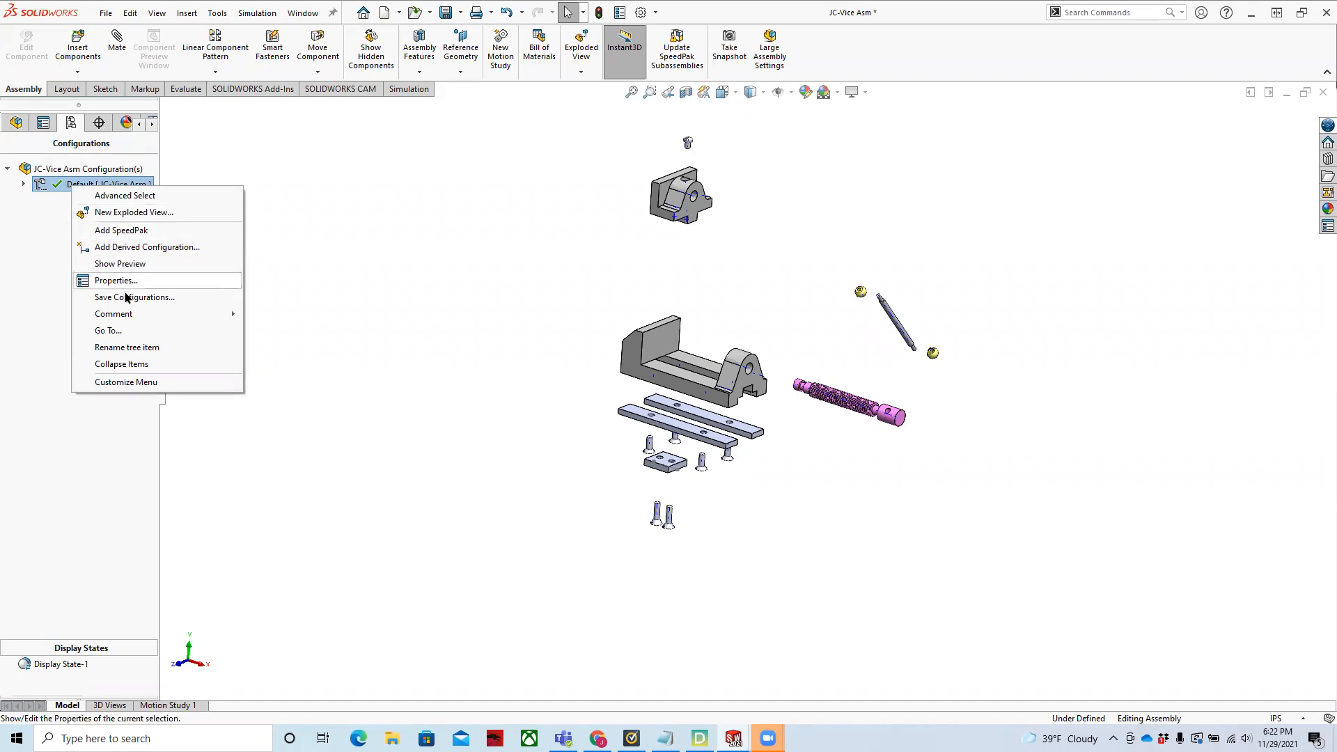
{"action": "left_click", "coordinate": [127, 366]}
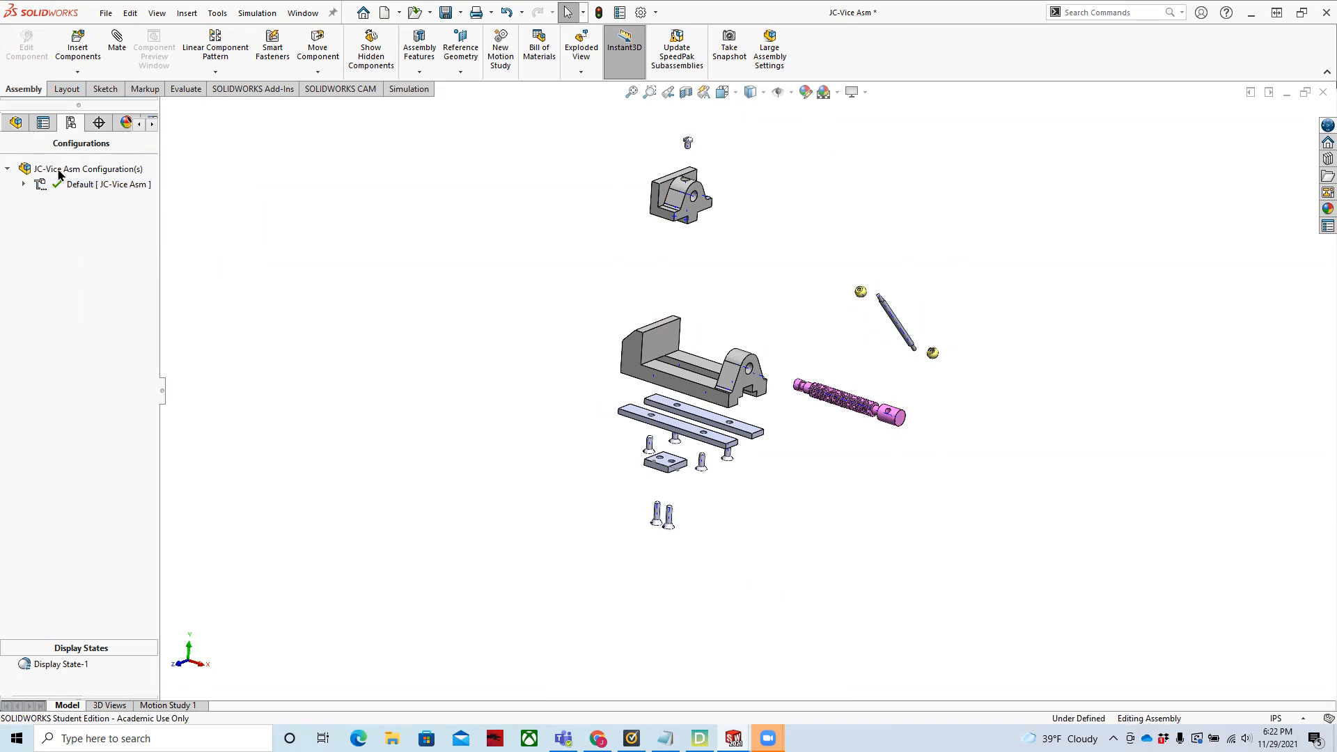
{"action": "left_click", "coordinate": [8, 171]}
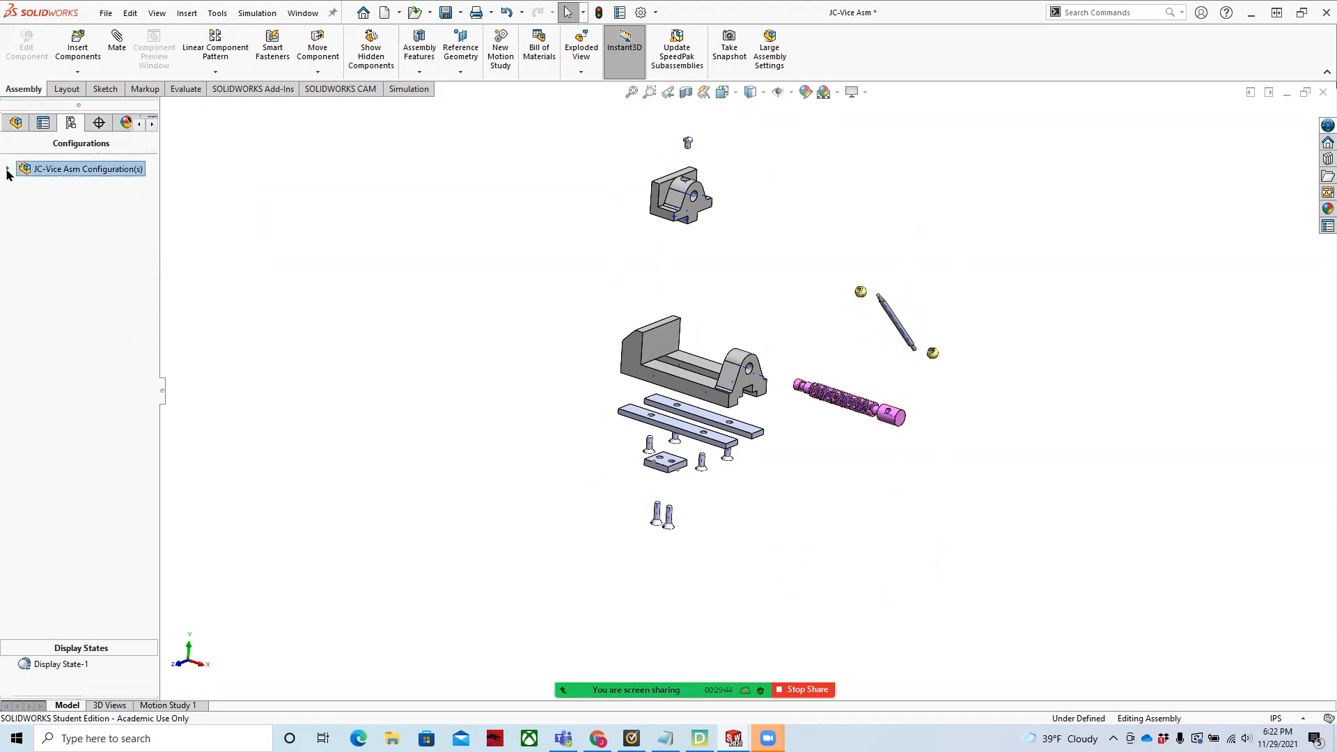
{"action": "right_click", "coordinate": [54, 171]}
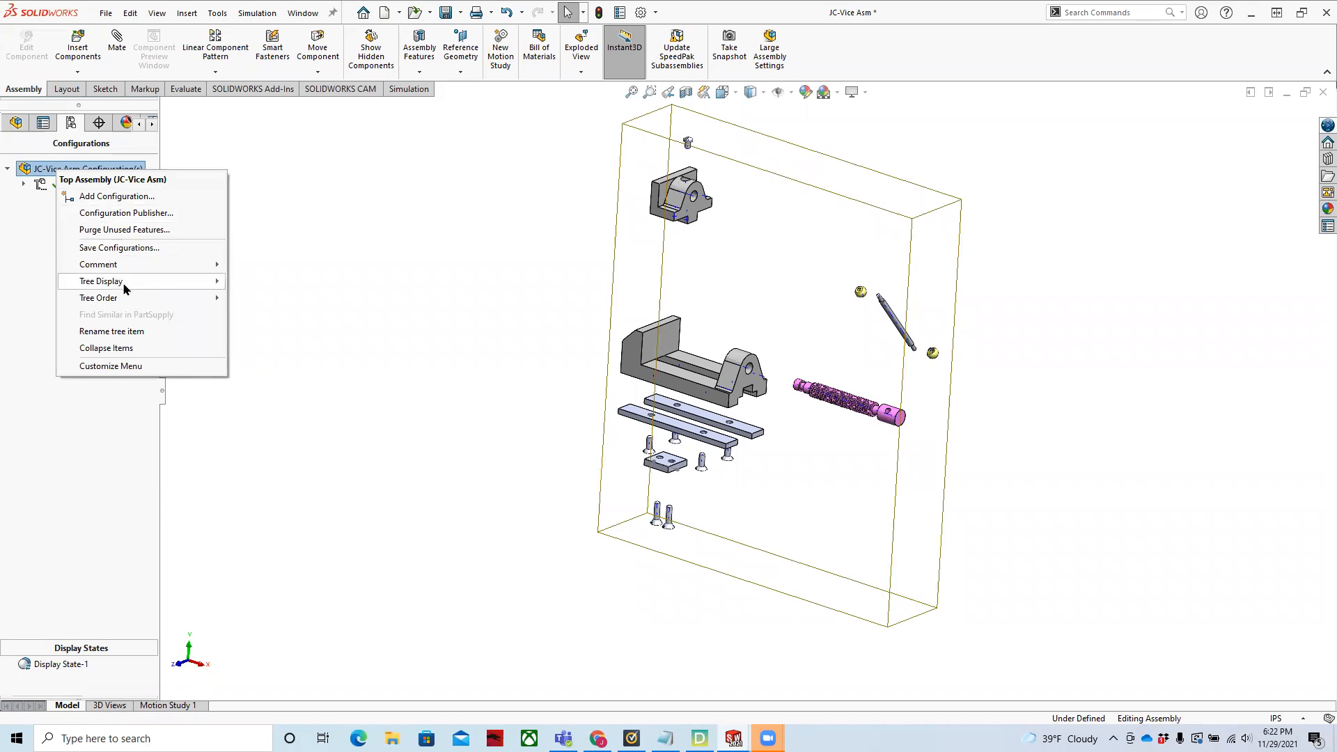
{"action": "left_click", "coordinate": [127, 349]}
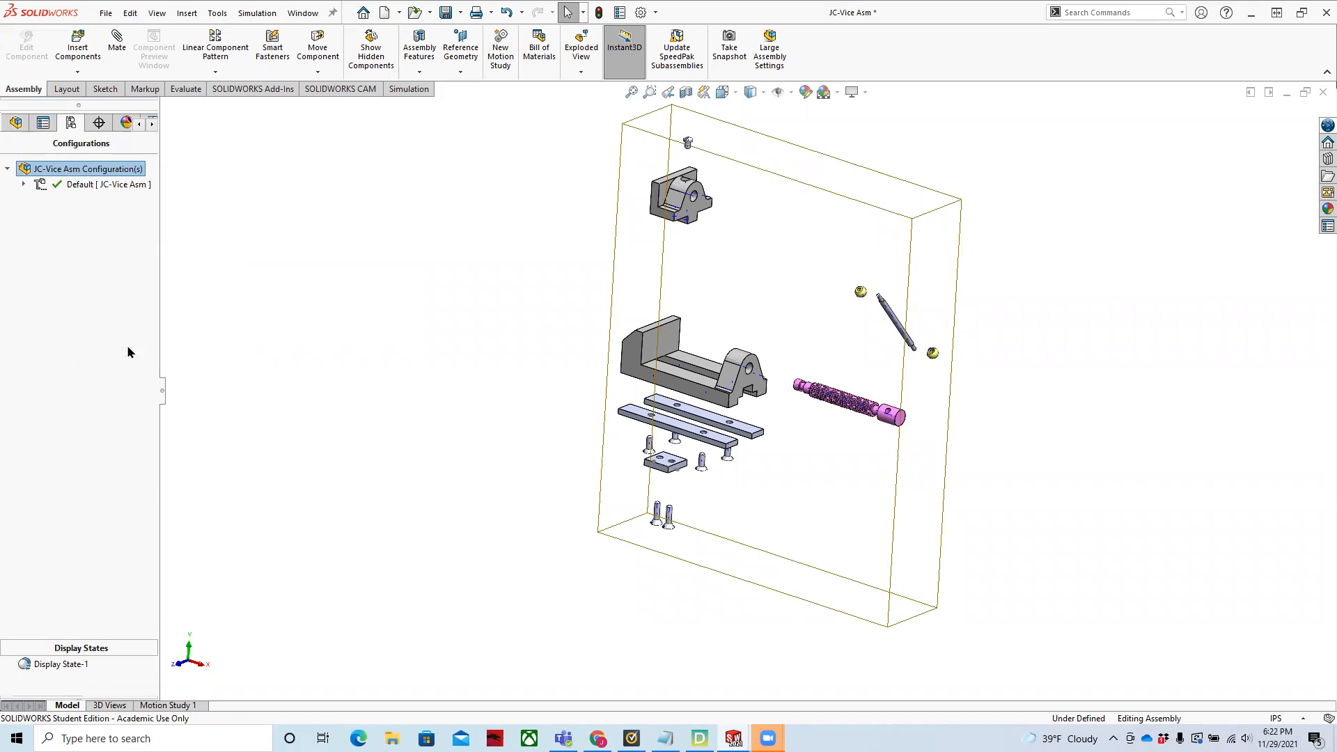
{"action": "left_click", "coordinate": [331, 357]}
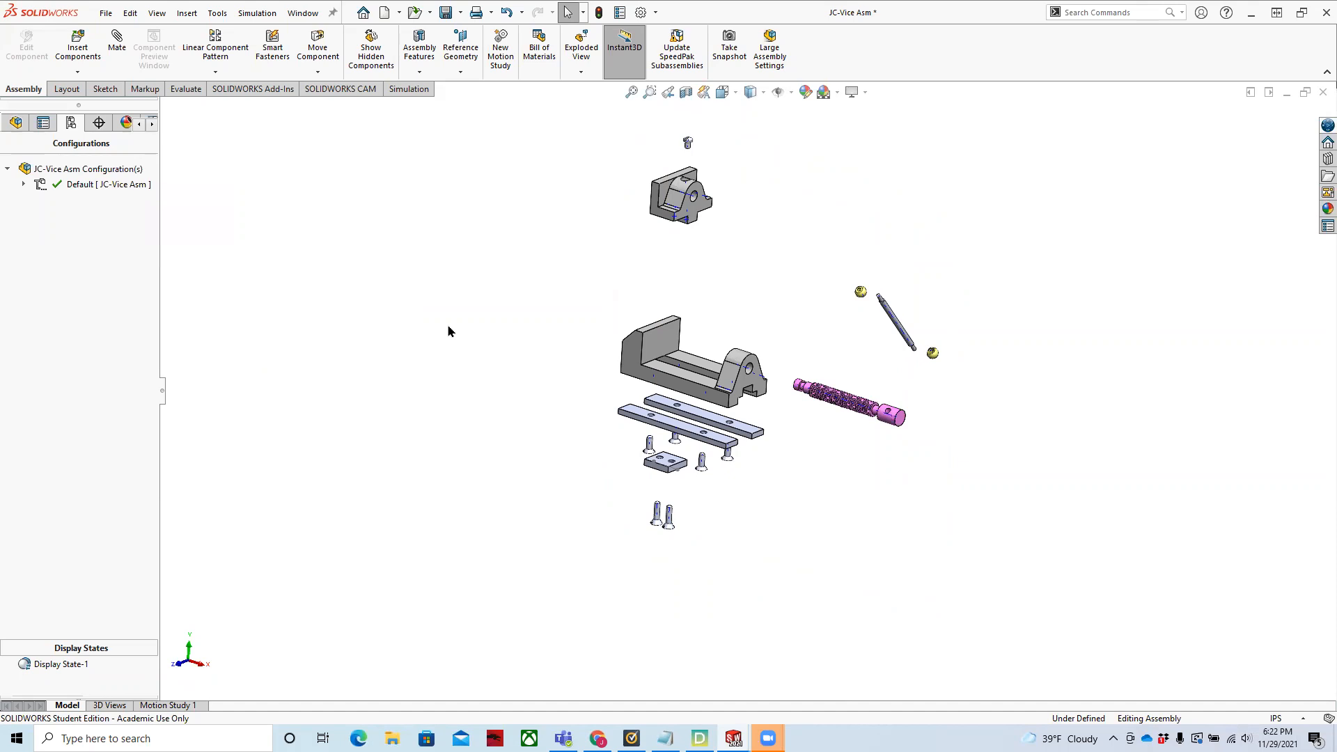
- Collapse the exploded view of the JC-Vice Asm top assembly
{"action": "scroll", "coordinate": [452, 322], "scroll_direction": "up", "scroll_amount": 4}
{"action": "scroll", "coordinate": [451, 323], "scroll_direction": "down", "scroll_amount": 1}
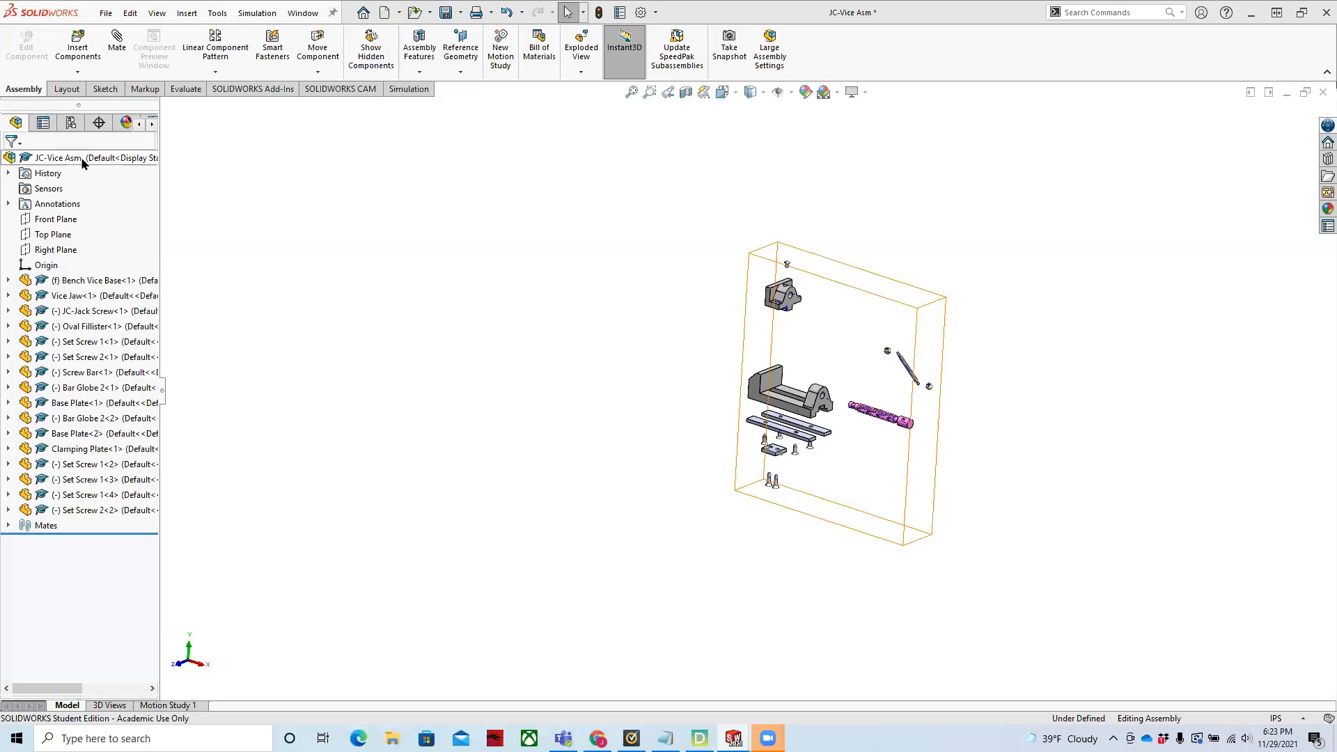
{"action": "right_click", "coordinate": [83, 161]}
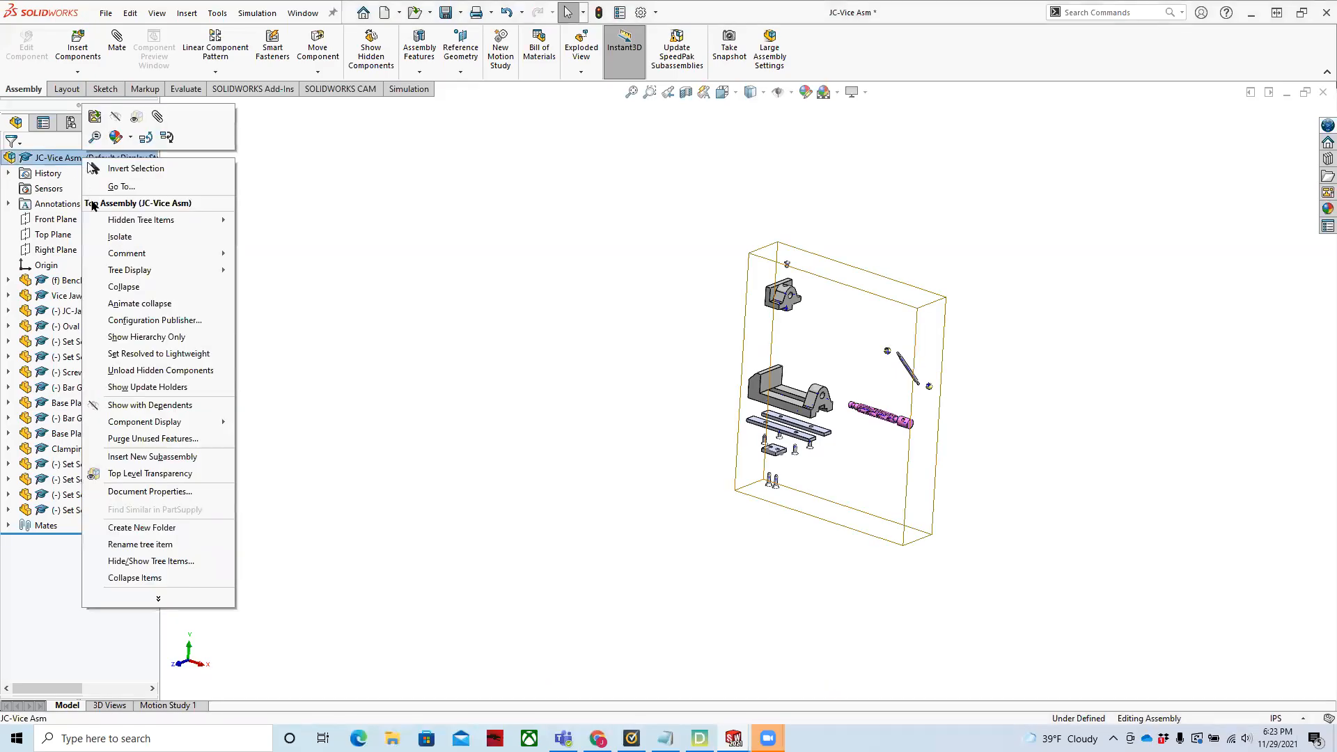
{"action": "left_click", "coordinate": [139, 290]}
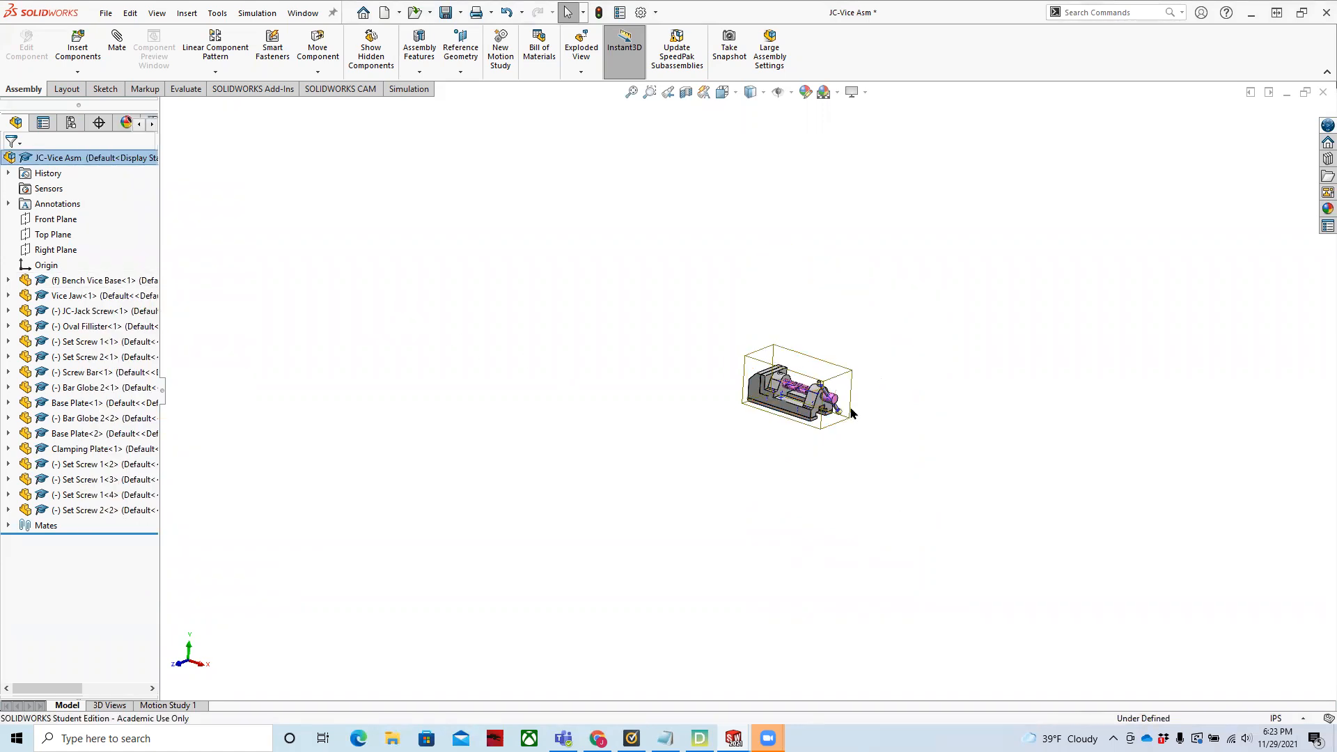
{"action": "scroll", "coordinate": [836, 393], "scroll_direction": "down", "scroll_amount": 8}
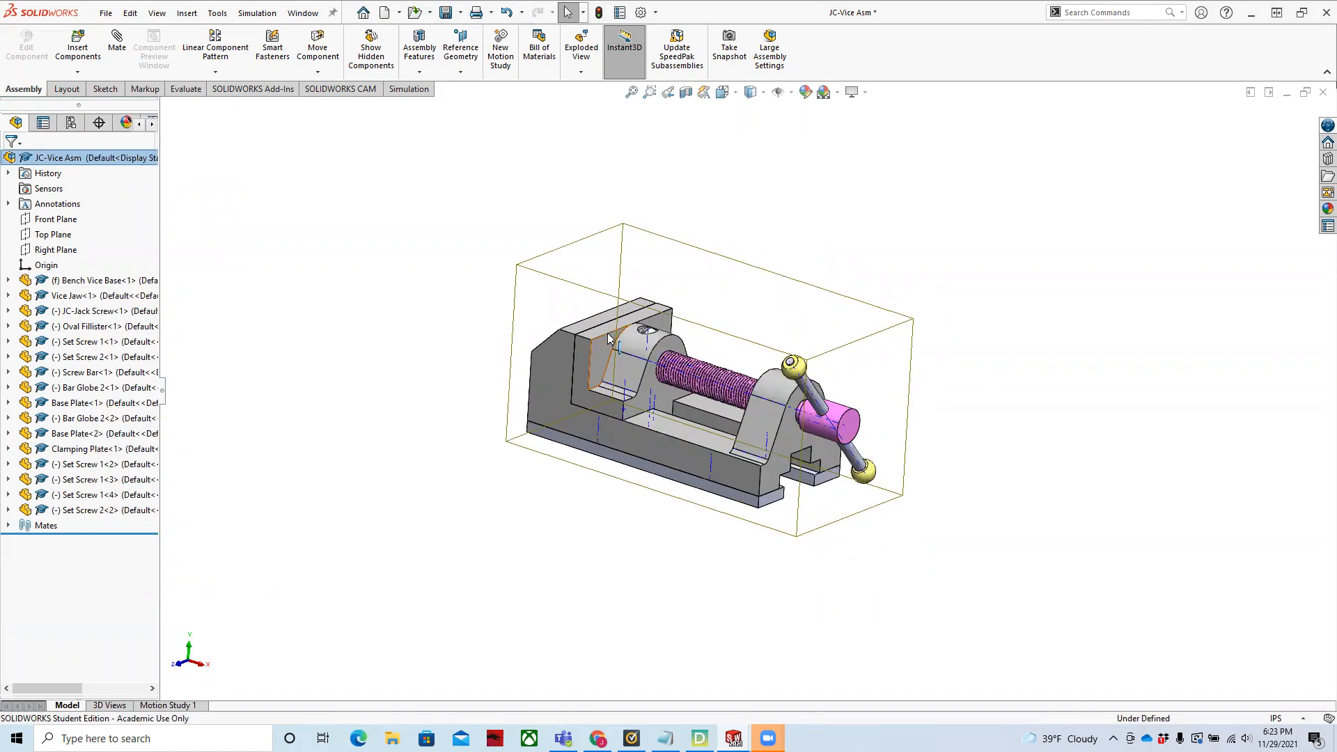
- Rebuild the assembly and save it as JC-Vice Asm, replacing the existing file
{"action": "left_click", "coordinate": [102, 14]}
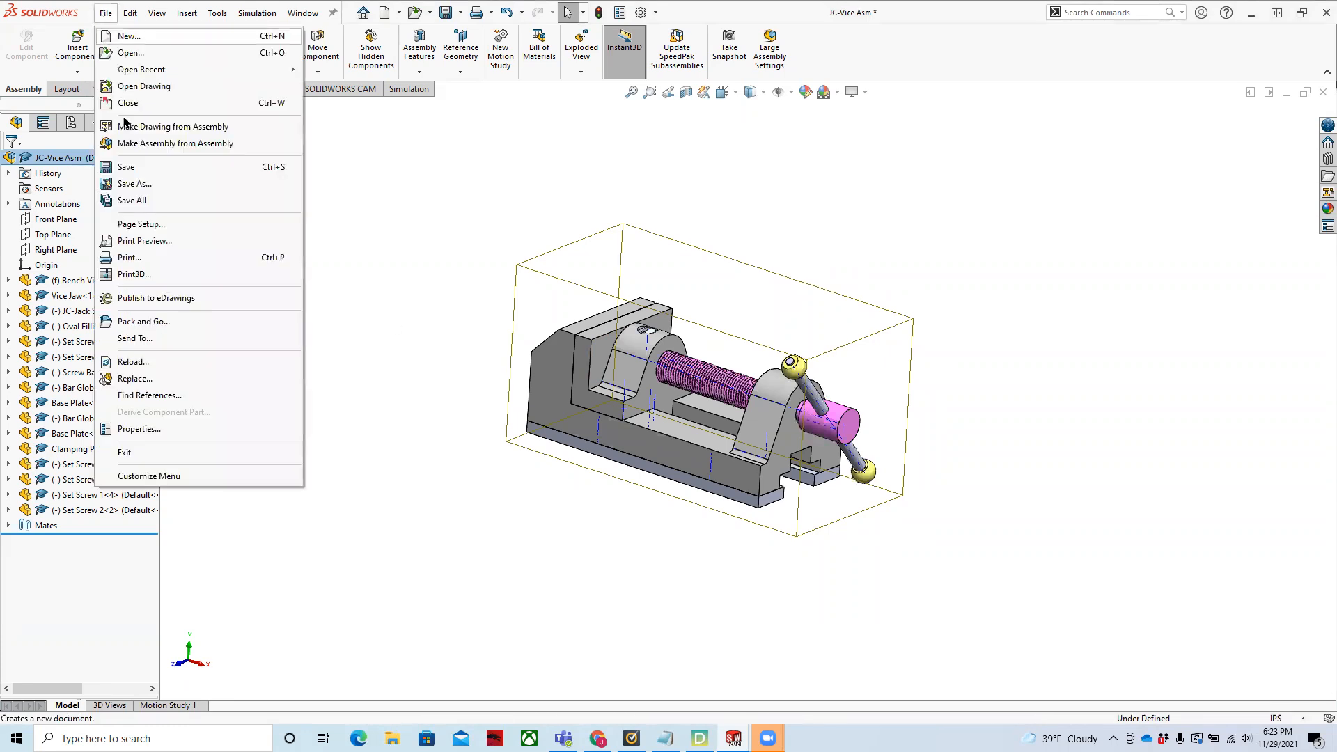
{"action": "left_click", "coordinate": [138, 184]}
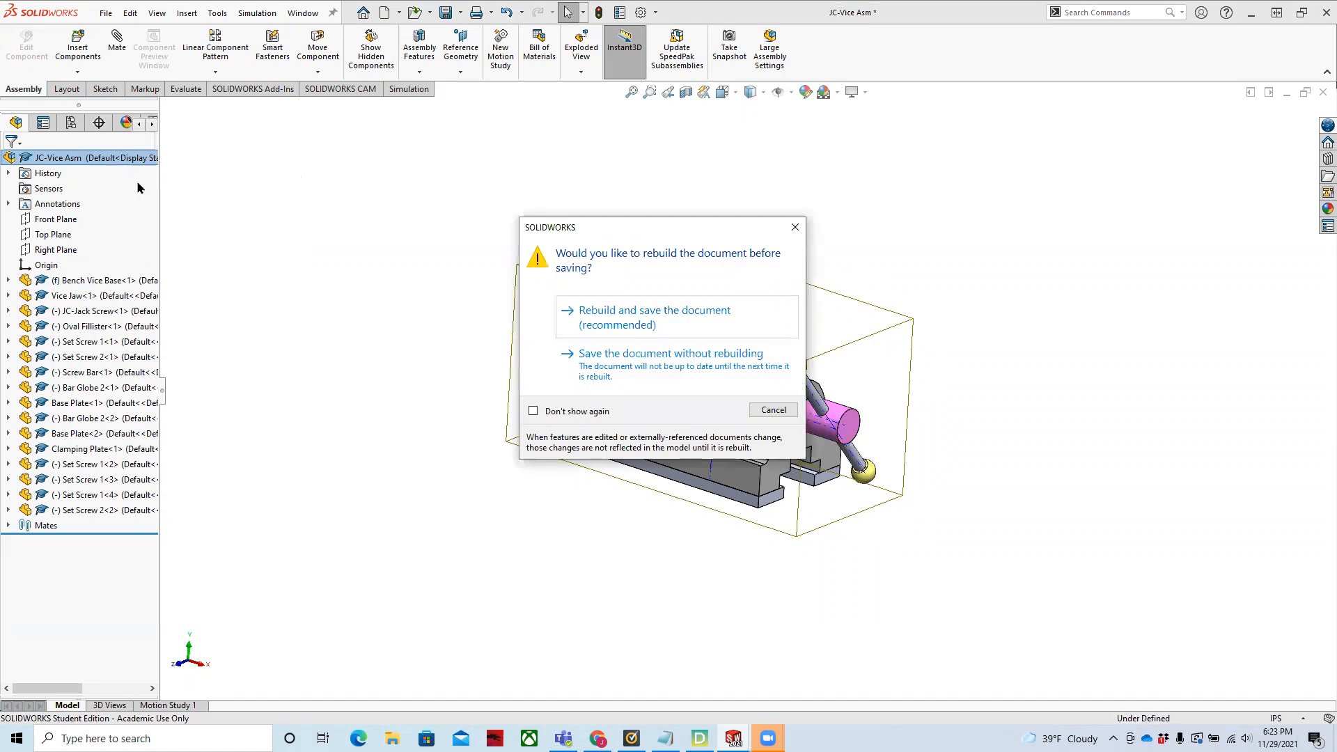
{"action": "left_click", "coordinate": [644, 322]}
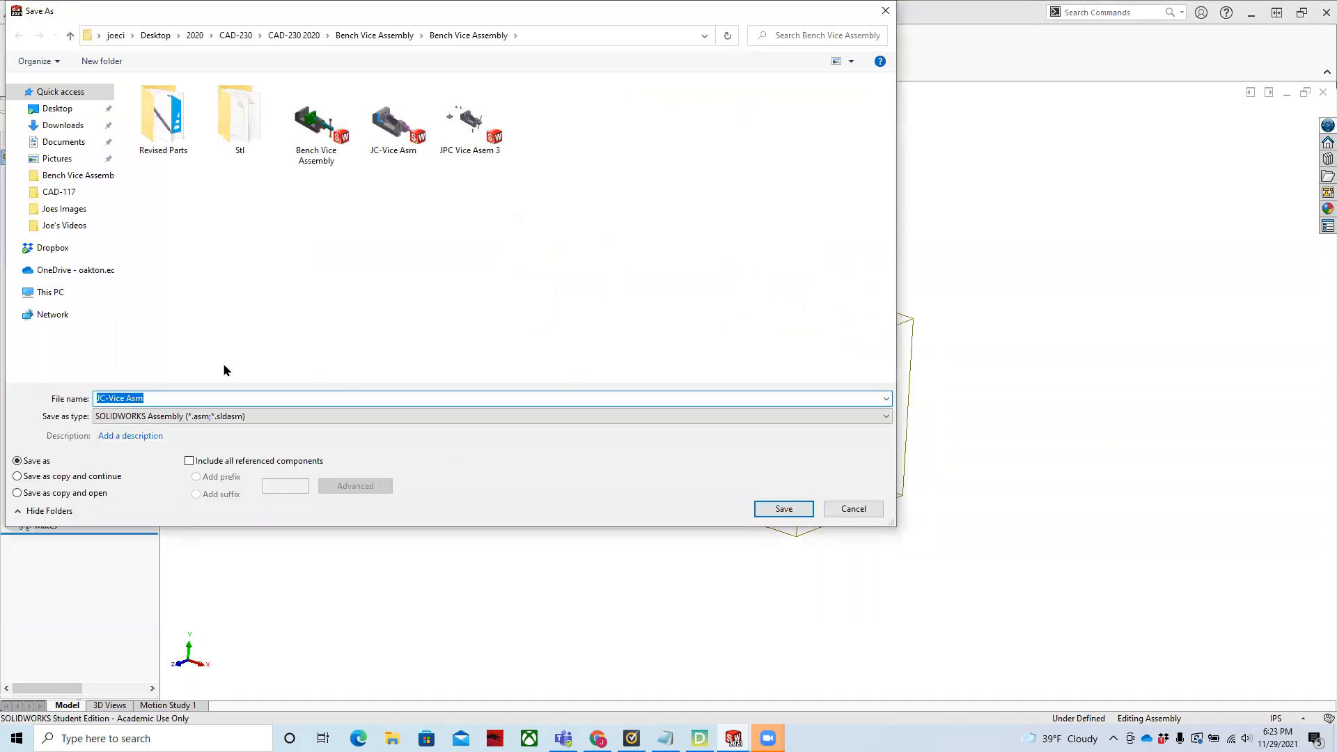
{"action": "left_click", "coordinate": [801, 508]}
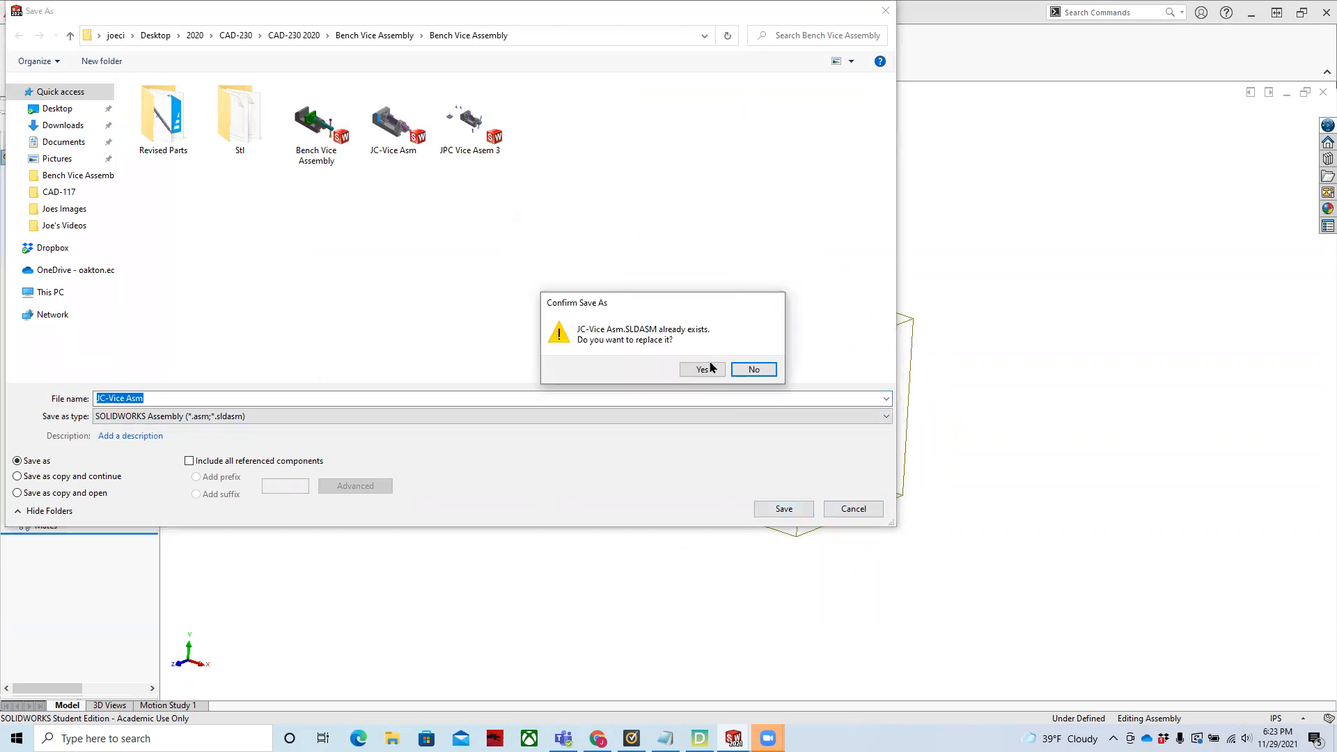
{"action": "left_click", "coordinate": [707, 369]}
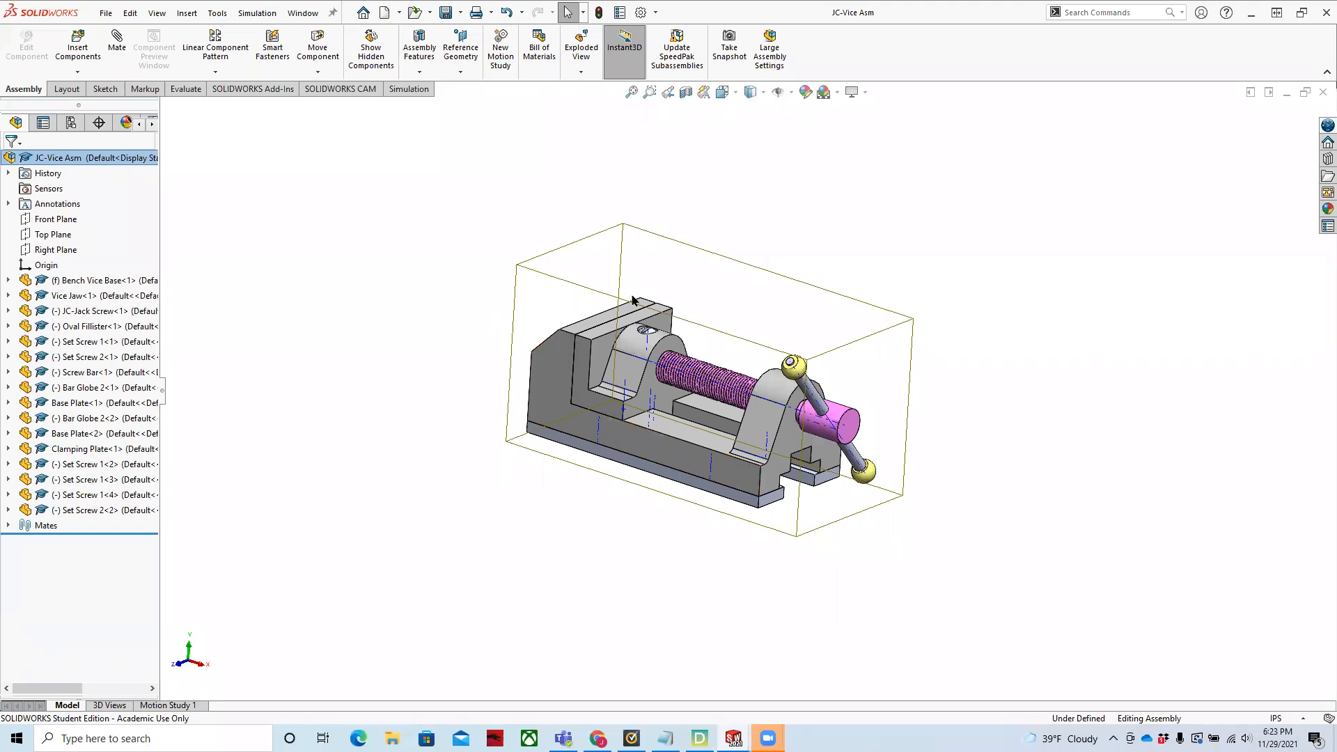
- Create a drawing from the vice assembly on a standard B (ANSI) Landscape sheet
{"action": "scroll", "coordinate": [653, 318], "scroll_direction": "down", "scroll_amount": 1}
{"action": "scroll", "coordinate": [729, 390], "scroll_direction": "up", "scroll_amount": 2}
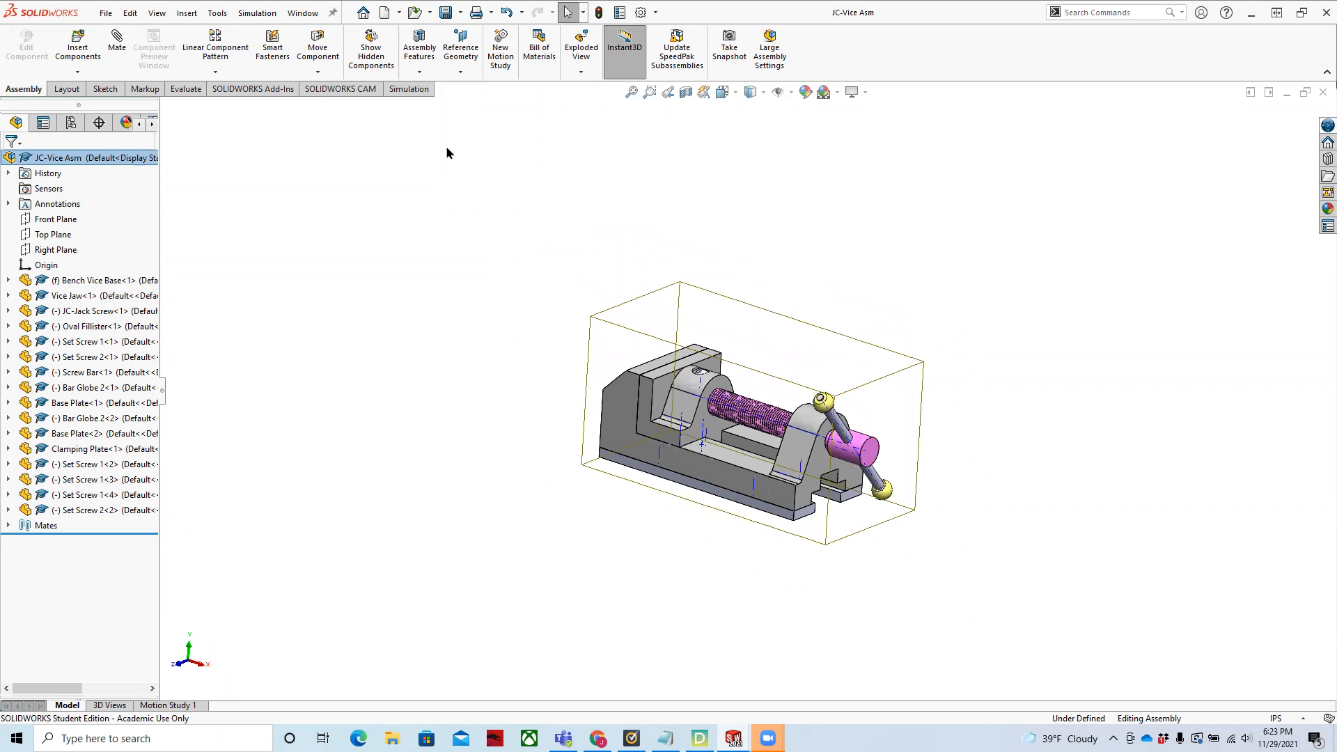
{"action": "left_click", "coordinate": [401, 14]}
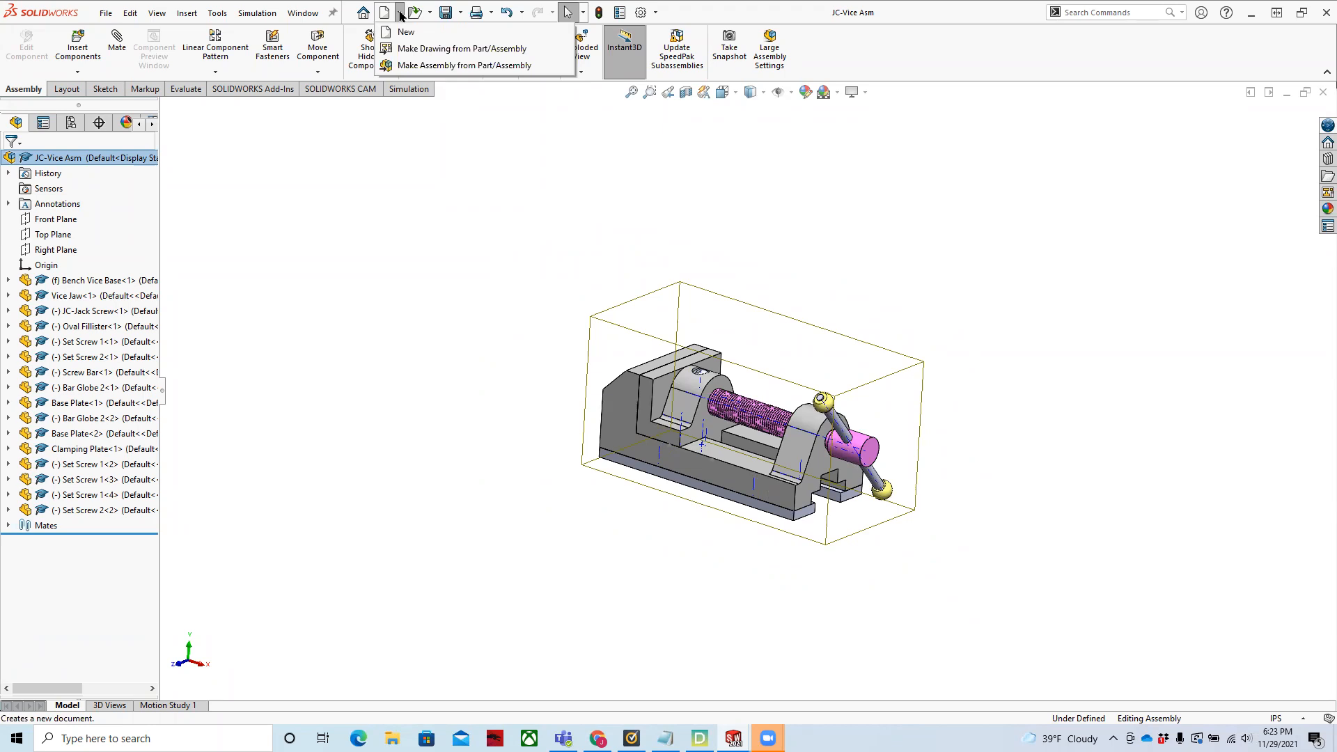
{"action": "left_click", "coordinate": [423, 49]}
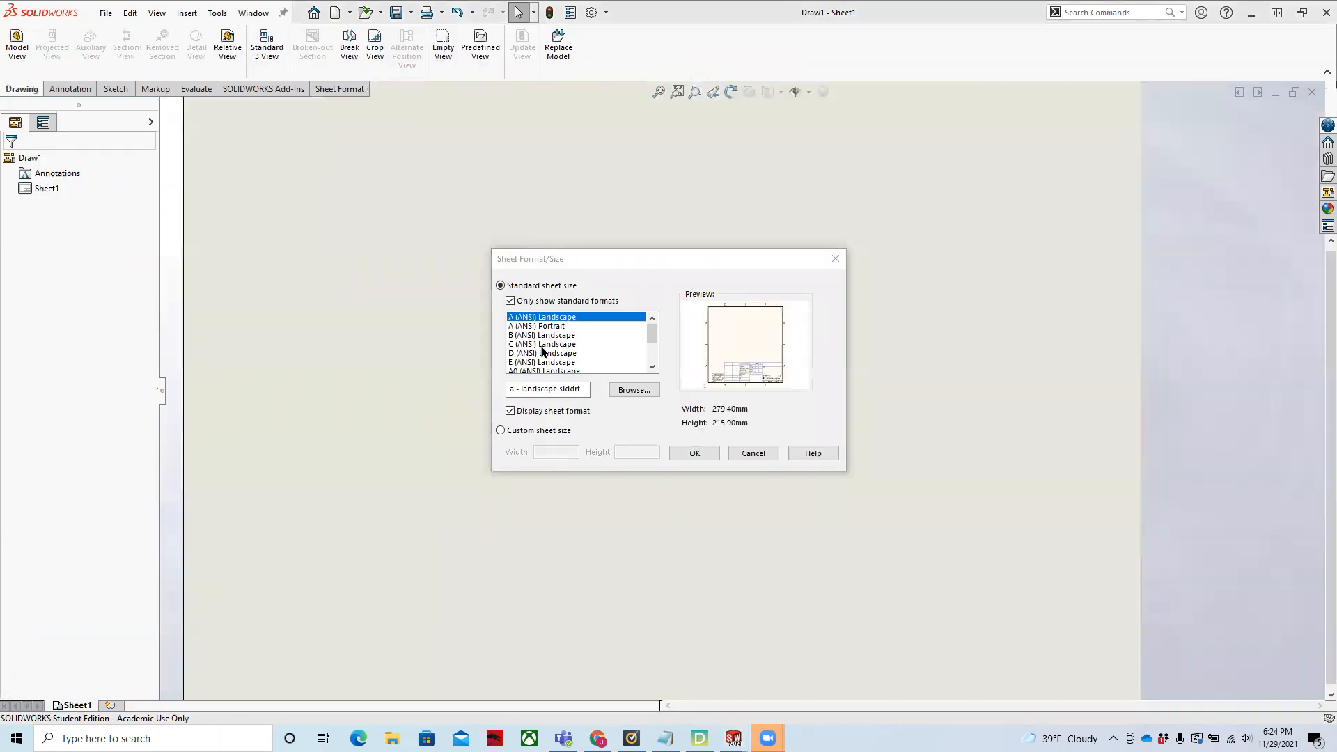
{"action": "left_click", "coordinate": [558, 335]}
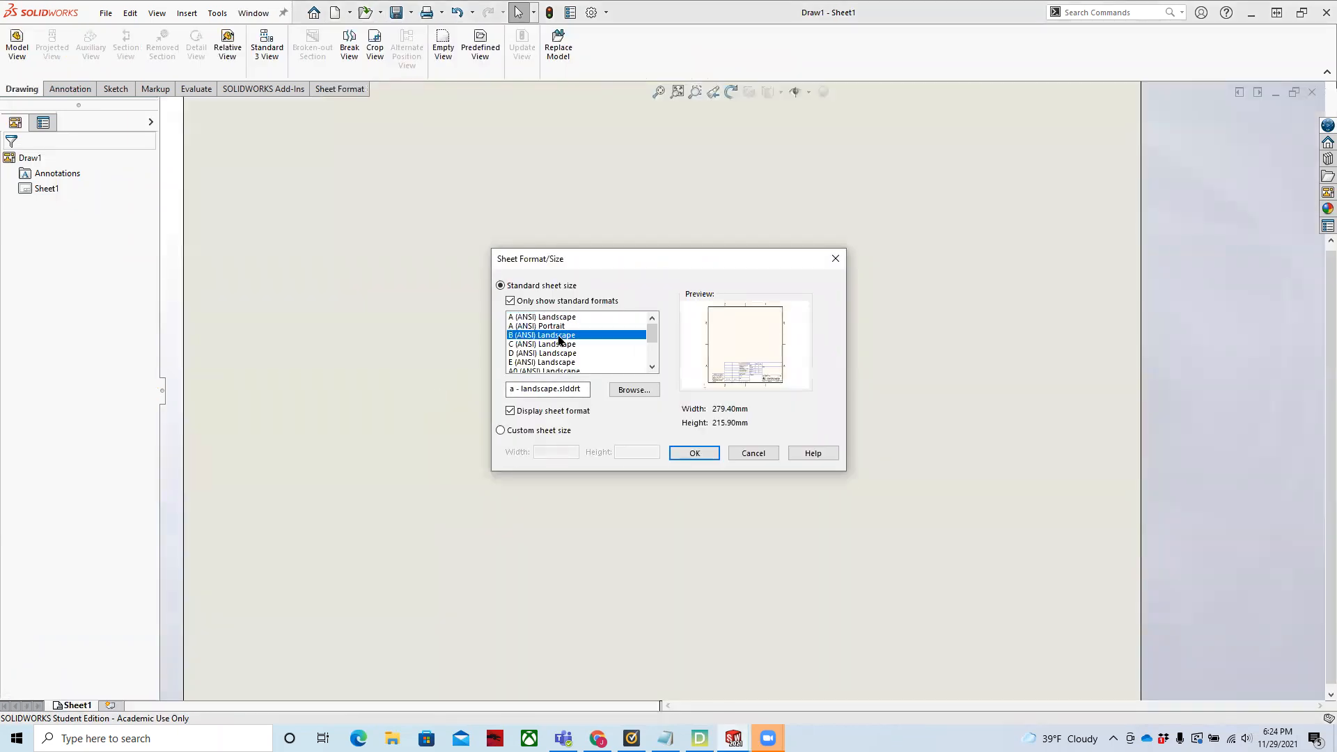
{"action": "left_click", "coordinate": [689, 454]}
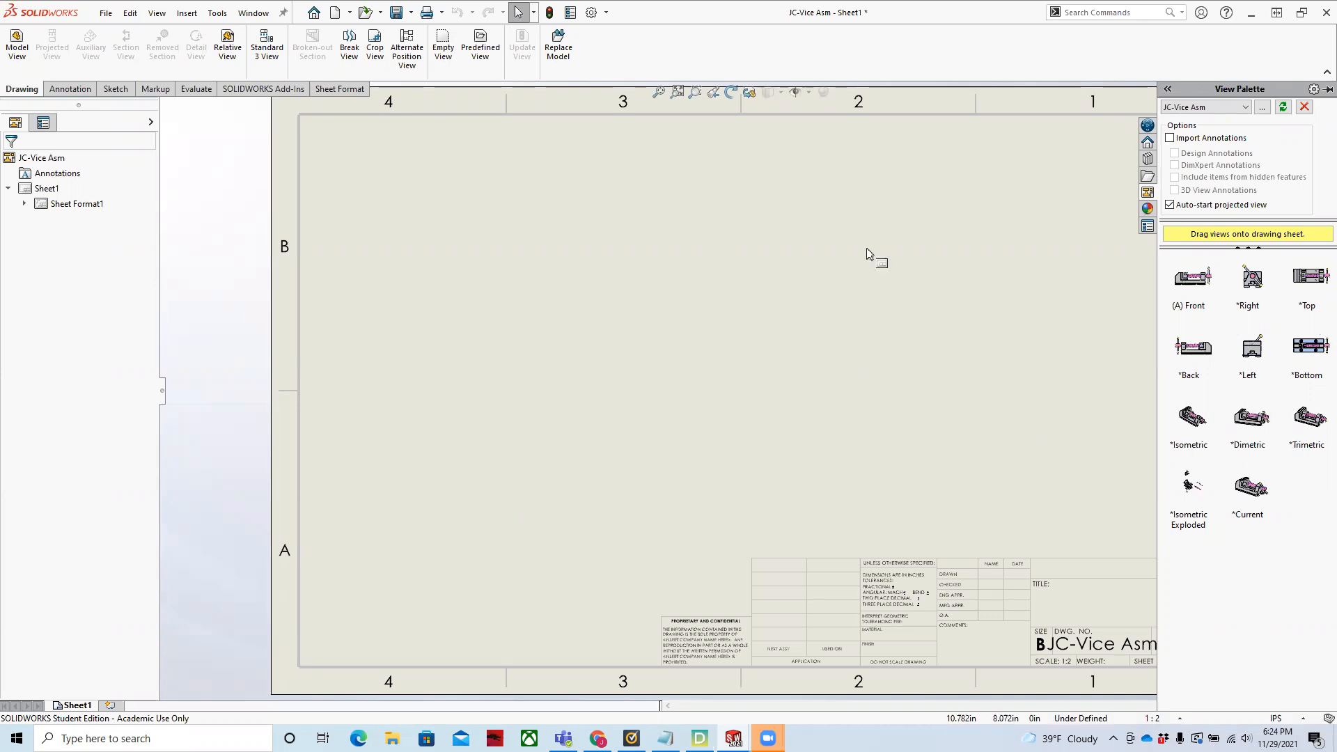
- Place the assembly's current model view near the middle of the drawing sheet
{"action": "left_click", "coordinate": [1254, 492]}
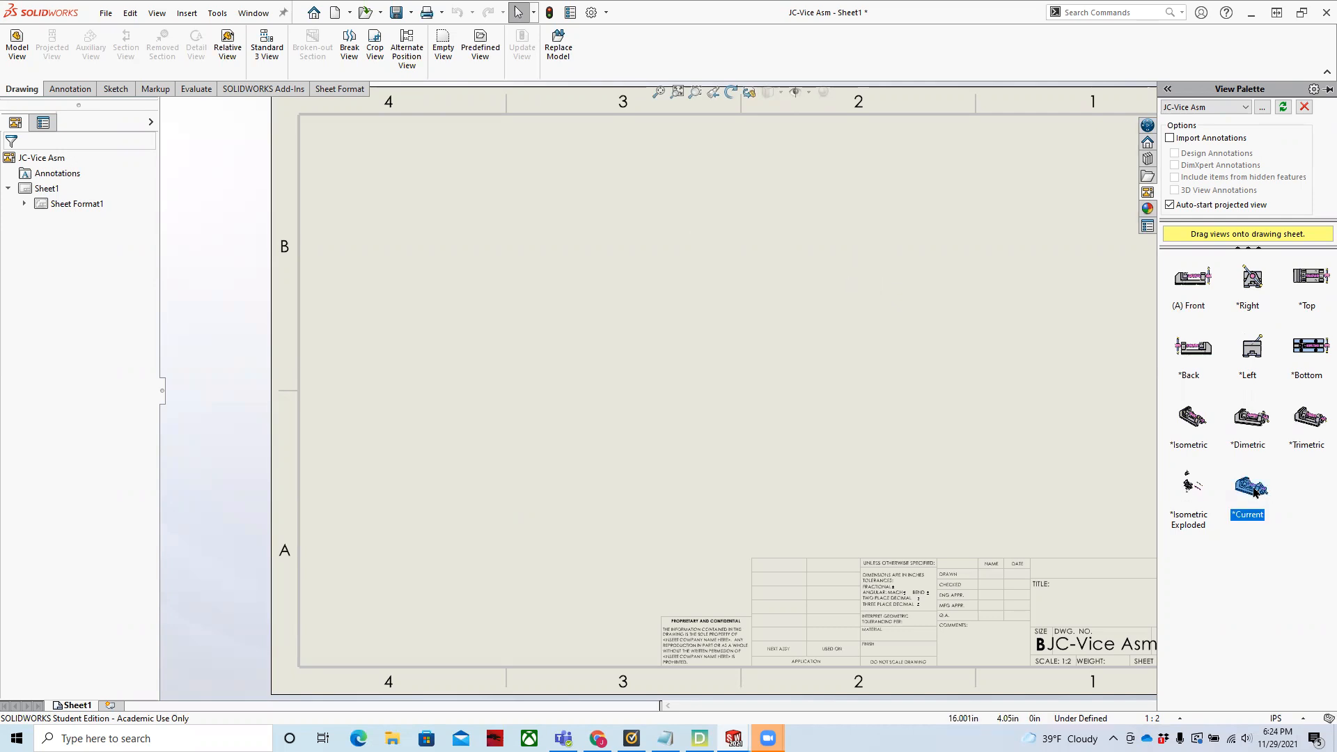
{"action": "mouse_move", "coordinate": [1254, 492]}
{"action": "left_mouse_down"}
{"action": "mouse_move", "coordinate": [847, 386]}
{"action": "mouse_move", "coordinate": [705, 387]}
{"action": "mouse_move", "coordinate": [741, 391]}
{"action": "left_mouse_up"}
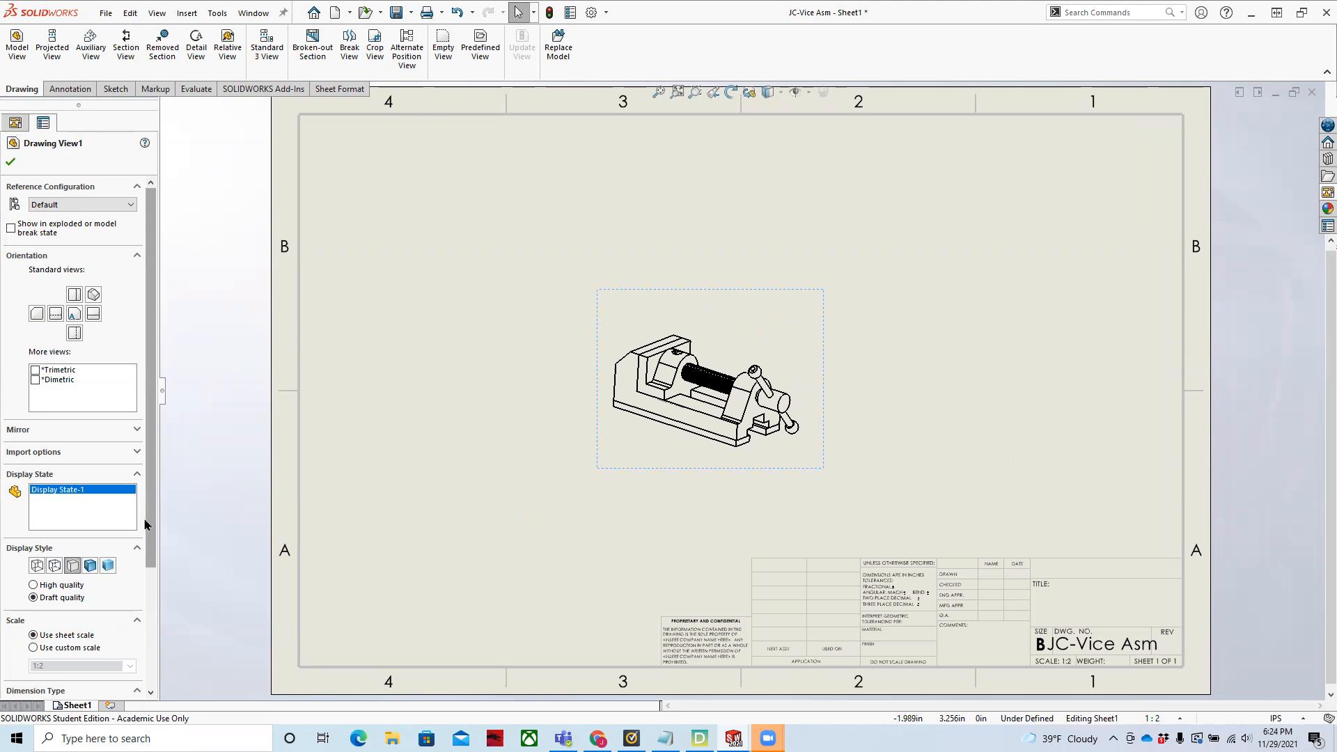
- Set the vice view to a custom 1:1 scale and display it shaded with edges
{"action": "left_click_drag", "start_coordinate": [151, 511], "coordinate": [165, 626]}
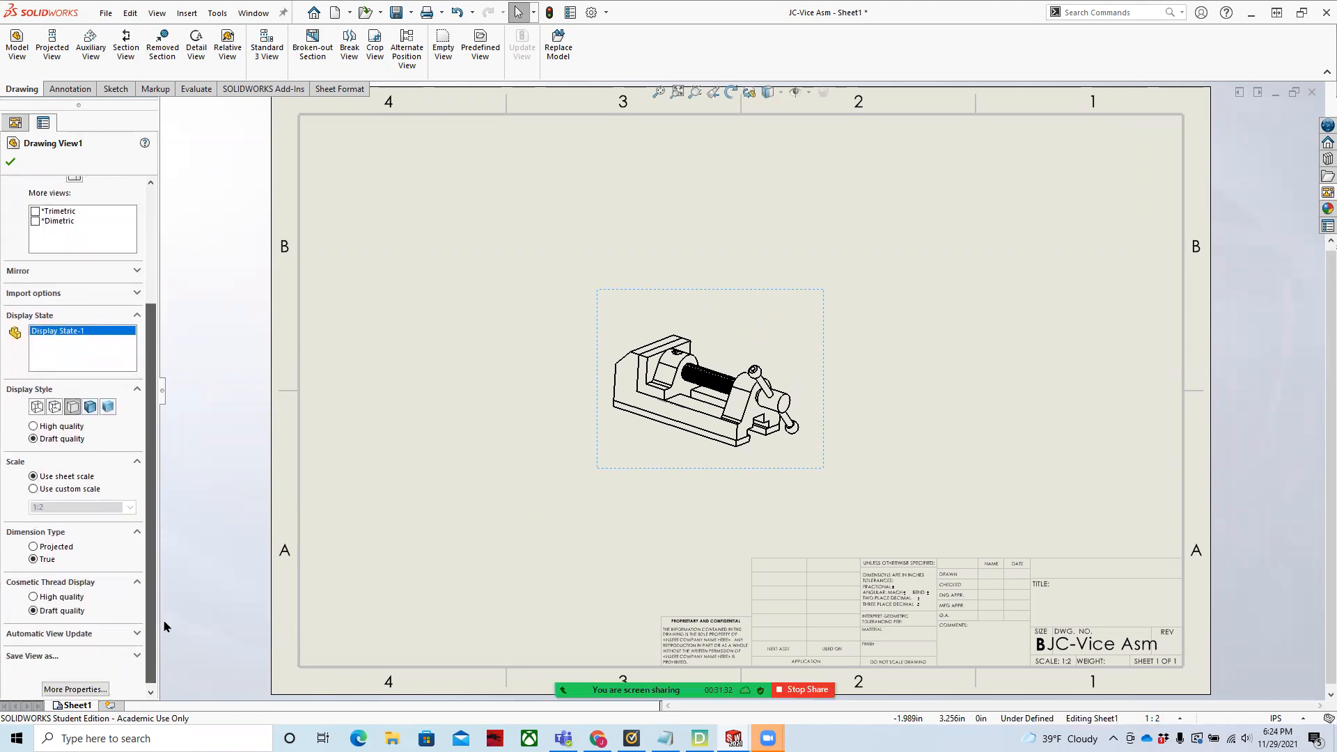
{"action": "left_click", "coordinate": [33, 485]}
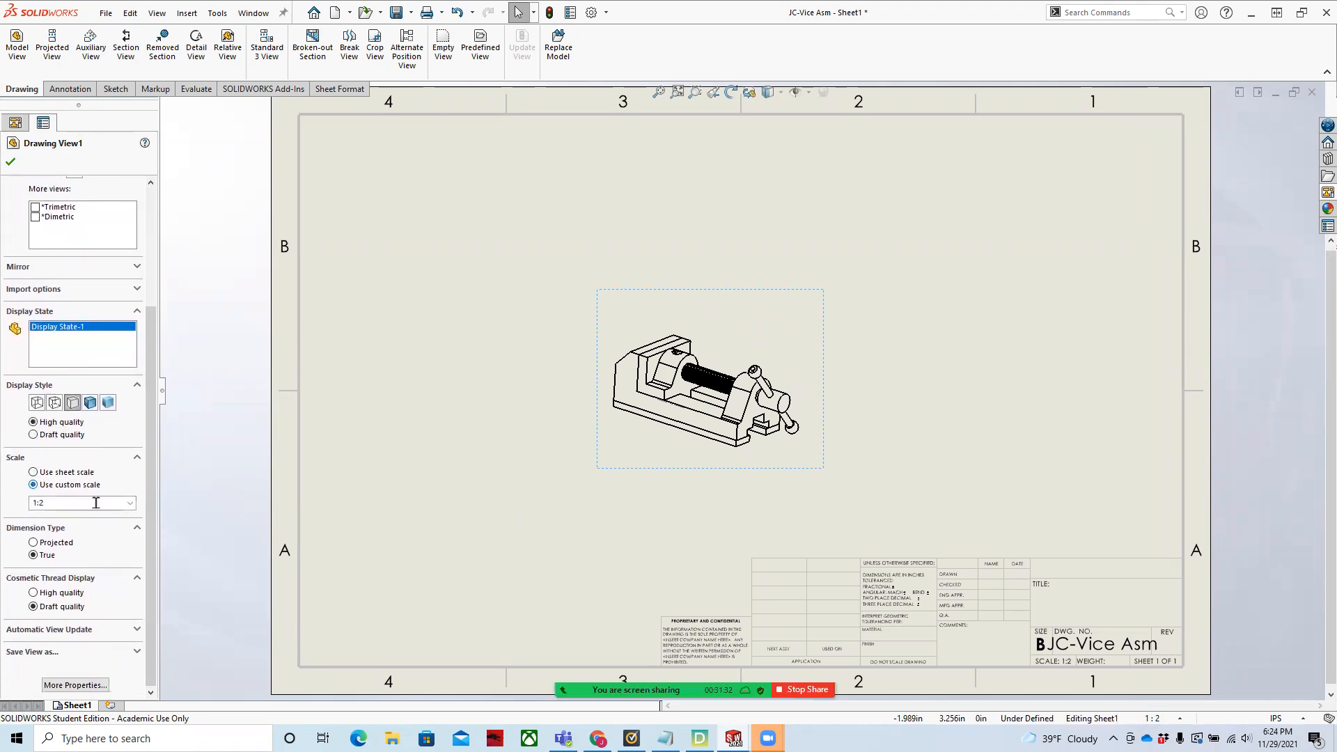
{"action": "left_click", "coordinate": [129, 503]}
{"action": "left_click", "coordinate": [82, 518]}
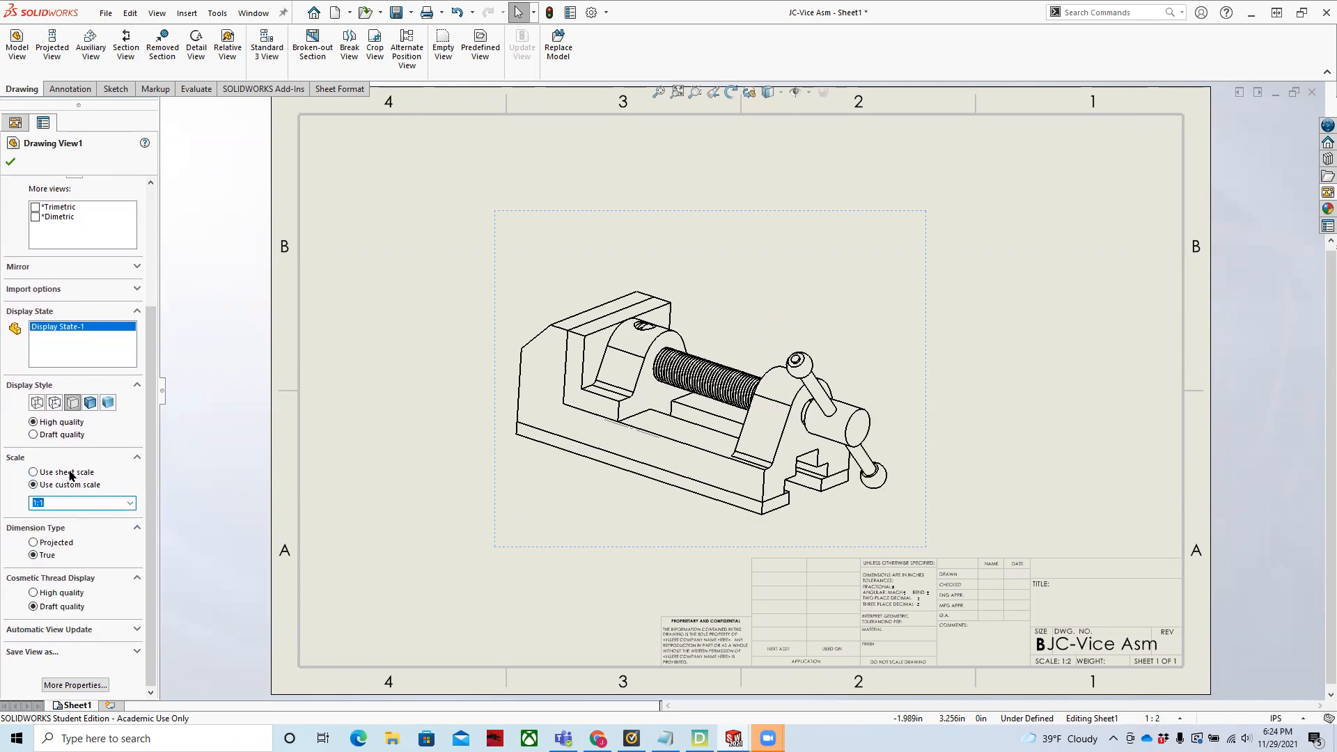
{"action": "left_click", "coordinate": [90, 404]}
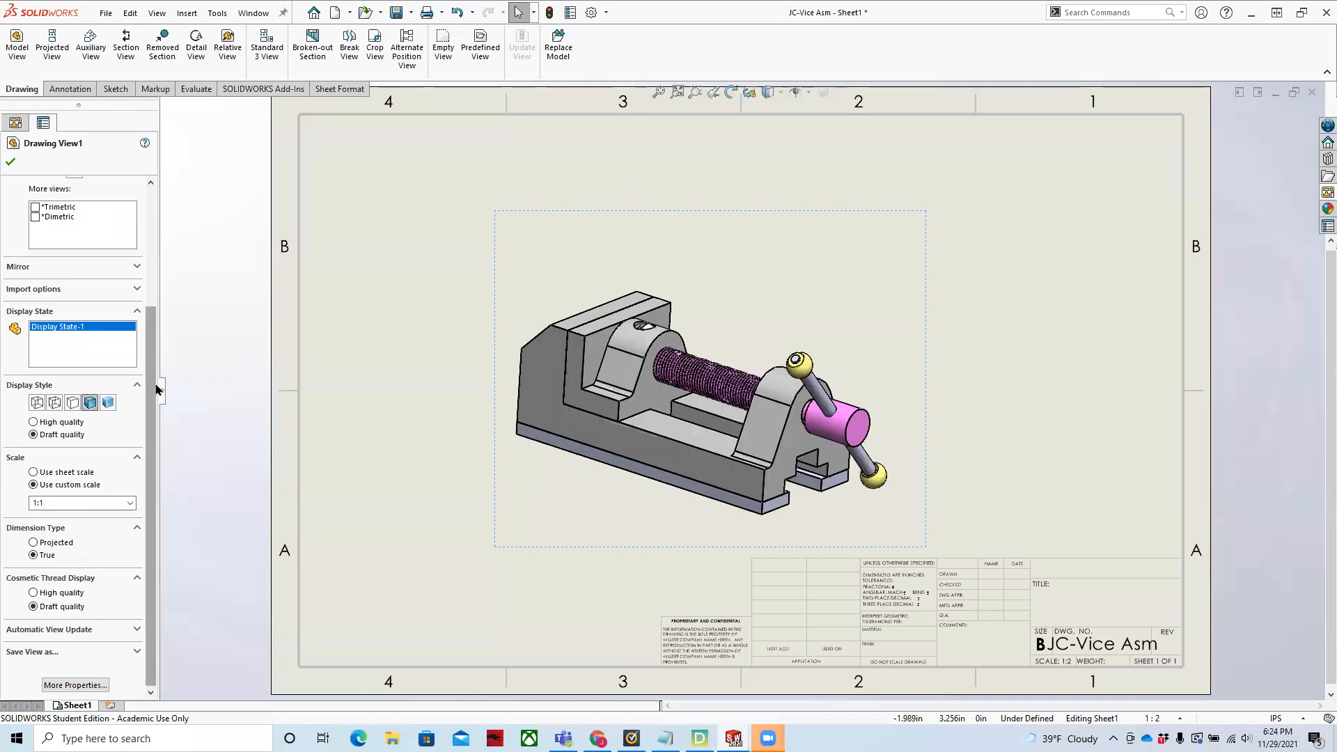
{"action": "left_click", "coordinate": [10, 163]}
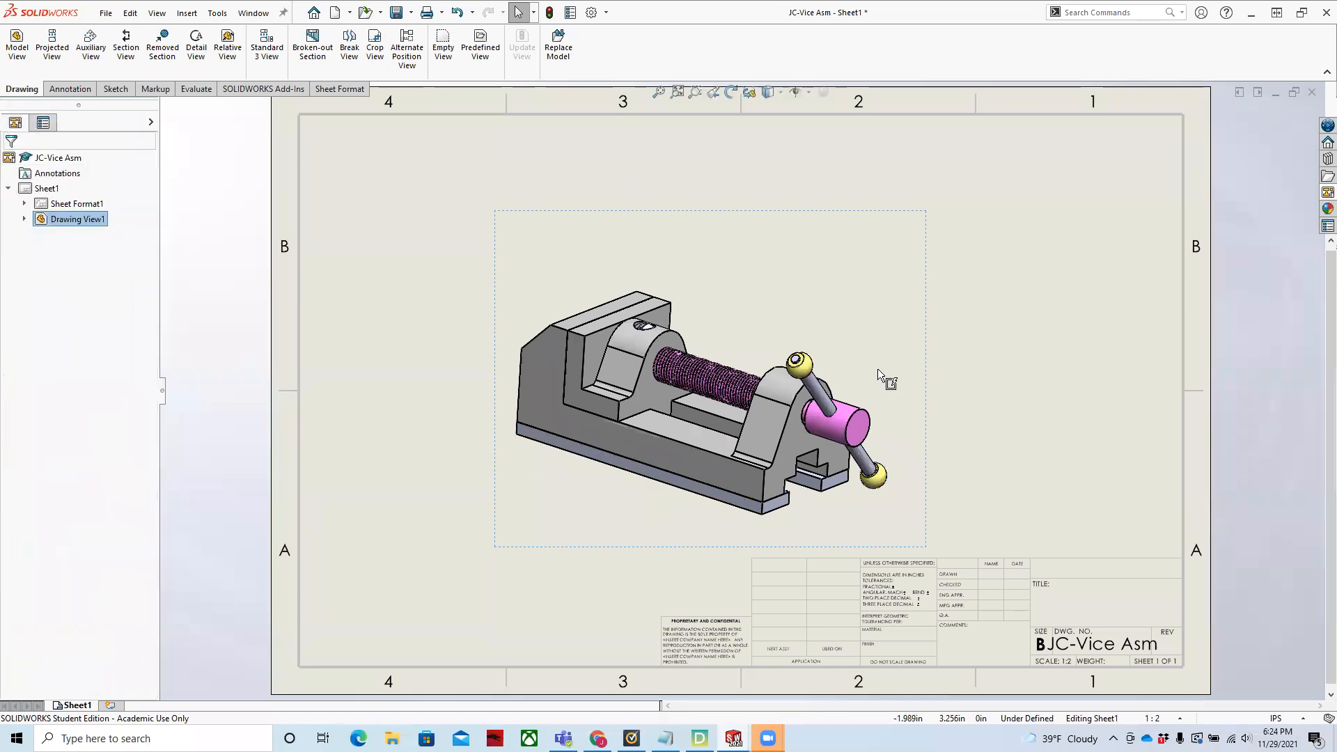
- Show the vice drawing view in its exploded state, using the Default configuration and Exploded View1
{"action": "right_click", "coordinate": [71, 221]}
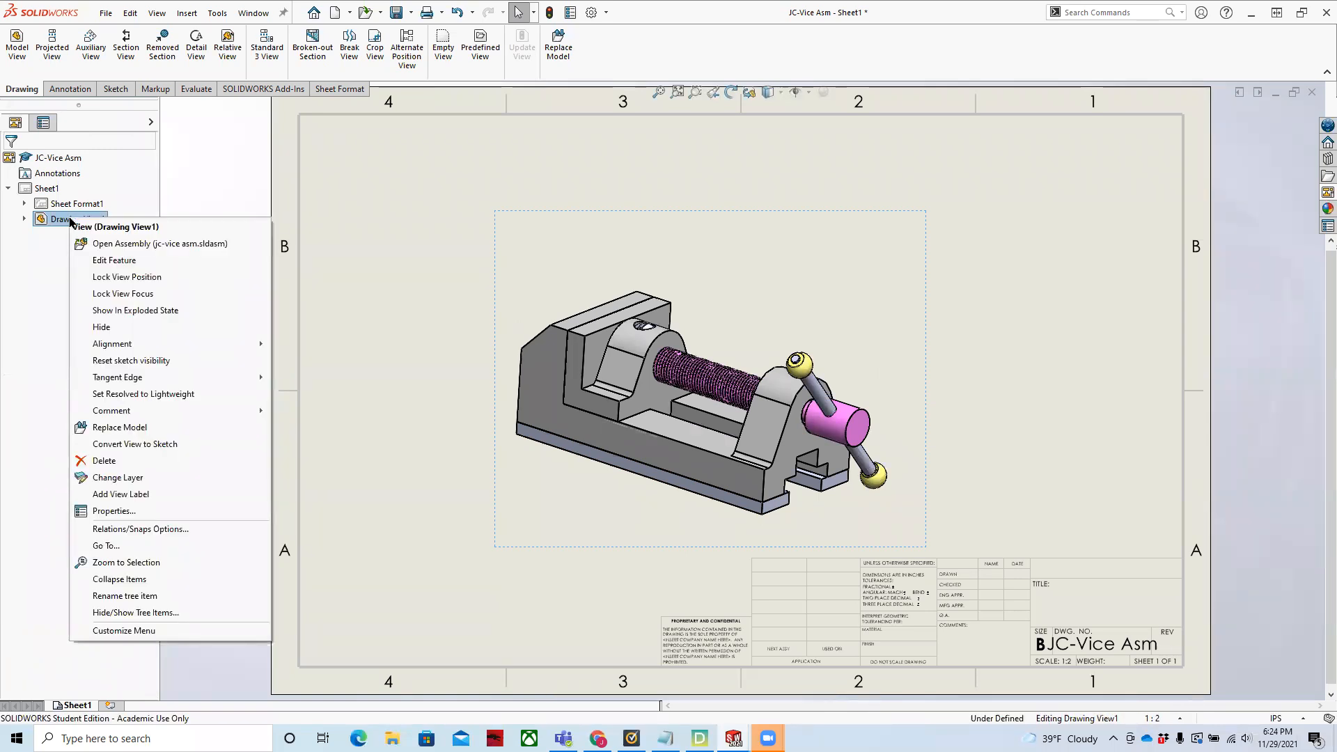
{"action": "left_click", "coordinate": [128, 514]}
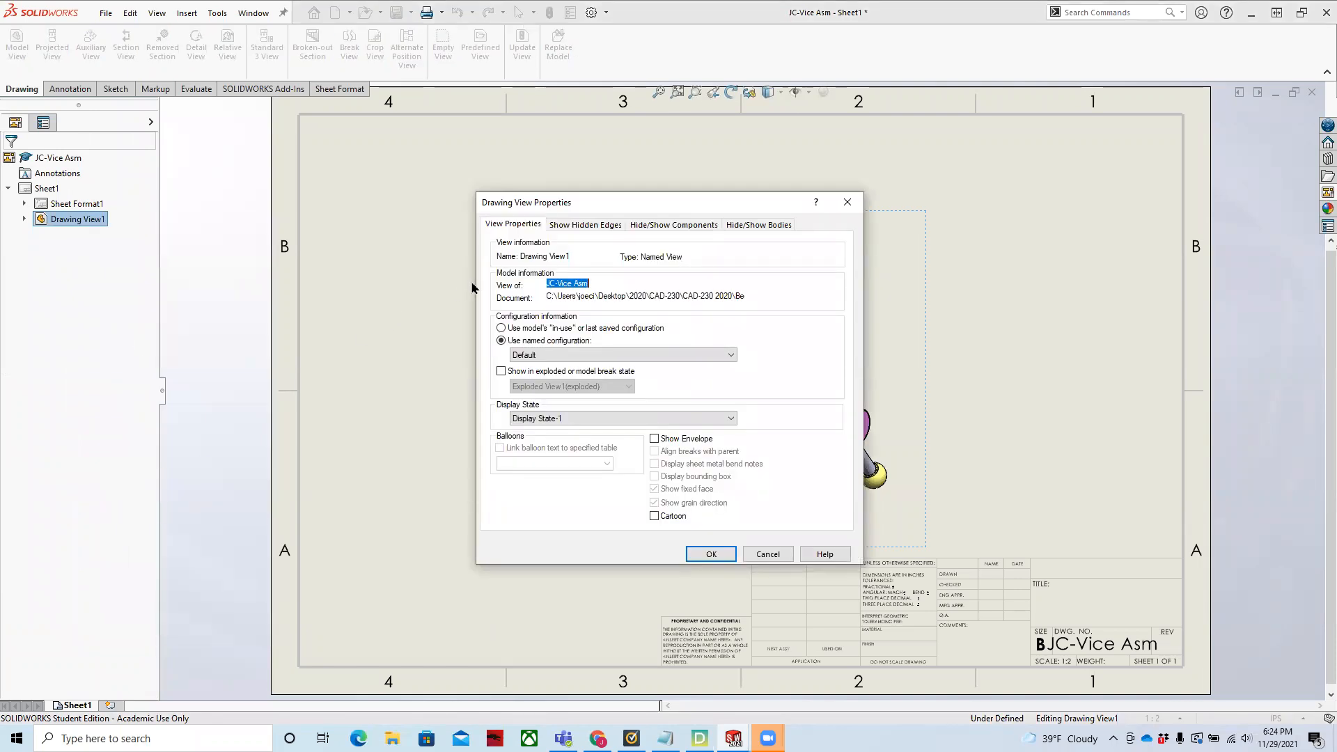
{"action": "left_click", "coordinate": [501, 372]}
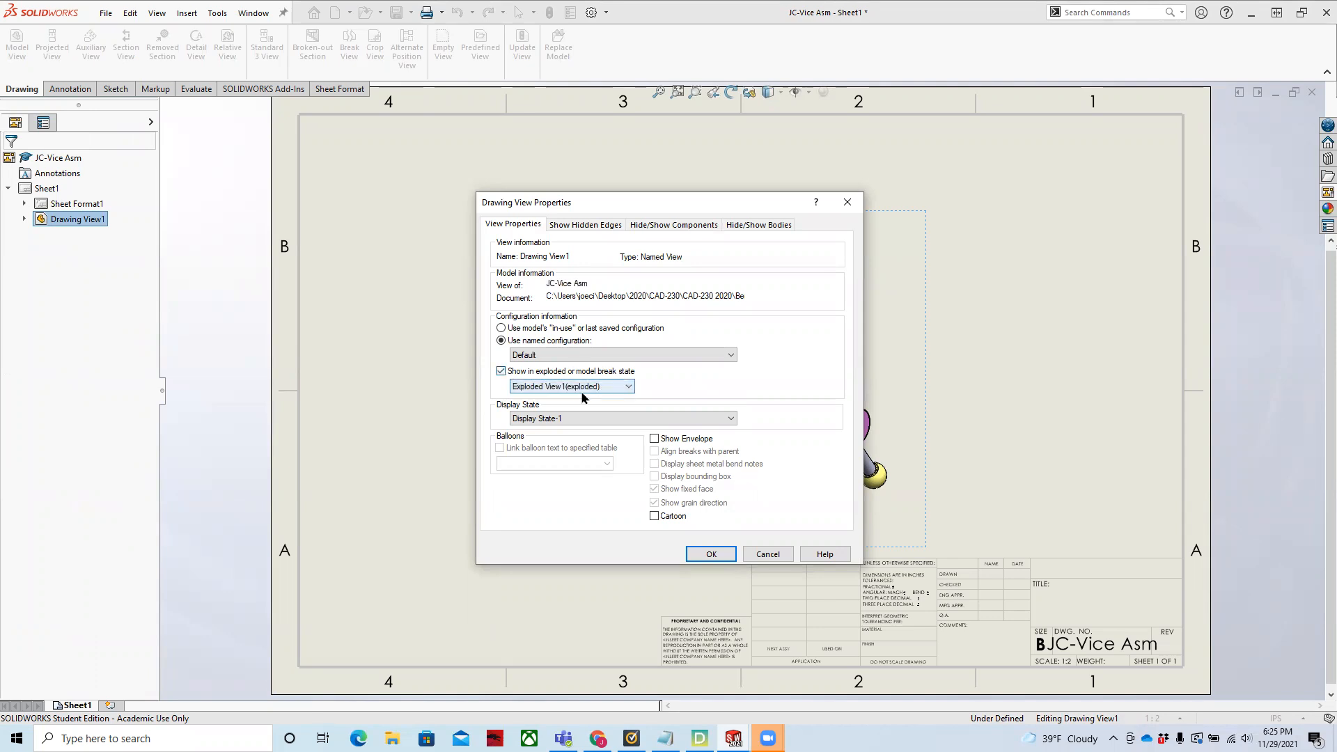
{"action": "left_click", "coordinate": [711, 554]}
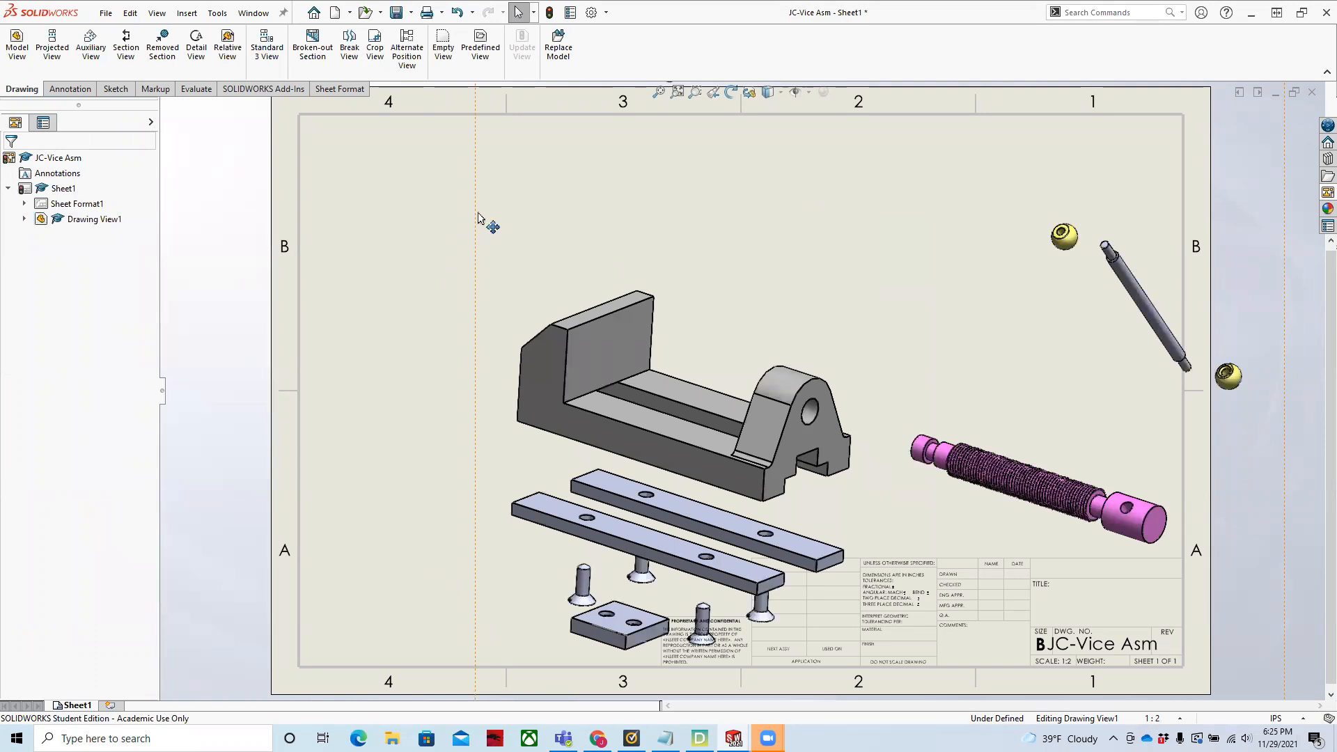
- Scale the exploded view to 1:2 and reposition it on the left half of the sheet so all parts fit within the border
{"action": "mouse_move", "coordinate": [478, 225]}
{"action": "left_mouse_down"}
{"action": "mouse_move", "coordinate": [409, 140]}
{"action": "mouse_move", "coordinate": [358, 134]}
{"action": "mouse_move", "coordinate": [354, 116]}
{"action": "left_mouse_up"}
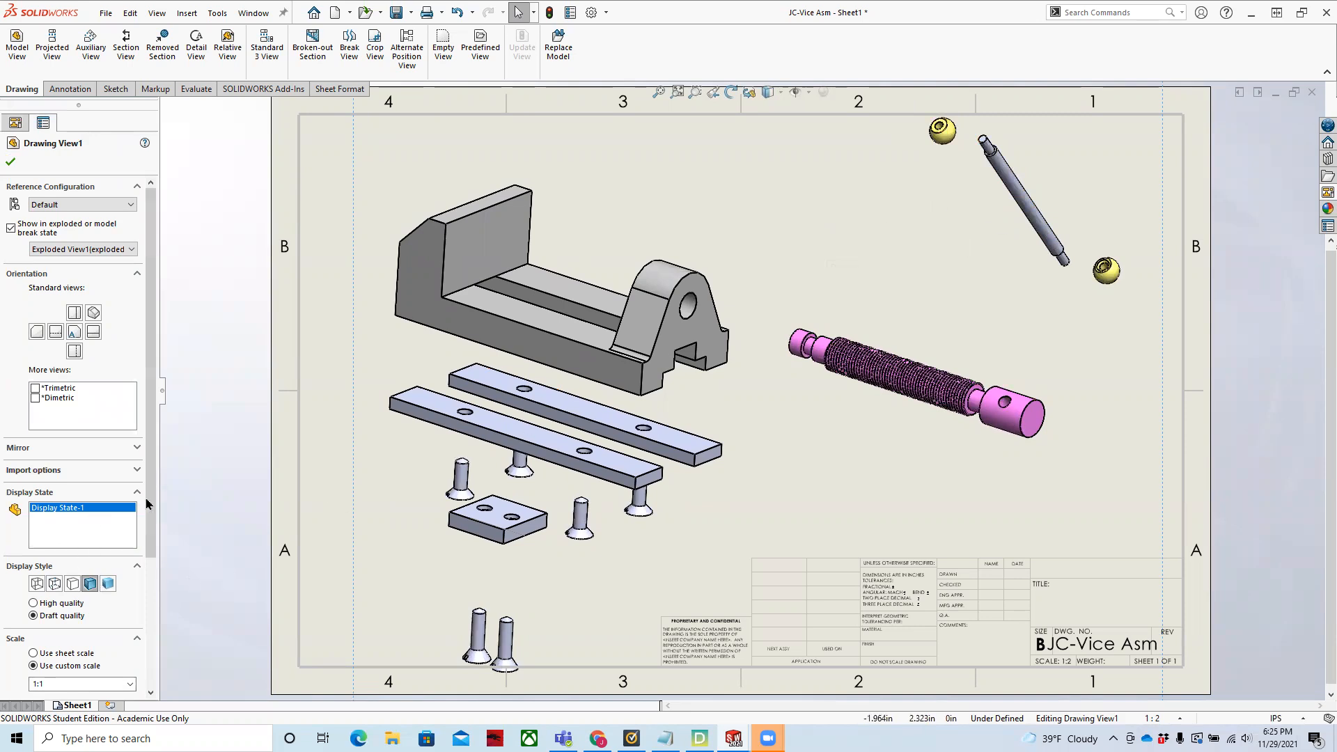
{"action": "scroll", "coordinate": [151, 494], "scroll_direction": "down", "scroll_amount": 3}
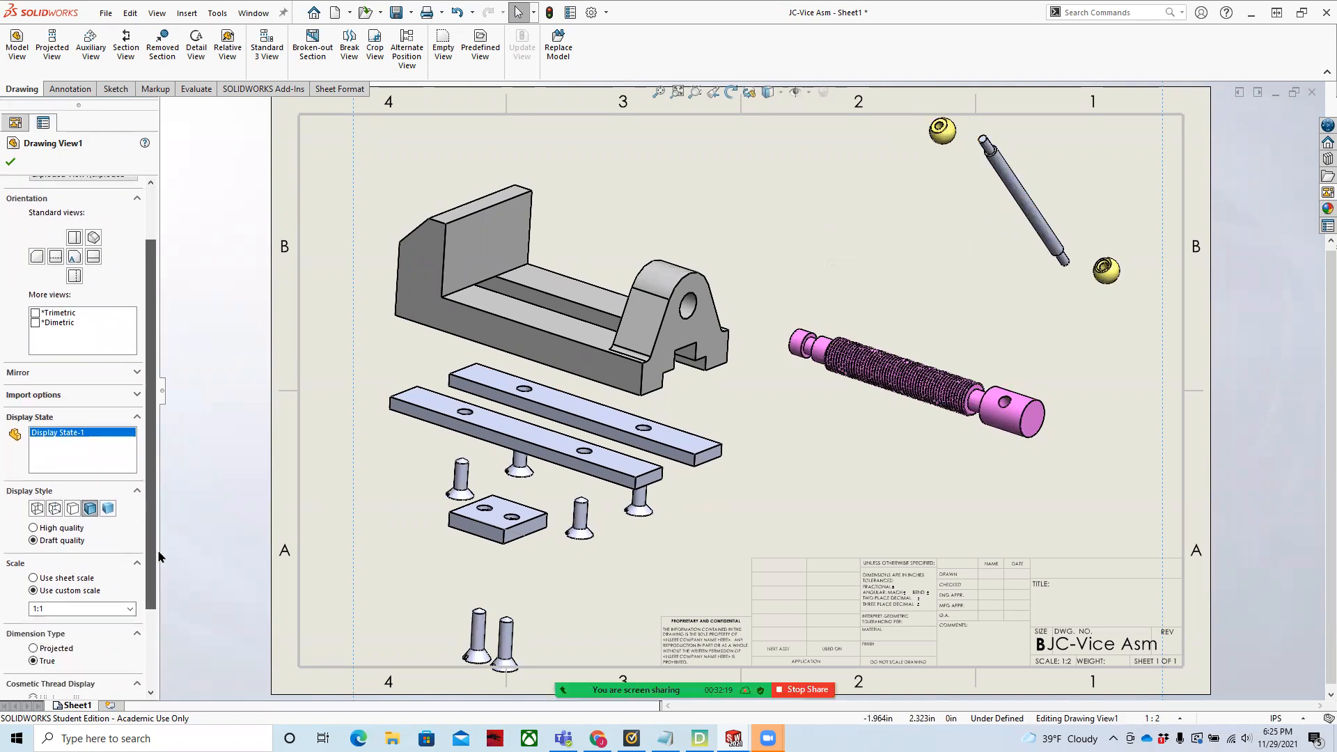
{"action": "left_click", "coordinate": [129, 547]}
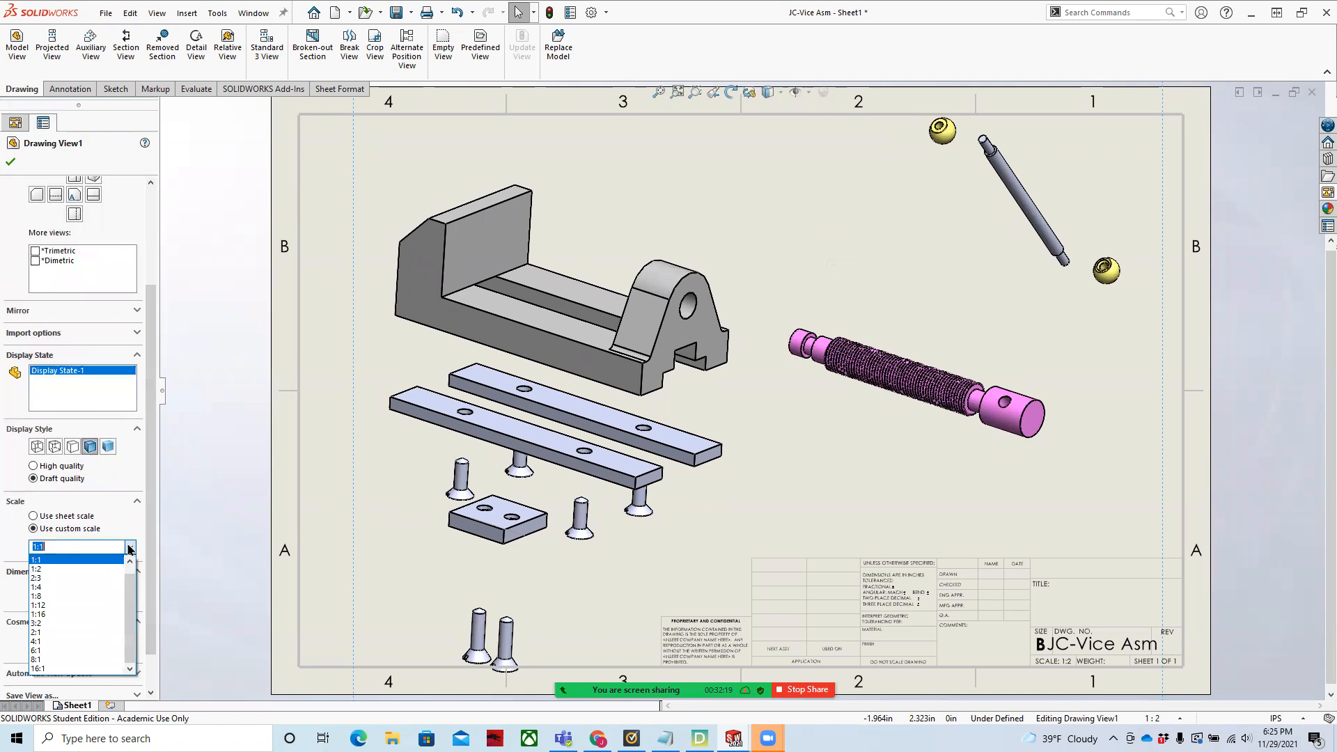
{"action": "left_click", "coordinate": [87, 573]}
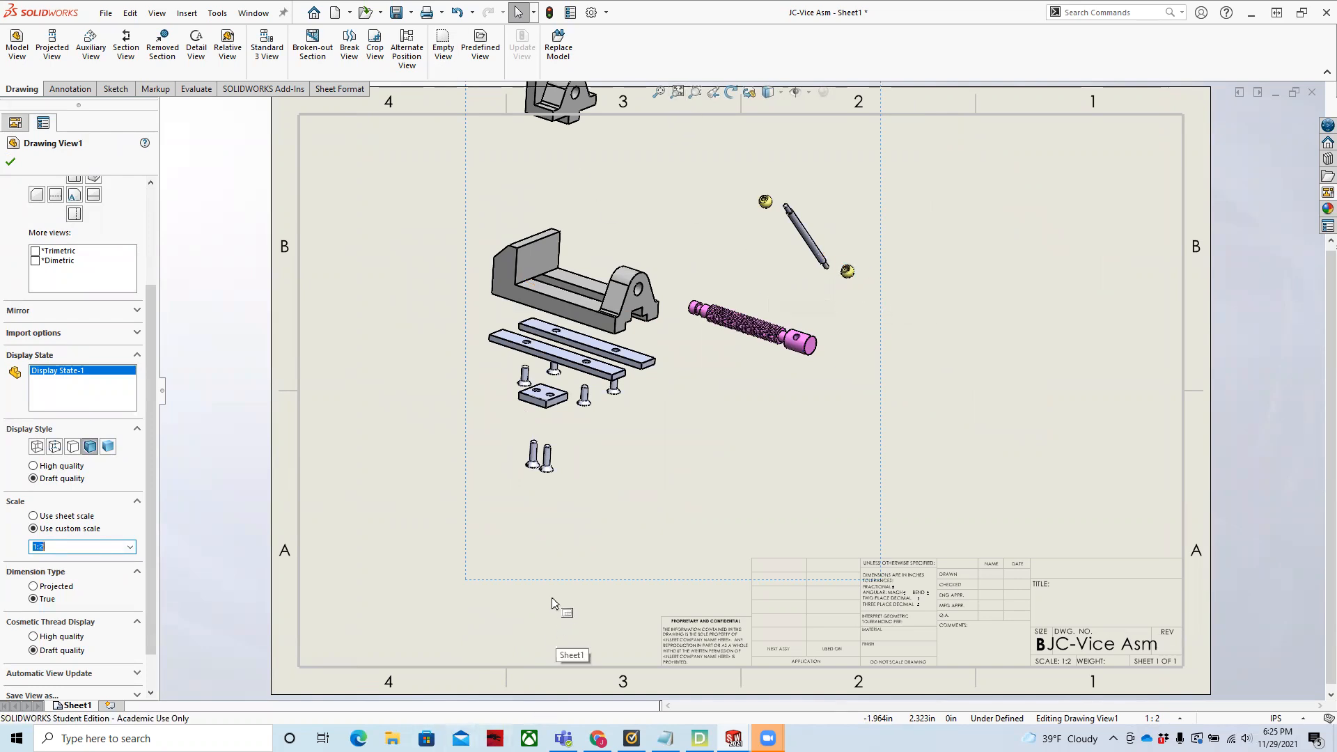
{"action": "mouse_move", "coordinate": [548, 601]}
{"action": "left_mouse_down"}
{"action": "mouse_move", "coordinate": [500, 706]}
{"action": "mouse_move", "coordinate": [461, 721]}
{"action": "mouse_move", "coordinate": [477, 725]}
{"action": "mouse_move", "coordinate": [466, 731]}
{"action": "left_mouse_up"}
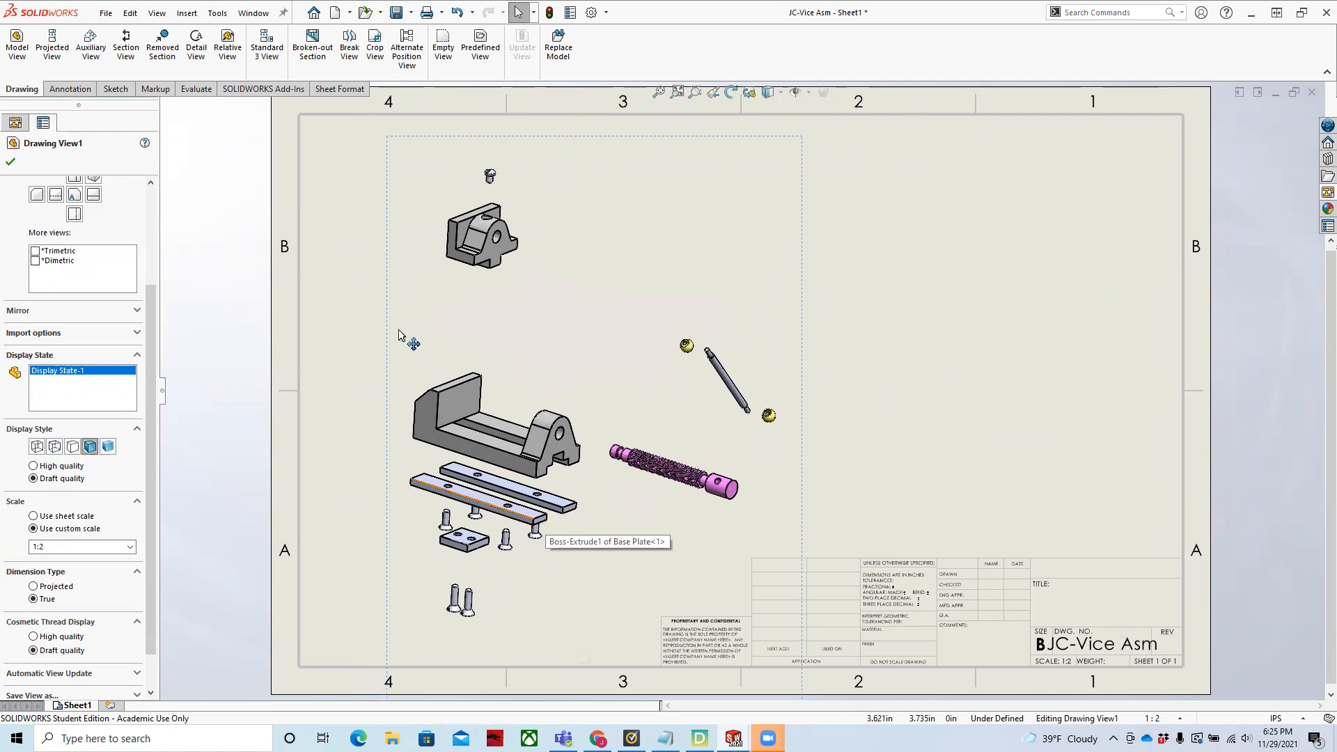
{"action": "left_click", "coordinate": [10, 164]}
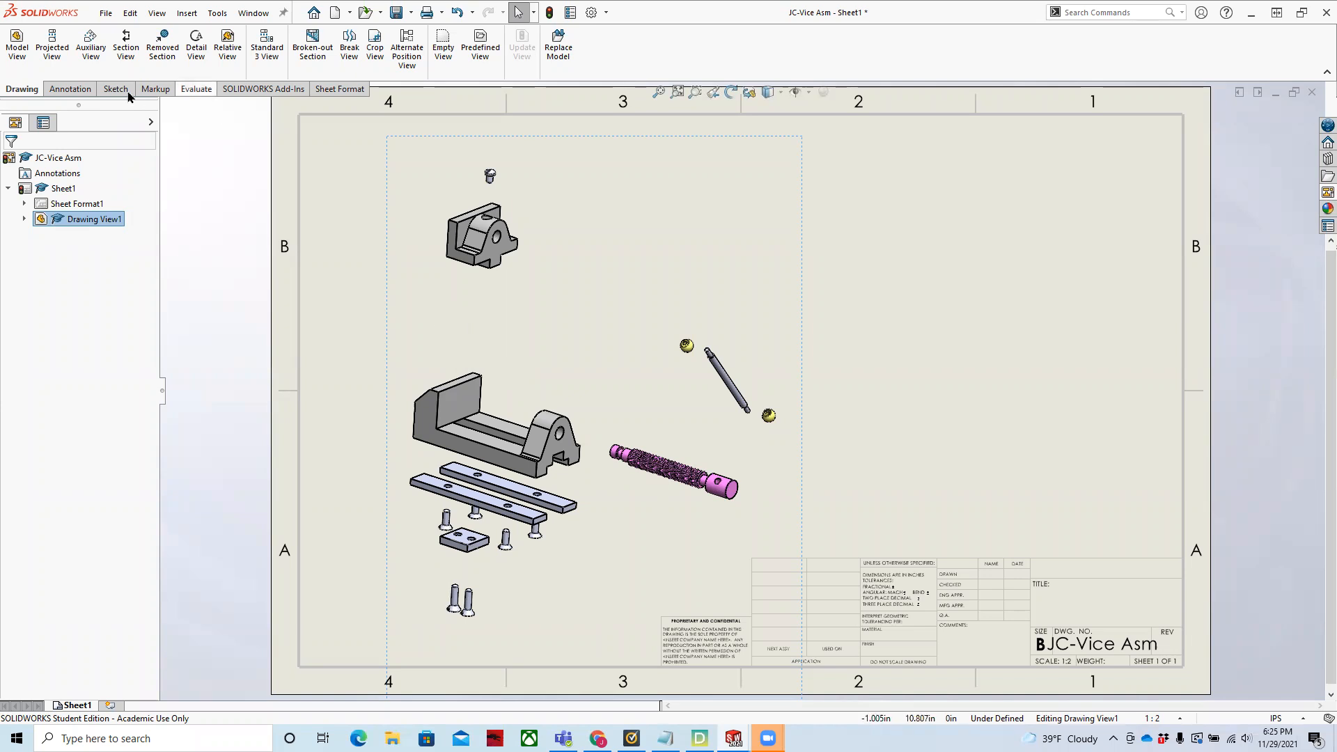
- Insert a top-level bill of materials with the bom-standard template in the upper-right corner of the sheet border
{"action": "left_click", "coordinate": [73, 90]}
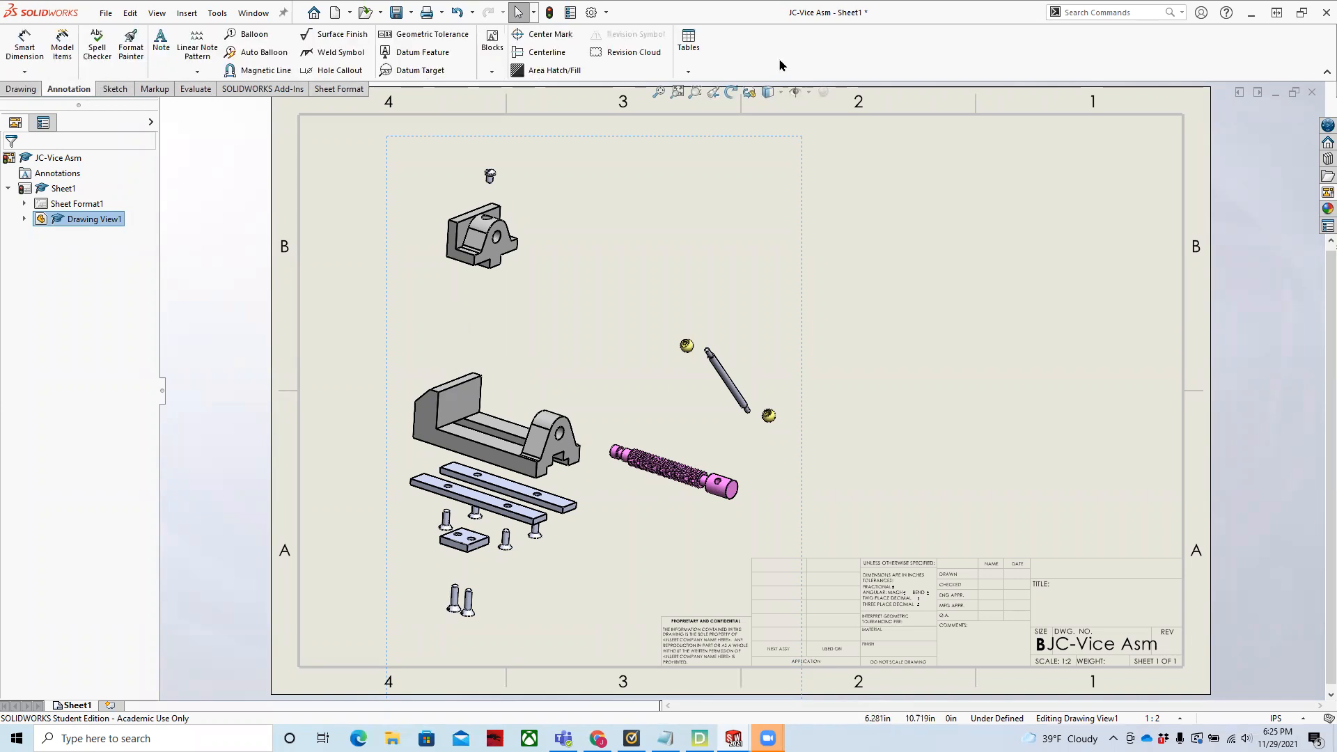
{"action": "left_click", "coordinate": [687, 72]}
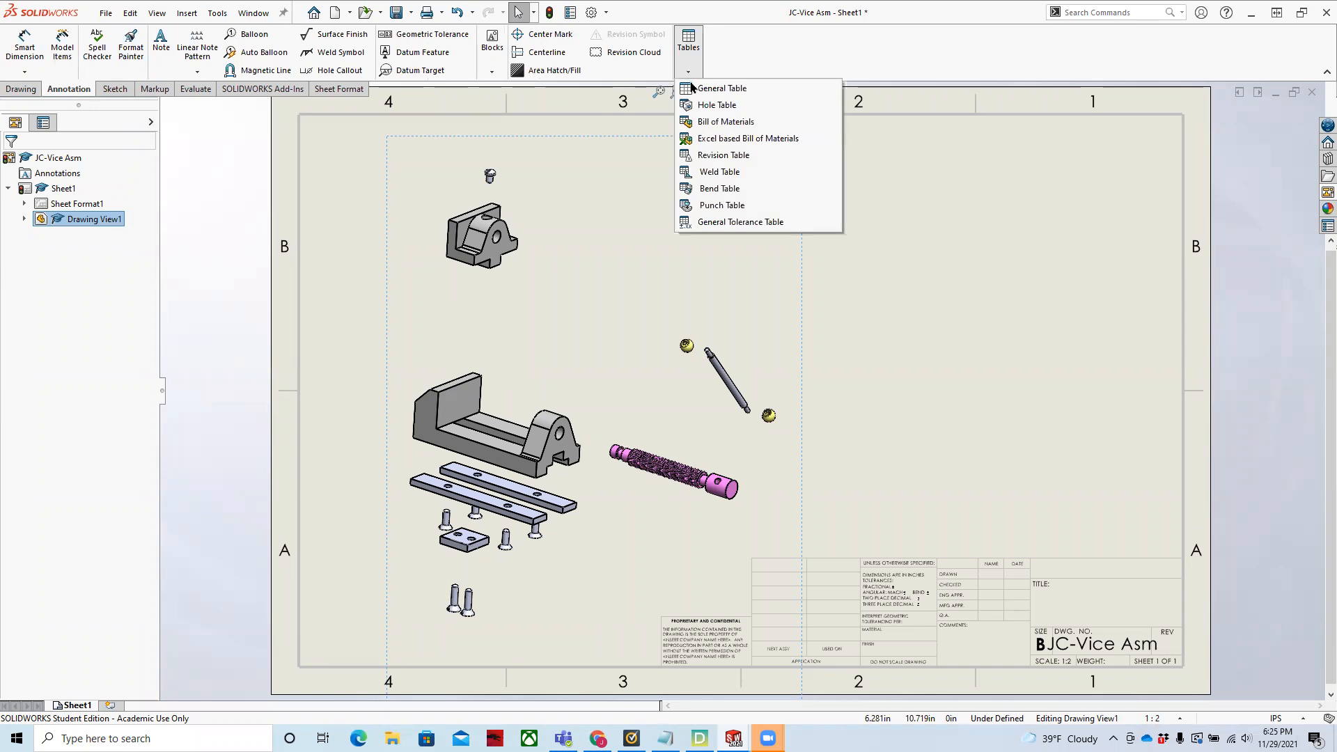
{"action": "left_click", "coordinate": [726, 124]}
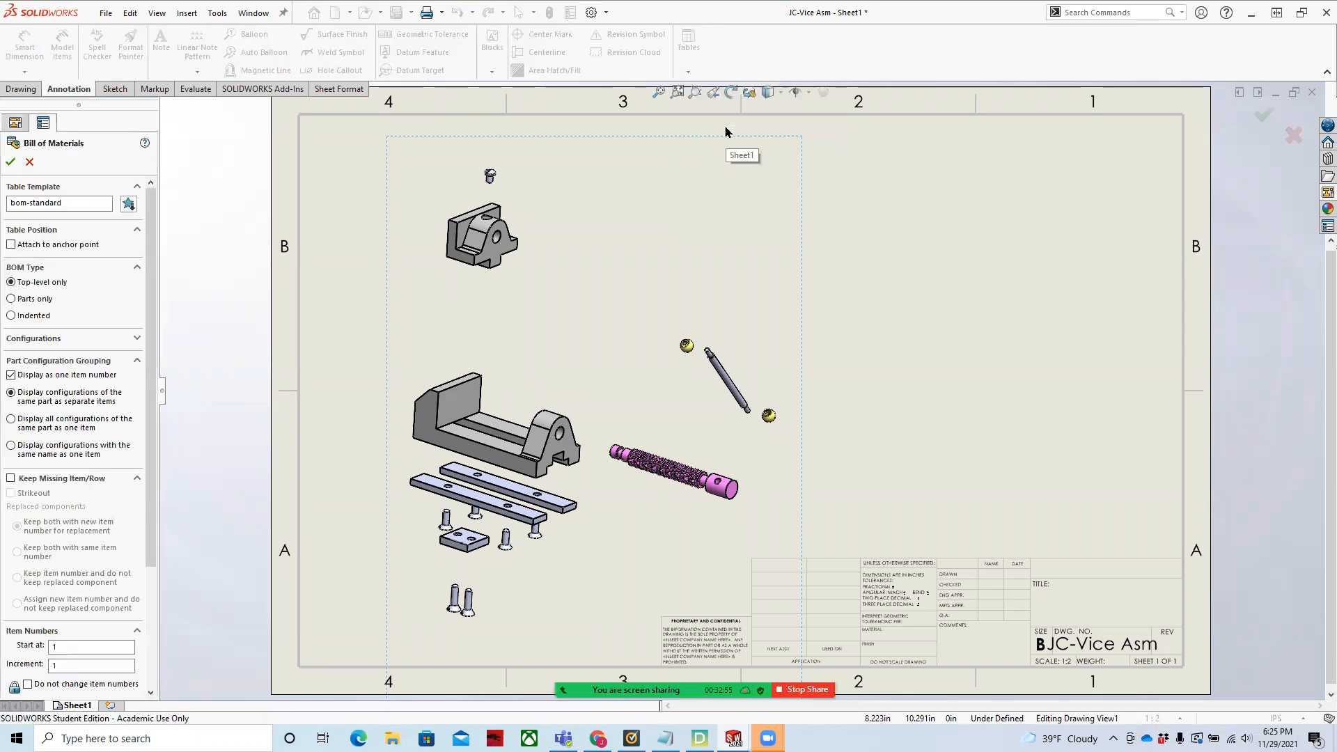
{"action": "left_click", "coordinate": [10, 165]}
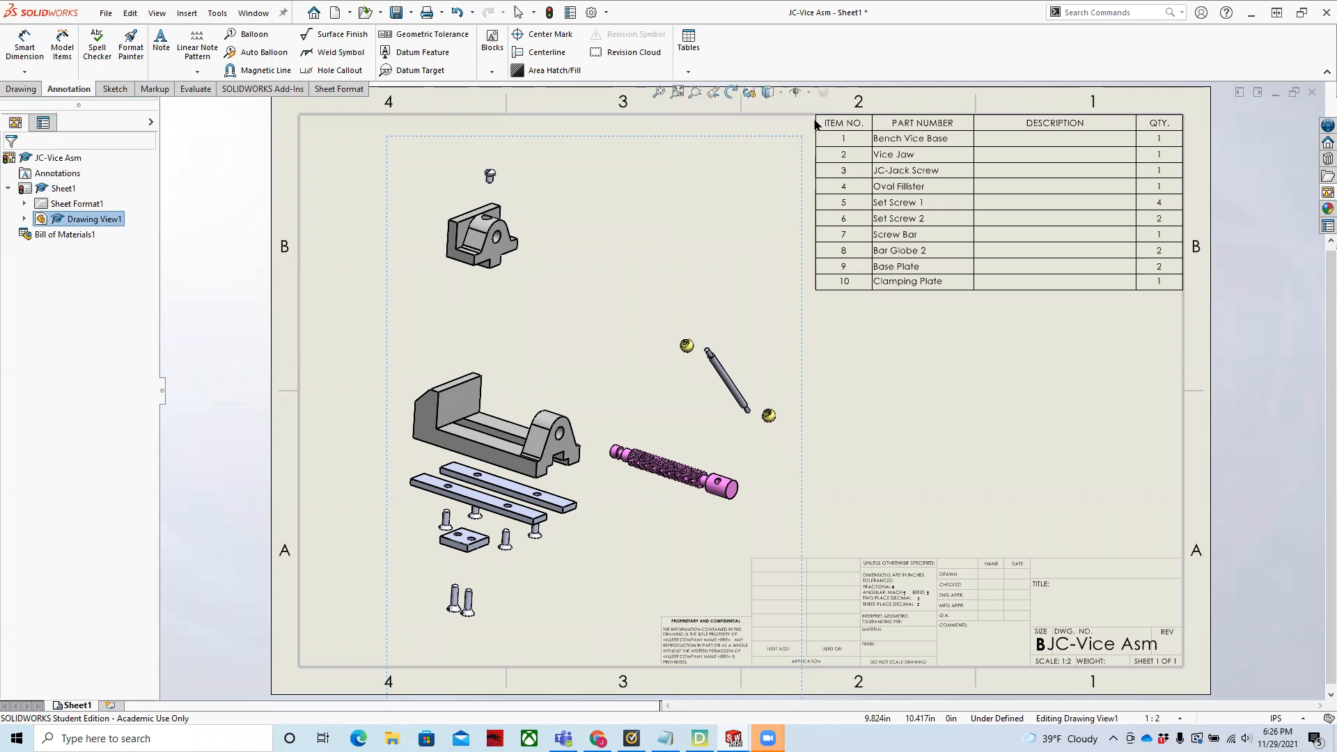
{"action": "left_click", "coordinate": [816, 124]}
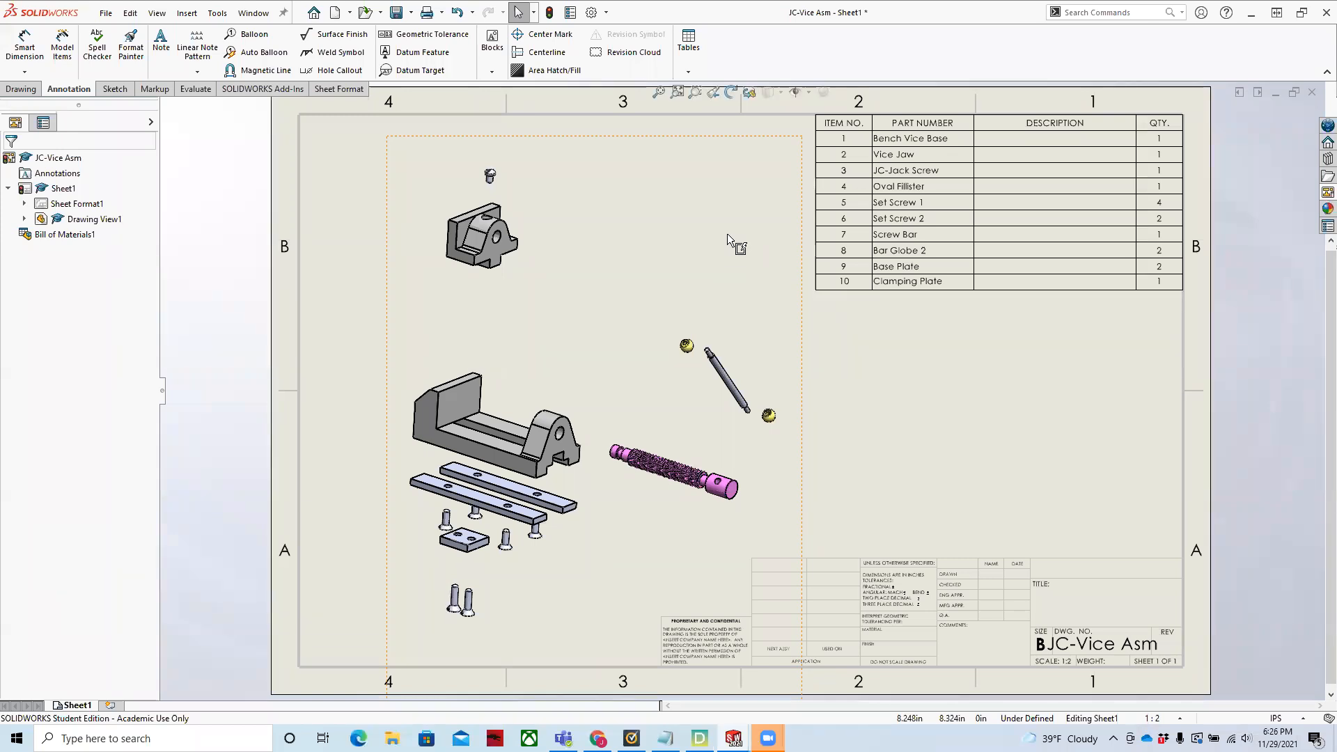
- Add circular item-number balloons to the bench vice base, the vice jaw and the oval fillister screw
{"action": "left_click", "coordinate": [252, 34]}
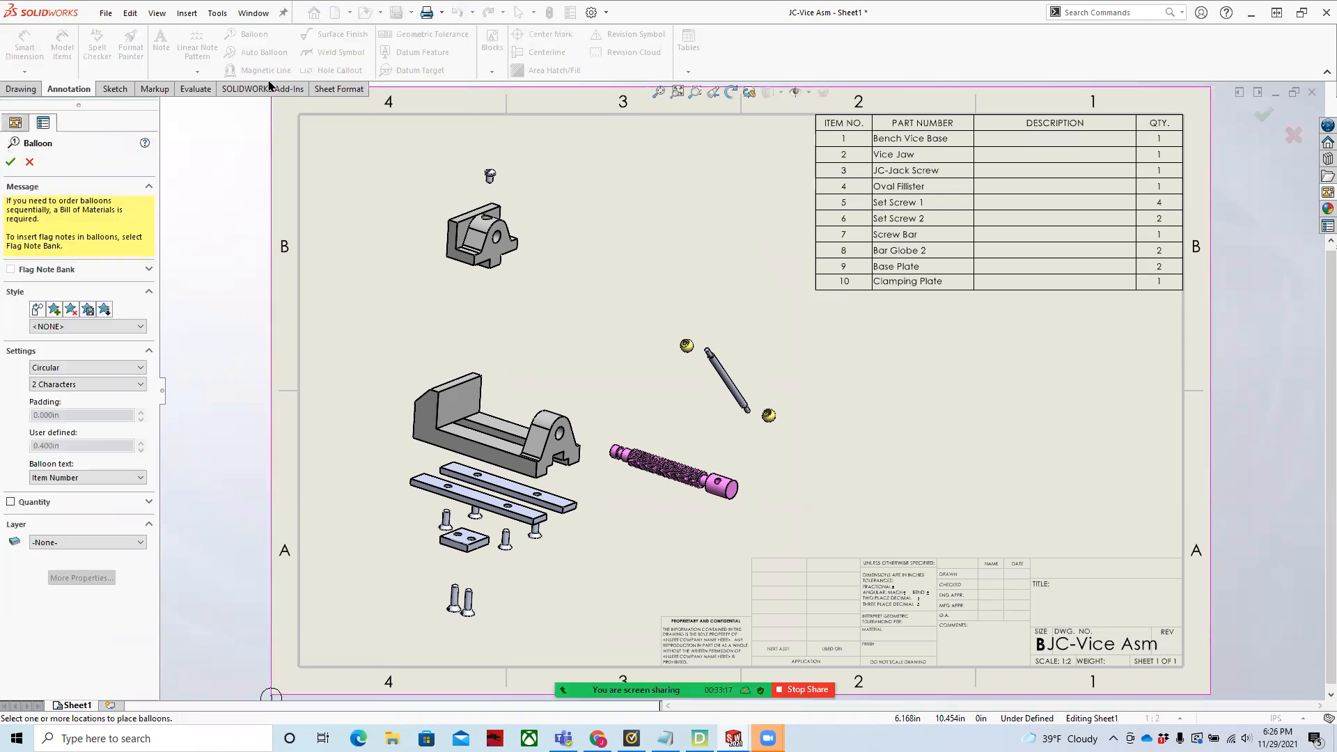
{"action": "left_click", "coordinate": [425, 393]}
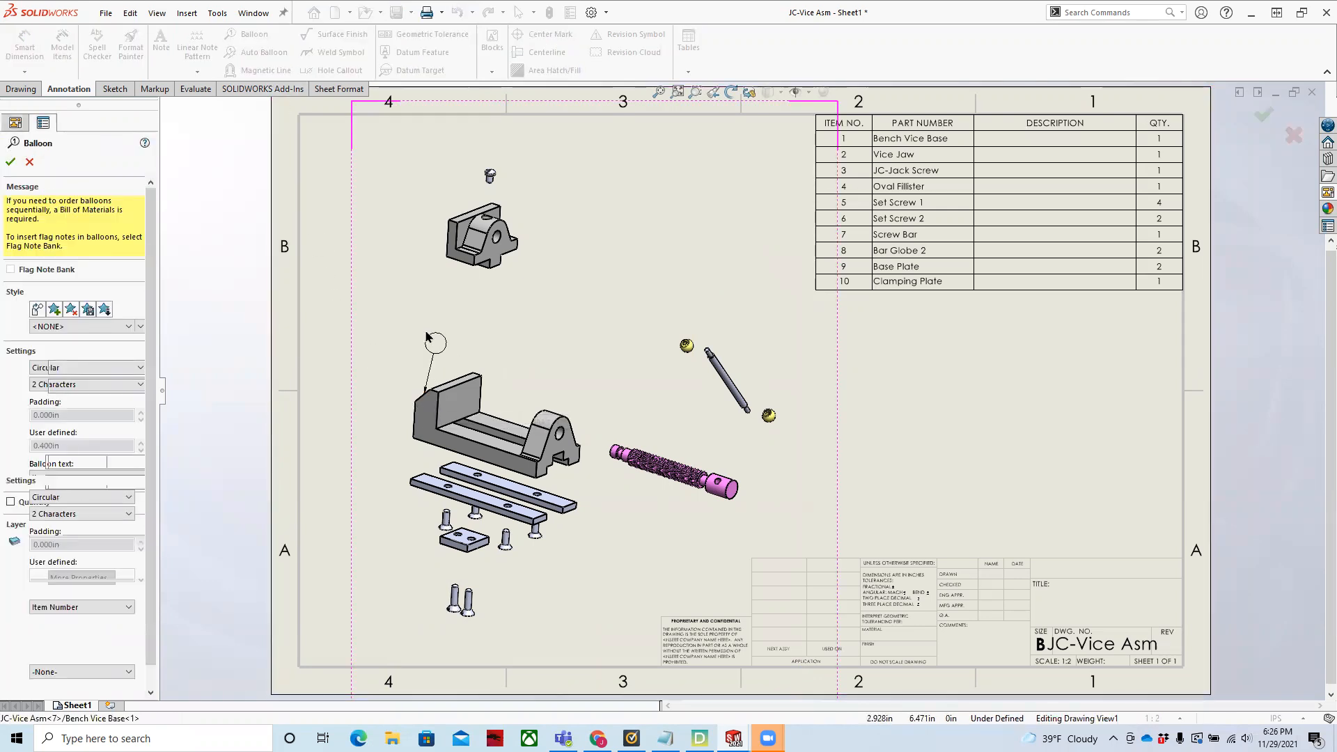
{"action": "left_click", "coordinate": [380, 335]}
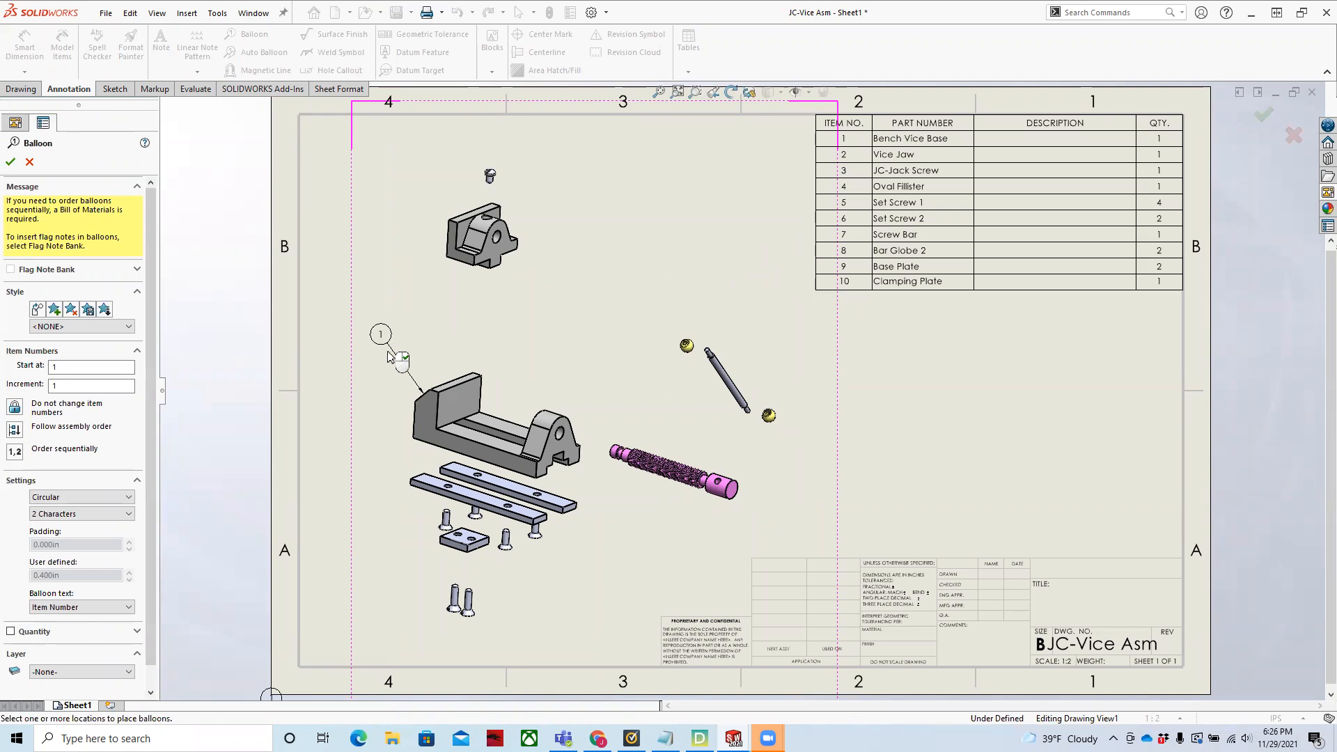
{"action": "left_click", "coordinate": [461, 214]}
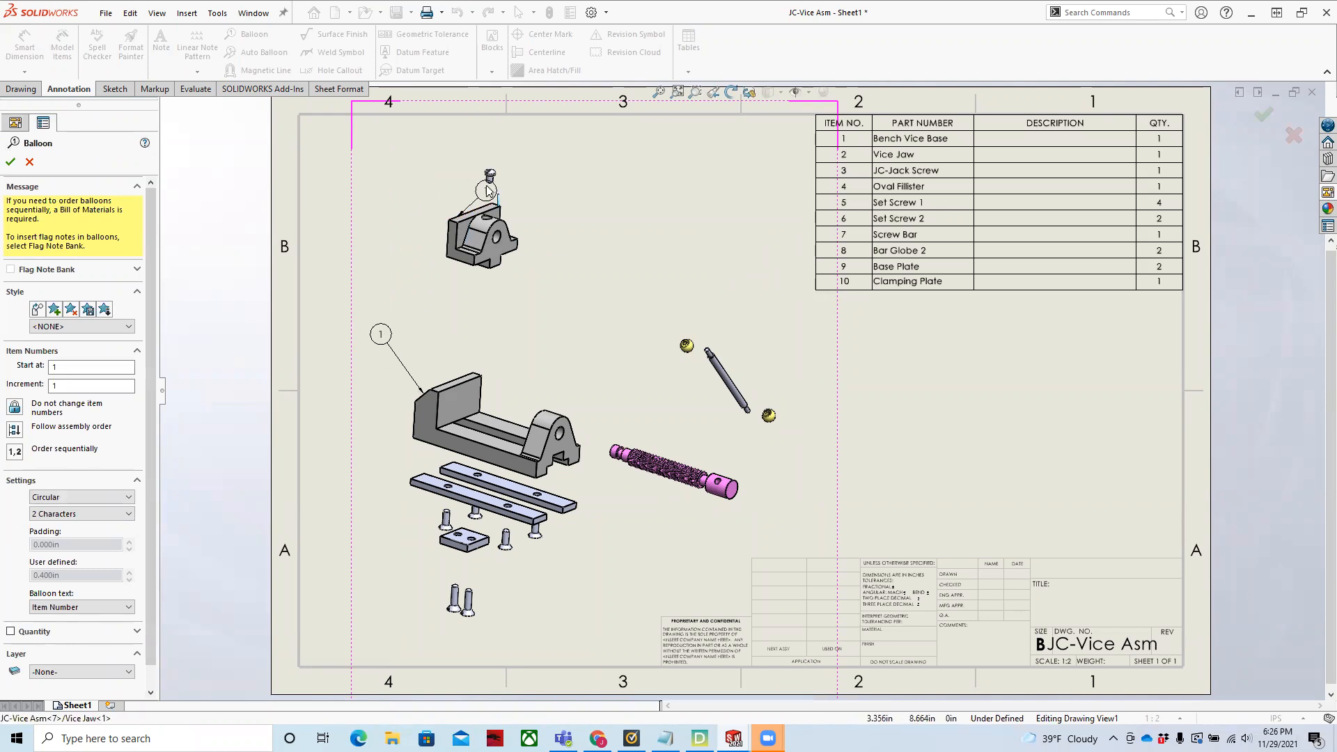
{"action": "left_click", "coordinate": [419, 180]}
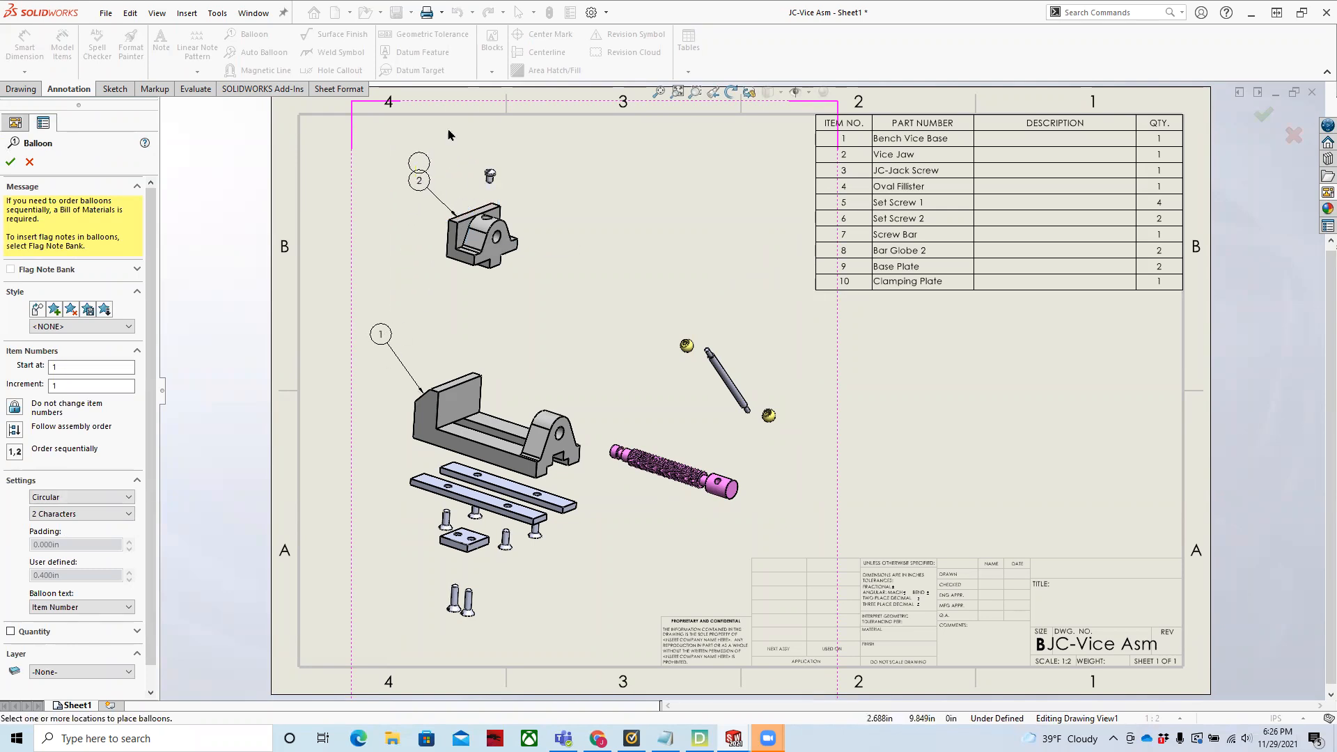
{"action": "left_click", "coordinate": [492, 174]}
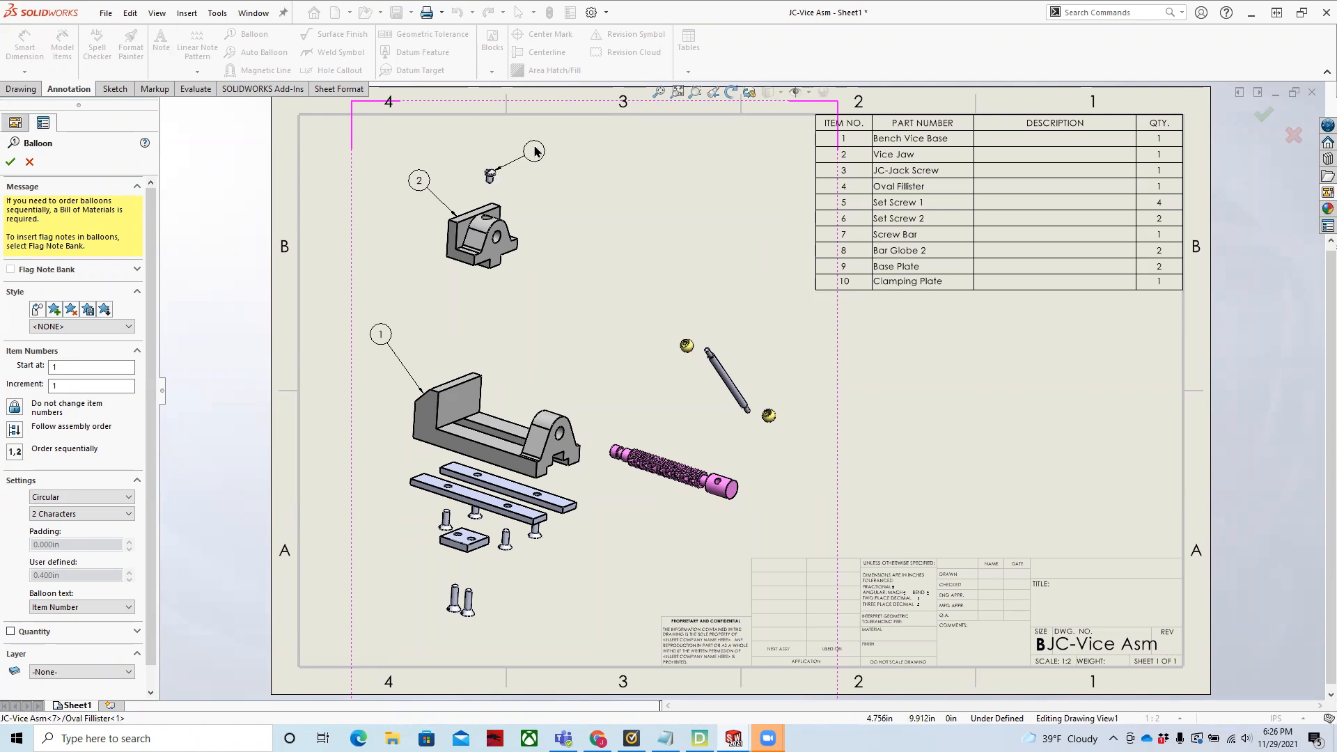
{"action": "left_click", "coordinate": [534, 149]}
- Add item-number balloons to both bar globes, the screw bar and the jack screw
{"action": "left_click", "coordinate": [687, 344]}
{"action": "left_click", "coordinate": [684, 267]}
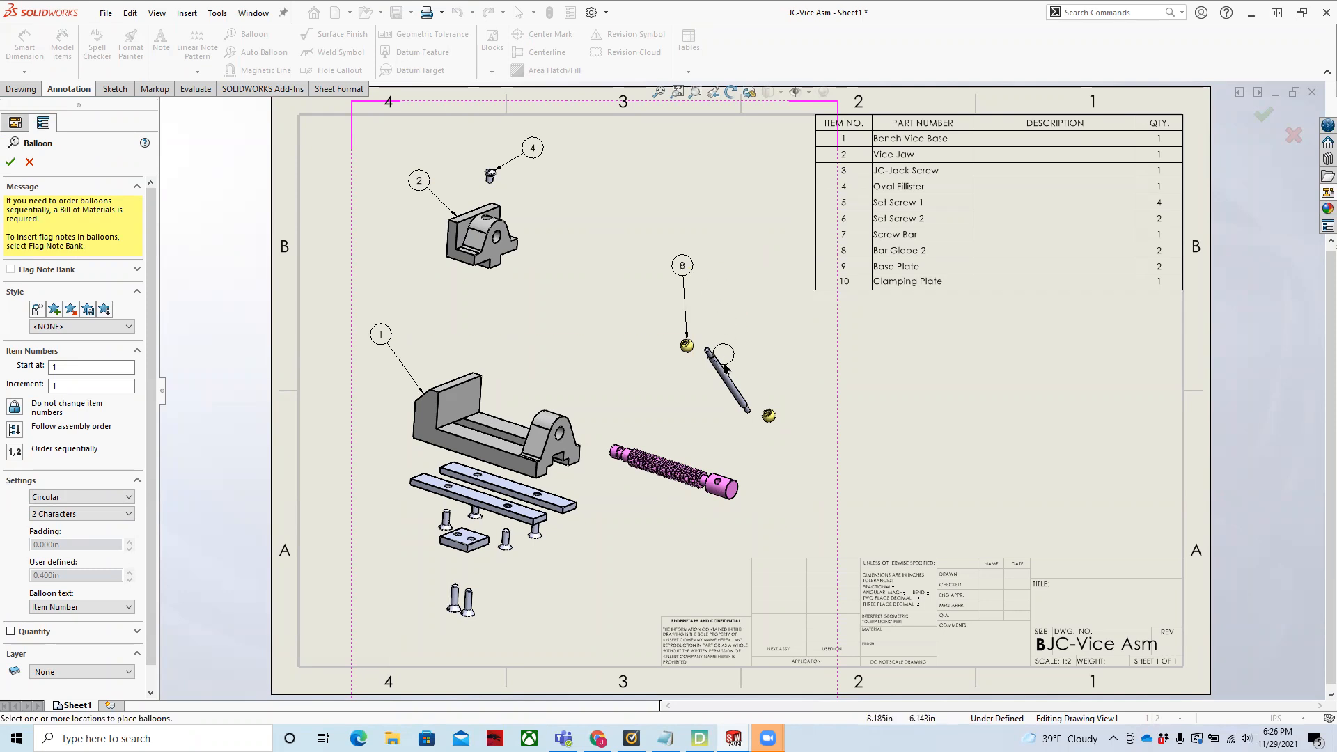
{"action": "left_click", "coordinate": [724, 365]}
{"action": "left_click", "coordinate": [761, 333]}
{"action": "left_click", "coordinate": [775, 417]}
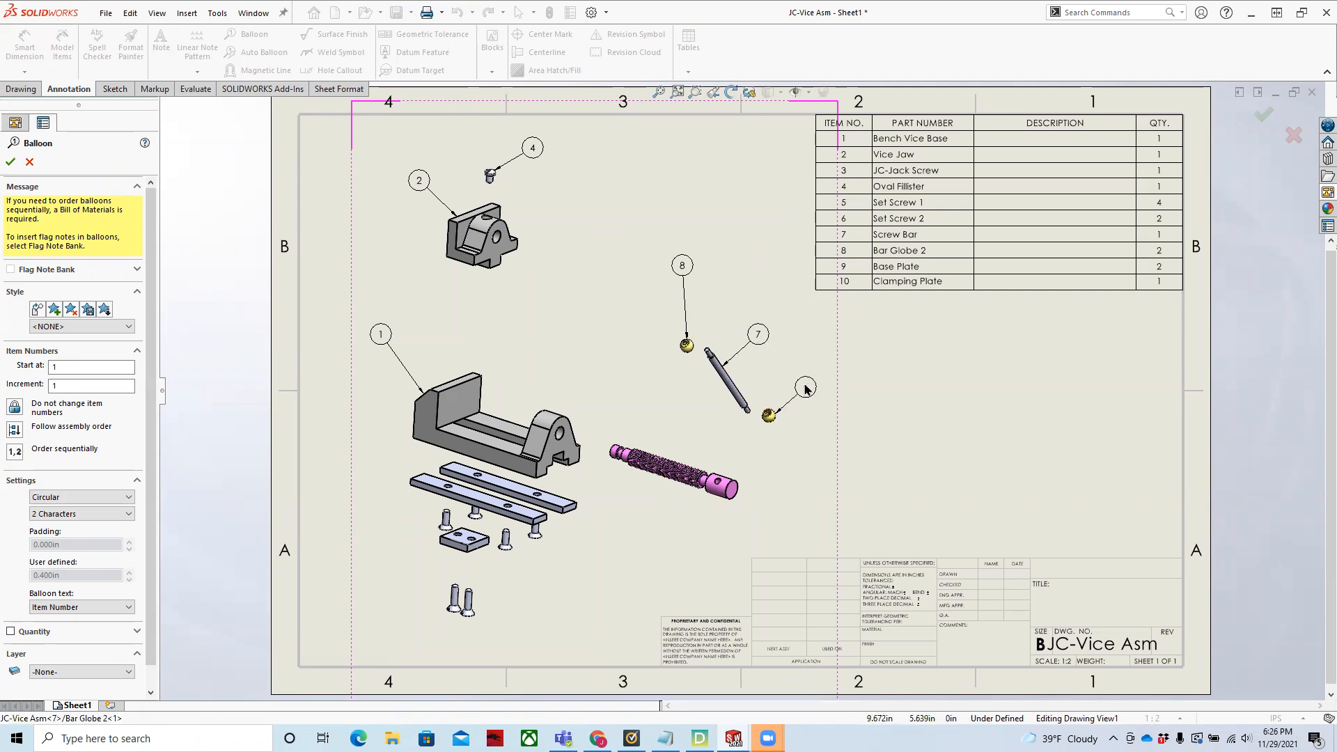
{"action": "left_click", "coordinate": [814, 396]}
{"action": "left_click", "coordinate": [735, 481]}
{"action": "left_click", "coordinate": [787, 482]}
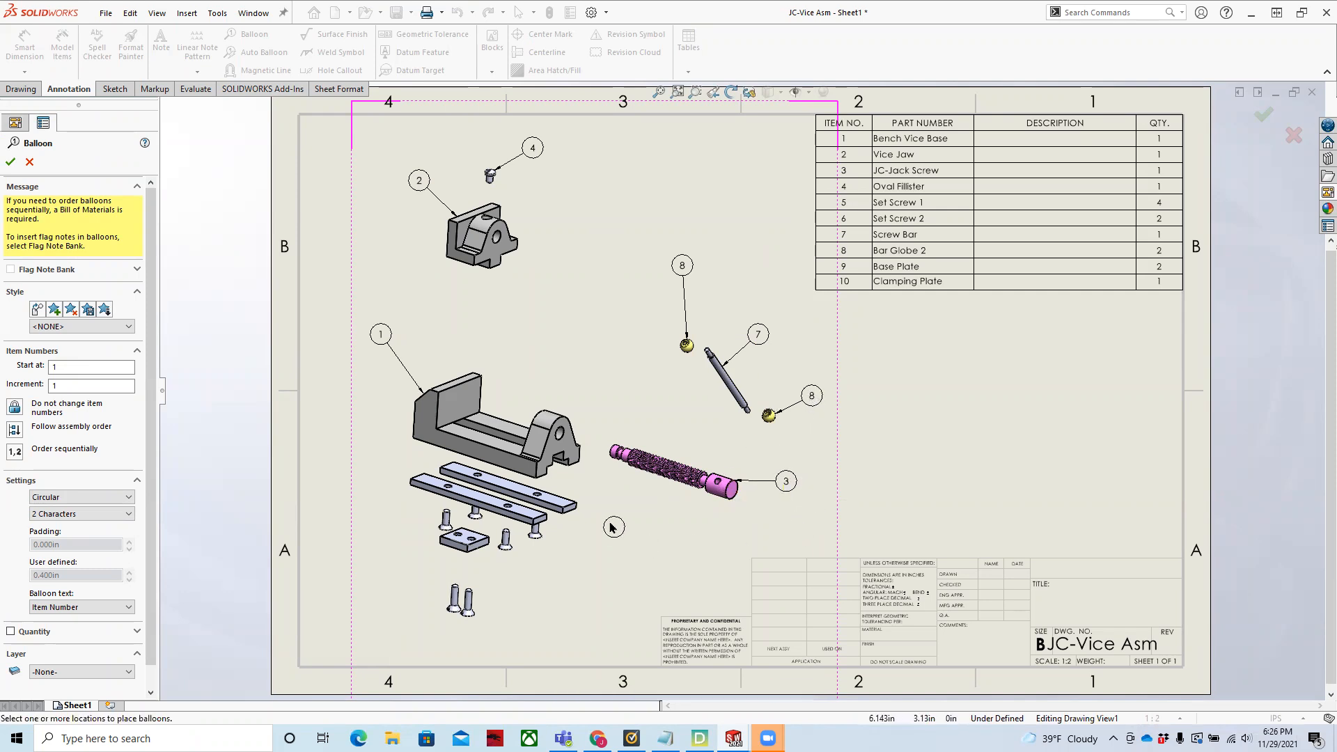
- Add item-number balloons to the two base plates, placing them to the lower right of the plates
{"action": "left_click", "coordinate": [578, 505]}
{"action": "left_click", "coordinate": [648, 535]}
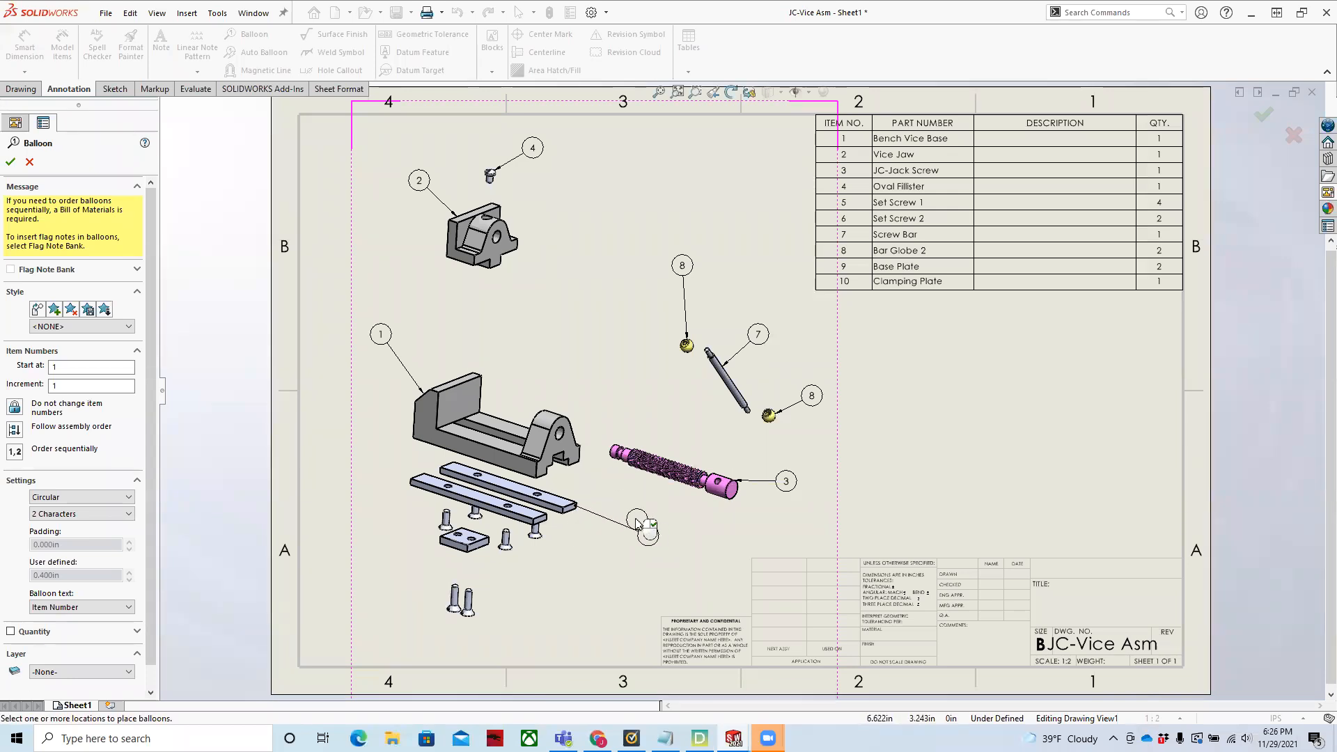
{"action": "left_click", "coordinate": [545, 520]}
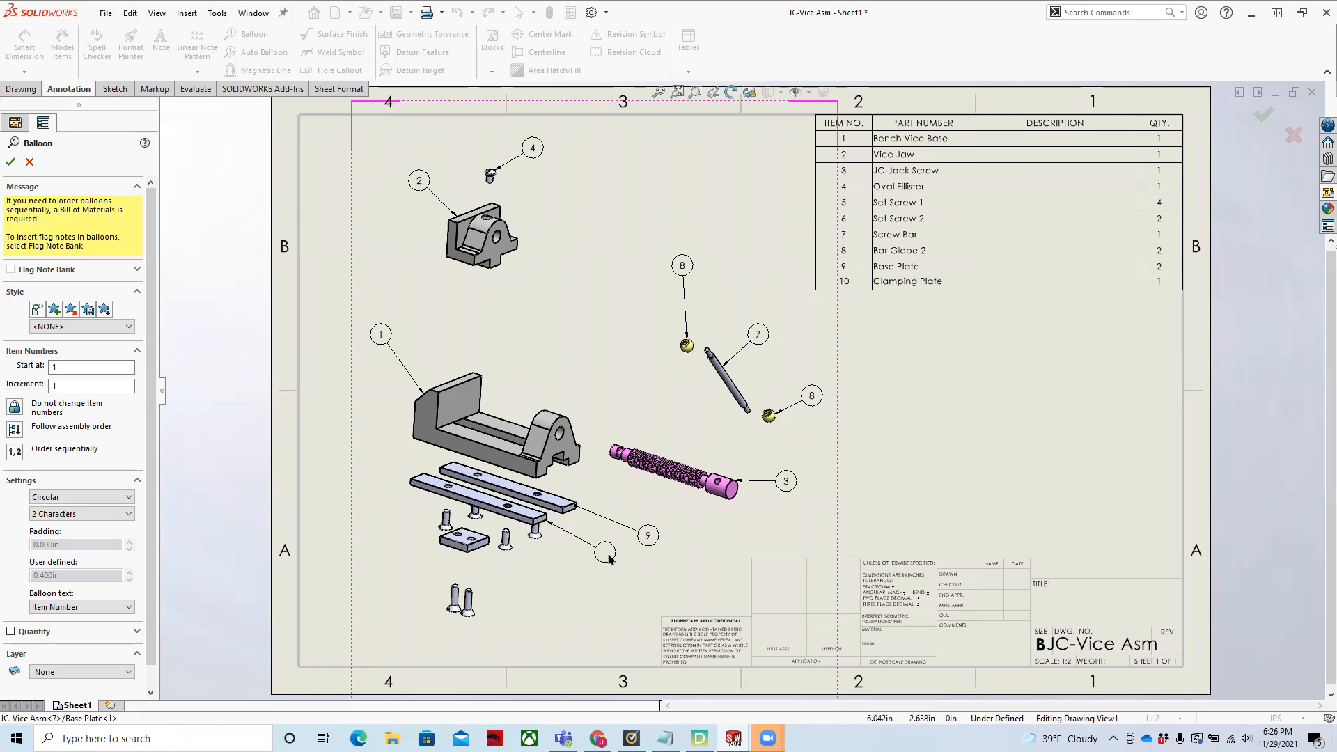
{"action": "left_click", "coordinate": [606, 547]}
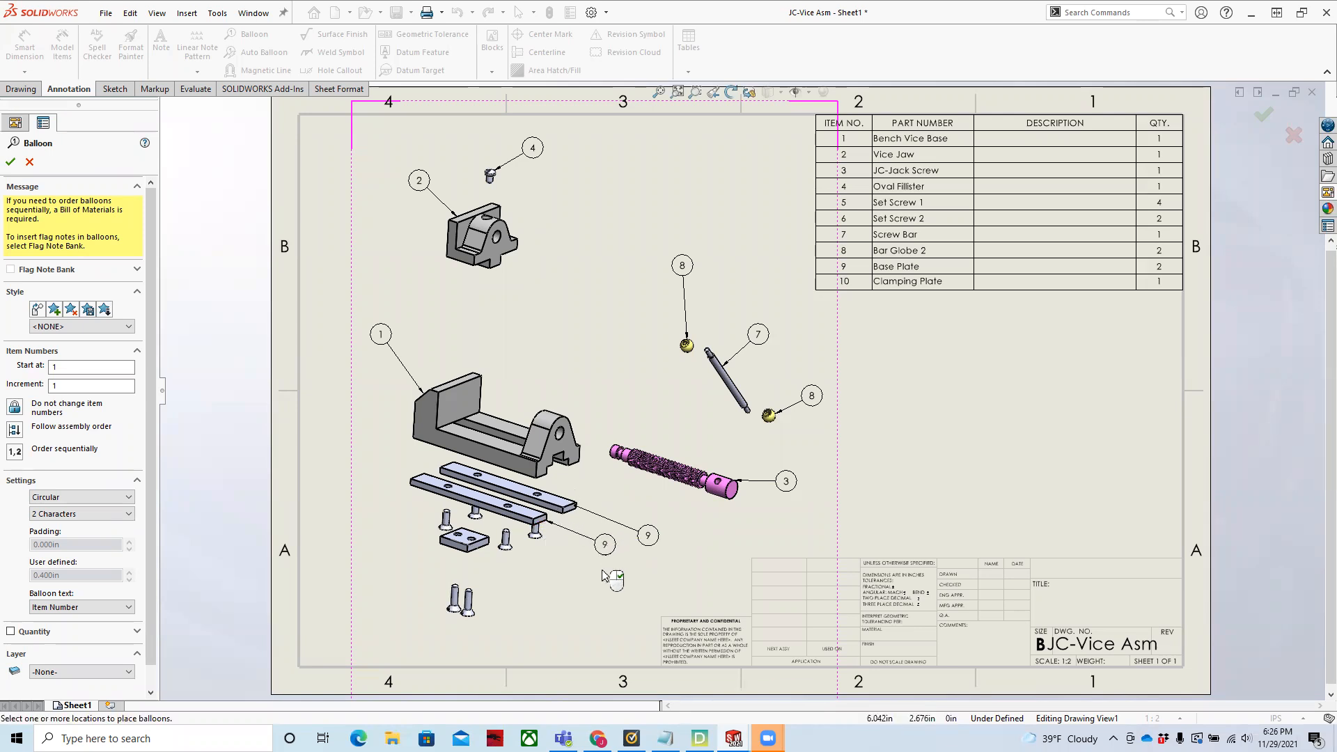
- Add item-number balloons to a short set screw below the base plates, the clamping plate and one long set screw, finishing the ballooning
{"action": "left_click", "coordinate": [541, 541]}
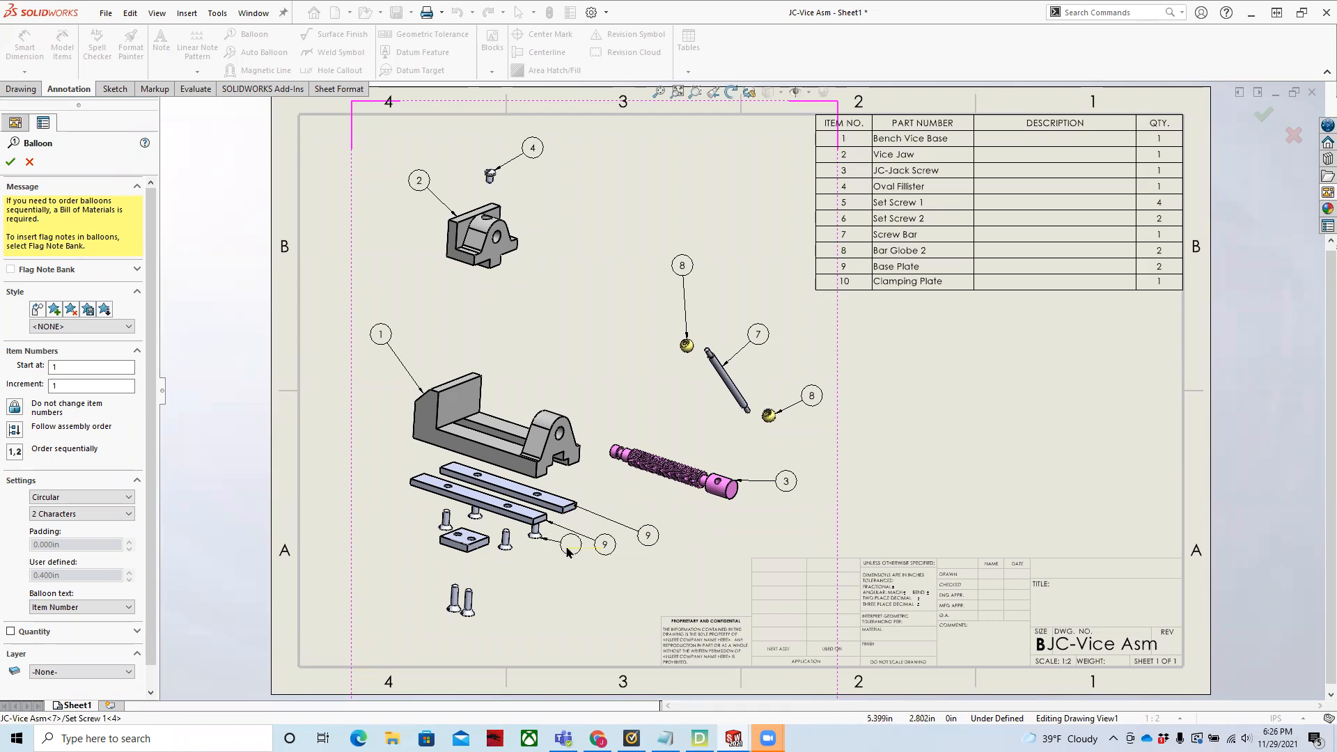
{"action": "left_click", "coordinate": [559, 566]}
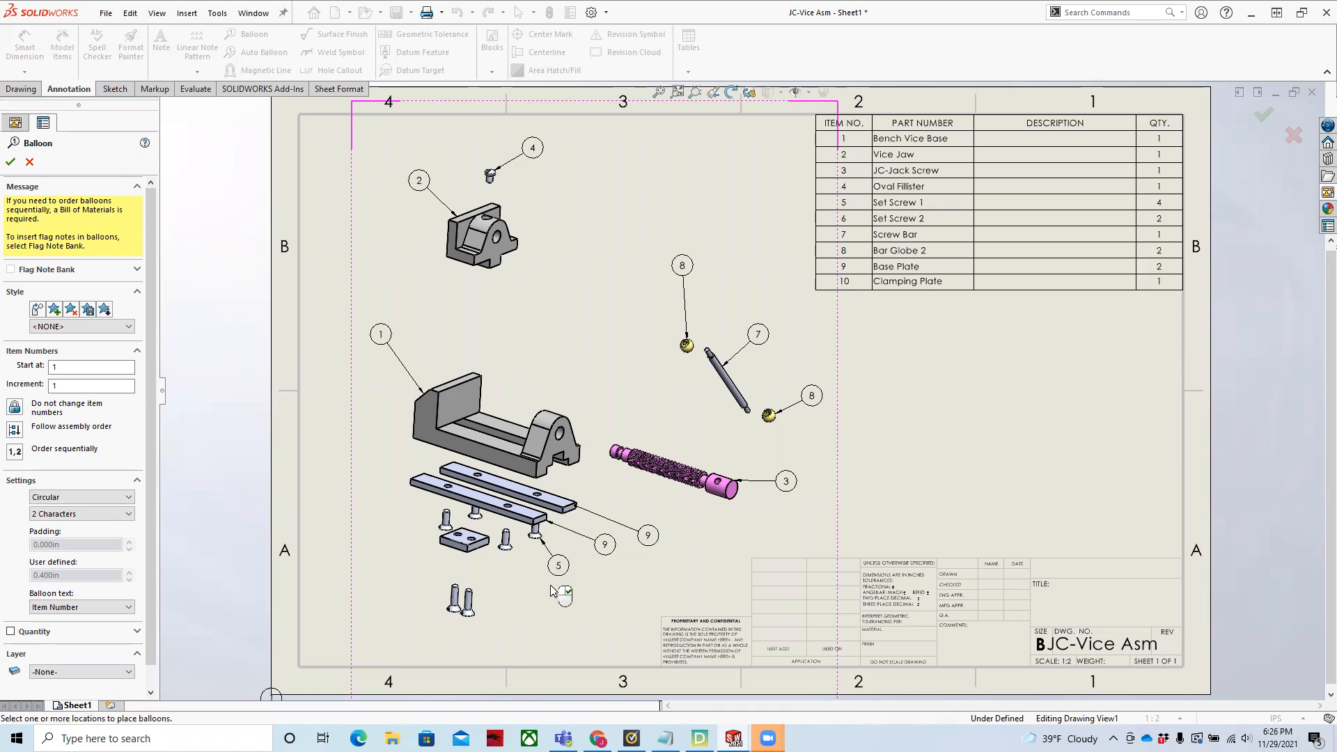
{"action": "left_click", "coordinate": [478, 551]}
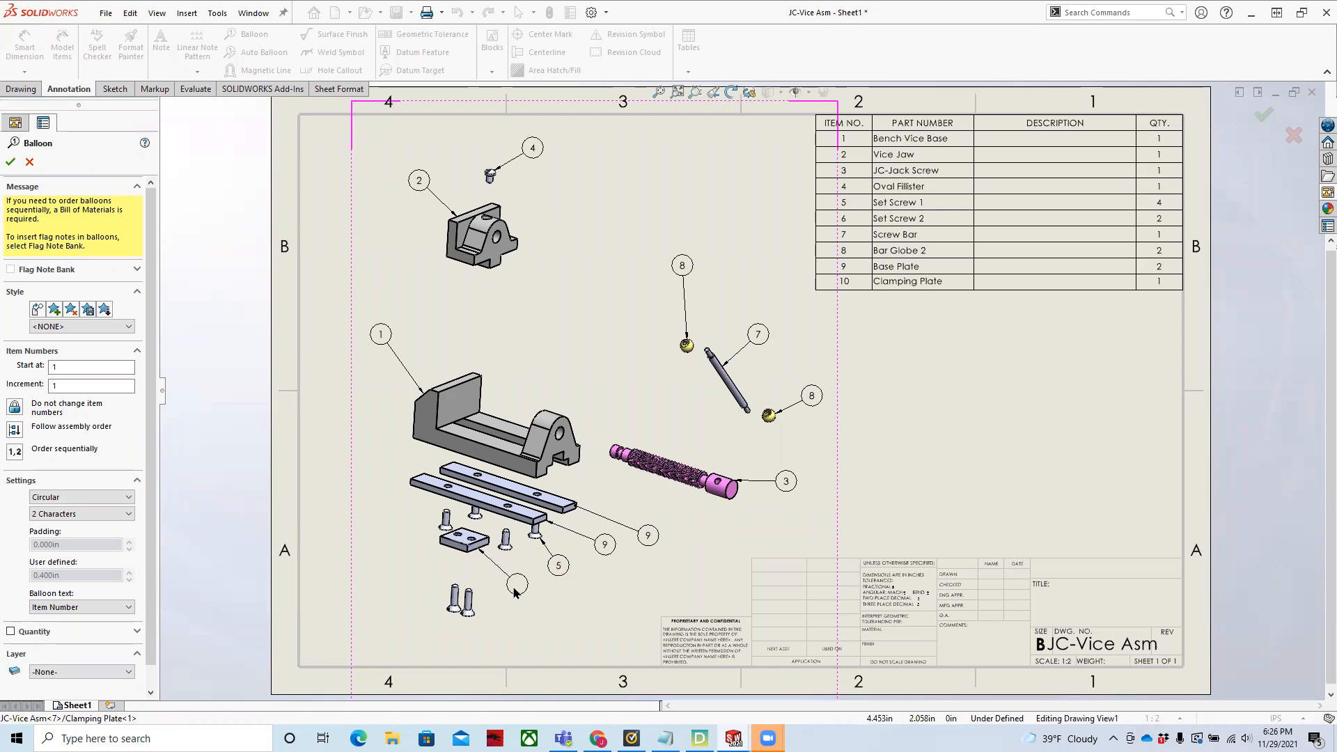
{"action": "left_click", "coordinate": [512, 591]}
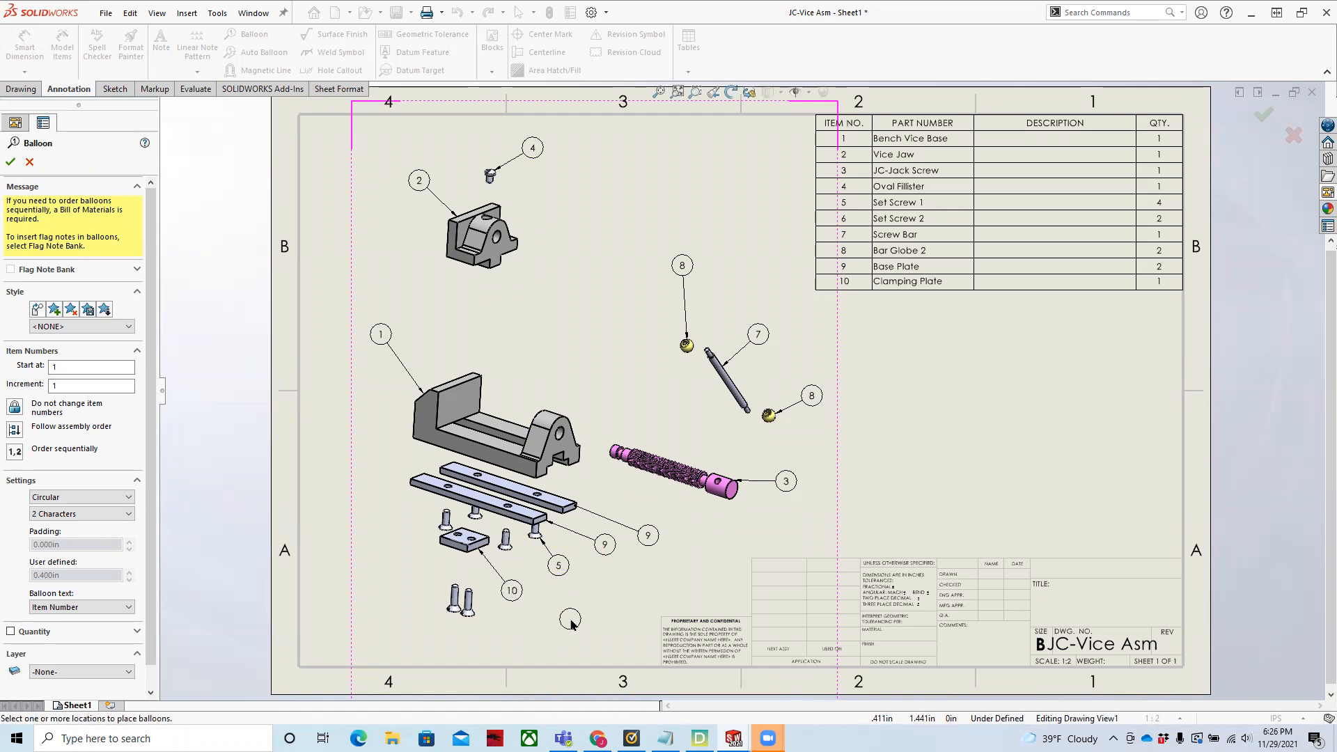
{"action": "left_click", "coordinate": [476, 617]}
{"action": "left_click", "coordinate": [494, 632]}
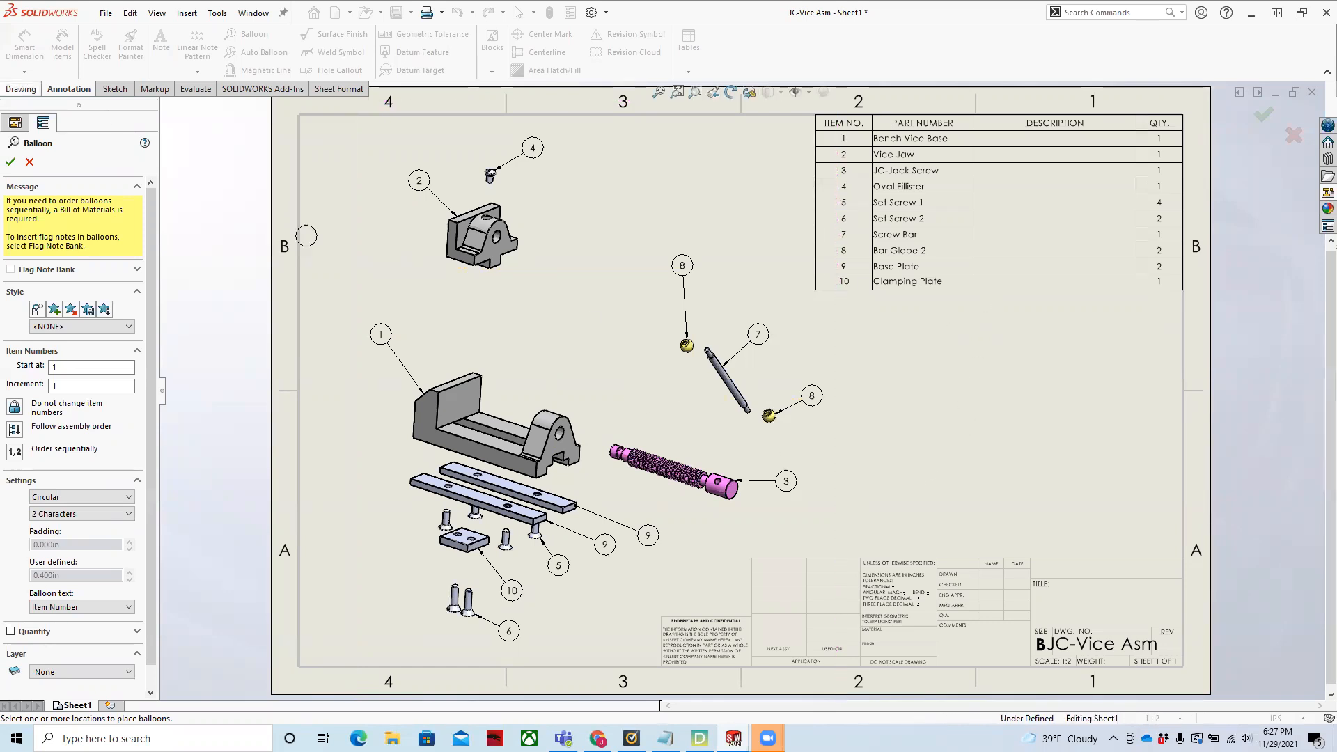
{"action": "left_click", "coordinate": [10, 163]}
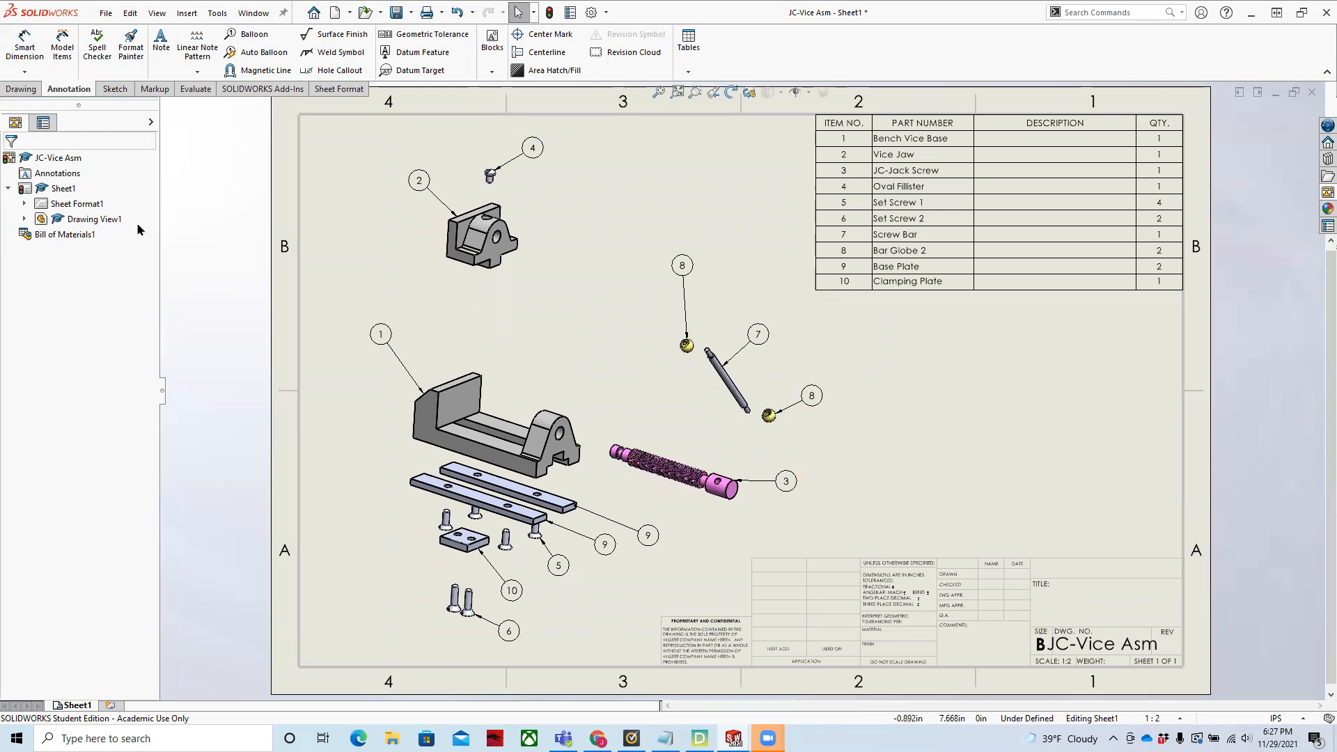
- Open the sheet format for editing and enter Oakton College as the company name in the title block
{"action": "right_click", "coordinate": [77, 211]}
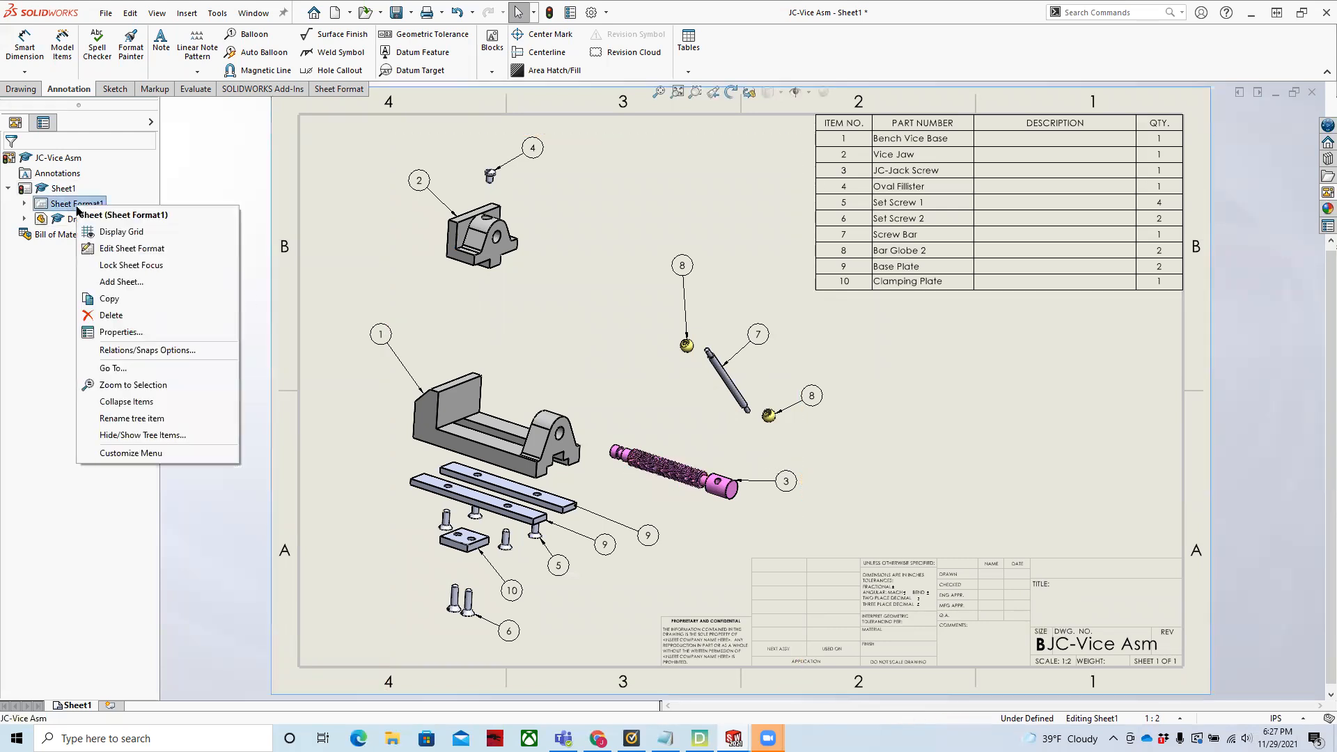
{"action": "left_click", "coordinate": [141, 252]}
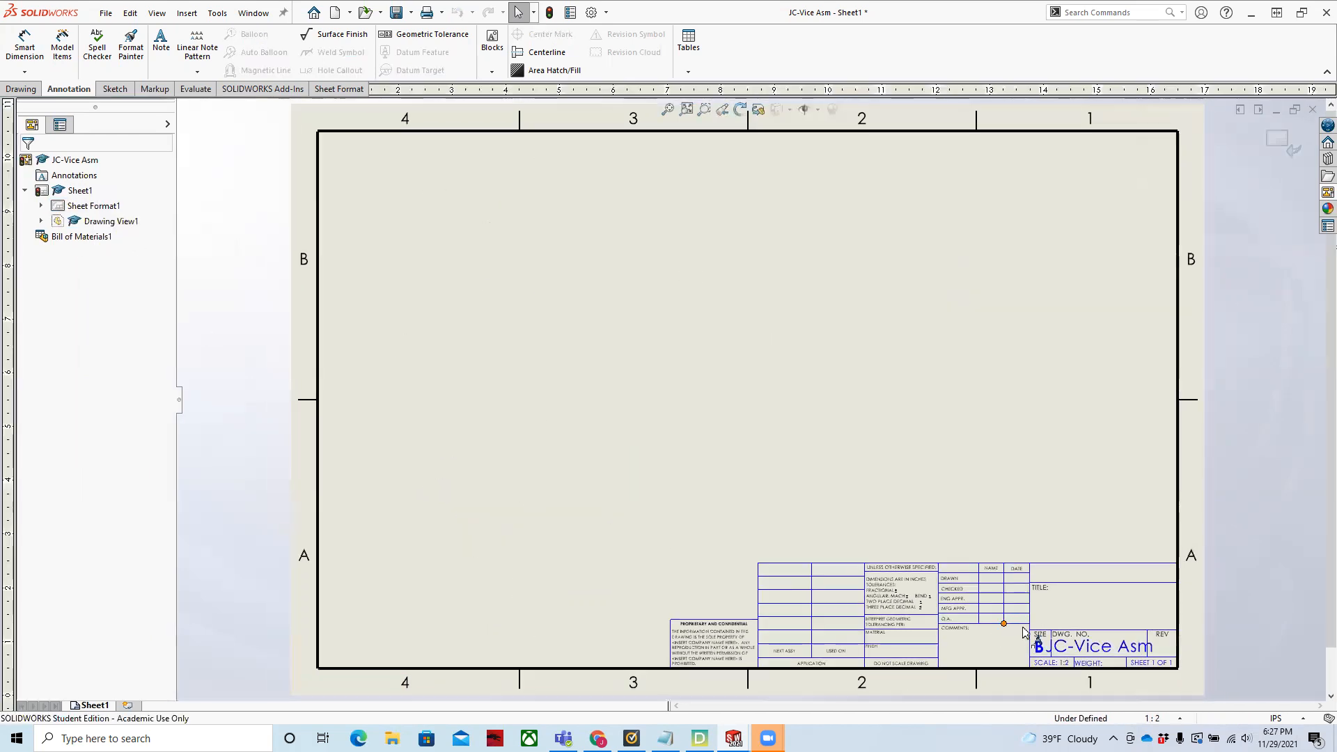
{"action": "left_click", "coordinate": [1105, 577]}
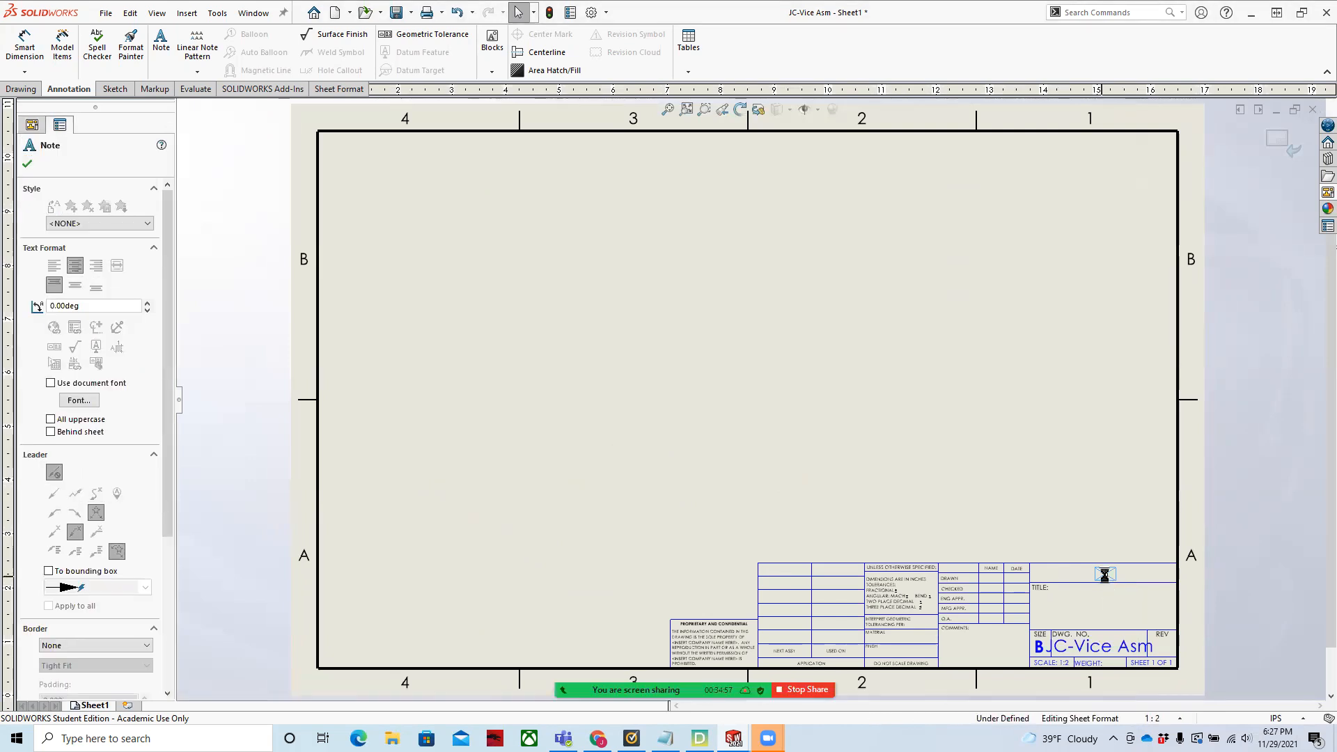
{"action": "type", "text": "Oakton College"}
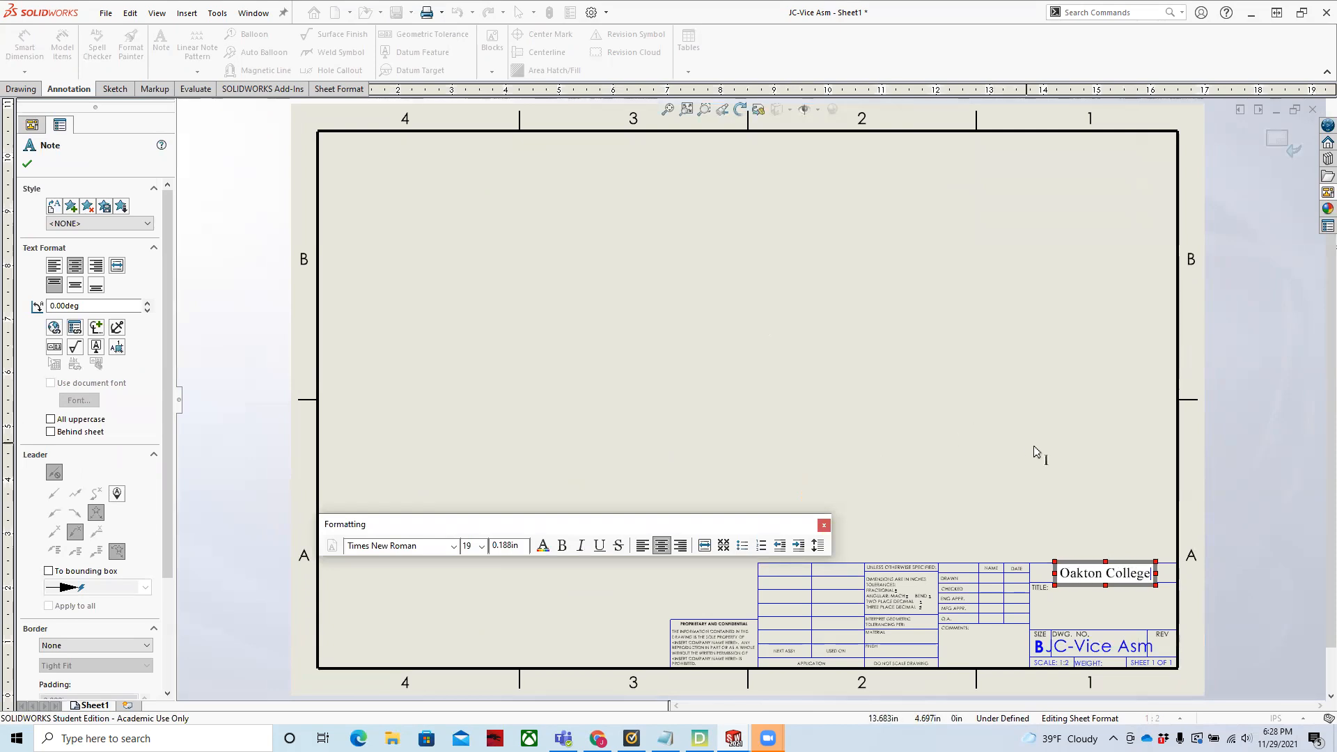
{"action": "key", "text": "Escape"}
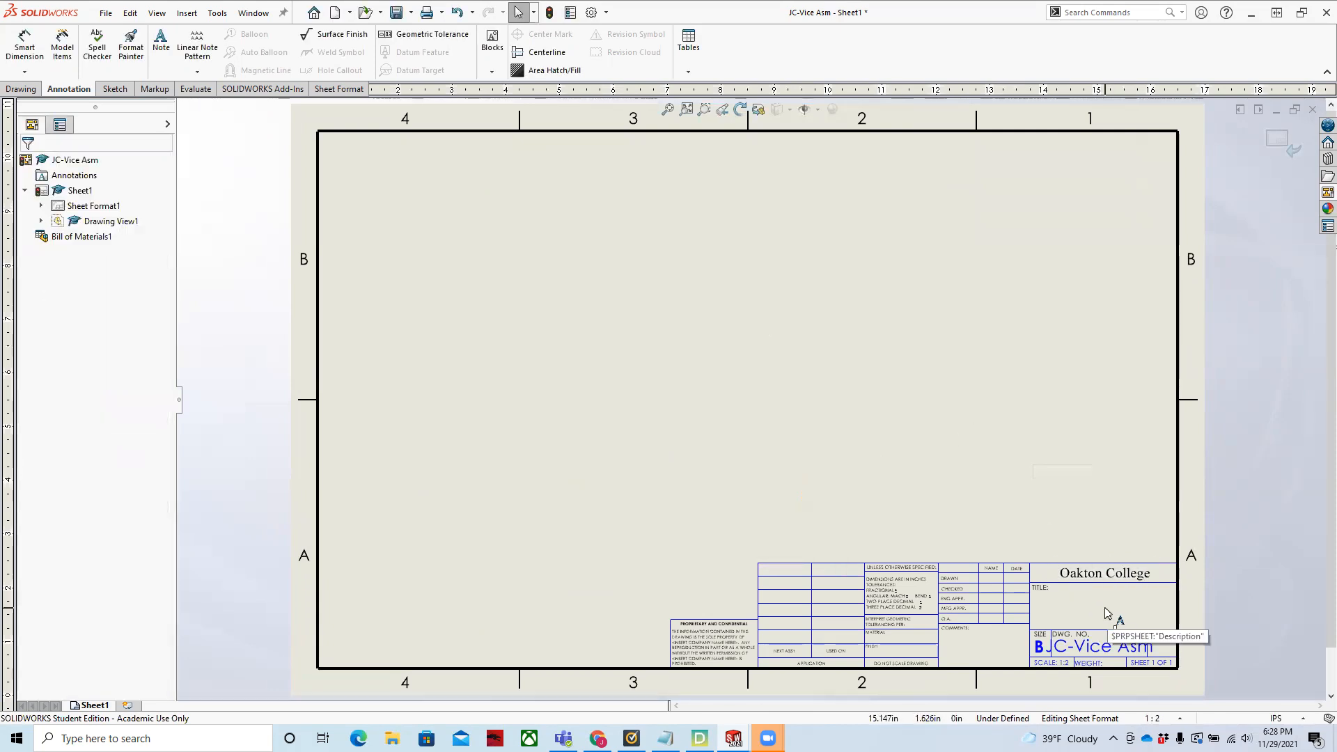
- Enter Bench Vice as the drawing title in the title block
{"action": "left_click", "coordinate": [1107, 613]}
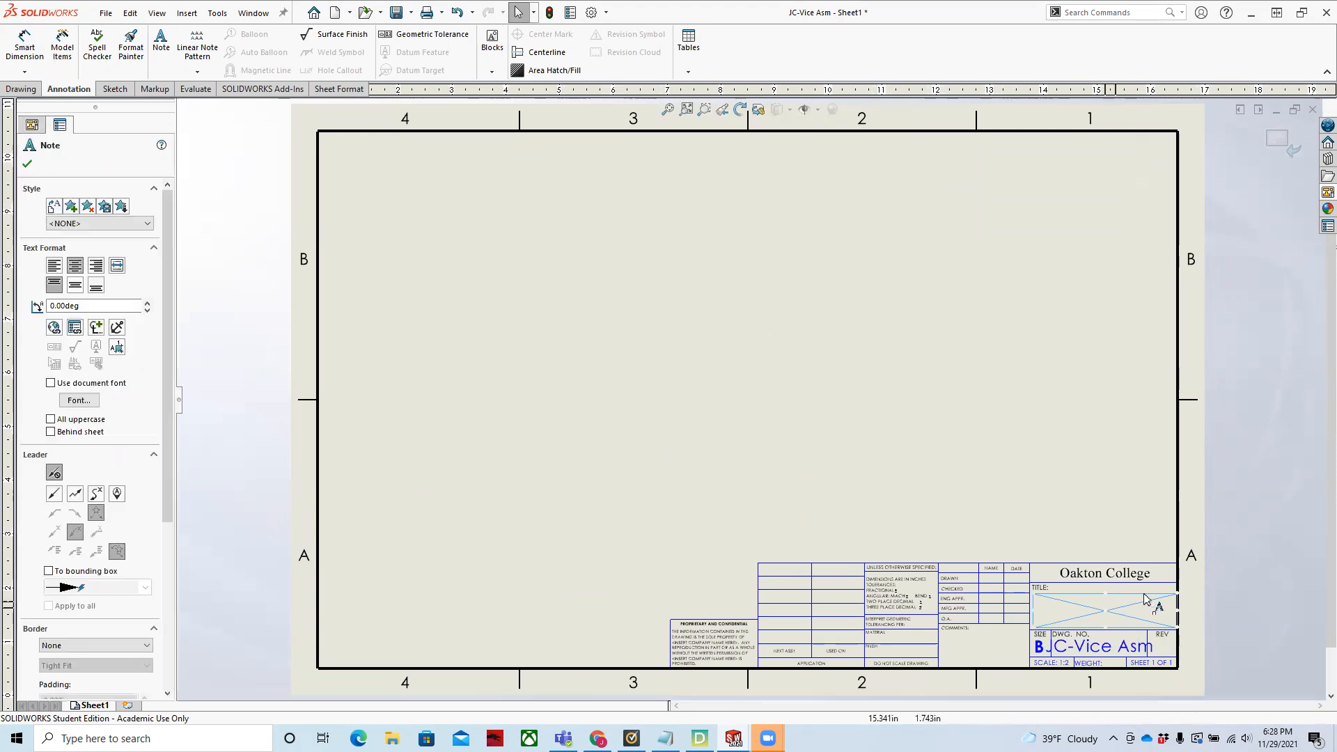
{"action": "left_click", "coordinate": [1106, 613]}
{"action": "type", "text": "VB"}
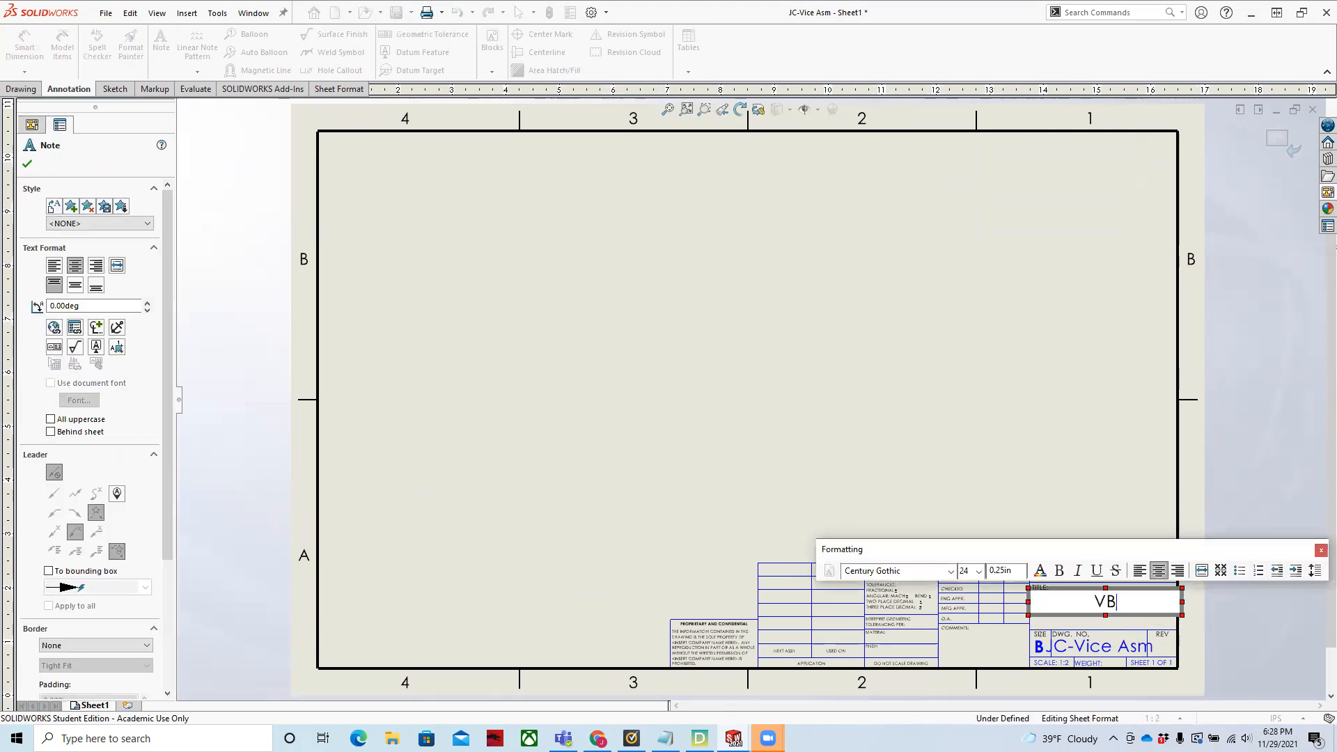
{"action": "key", "text": "BackSpace"}
{"action": "key", "text": "BackSpace"}
{"action": "type", "text": "Bench Vice"}
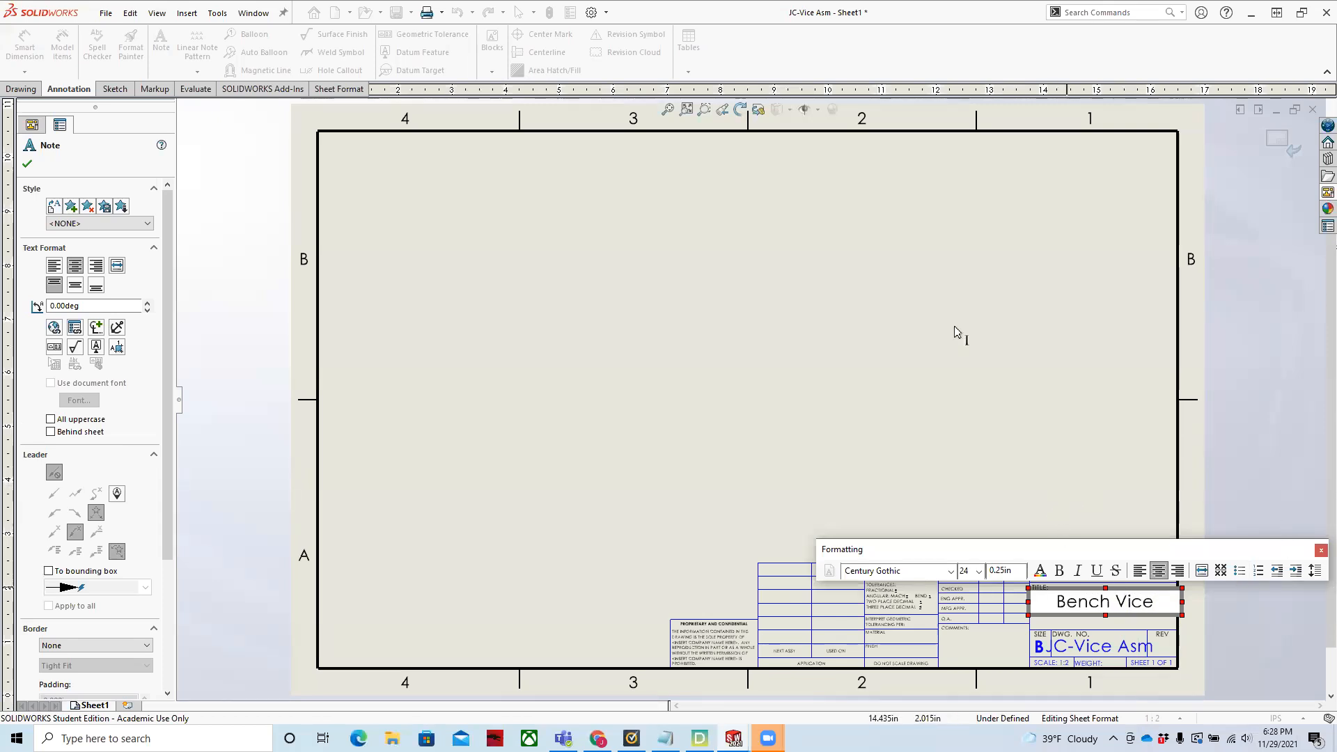
{"action": "left_click", "coordinate": [965, 393]}
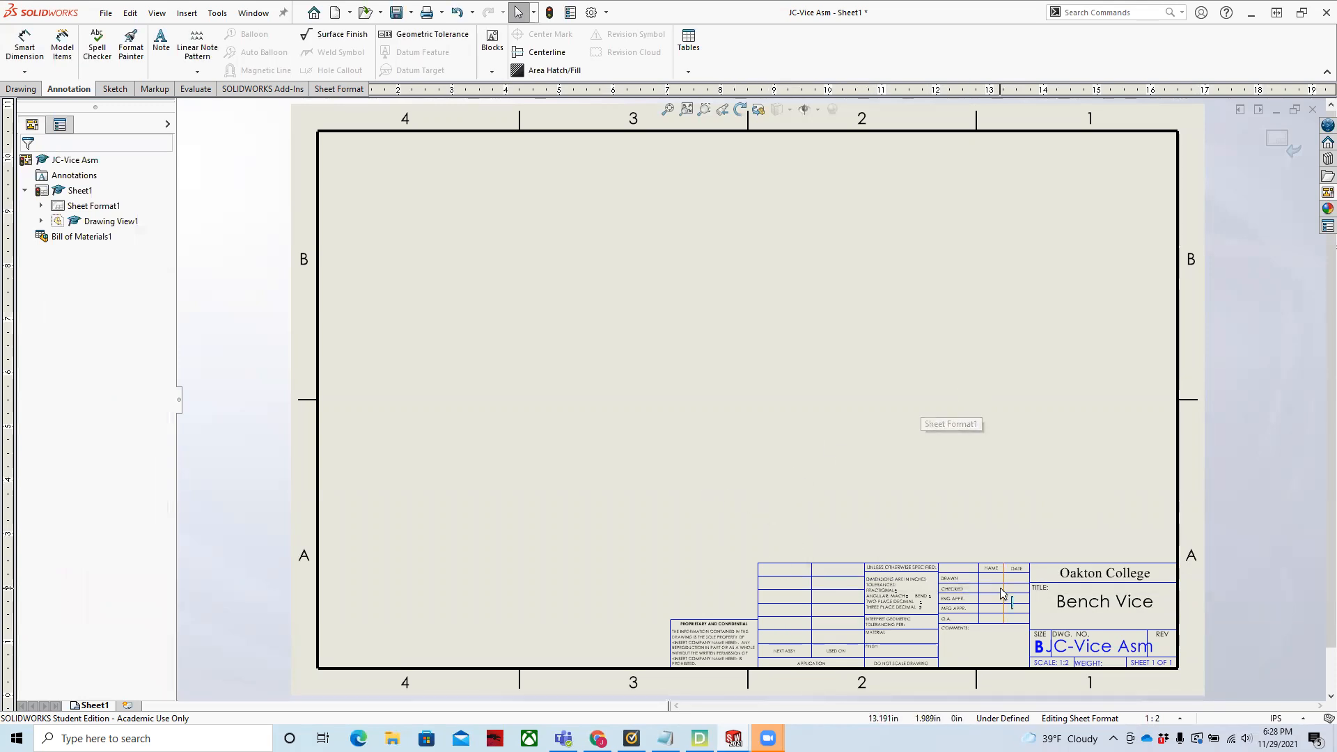
- Fill in the title block's DRAWN row with the drafter's name and the date 11/29/21
{"action": "scroll", "coordinate": [949, 513], "scroll_direction": "down", "scroll_amount": 3}
{"action": "scroll", "coordinate": [794, 468], "scroll_direction": "down", "scroll_amount": 5}
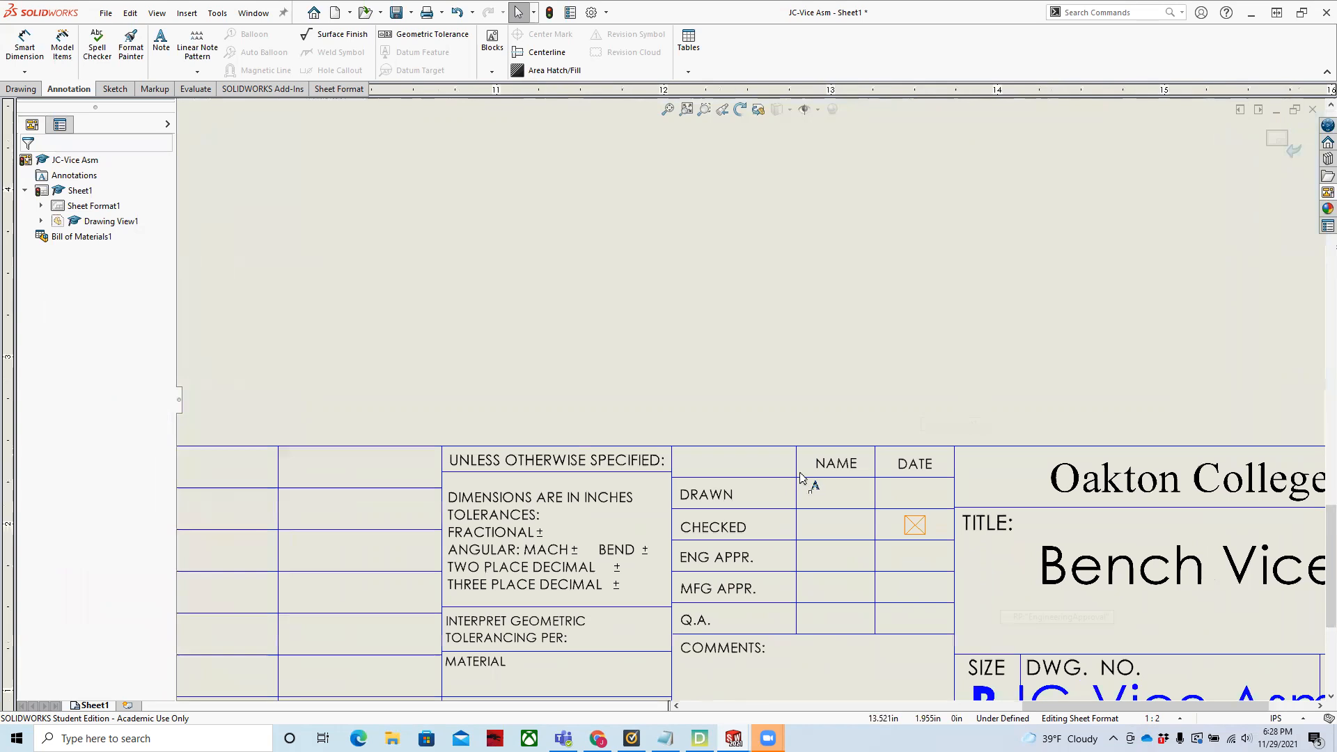
{"action": "left_click", "coordinate": [794, 470]}
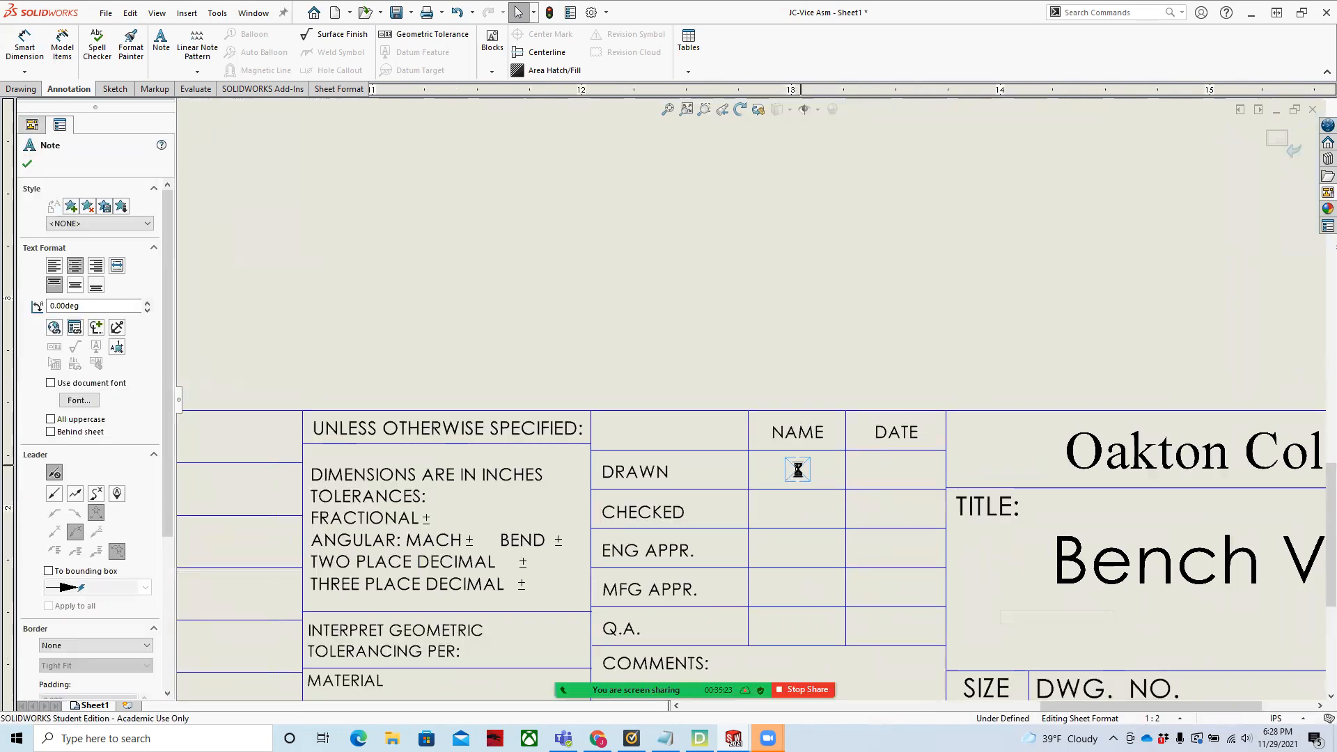
{"action": "type", "text": "J. Cirone"}
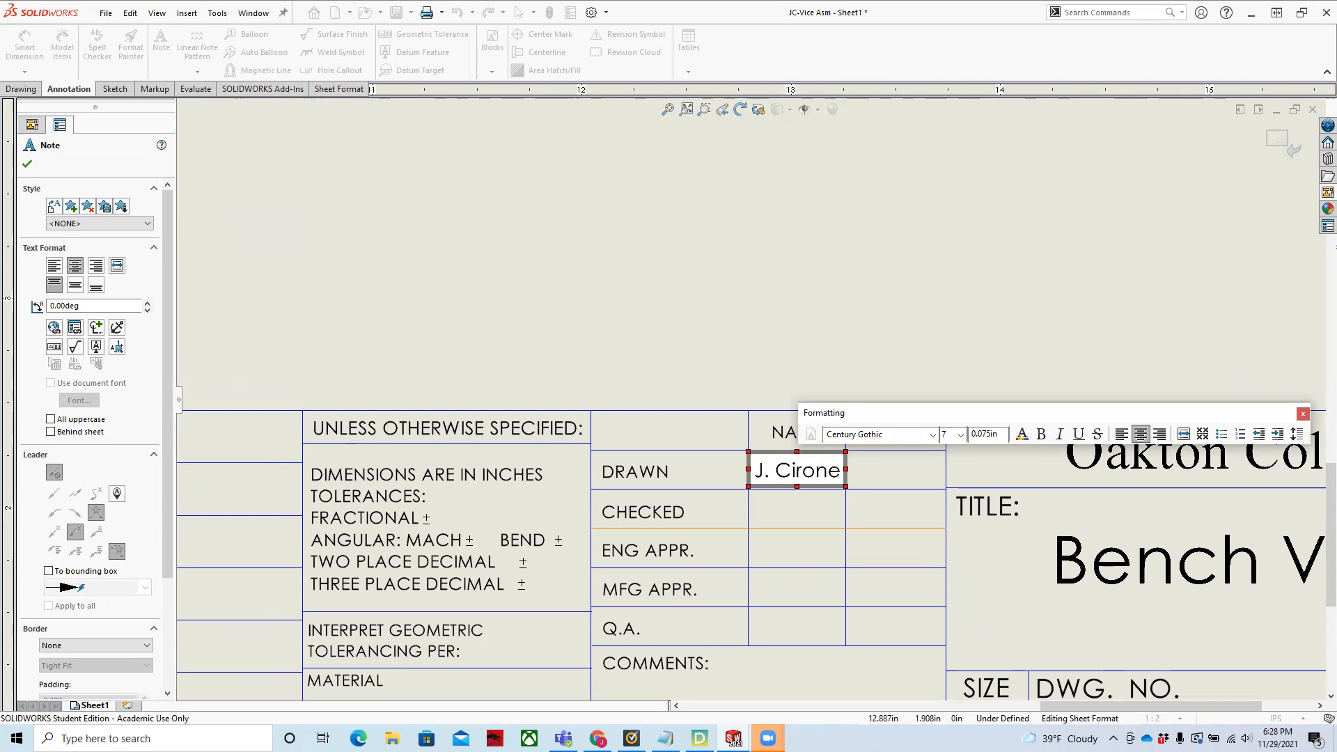
{"action": "left_click", "coordinate": [897, 471]}
{"action": "double_click", "coordinate": [897, 471]}
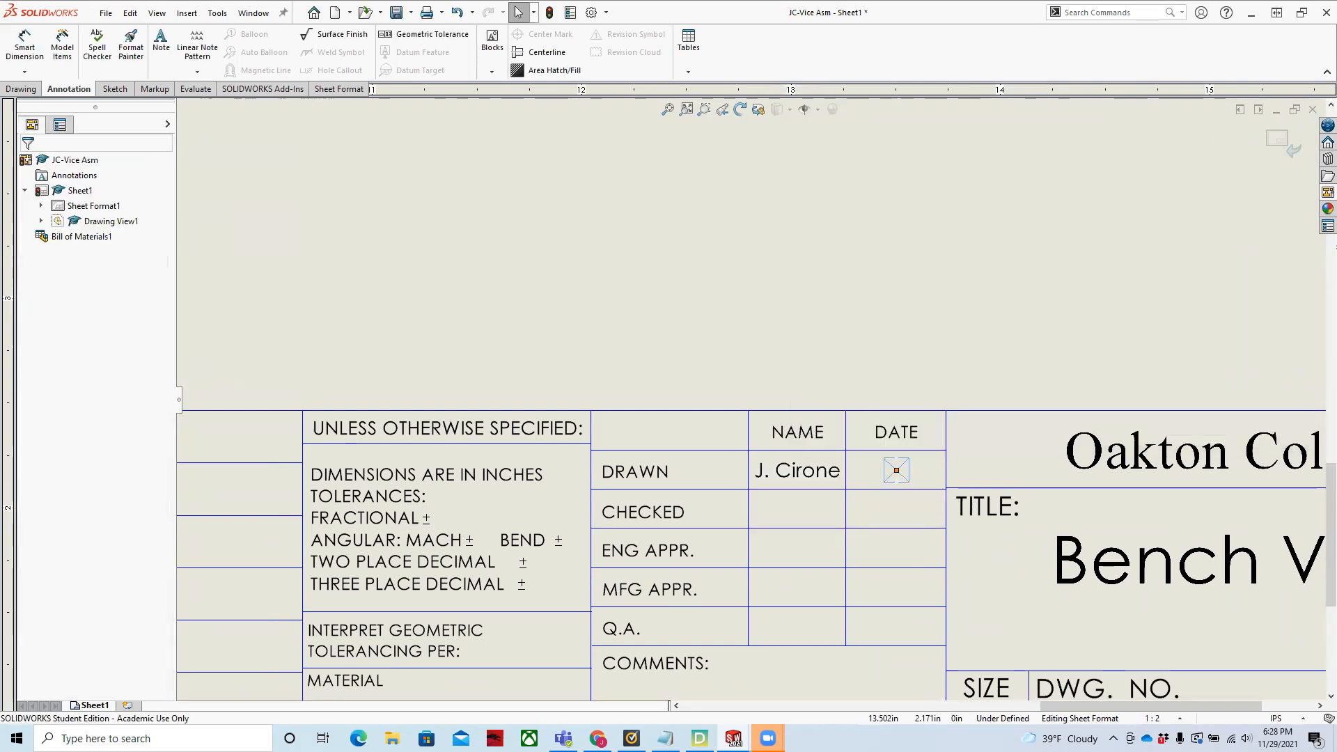
{"action": "type", "text": "11"}
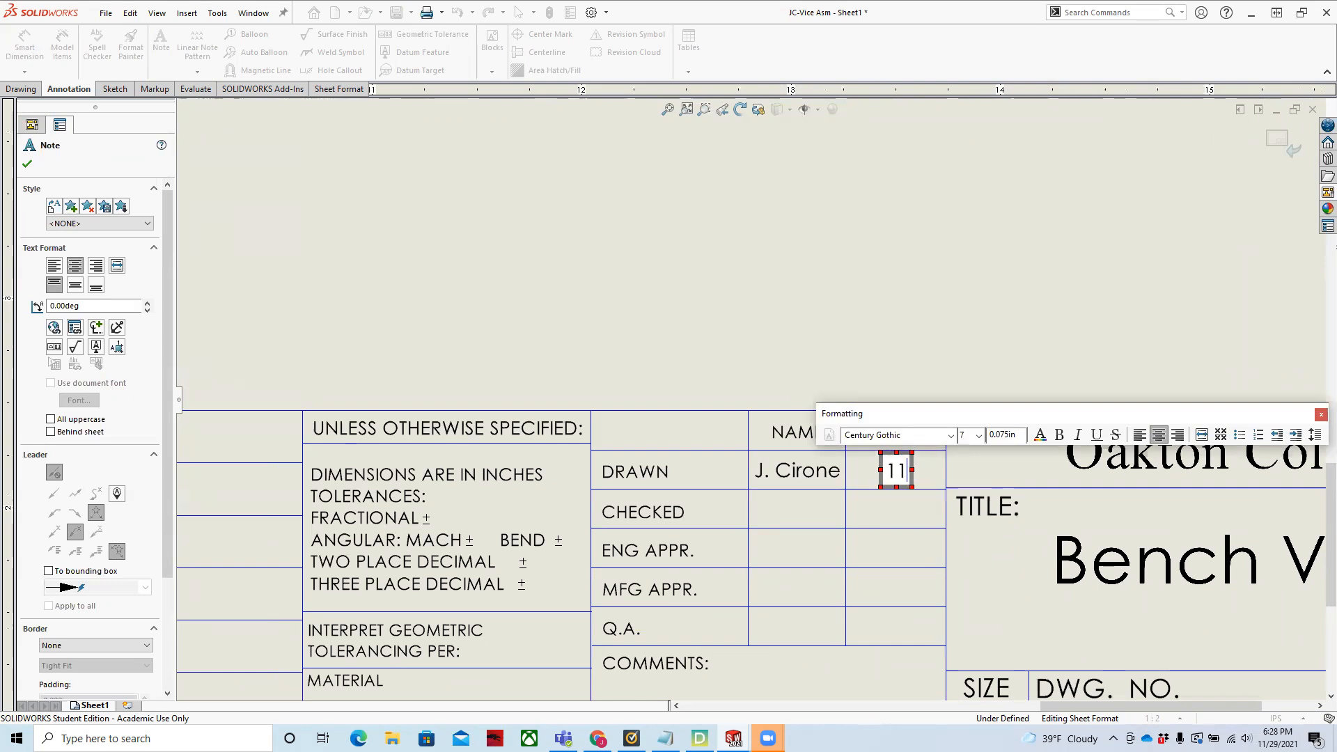
{"action": "type", "text": "/29/21"}
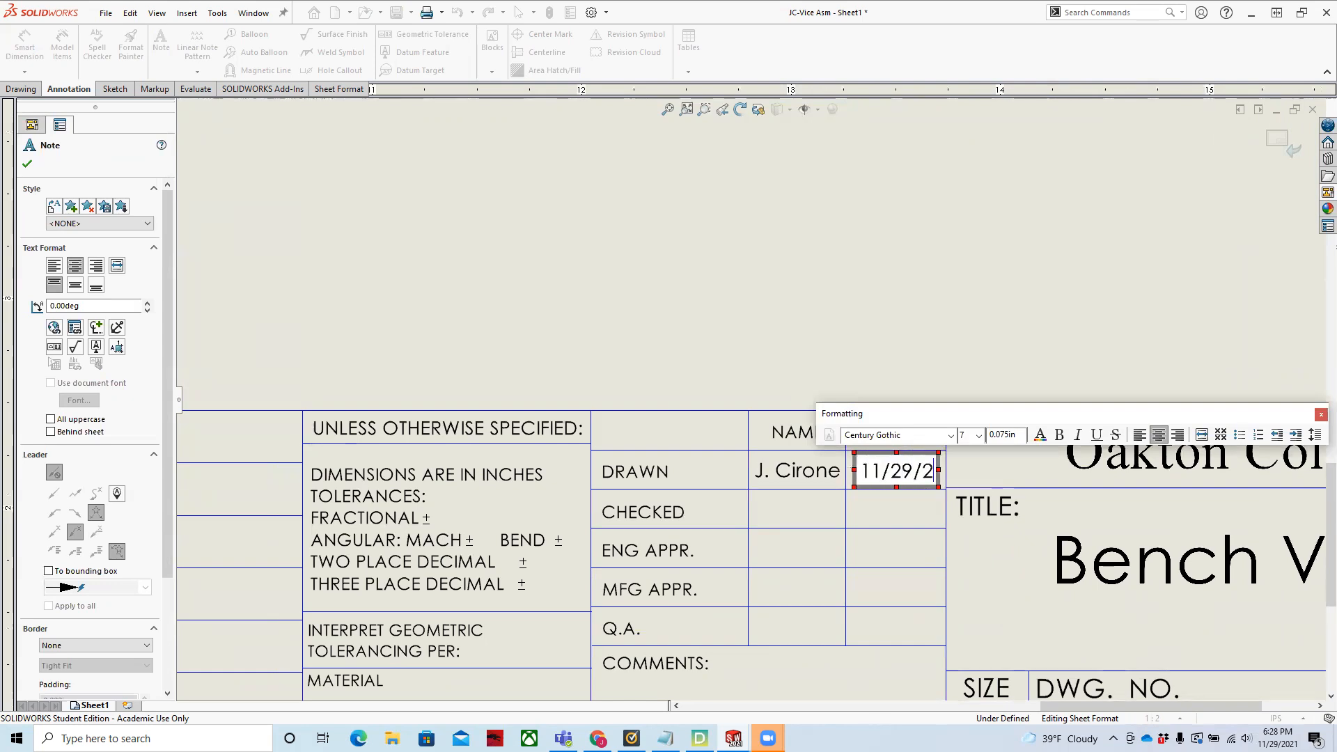
{"action": "left_click", "coordinate": [993, 320]}
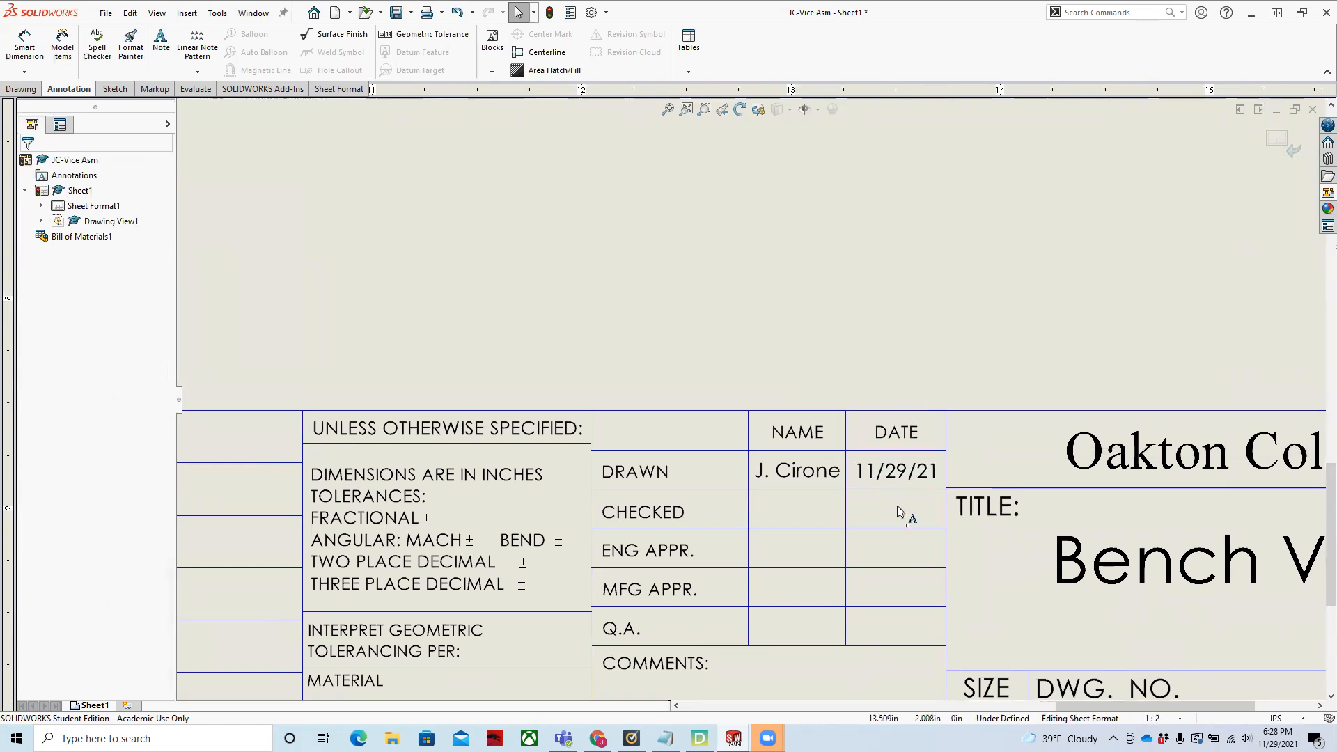
- Leave sheet format editing and return to the drawing sheet
{"action": "scroll", "coordinate": [899, 506], "scroll_direction": "up", "scroll_amount": 5}
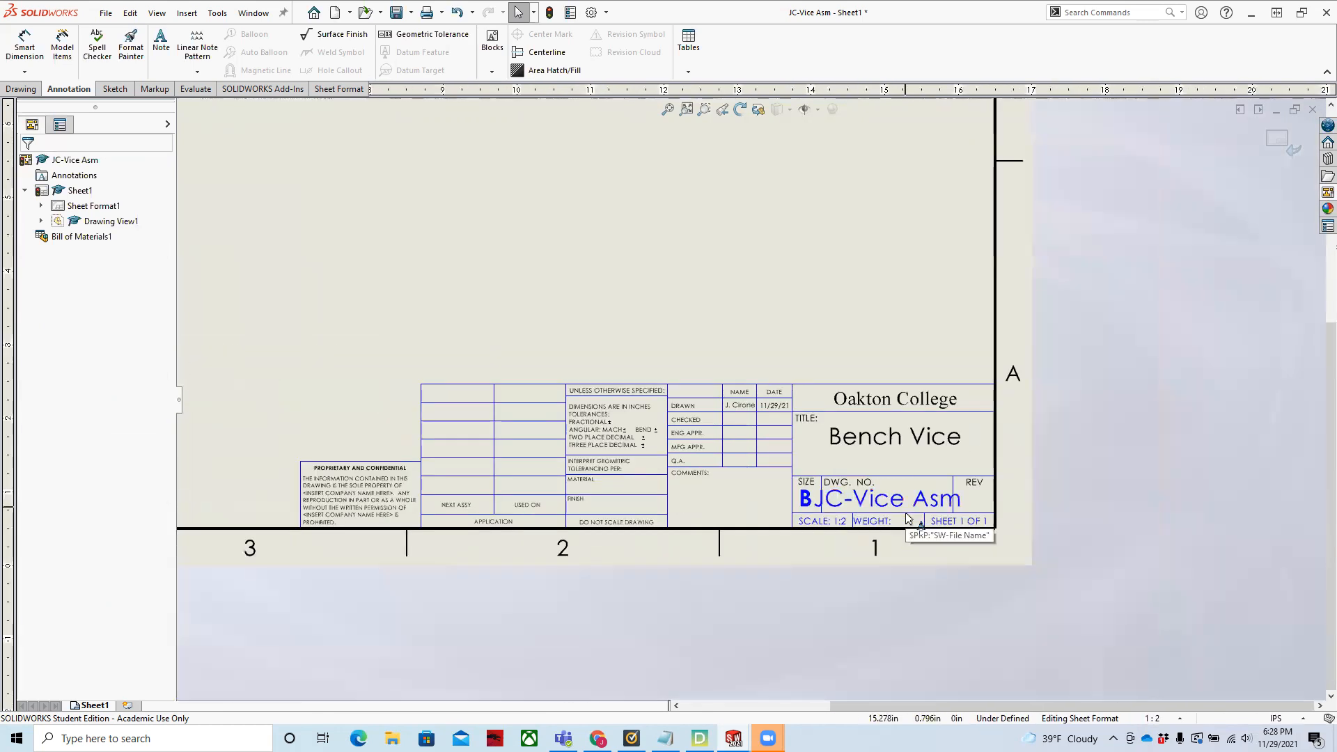
{"action": "scroll", "coordinate": [516, 436], "scroll_direction": "up", "scroll_amount": 5}
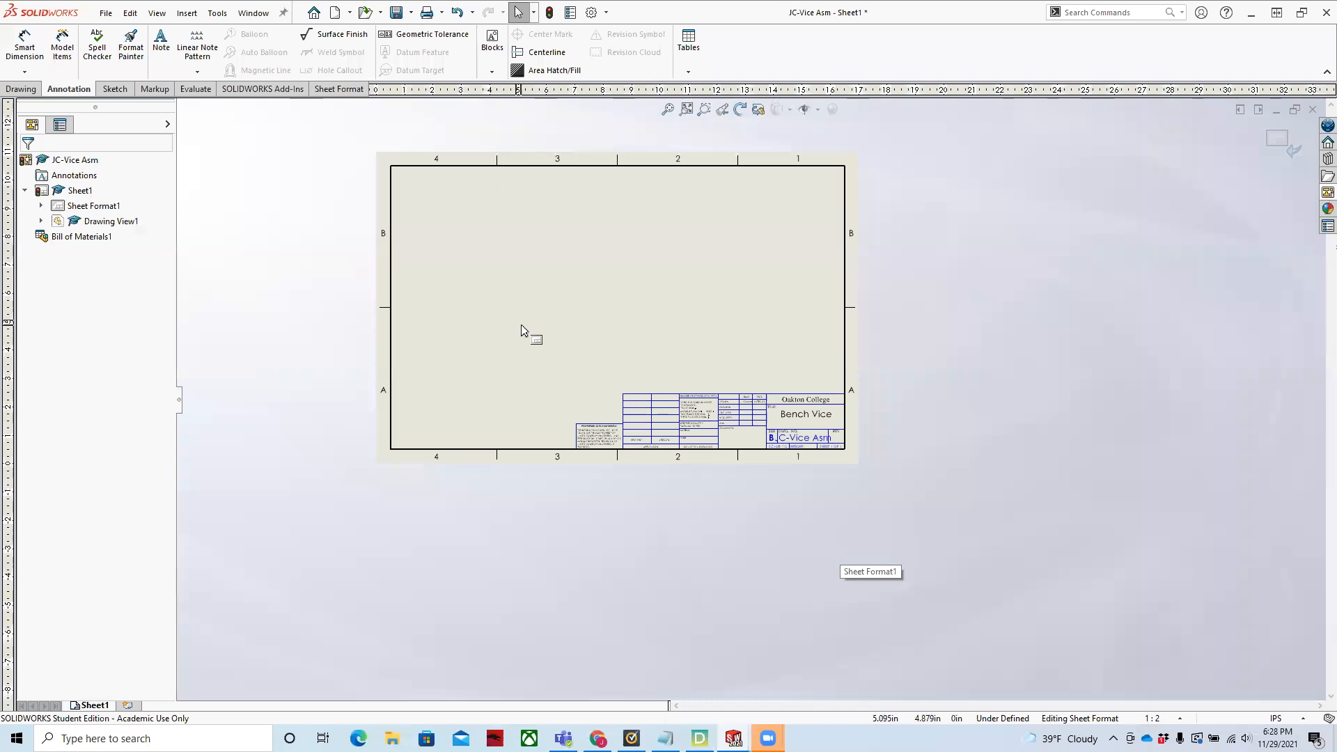
{"action": "scroll", "coordinate": [522, 331], "scroll_direction": "down", "scroll_amount": 1}
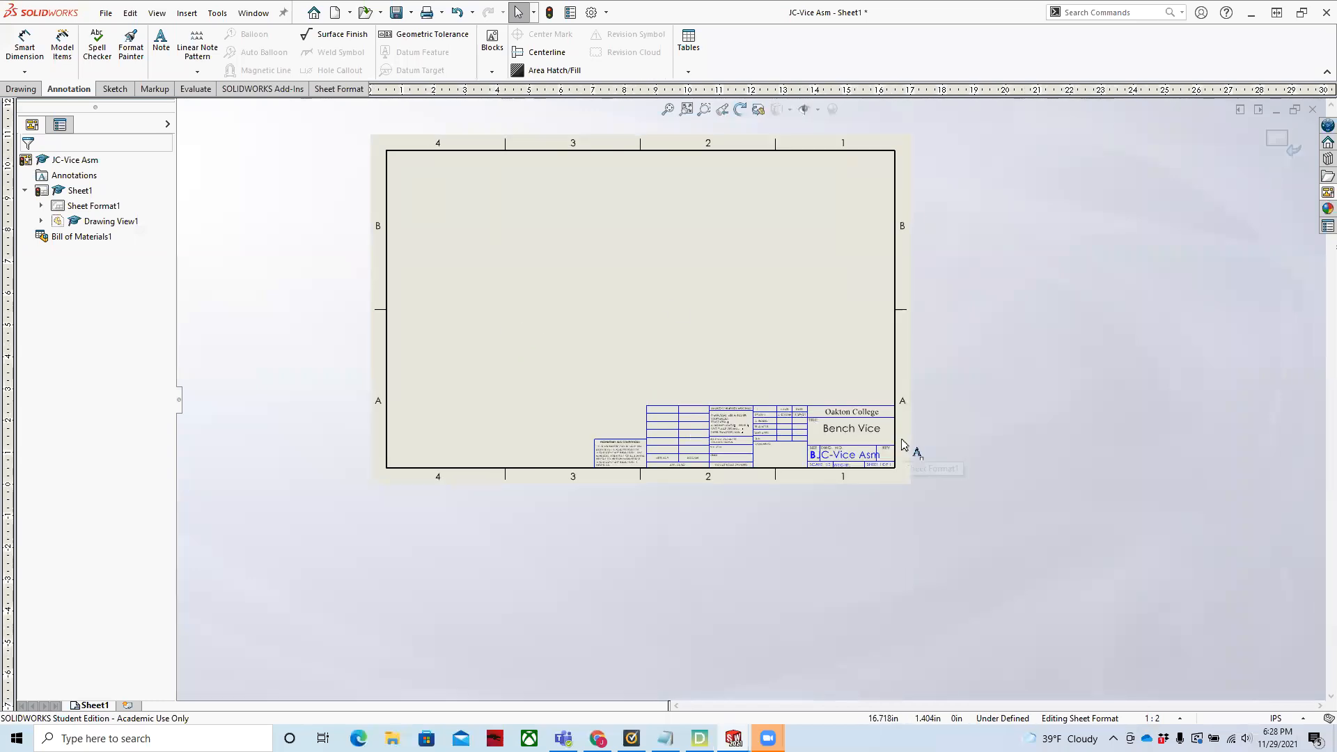
{"action": "left_click", "coordinate": [1282, 142]}
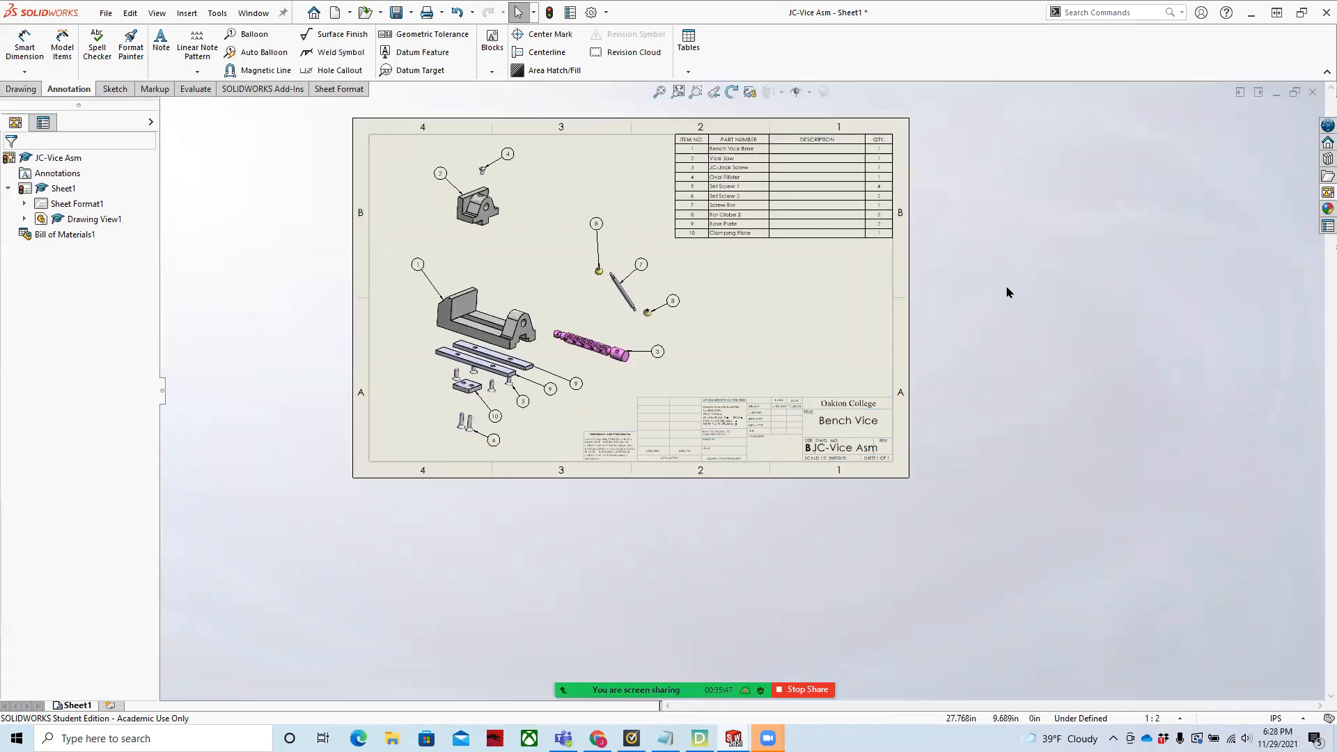
{"action": "scroll", "coordinate": [478, 174], "scroll_direction": "up", "scroll_amount": 2}
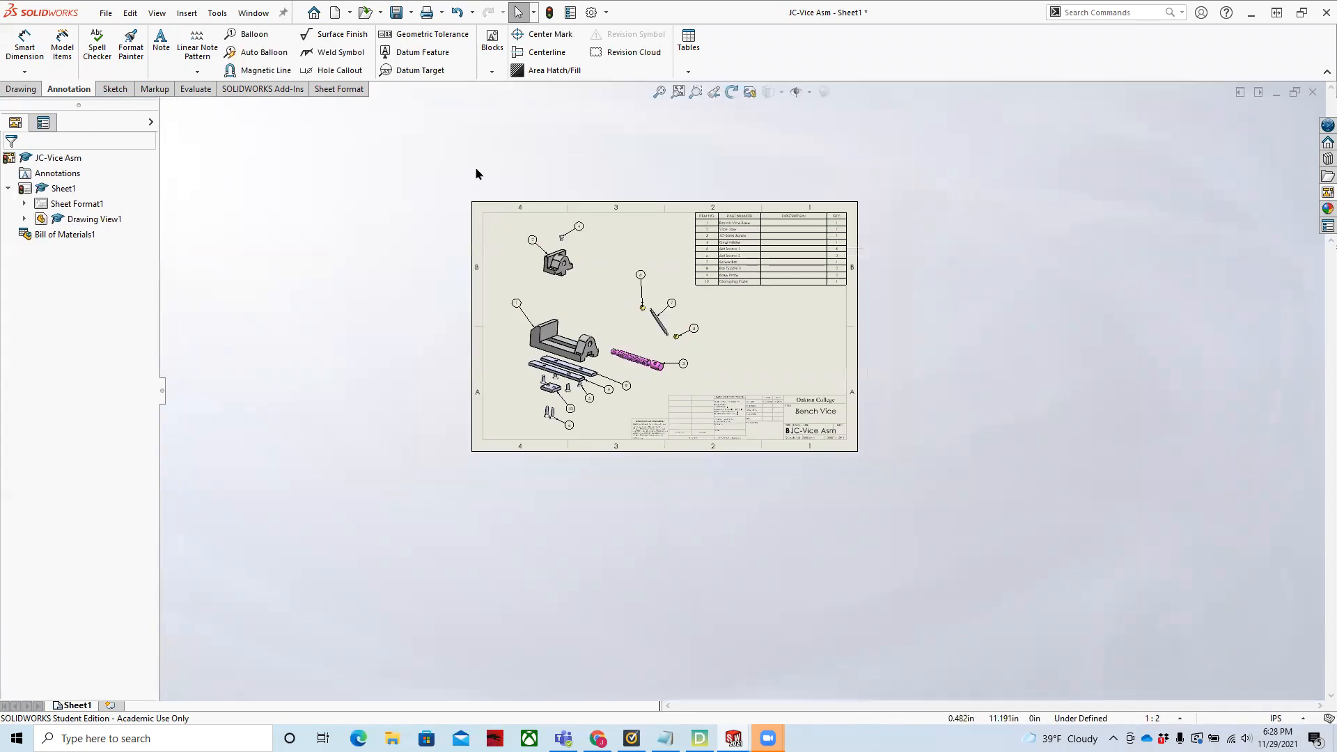
{"action": "scroll", "coordinate": [568, 284], "scroll_direction": "down", "scroll_amount": 4}
{"action": "scroll", "coordinate": [946, 452], "scroll_direction": "up", "scroll_amount": 2}
{"action": "scroll", "coordinate": [949, 453], "scroll_direction": "down", "scroll_amount": 1}
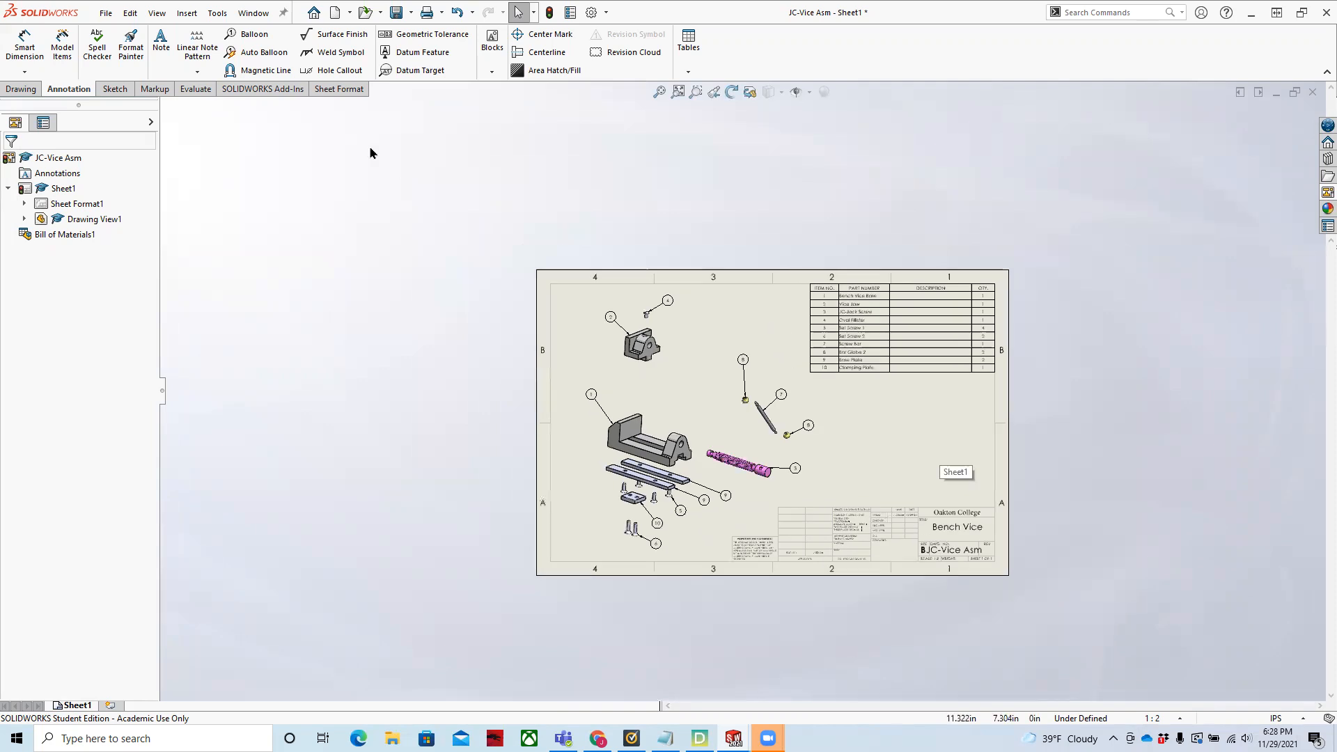
- Save the drawing as JC-Vice Asm Drawing in the Bench Vice Assembly folder, as a SOLIDWORKS Drawing file
{"action": "left_click", "coordinate": [106, 12]}
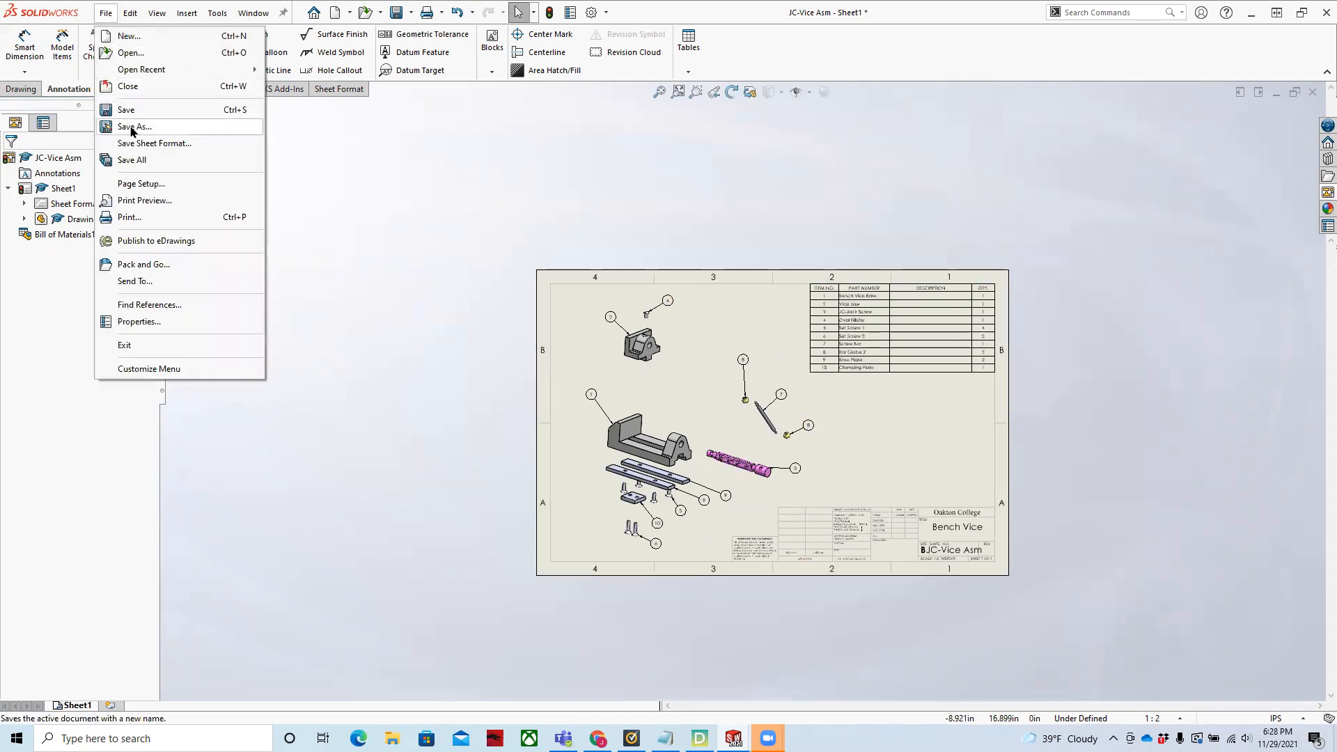
{"action": "left_click", "coordinate": [132, 128]}
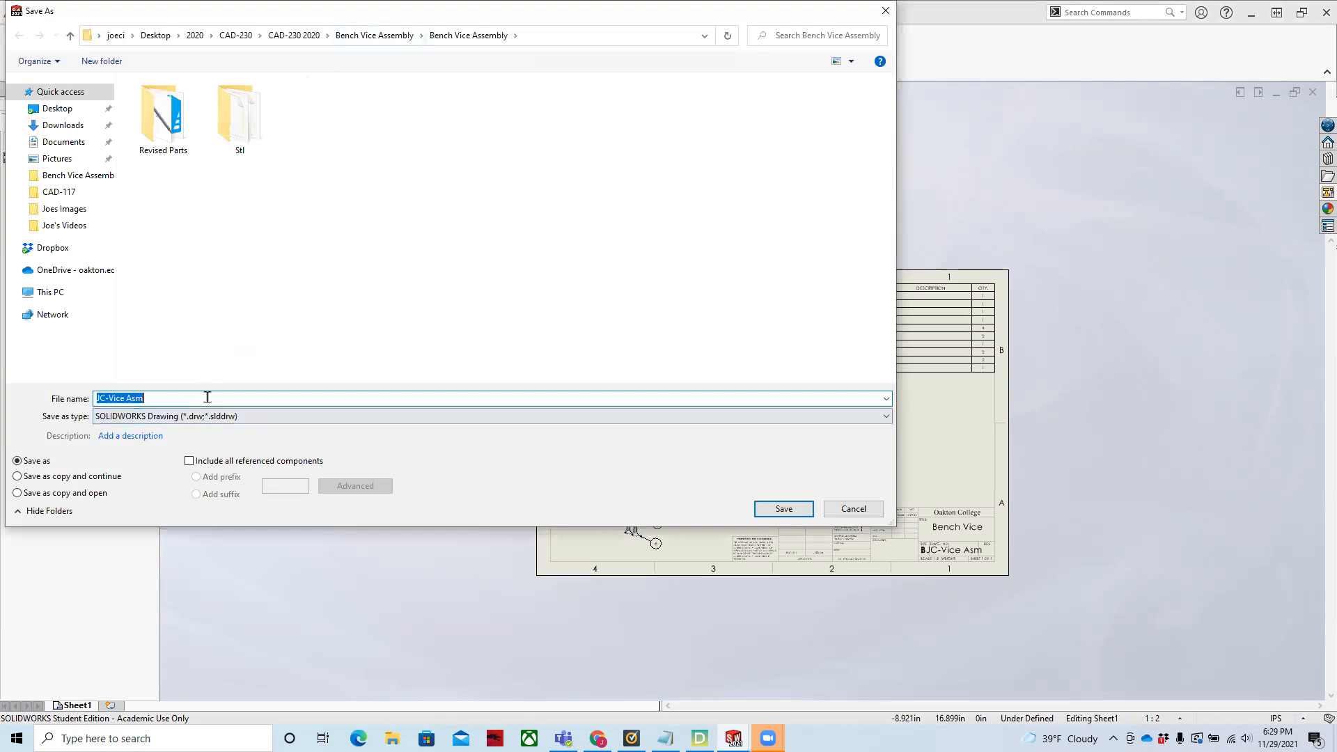
{"action": "left_click", "coordinate": [154, 398]}
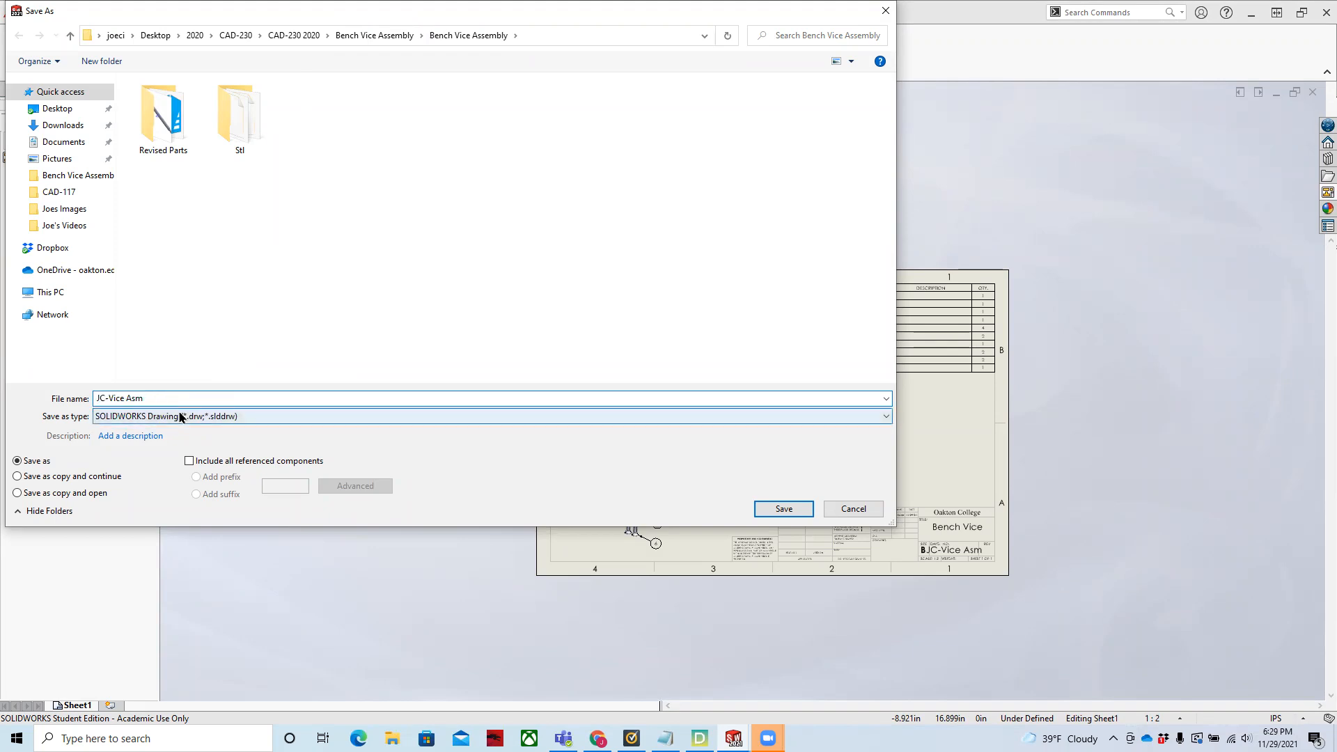
{"action": "type", "text": "Drawing"}
{"action": "left_click", "coordinate": [777, 514]}
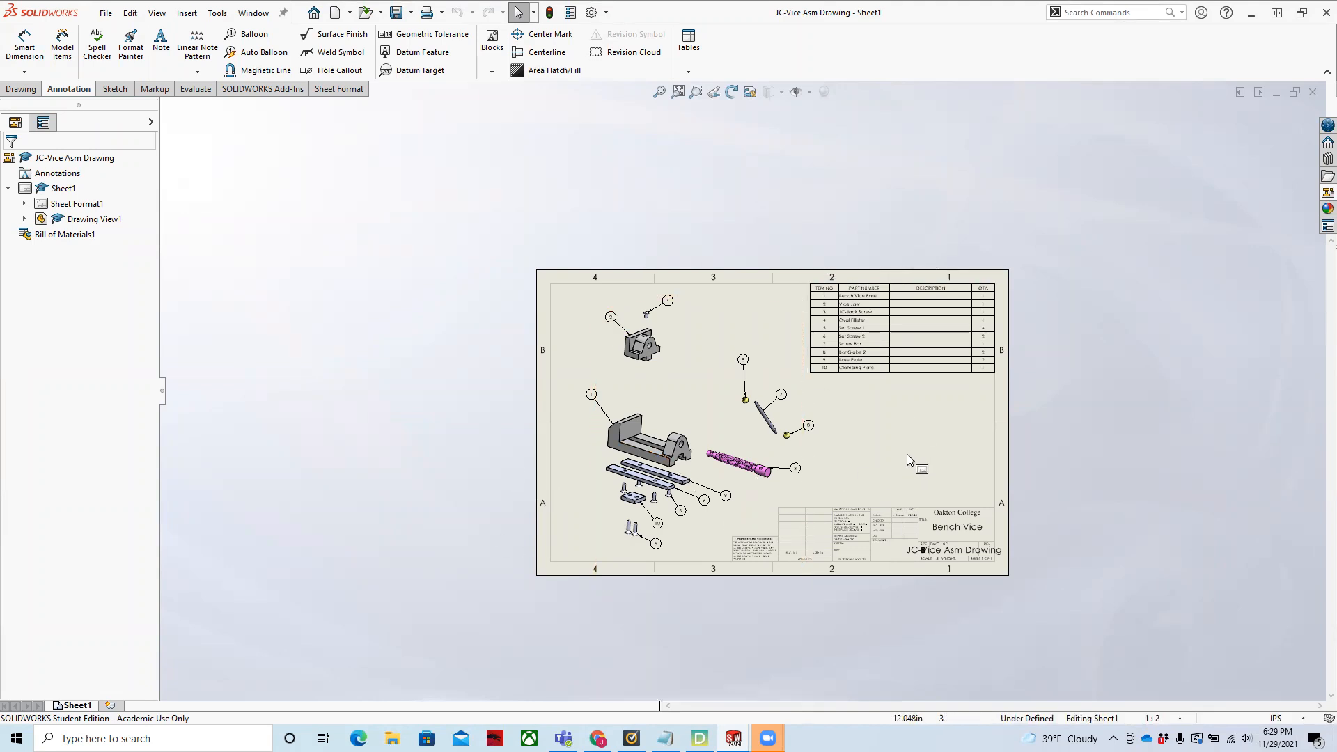
- Switch from the drawing to the open JC-Vice Asm assembly window
{"action": "scroll", "coordinate": [916, 481], "scroll_direction": "down", "scroll_amount": 2}
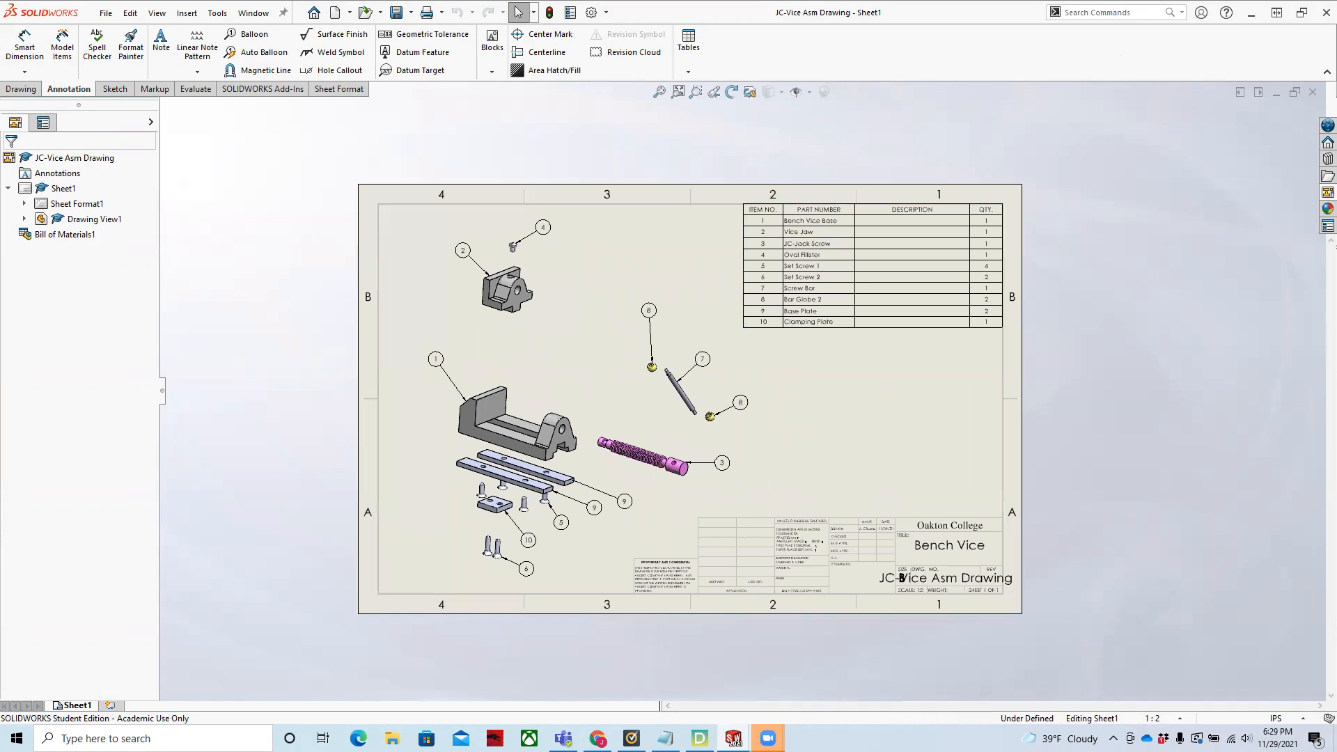
{"action": "mouse_move", "coordinate": [734, 738]}
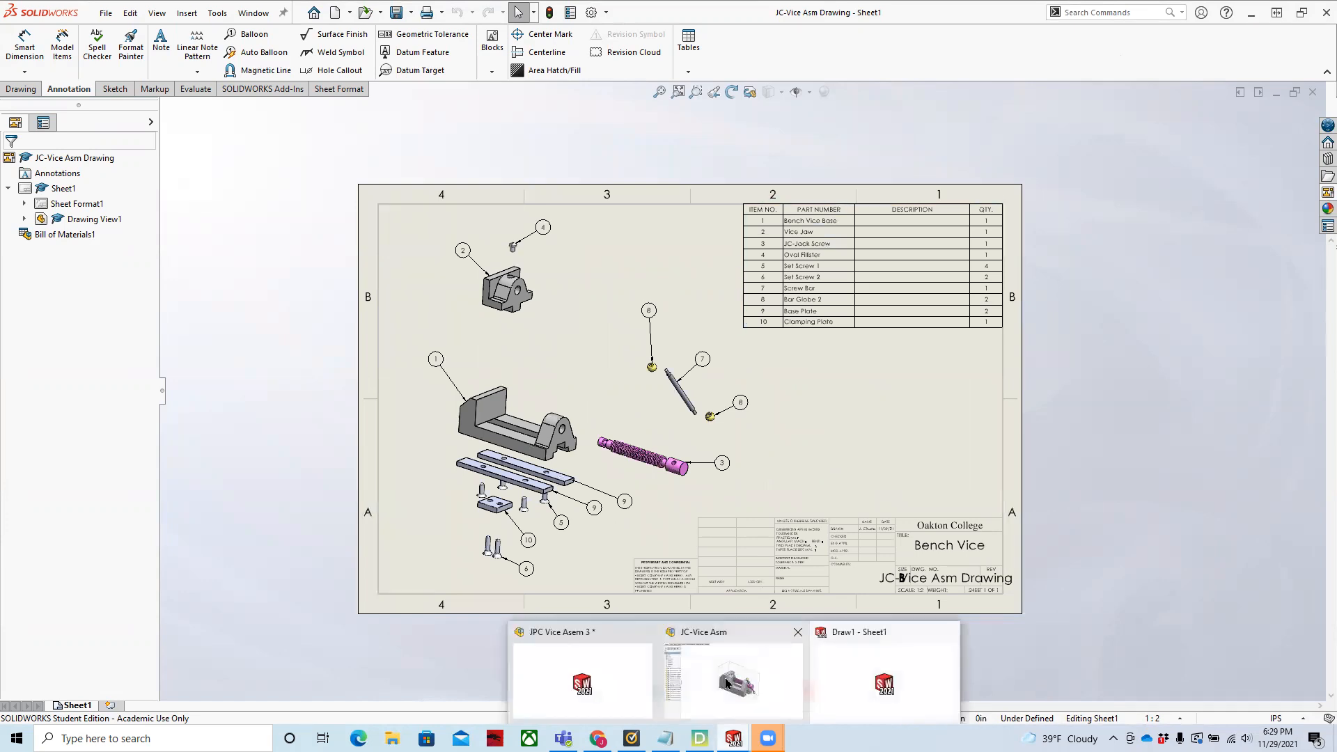
{"action": "left_click", "coordinate": [726, 683]}
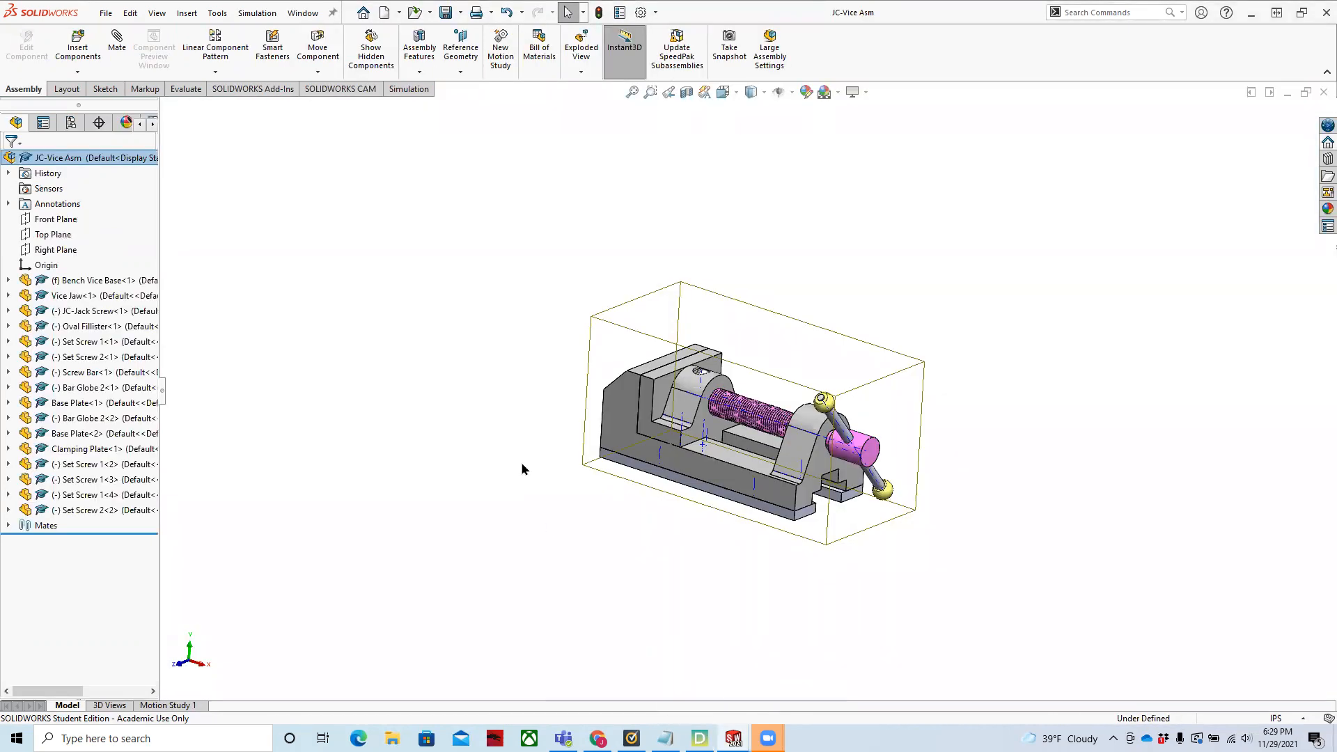
{"action": "left_click", "coordinate": [106, 14]}
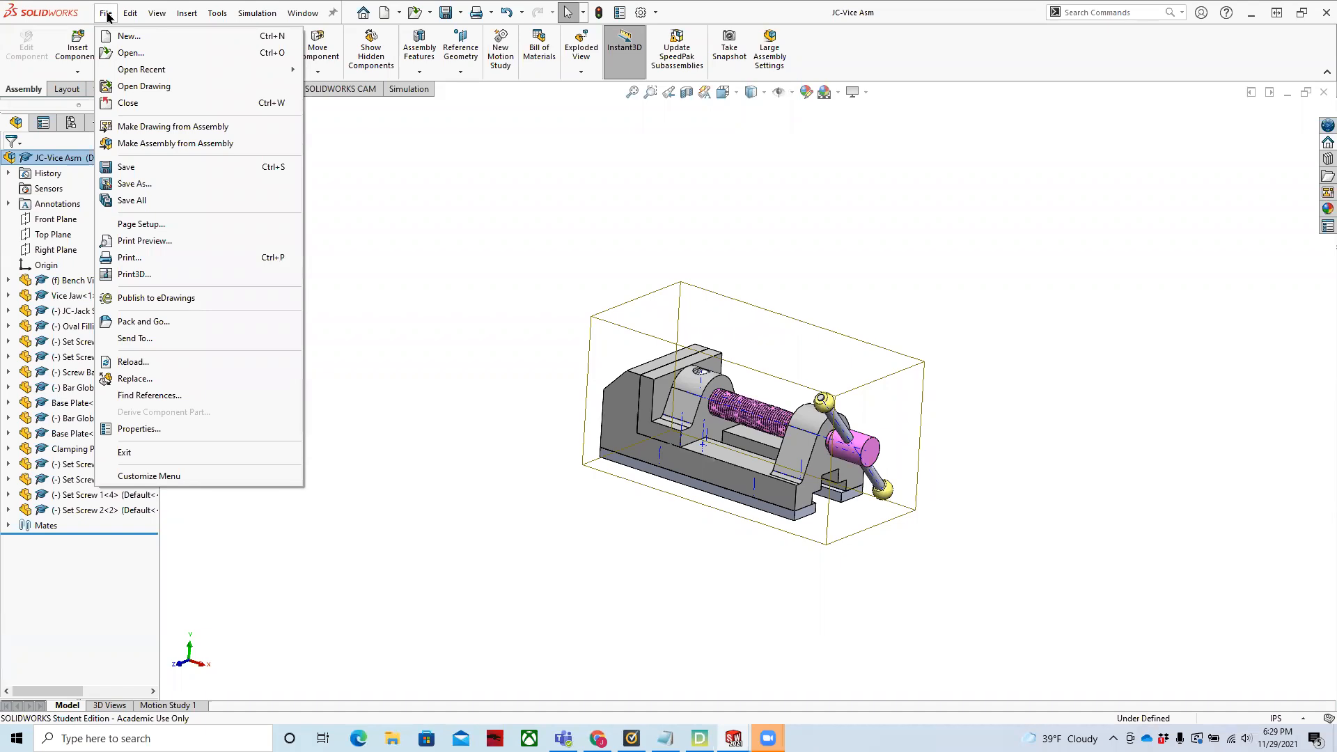
{"action": "left_click", "coordinate": [108, 15]}
{"action": "left_click", "coordinate": [137, 11]}
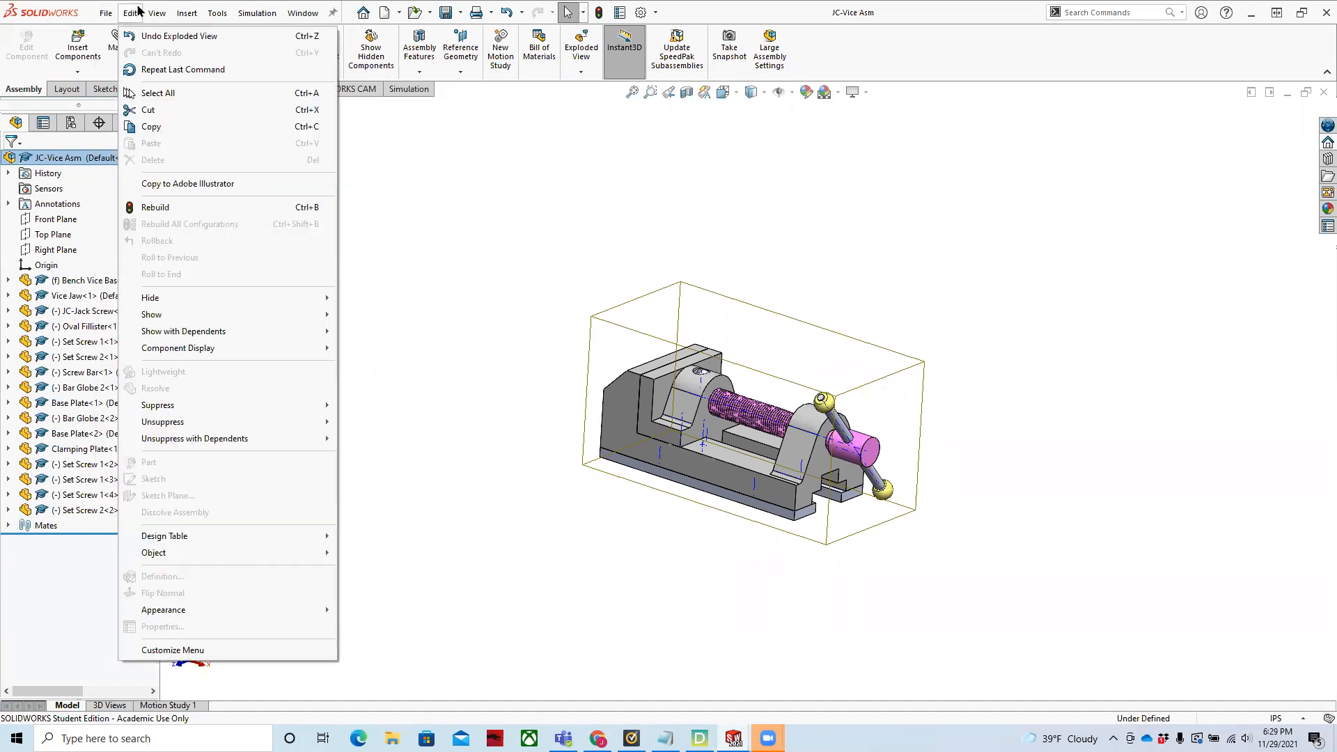
{"action": "mouse_move", "coordinate": [165, 12]}
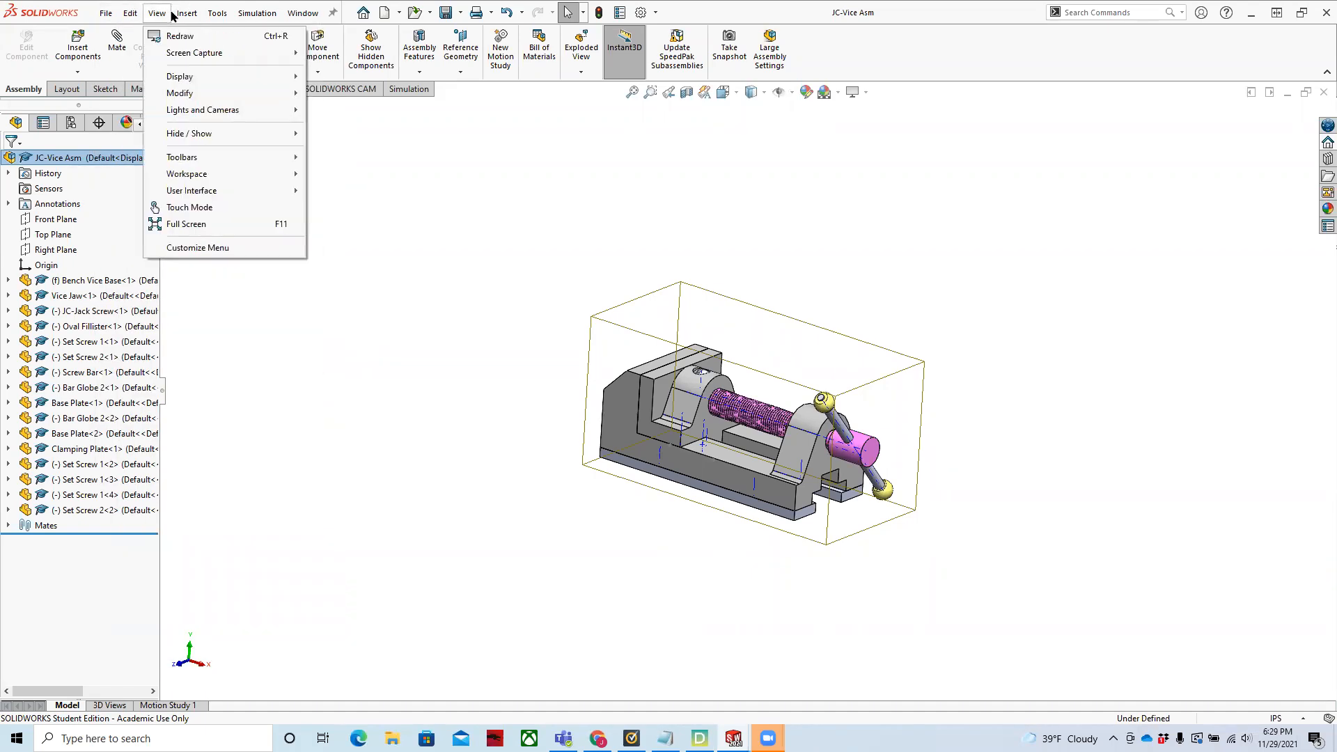
{"action": "left_click", "coordinate": [713, 720]}
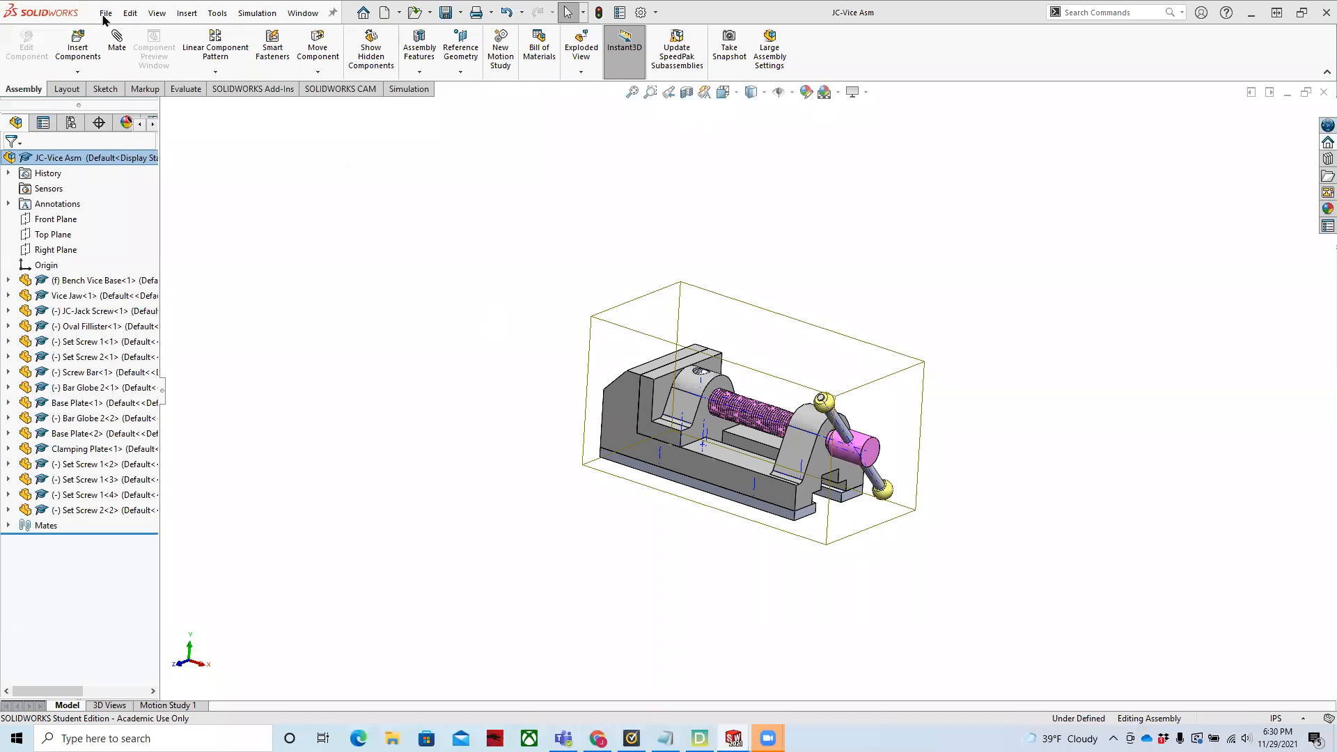
- Use Pack and Go to save the vice assembly and its parts as a zip file named JC-Lab 10 in the Bench Vice Assembly folder
{"action": "left_click", "coordinate": [105, 14]}
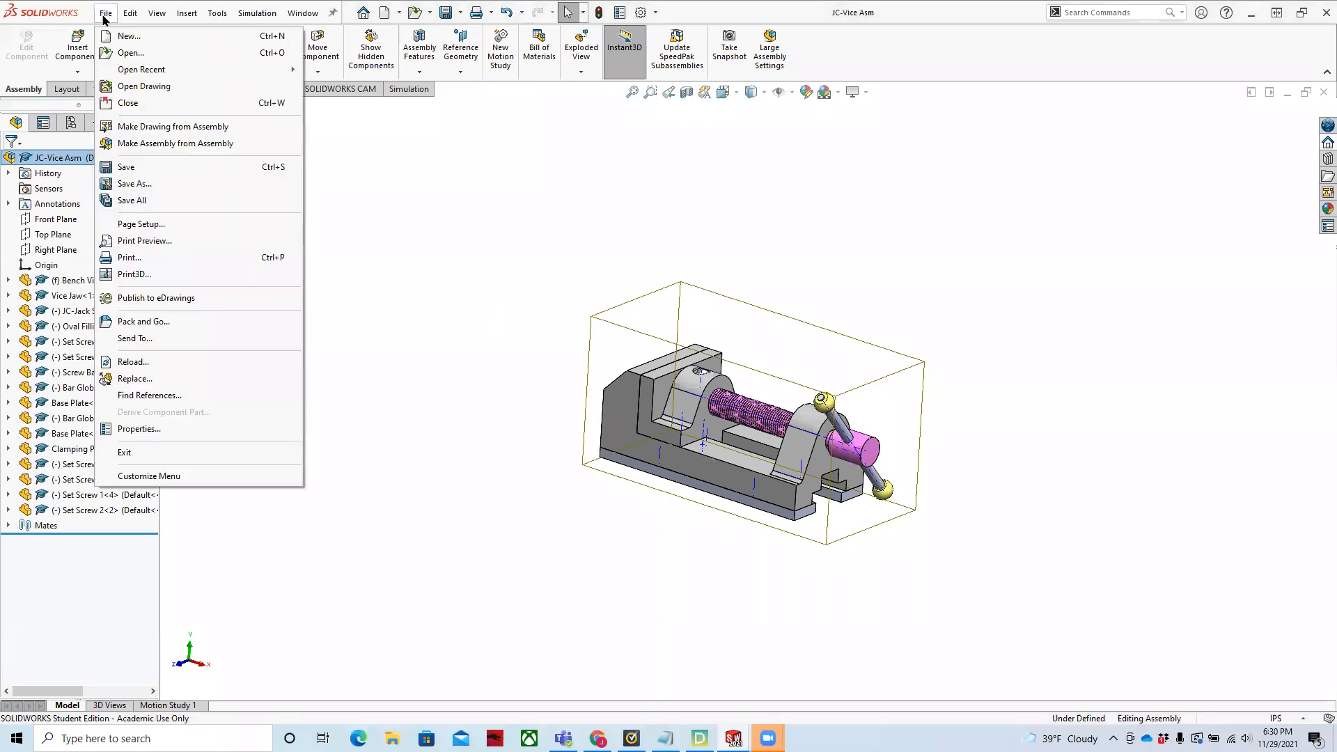
{"action": "left_click", "coordinate": [160, 323]}
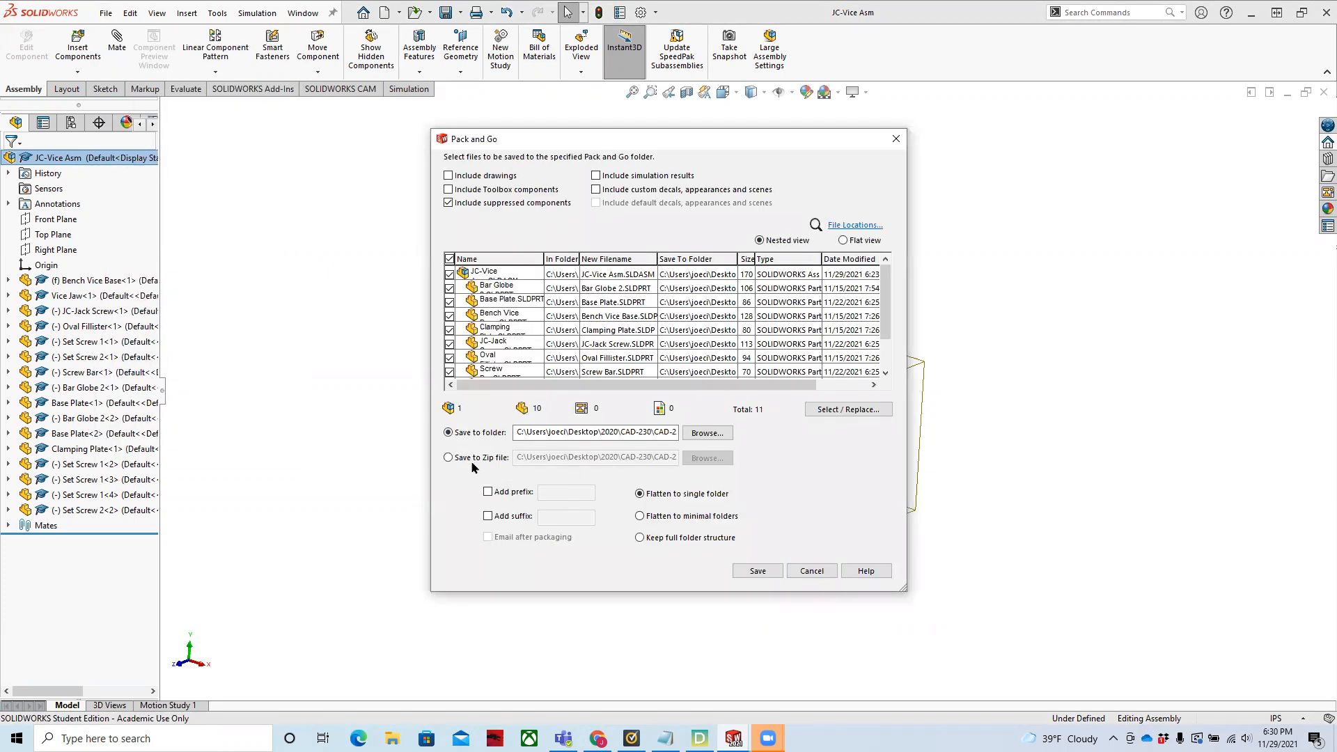
{"action": "left_click", "coordinate": [449, 459]}
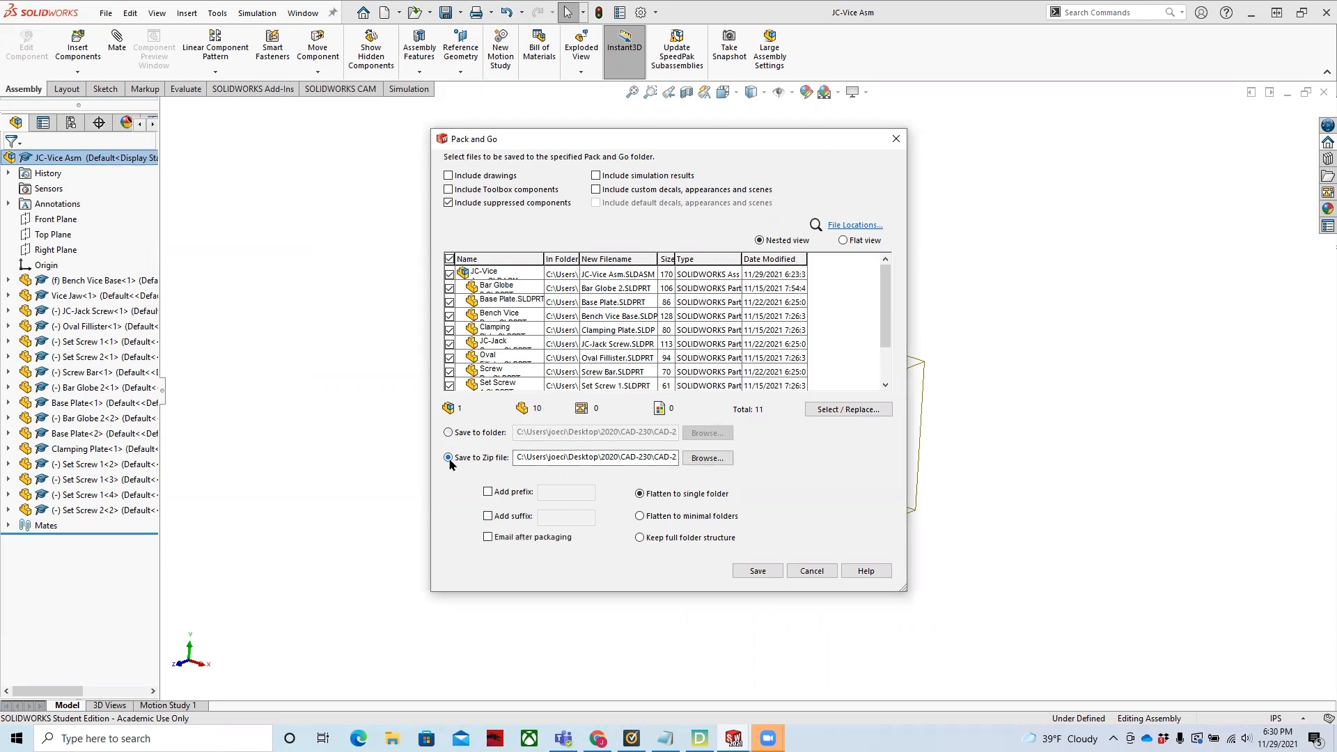
{"action": "left_click", "coordinate": [707, 458]}
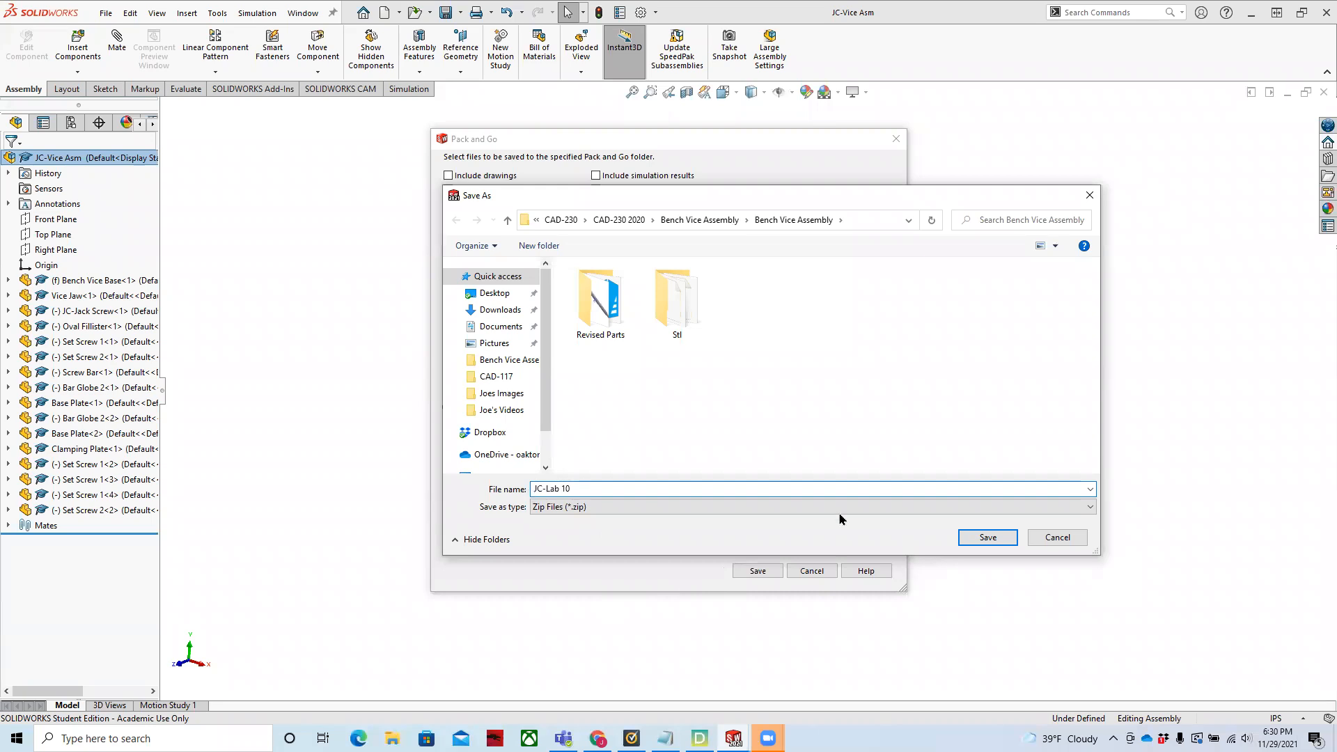
{"action": "left_click", "coordinate": [973, 541]}
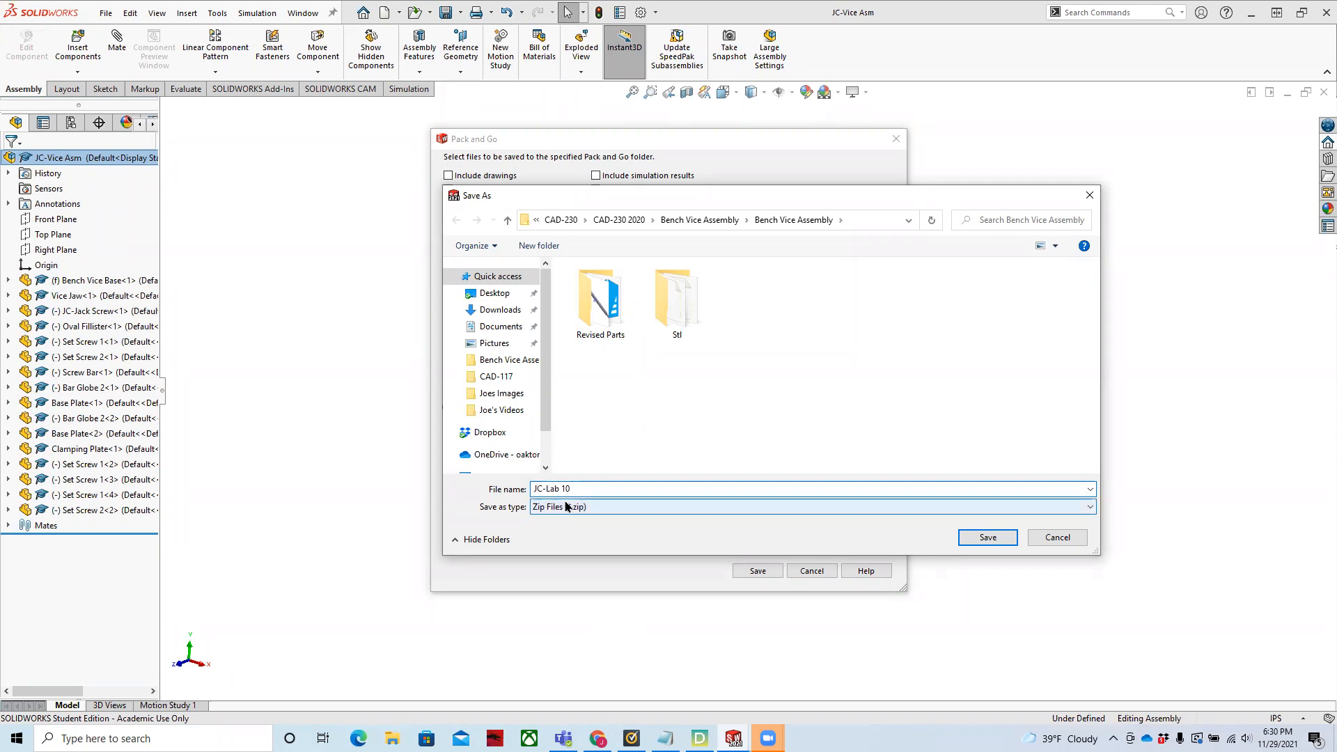
{"action": "left_click", "coordinate": [986, 537]}
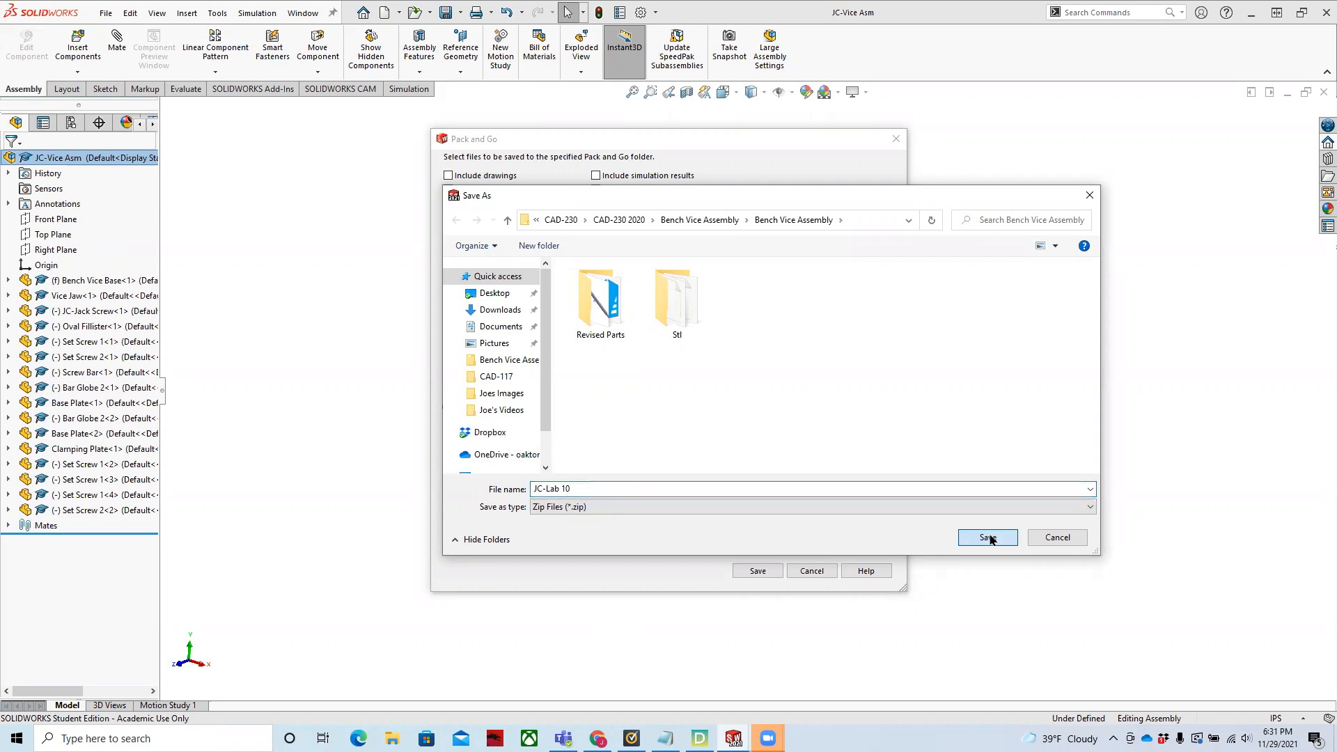
{"action": "left_click", "coordinate": [763, 571]}
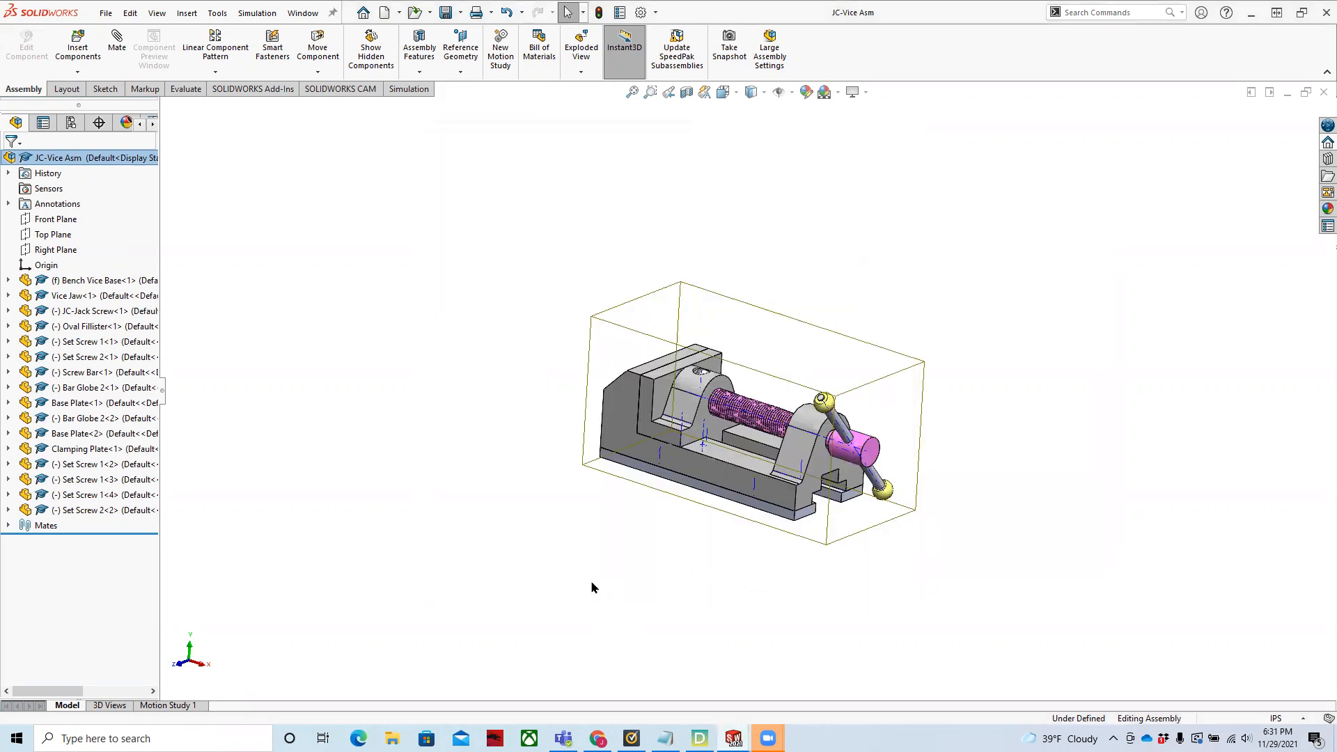
- Switch to File Explorer and try to open JC-Lab 10 from the recent files
{"action": "left_click", "coordinate": [392, 738]}
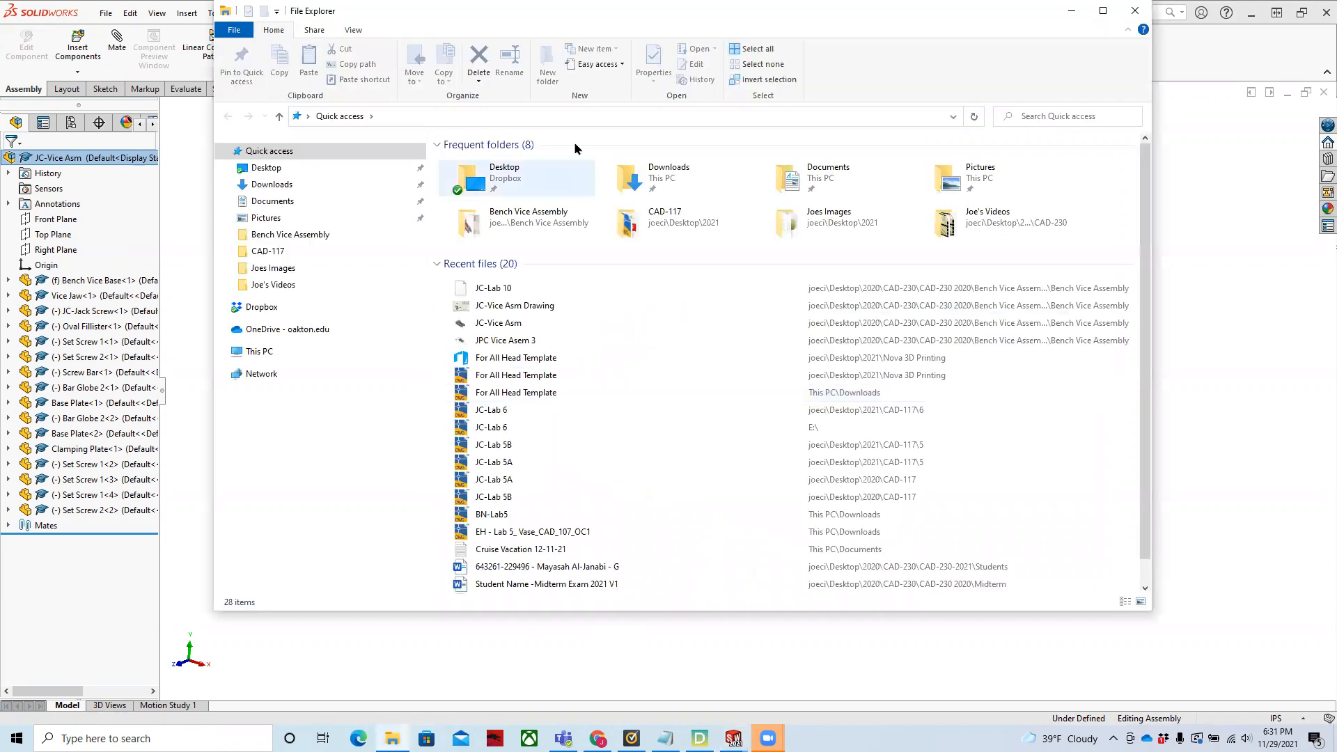
{"action": "left_click", "coordinate": [499, 191]}
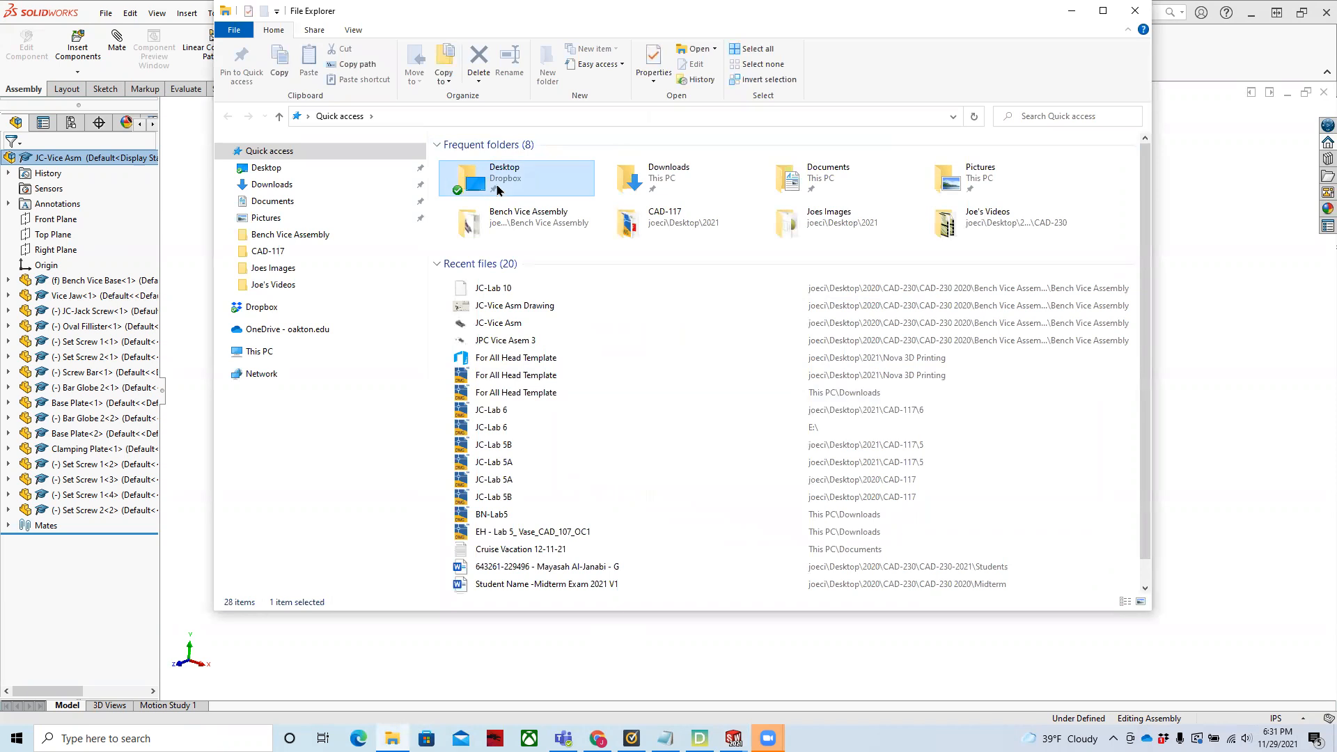
{"action": "double_click", "coordinate": [512, 293]}
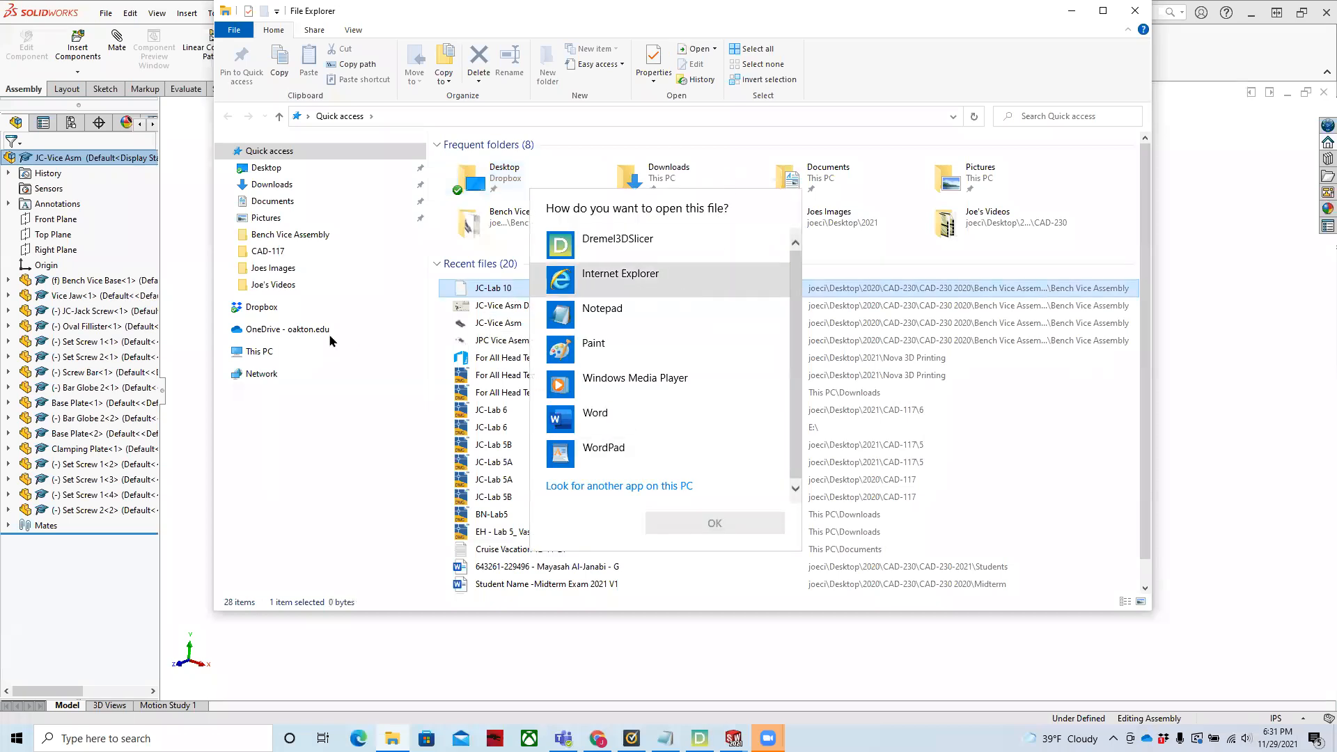
{"action": "left_click", "coordinate": [1136, 11]}
{"action": "left_click", "coordinate": [1135, 11]}
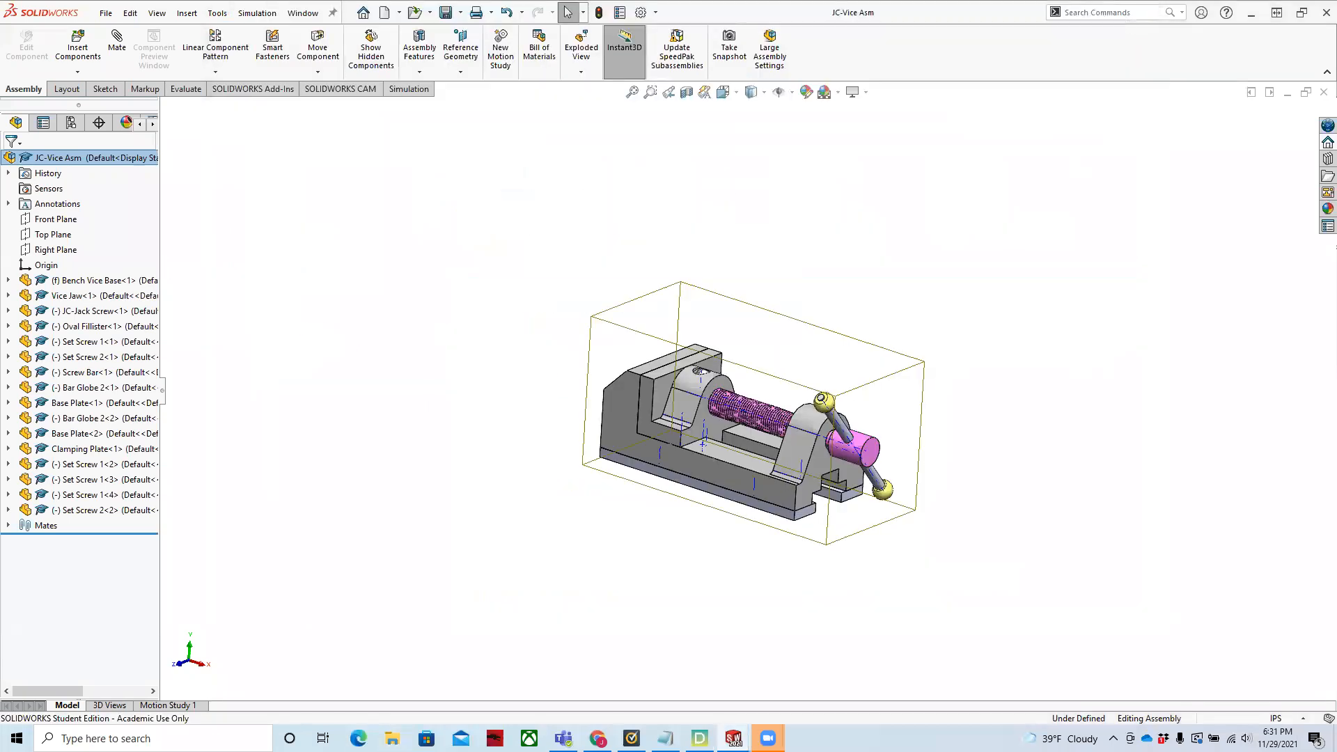
- Look through the Desktop folder in File Explorer and close the window
{"action": "left_click", "coordinate": [393, 739]}
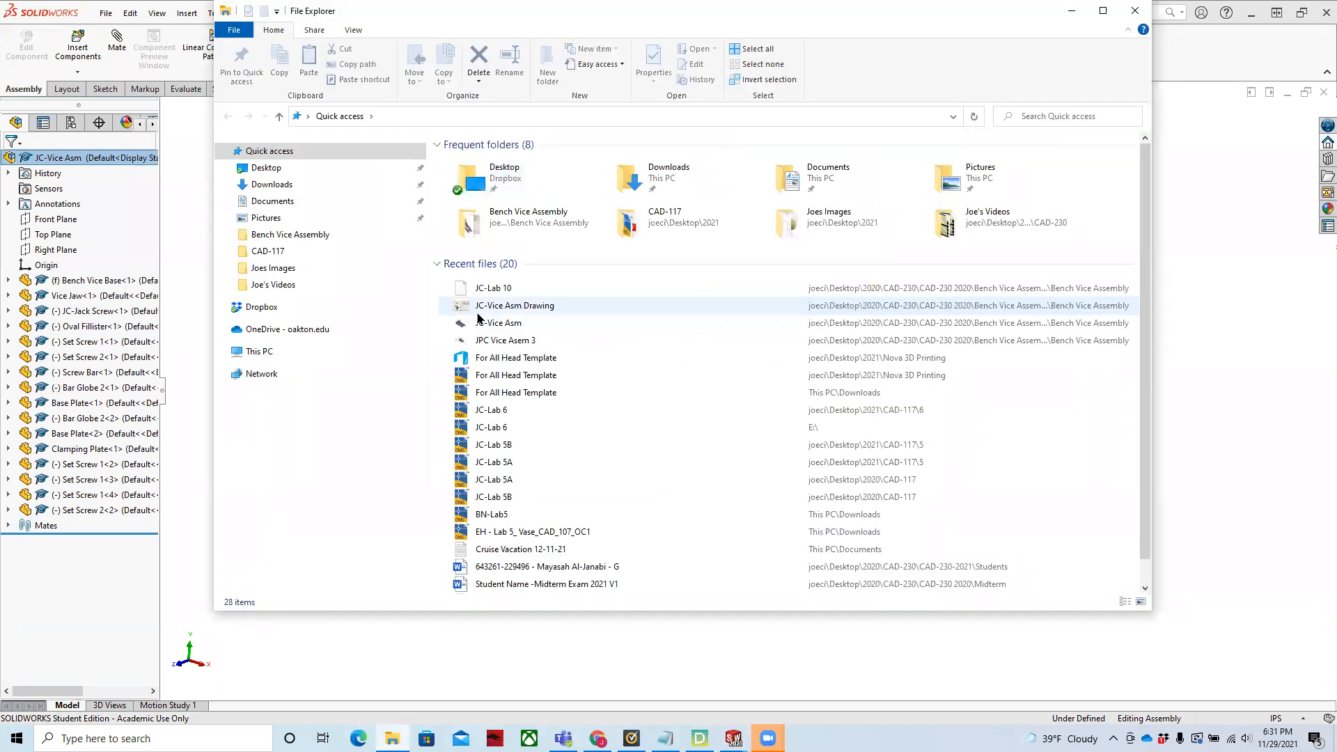
{"action": "left_click", "coordinate": [311, 173]}
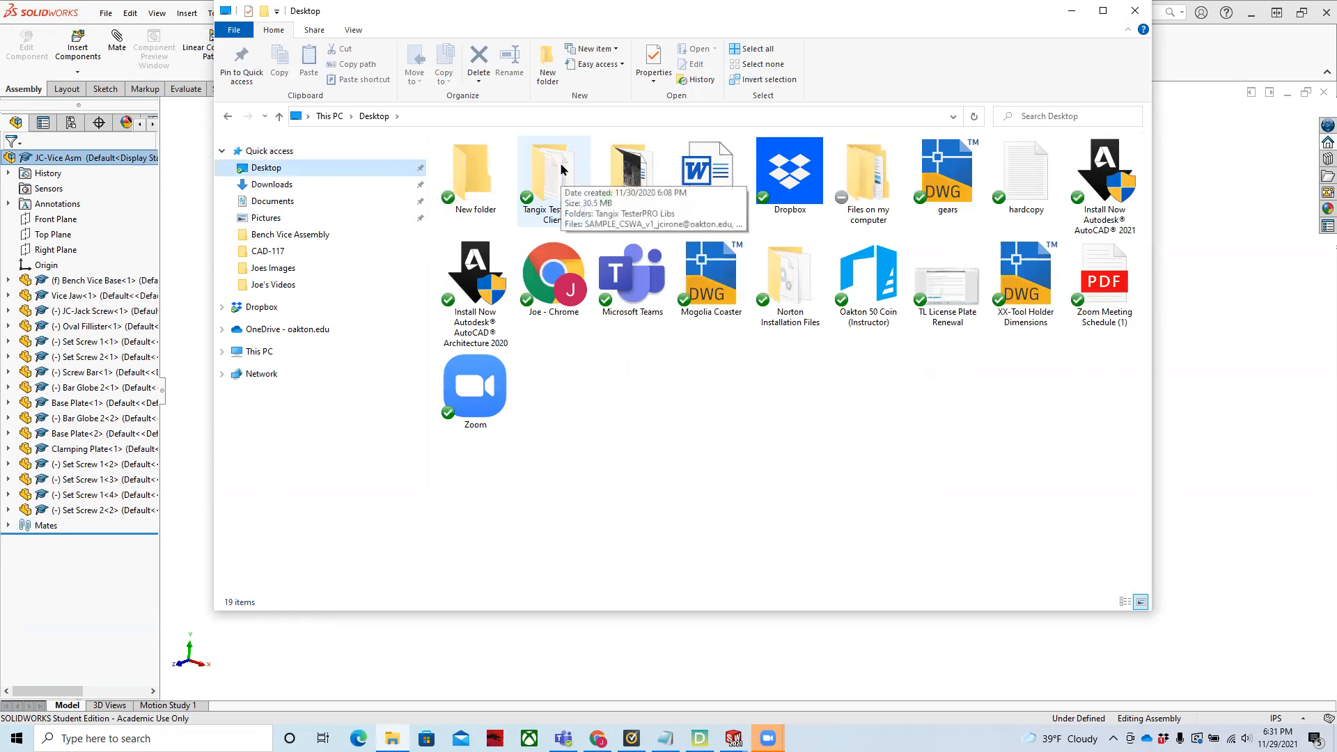
{"action": "left_click", "coordinate": [1136, 10]}
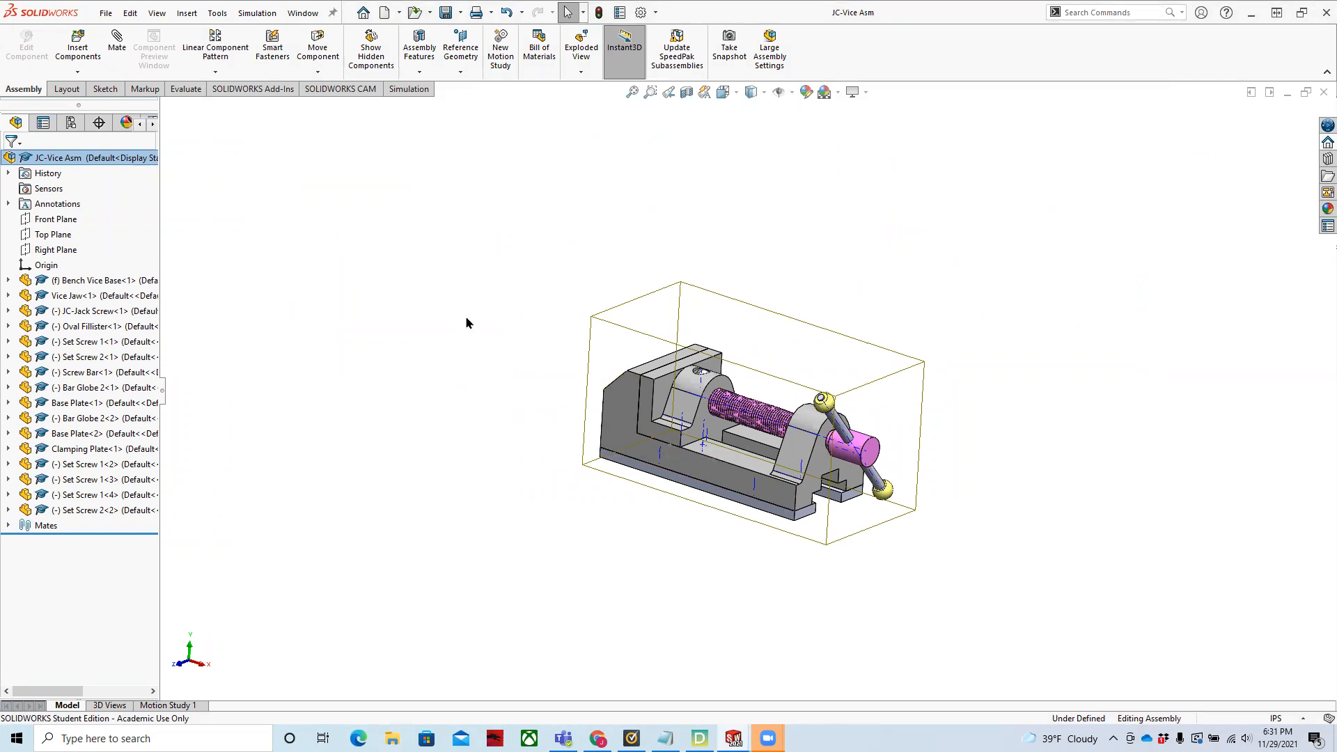
- Switch to Chrome, open the CAD-230-0C1 course's Assignments page and look through its list of module folders
{"action": "left_click", "coordinate": [1252, 13]}
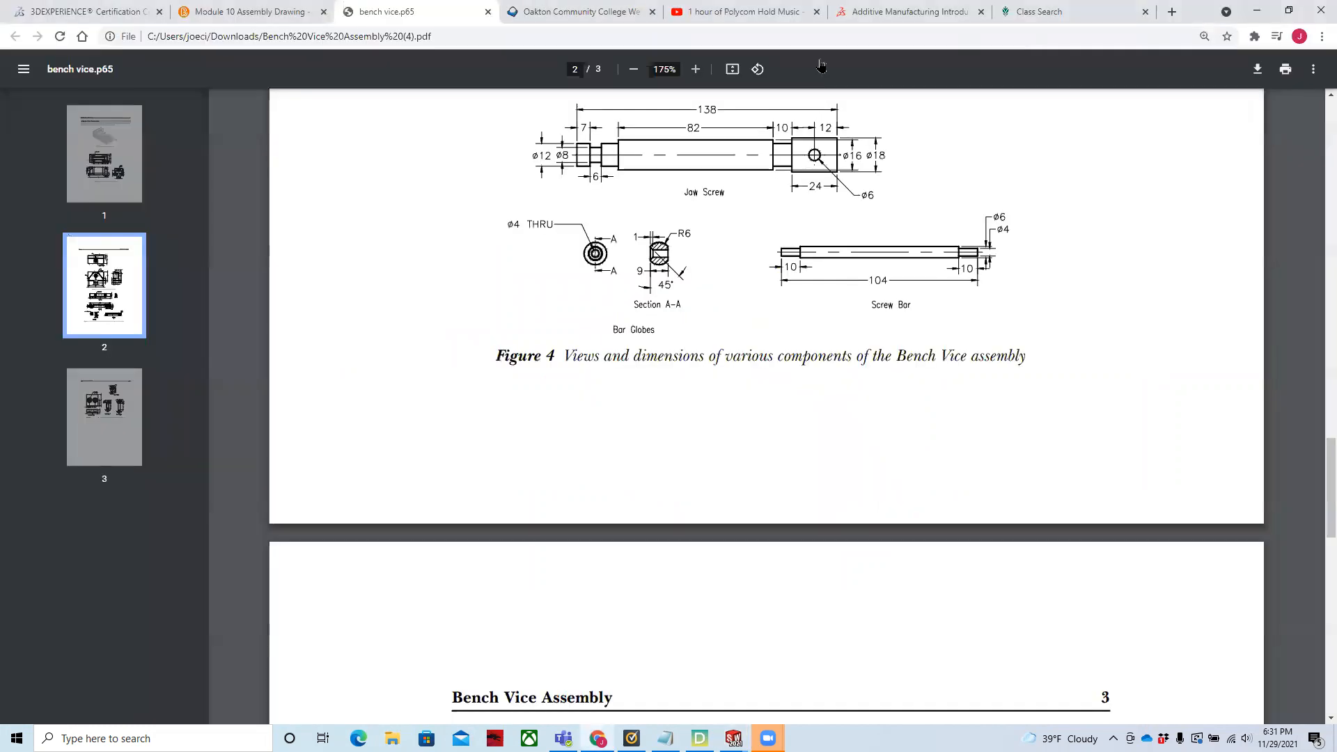
{"action": "left_click", "coordinate": [224, 10]}
{"action": "left_click", "coordinate": [297, 183]}
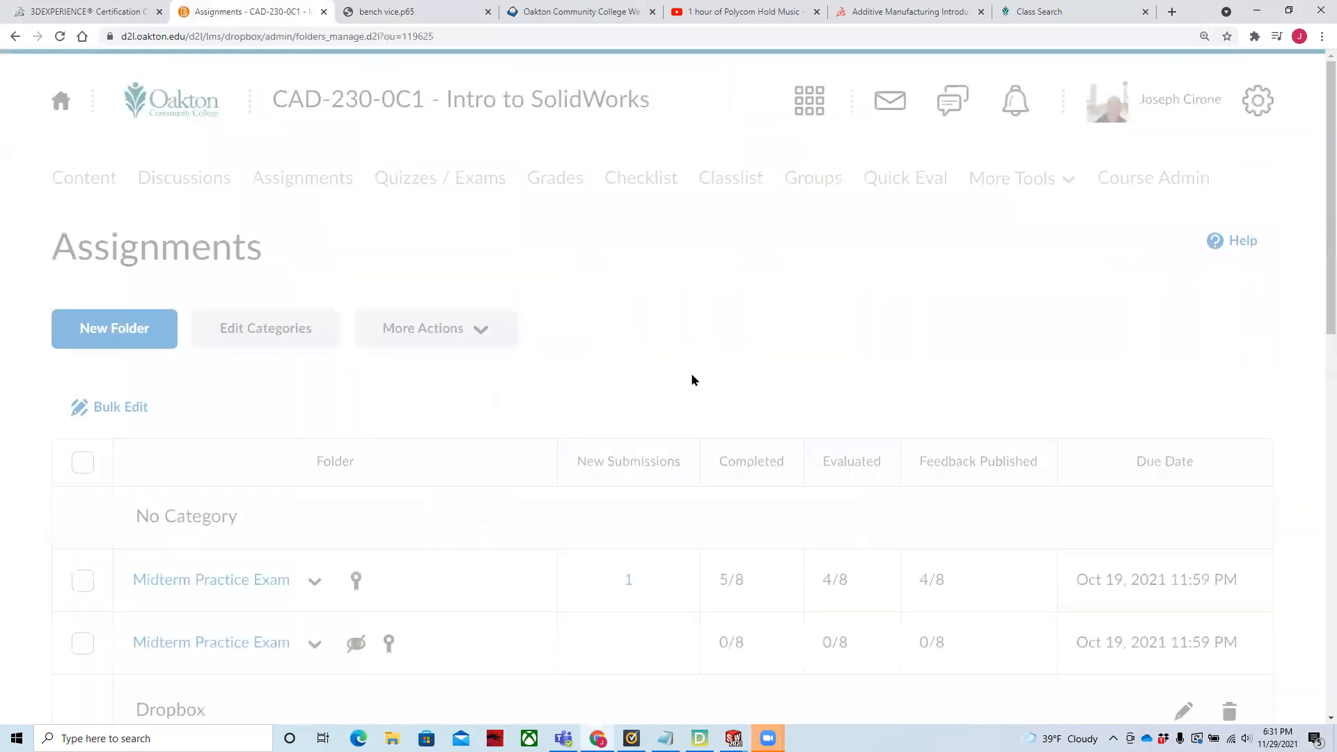
{"action": "scroll", "coordinate": [550, 446], "scroll_direction": "down", "scroll_amount": 10}
{"action": "scroll", "coordinate": [438, 508], "scroll_direction": "down", "scroll_amount": 3}
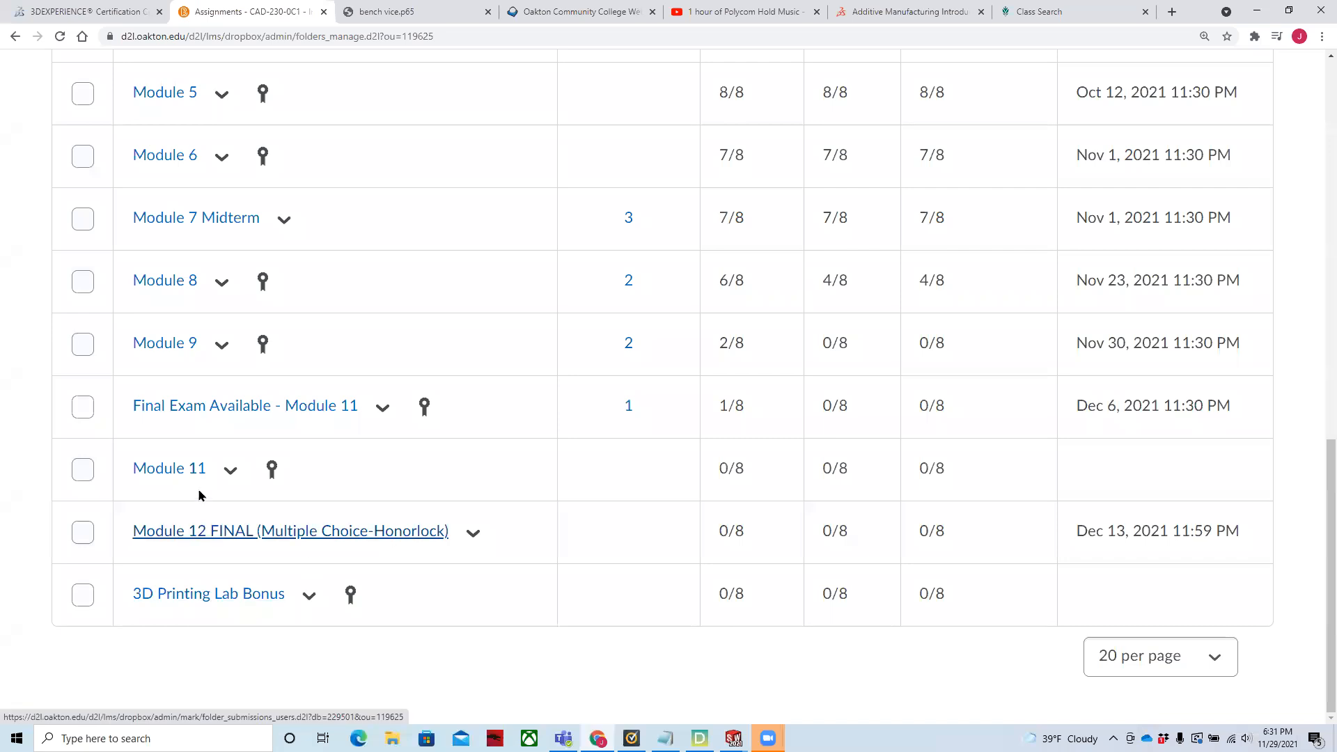
{"action": "scroll", "coordinate": [271, 587], "scroll_direction": "up", "scroll_amount": 7}
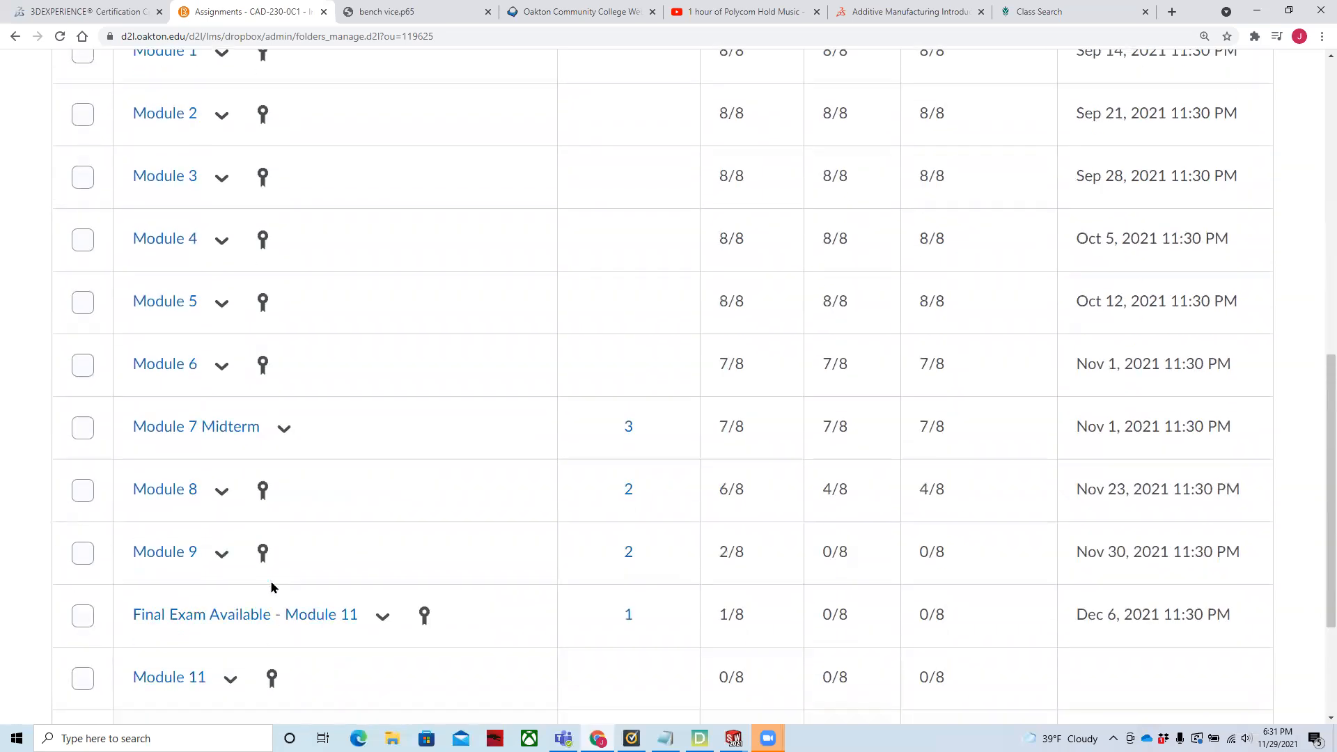
{"action": "scroll", "coordinate": [273, 587], "scroll_direction": "up", "scroll_amount": 6}
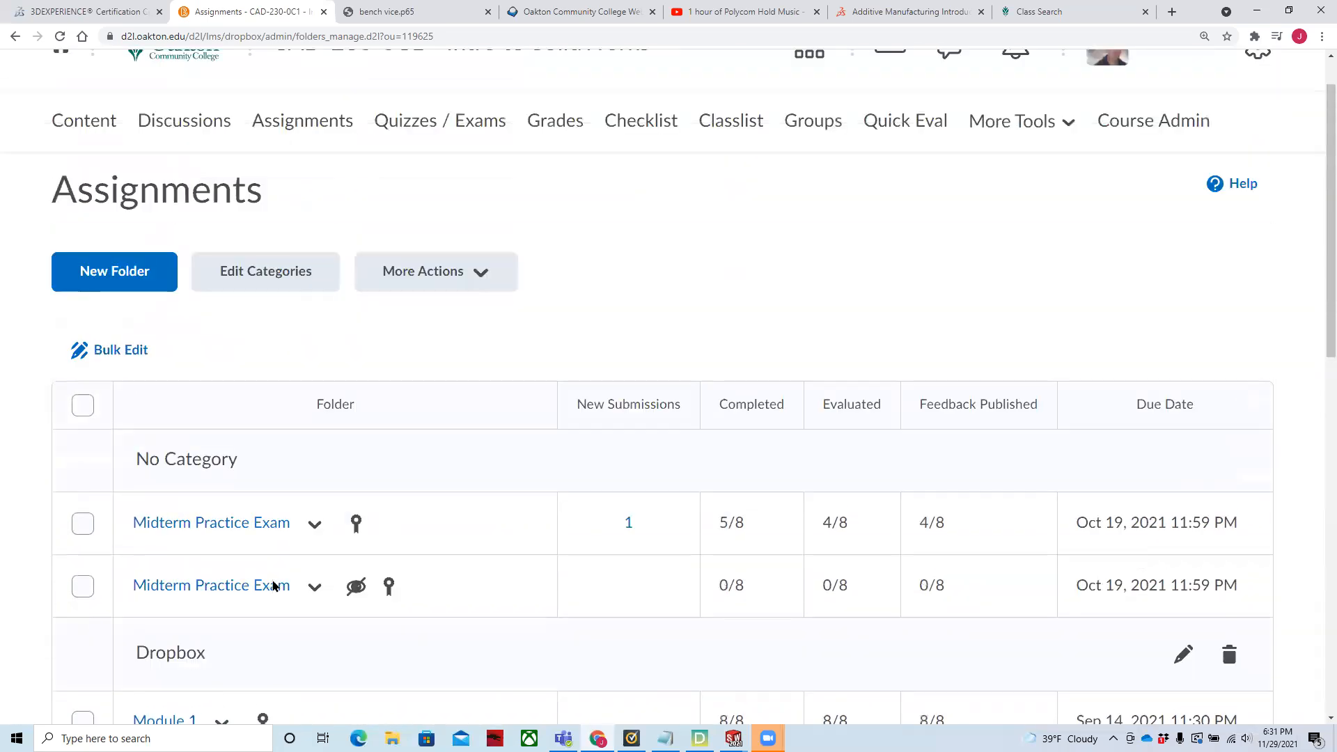
- Create a new assignment folder named Module 10
{"action": "left_click", "coordinate": [142, 315]}
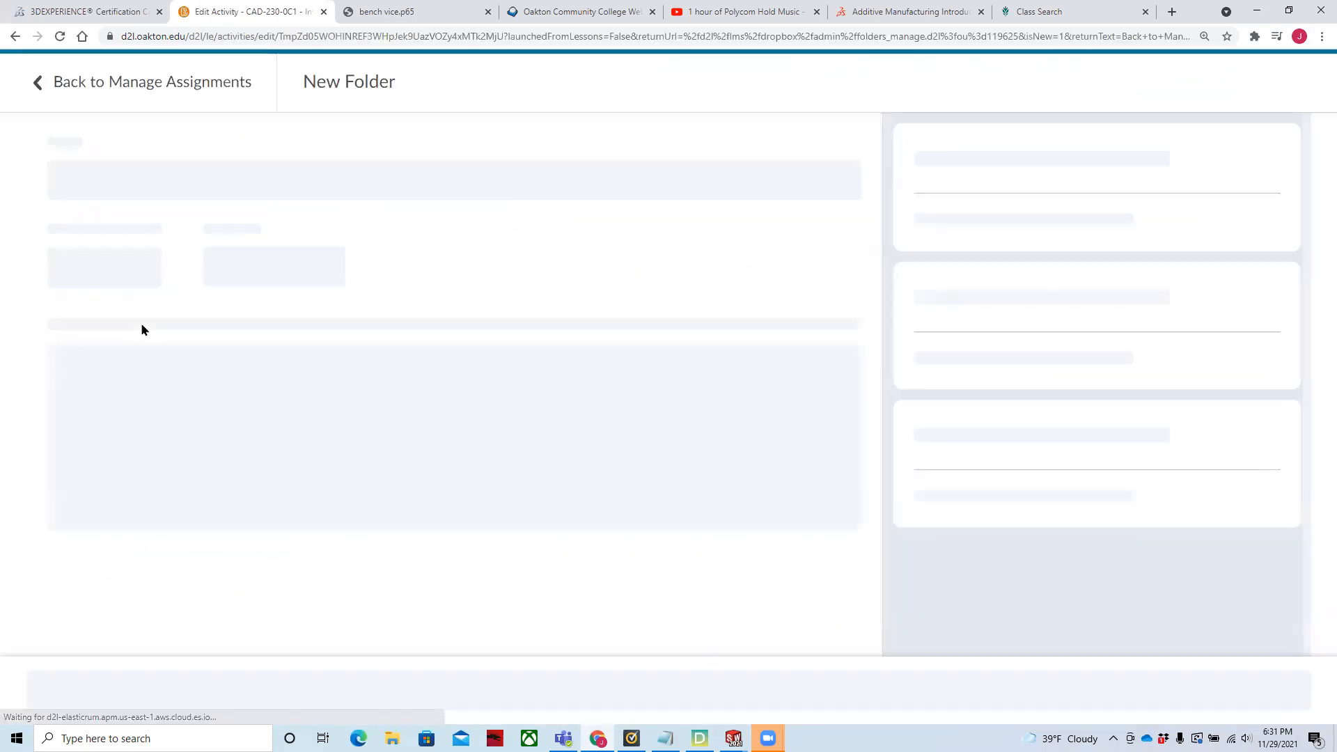
{"action": "left_click_drag", "start_coordinate": [184, 183], "coordinate": [30, 183]}
{"action": "type", "text": "Modu"}
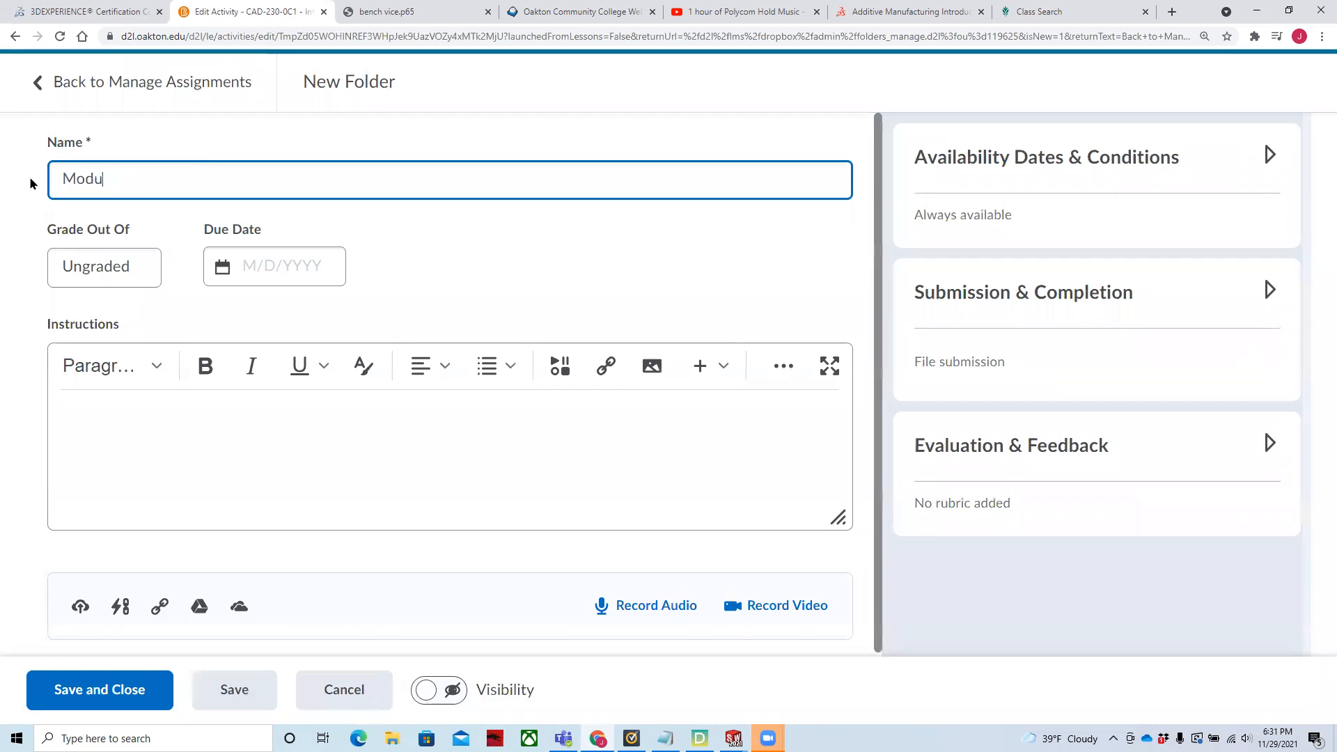
{"action": "type", "text": "le 10"}
- Enter the instructions "Use Pack n Go to create a zip file of your assembly and assembly drawing." and save the folder
{"action": "left_click", "coordinate": [118, 417]}
{"action": "type", "text": "Use Pack n Go to create a zip file of your assembly and "}
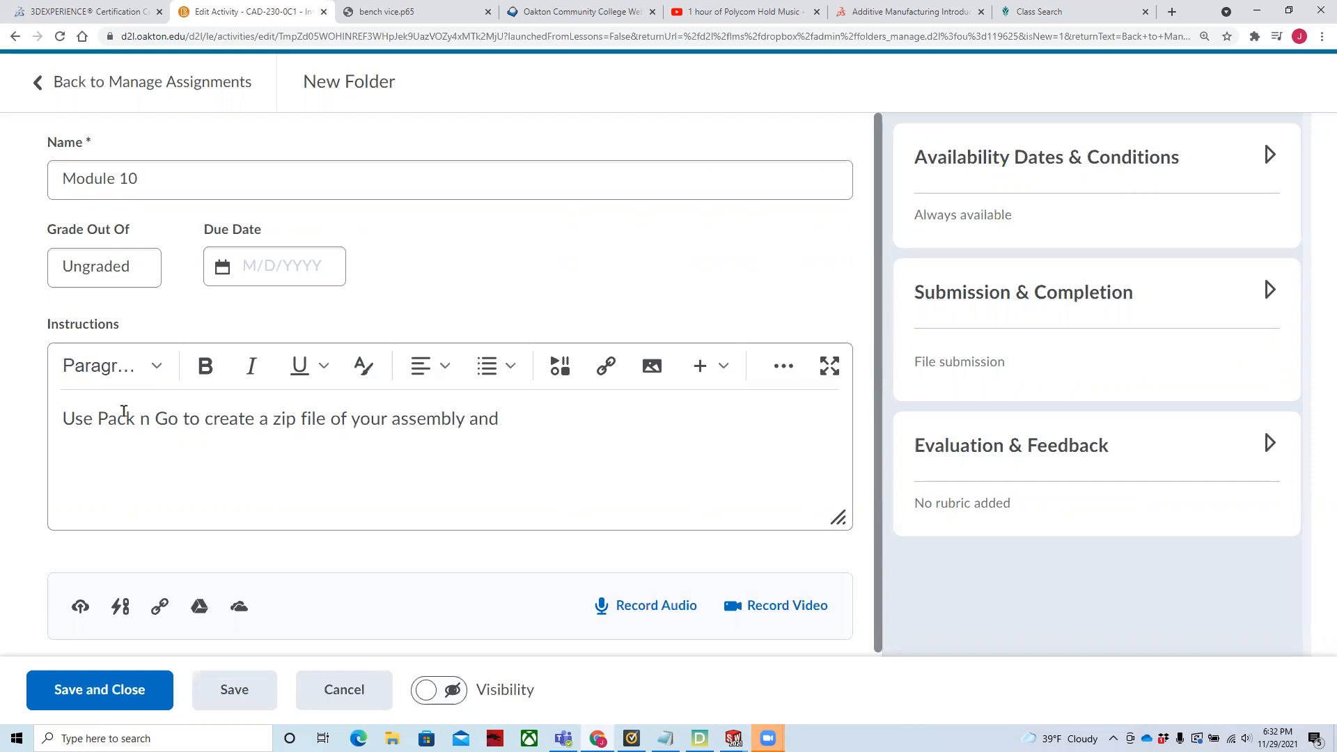
{"action": "type", "text": "assembly dr"}
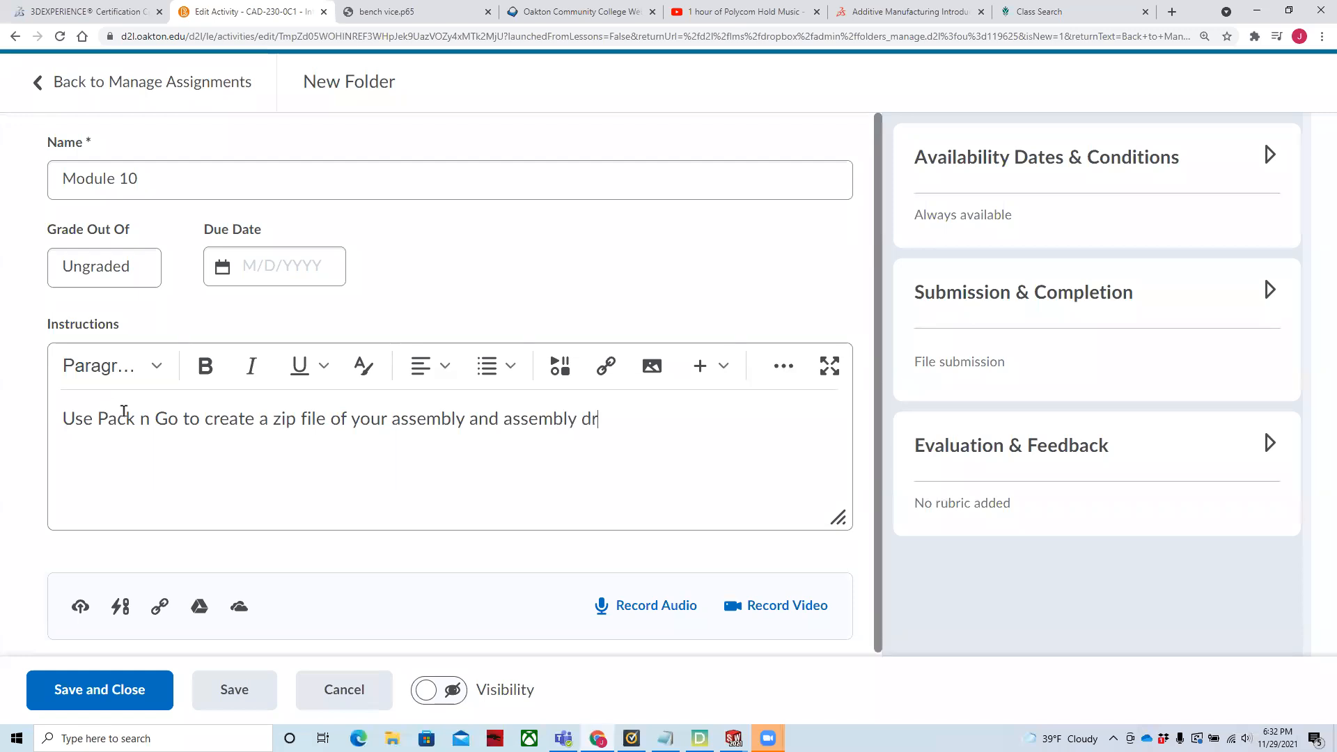
{"action": "type", "text": "awing.  Ture"}
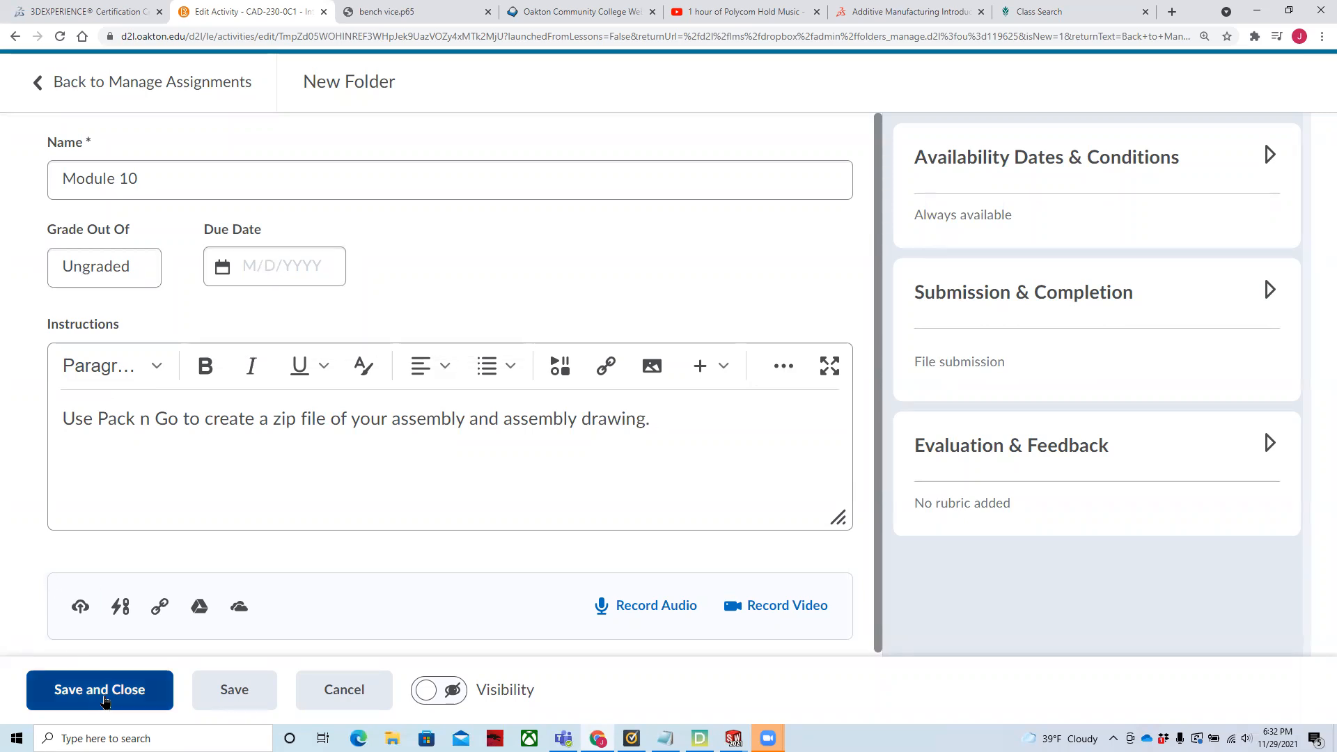
{"action": "left_click", "coordinate": [105, 701]}
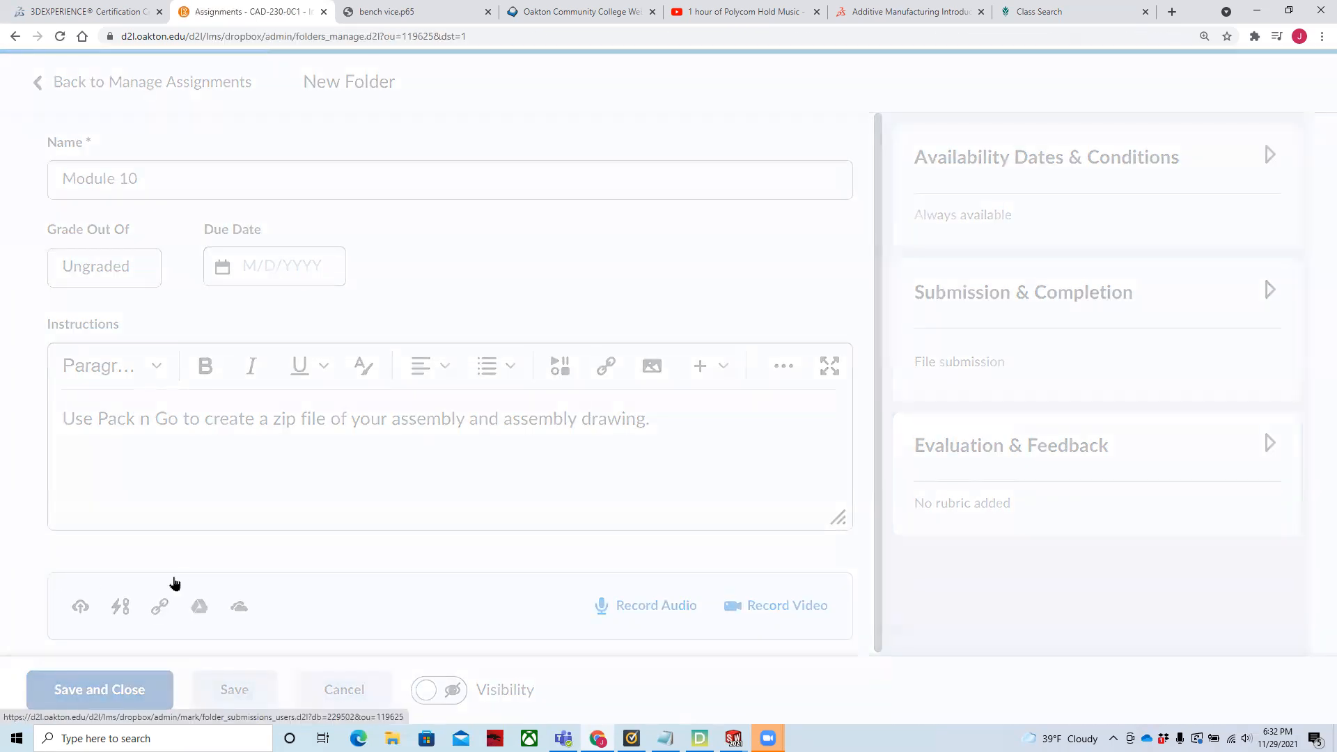
- Make the Module 10 assignment folder visible to users
{"action": "scroll", "coordinate": [571, 401], "scroll_direction": "down", "scroll_amount": 12}
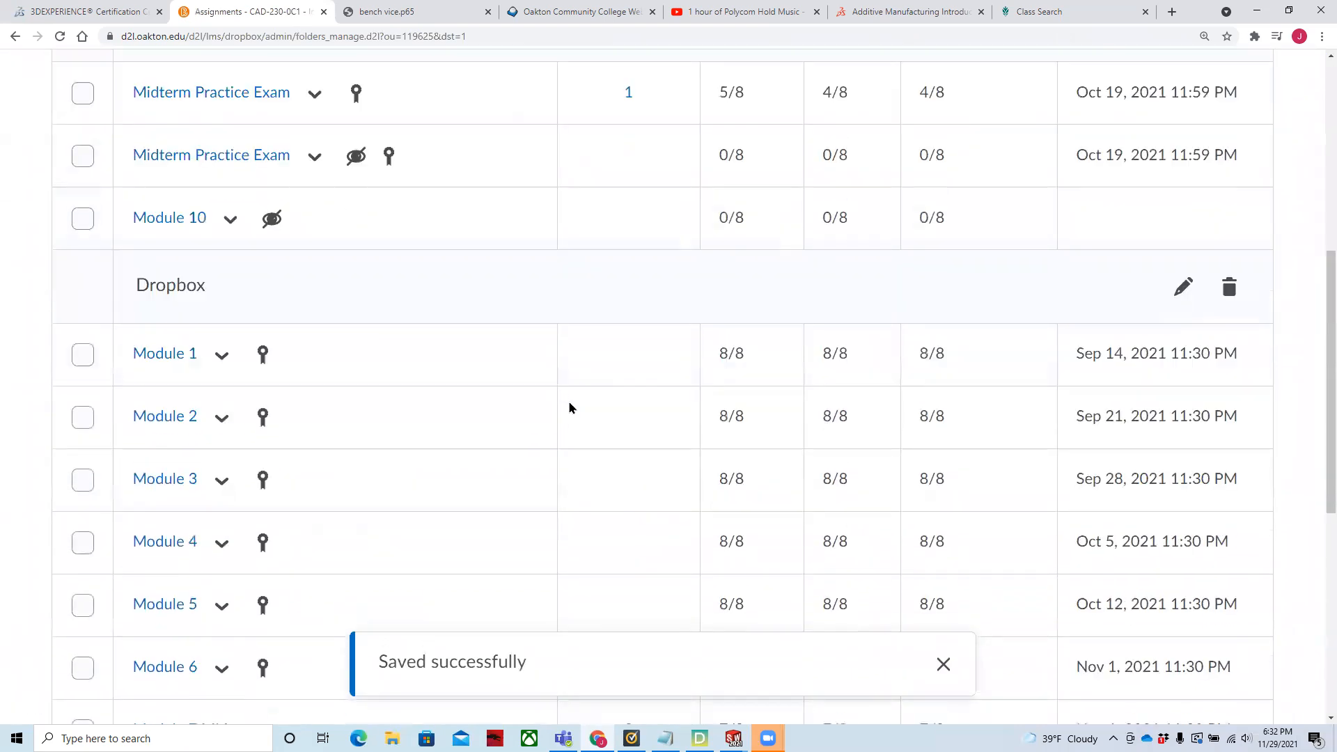
{"action": "scroll", "coordinate": [569, 409], "scroll_direction": "down", "scroll_amount": 3}
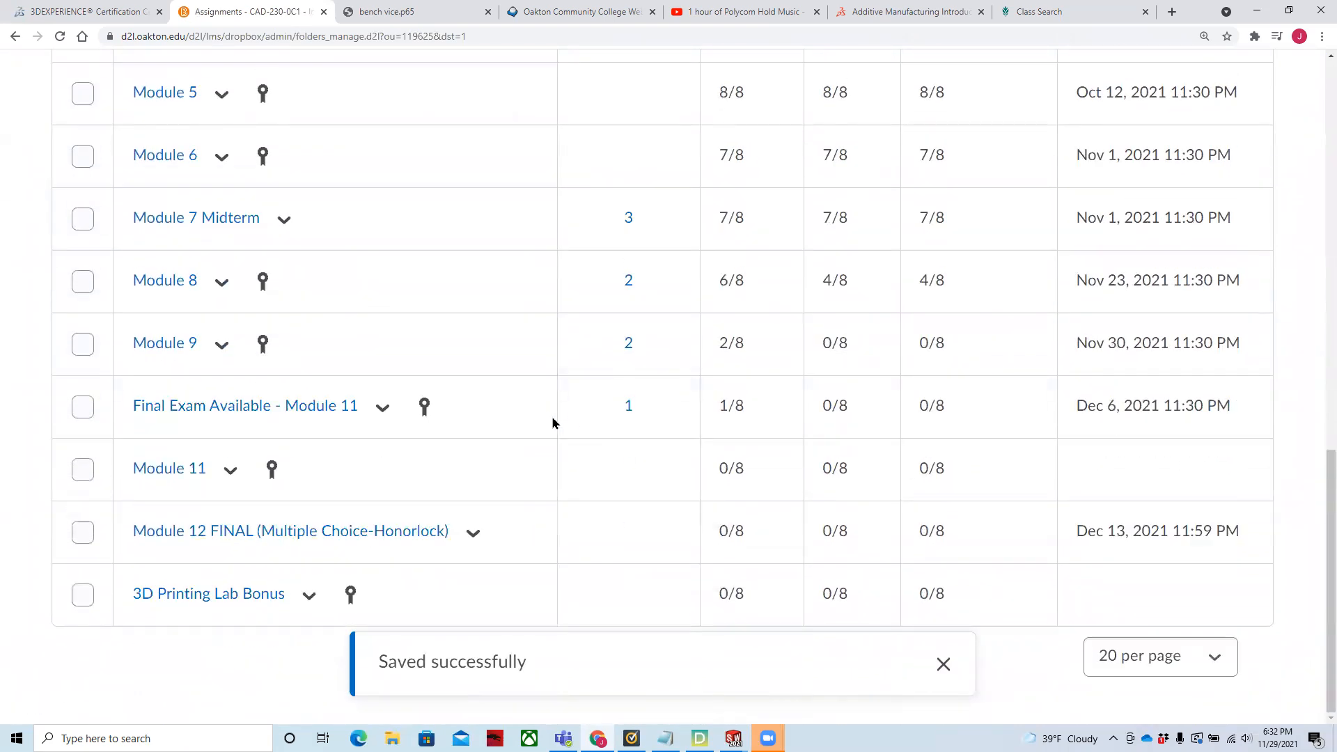
{"action": "scroll", "coordinate": [550, 425], "scroll_direction": "up", "scroll_amount": 6}
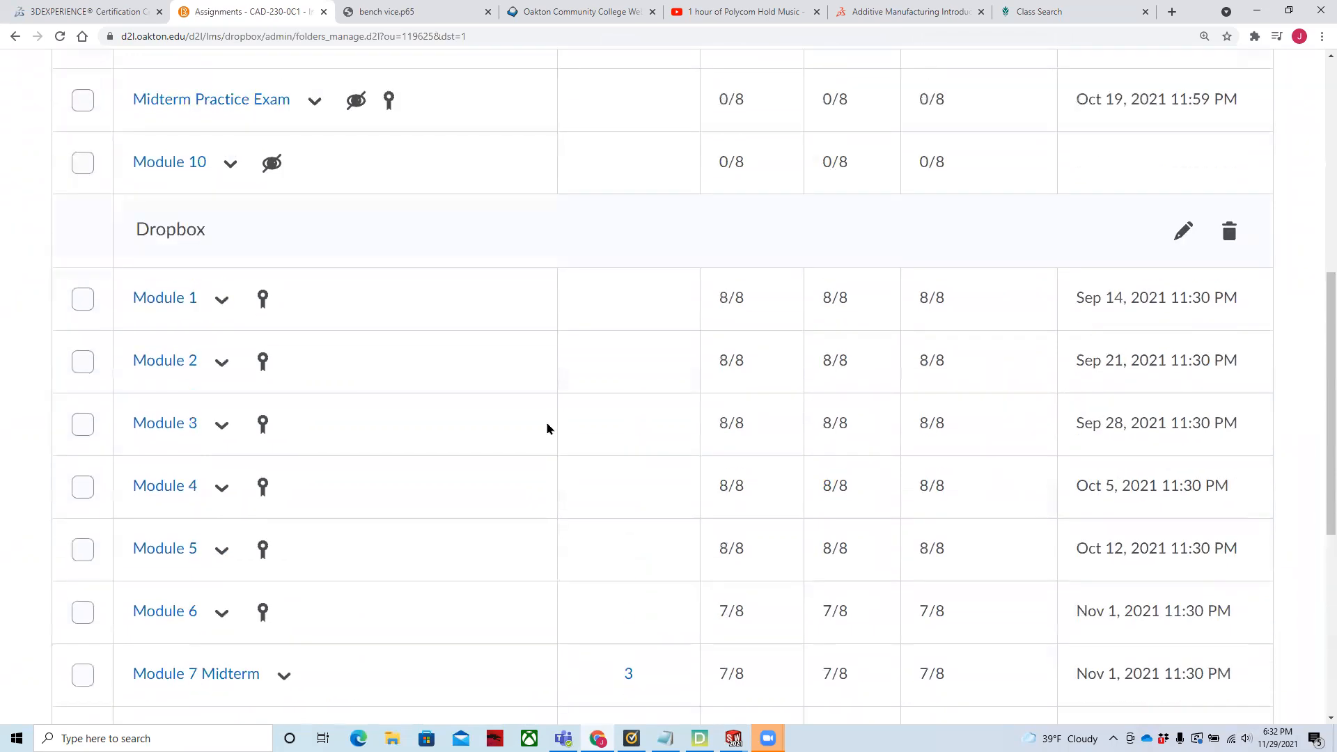
{"action": "scroll", "coordinate": [547, 429], "scroll_direction": "up", "scroll_amount": 3}
{"action": "left_click", "coordinate": [232, 404]}
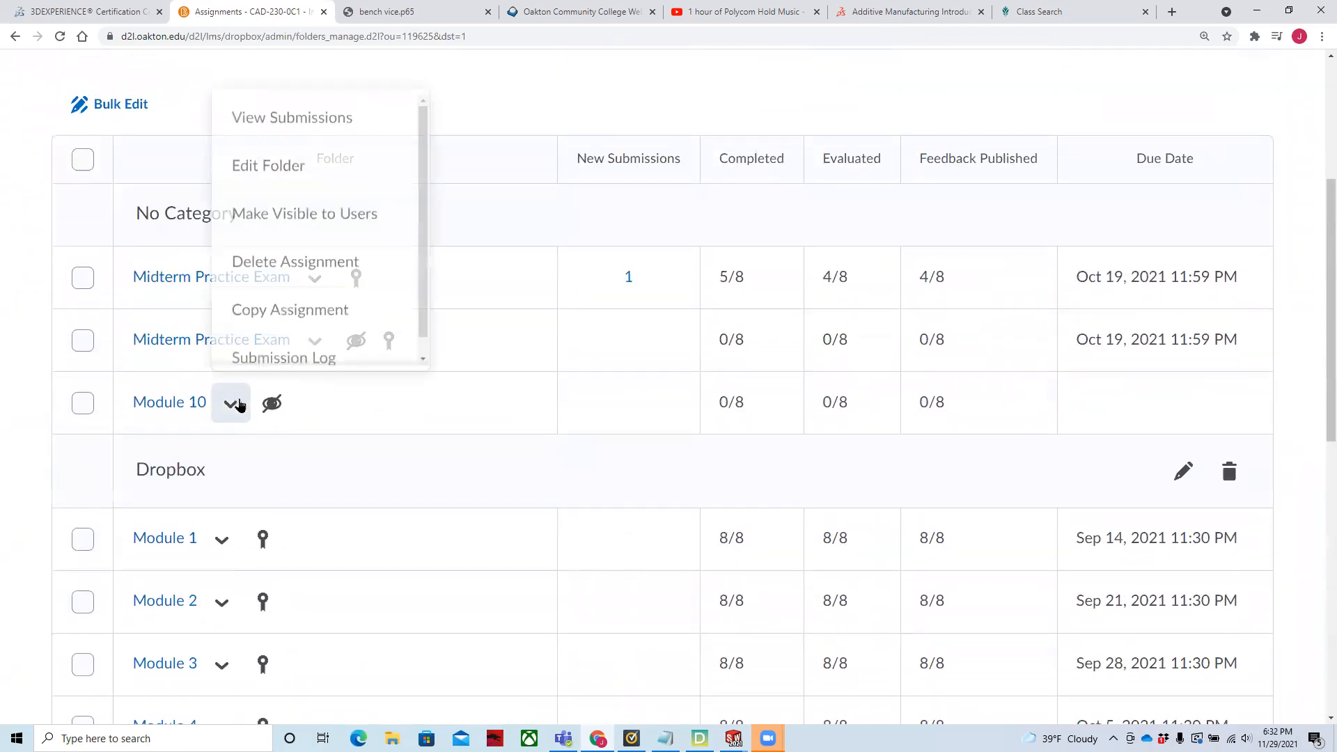
{"action": "left_click", "coordinate": [319, 212]}
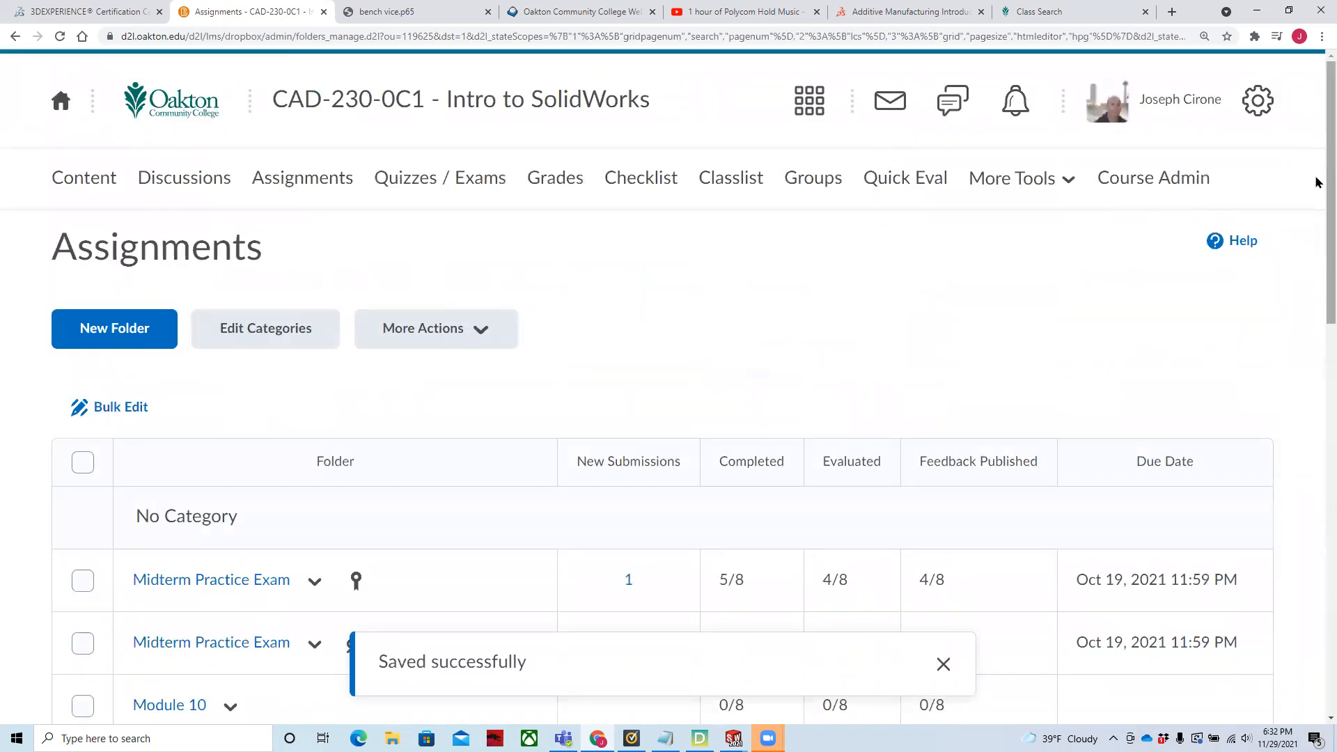
{"action": "scroll", "coordinate": [1316, 454], "scroll_direction": "down", "scroll_amount": 10}
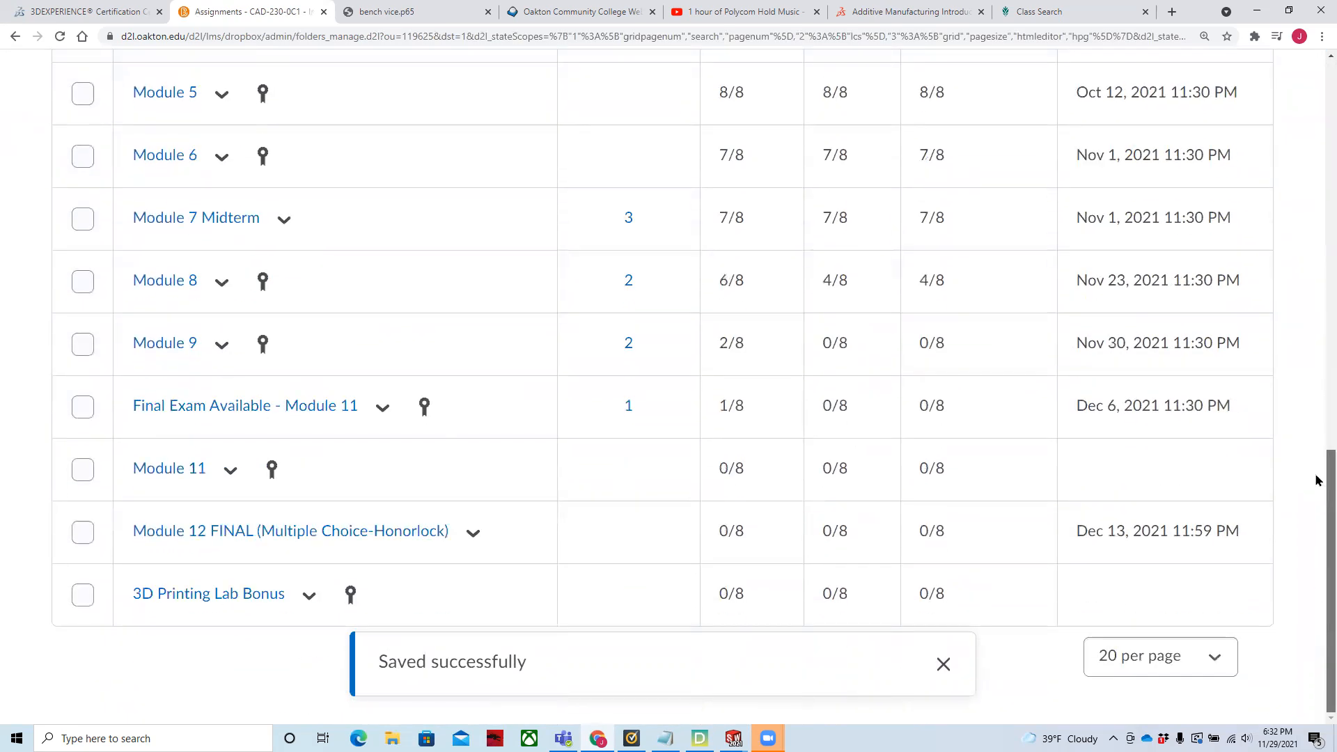
{"action": "scroll", "coordinate": [1316, 478], "scroll_direction": "up", "scroll_amount": 15}
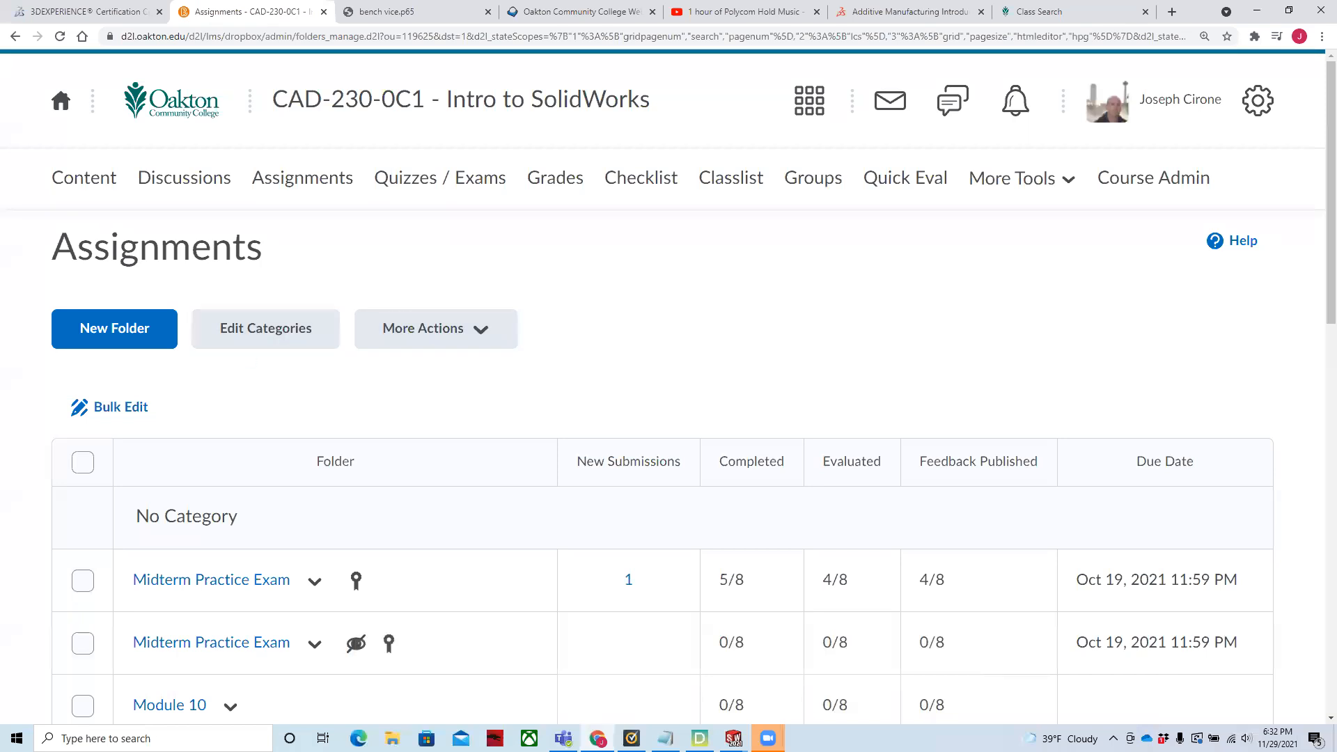
- Switch back to SOLIDWORKS and bring up the JC-Vice Asm Drawing sheet
{"action": "mouse_move", "coordinate": [734, 738]}
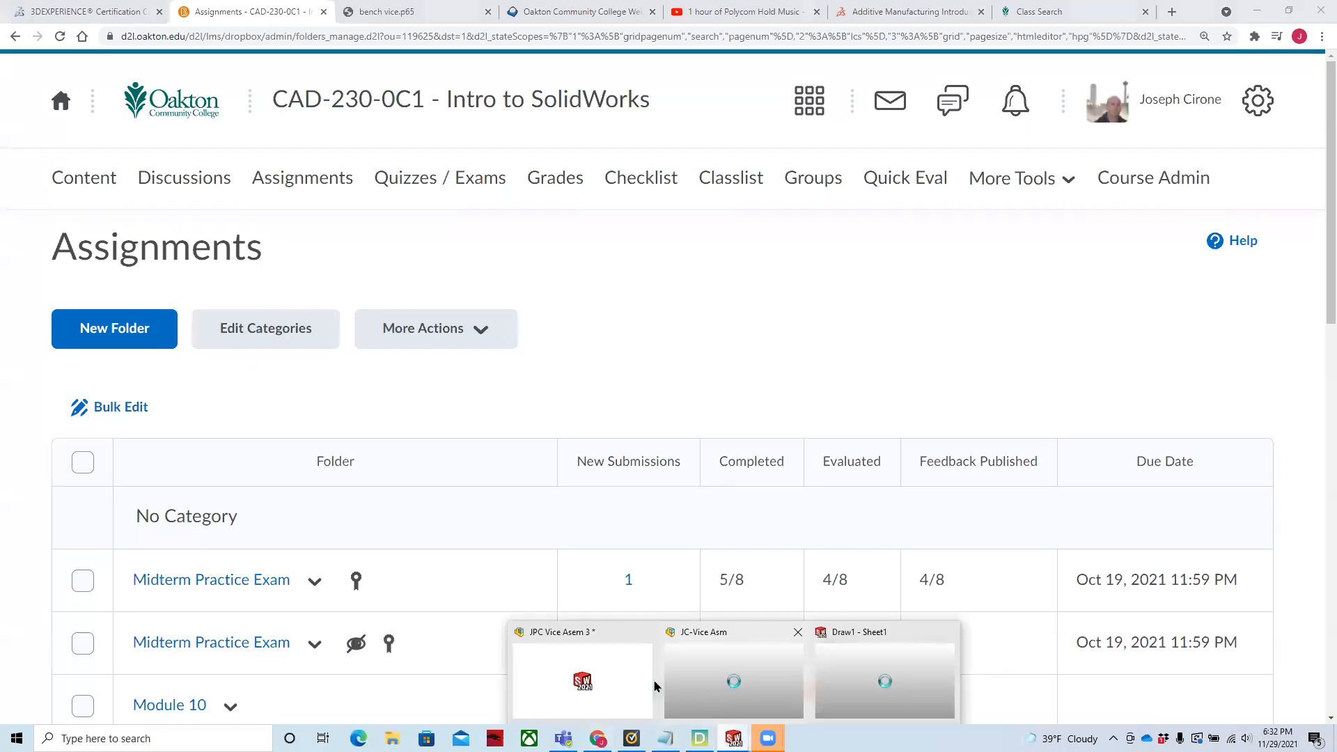
{"action": "left_click", "coordinate": [609, 695]}
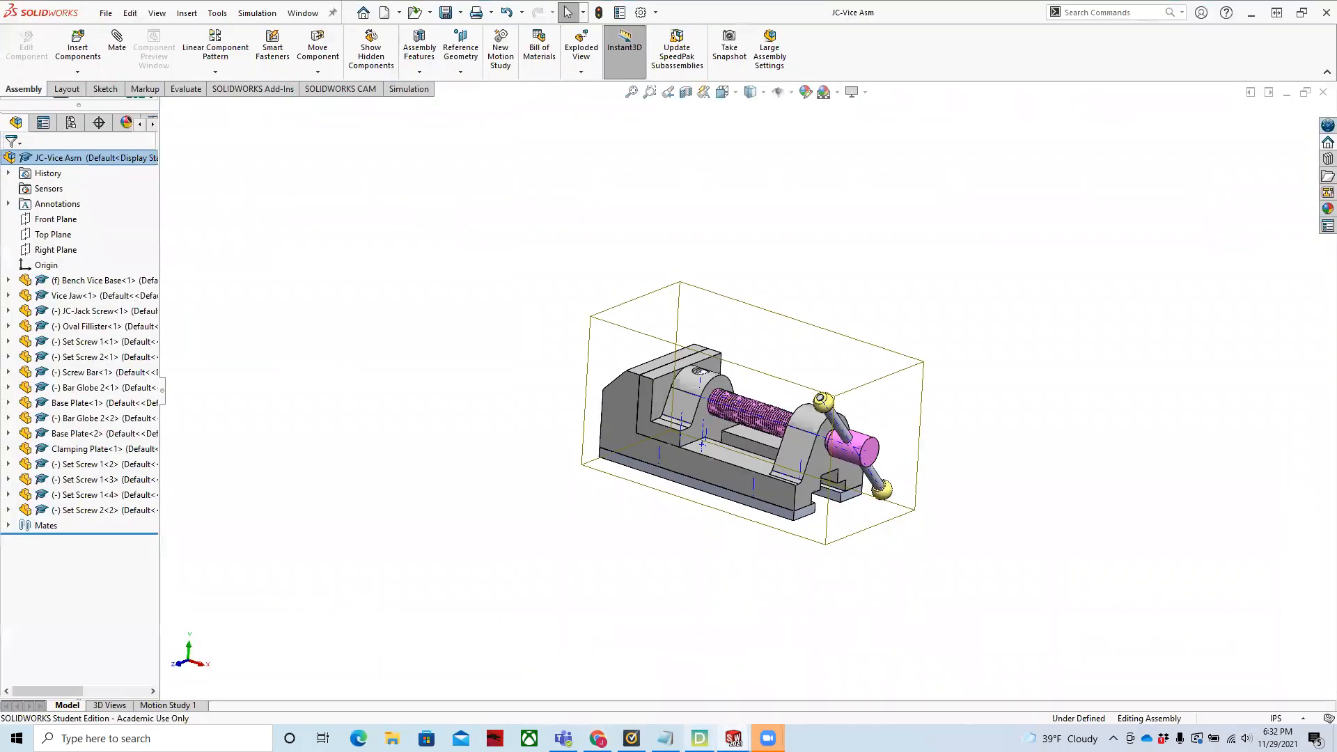
{"action": "mouse_move", "coordinate": [734, 739]}
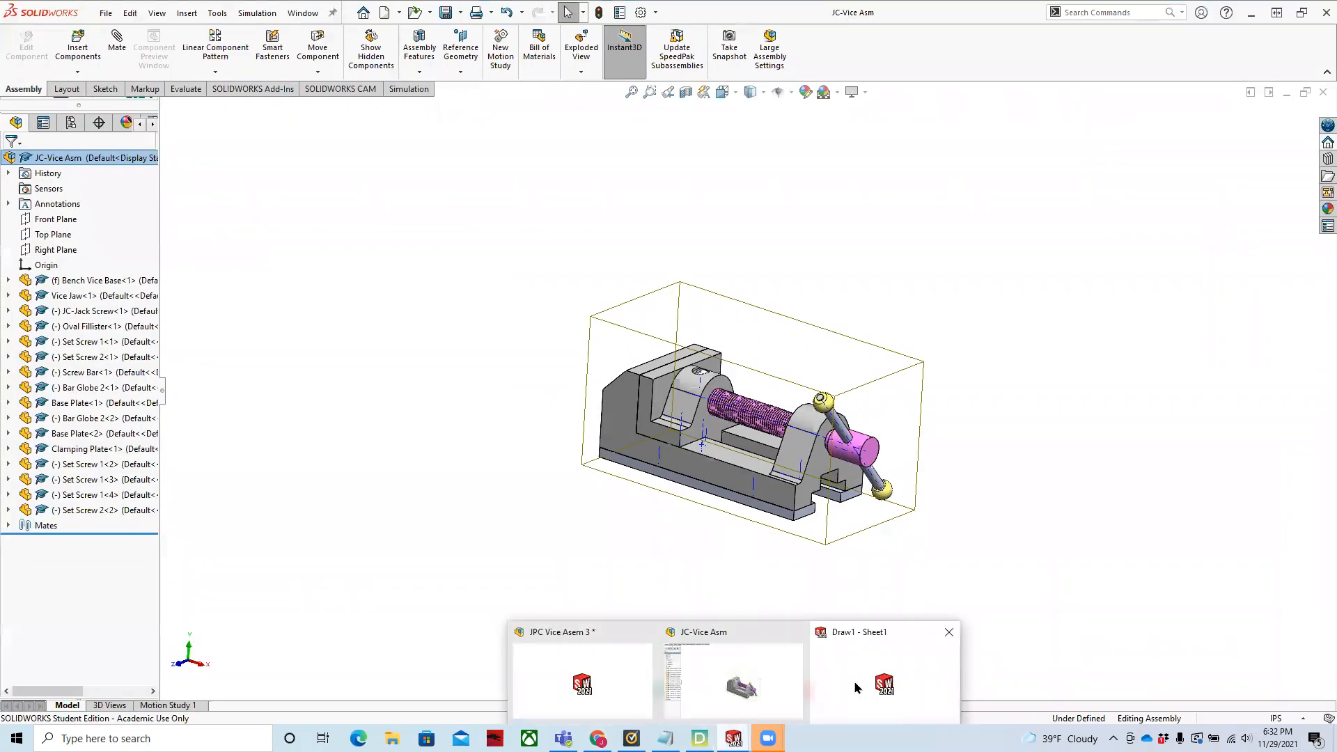
{"action": "left_click", "coordinate": [856, 687]}
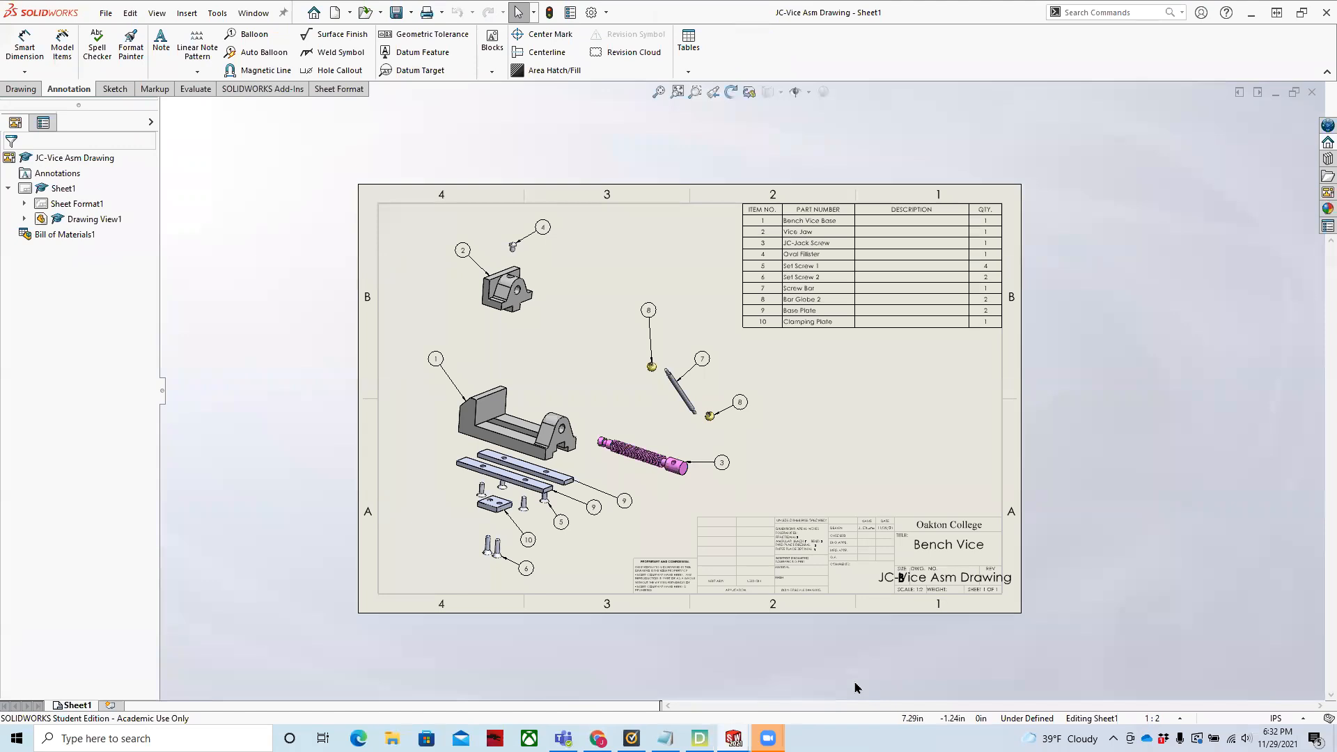